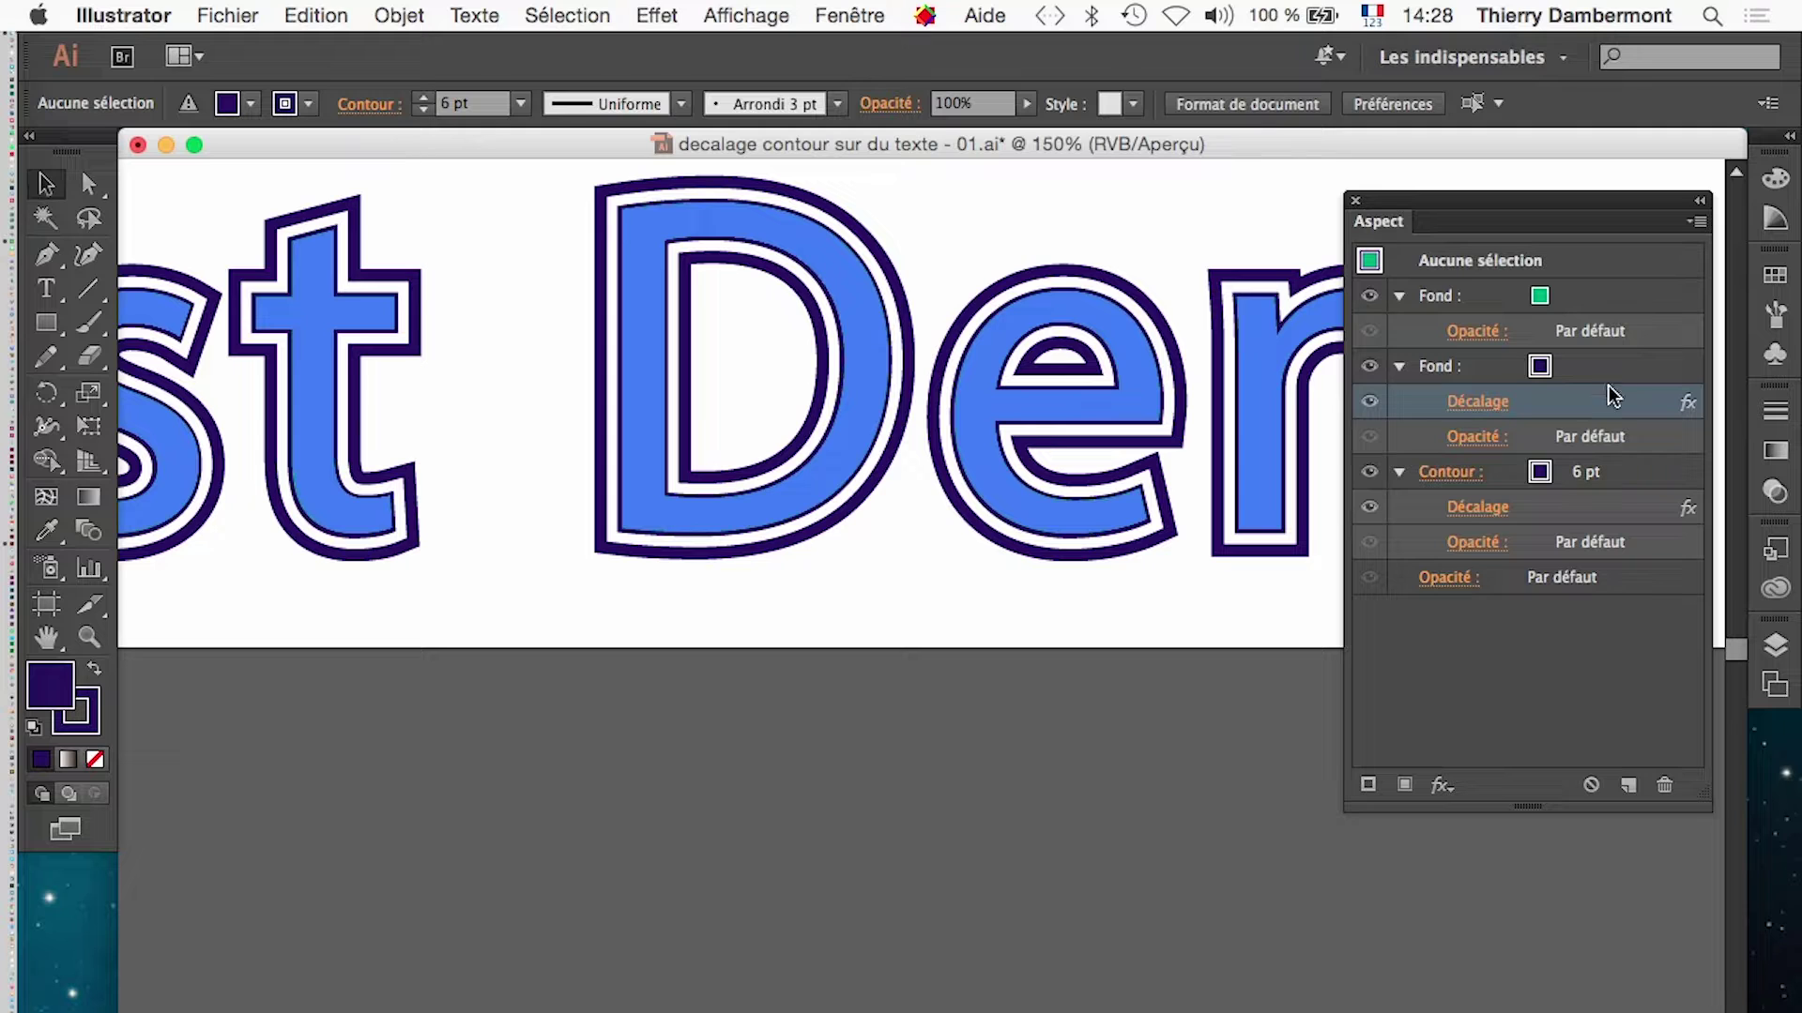
pyautogui.click(1632, 474)
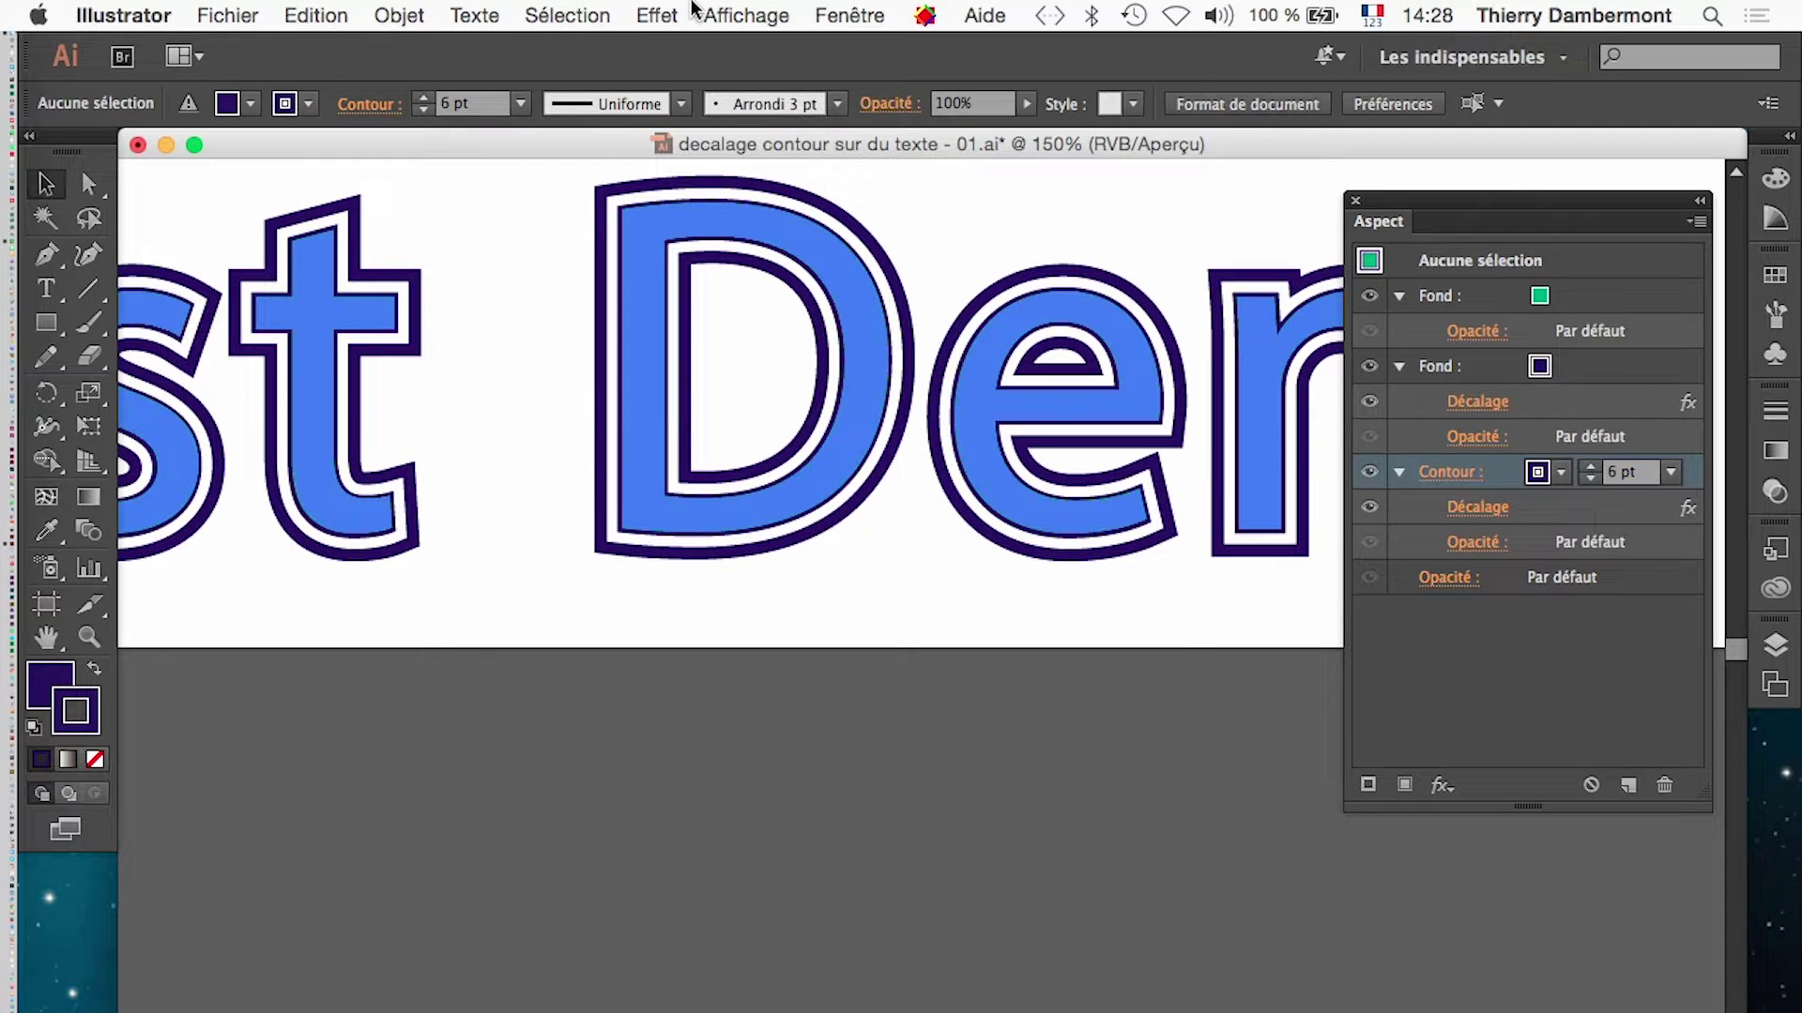
pyautogui.click(668, 14)
pyautogui.moveTo(747, 297)
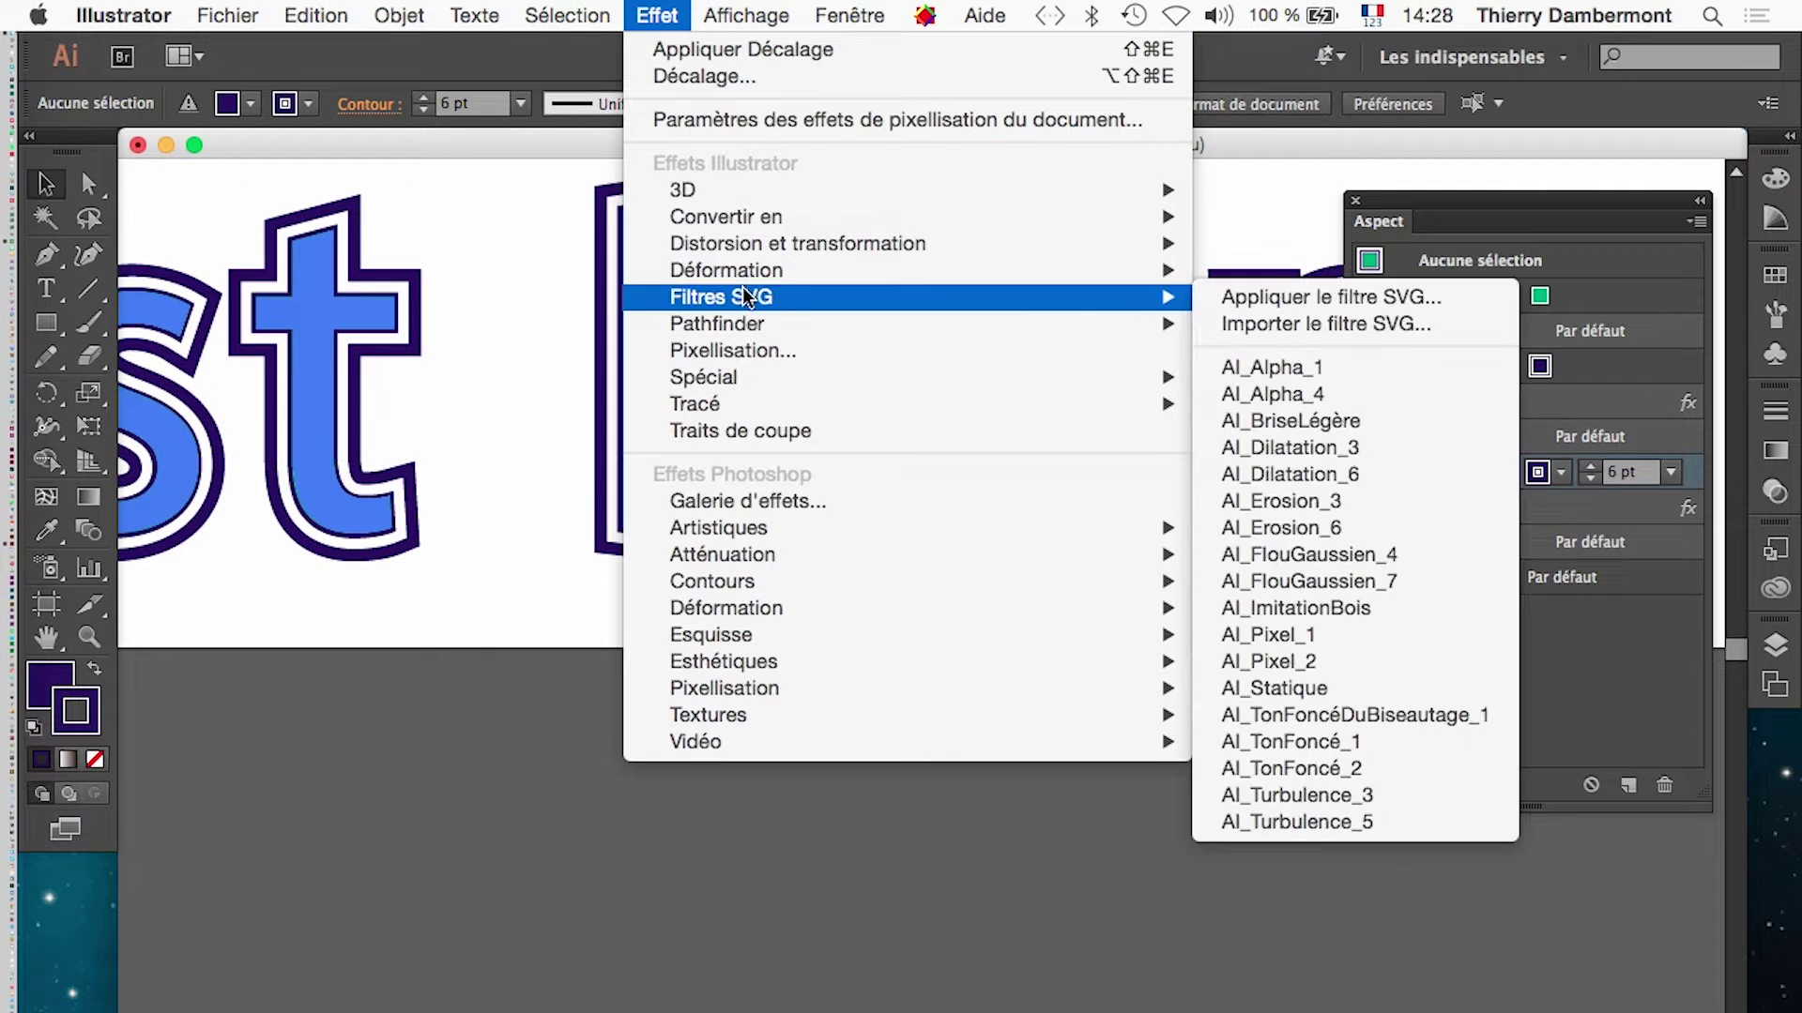
pyautogui.moveTo(754, 252)
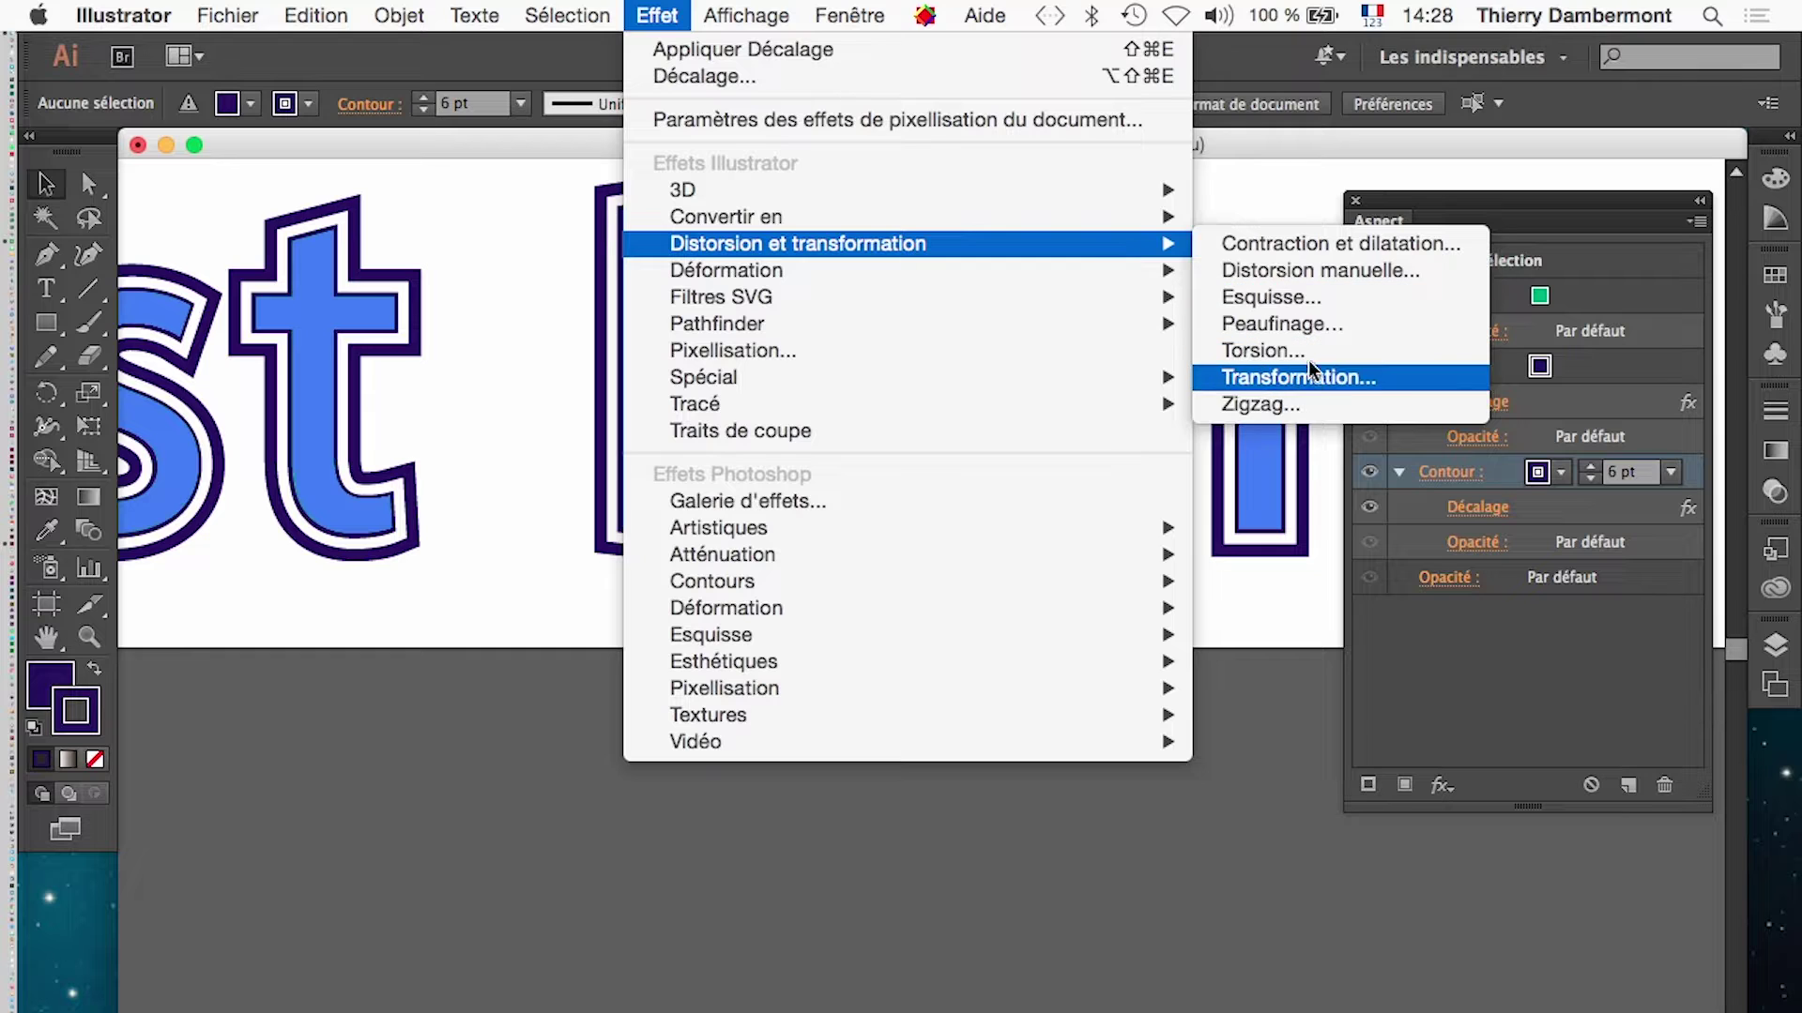
pyautogui.click(1417, 379)
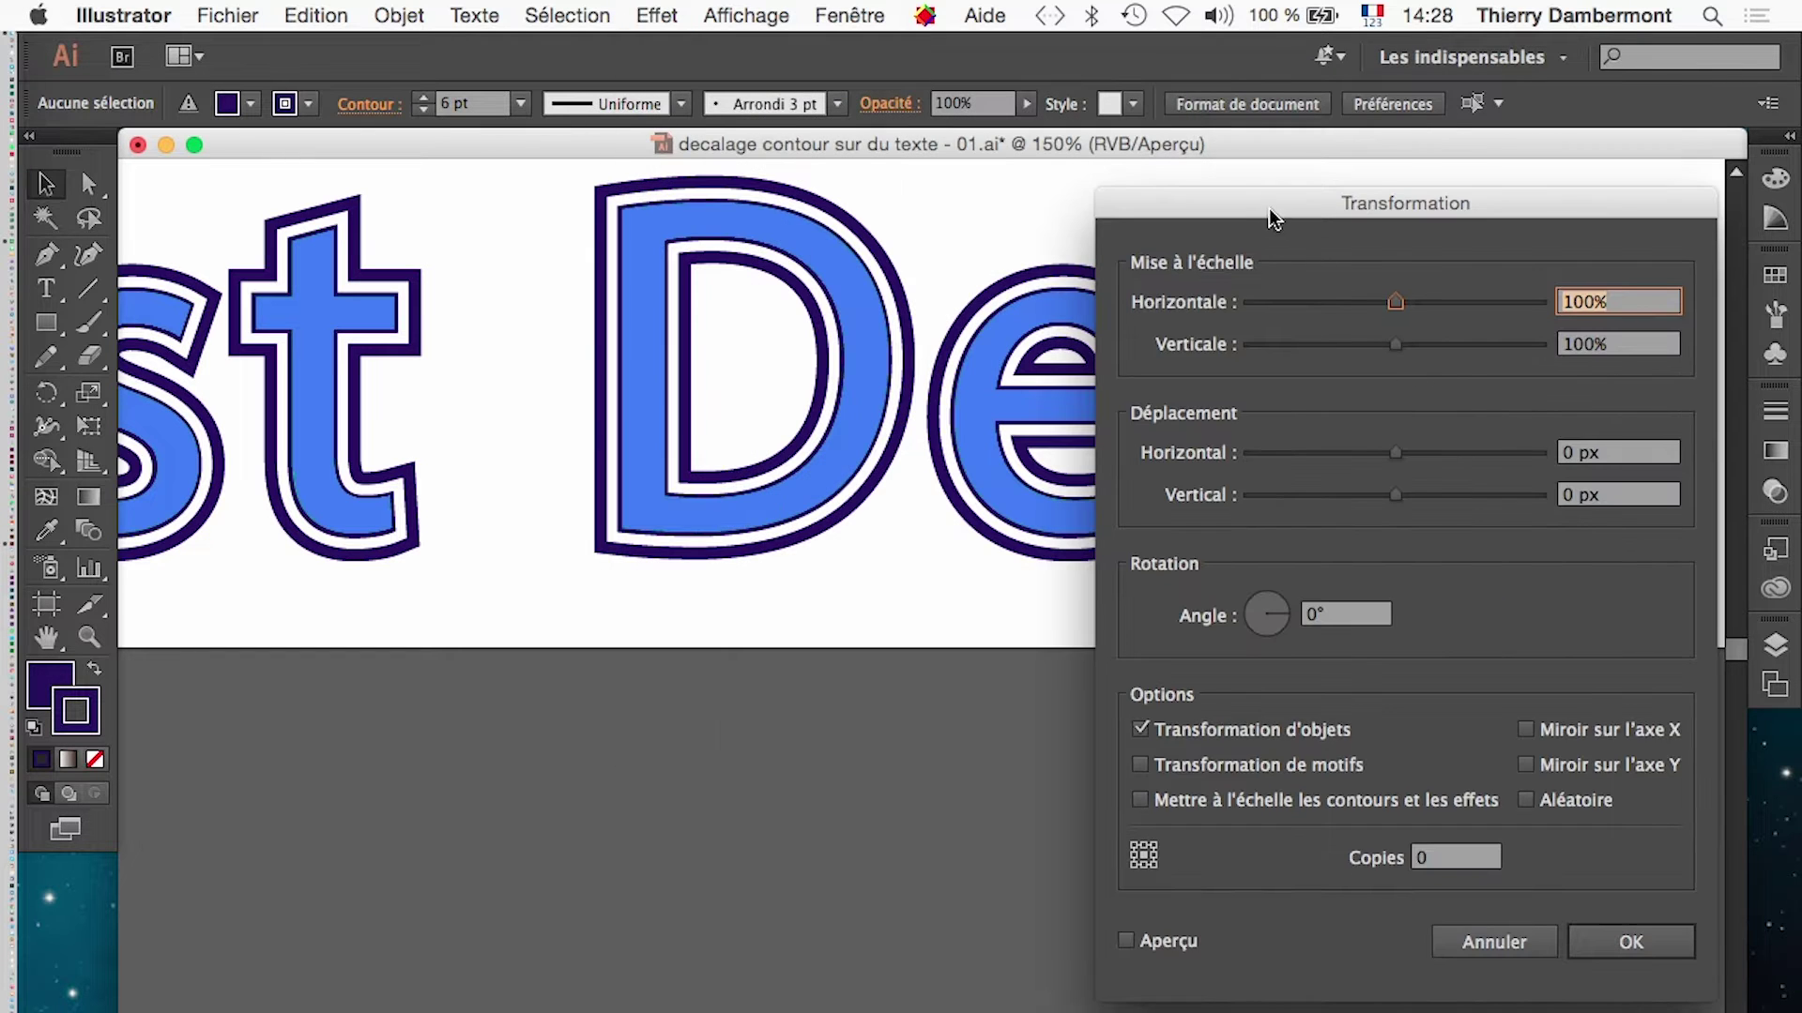
pyautogui.moveTo(1290, 213); pyautogui.dragTo(1336, 131)
pyautogui.click(1174, 860)
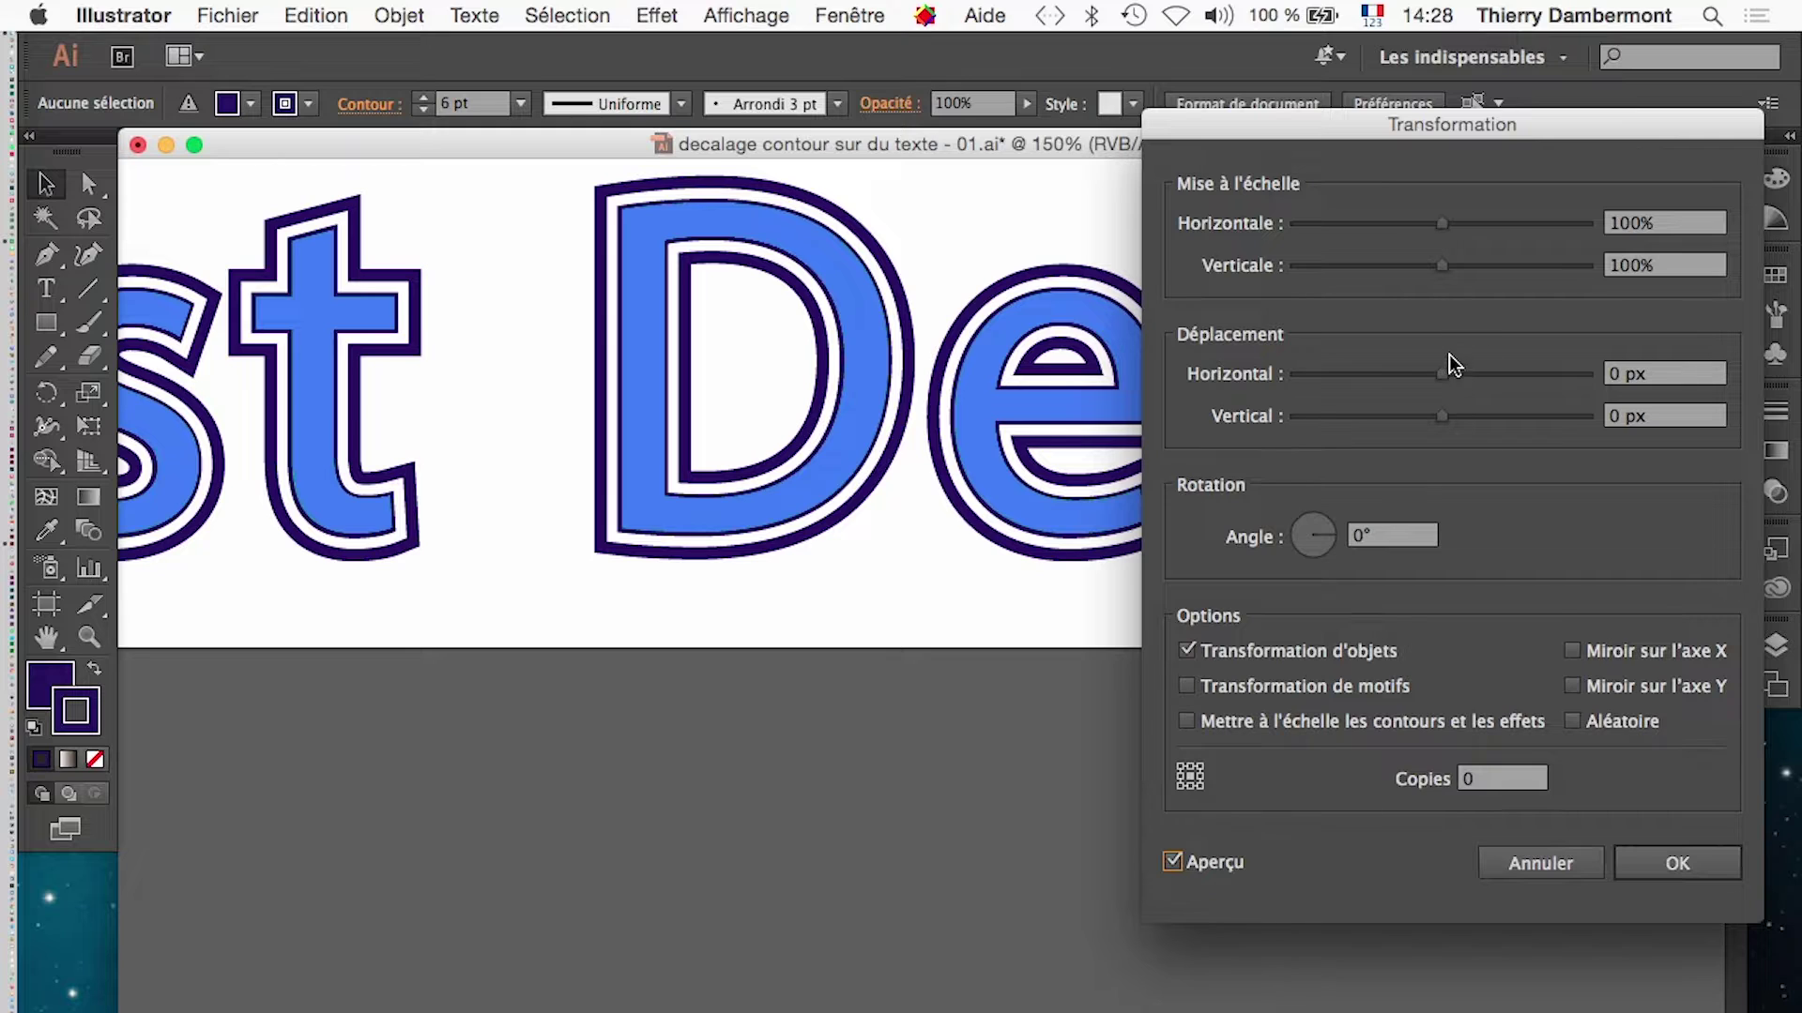
pyautogui.moveTo(1443, 374)
pyautogui.mouseDown()
pyautogui.moveTo(1457, 421)
pyautogui.moveTo(1470, 387)
pyautogui.mouseUp()
pyautogui.click(1506, 861)
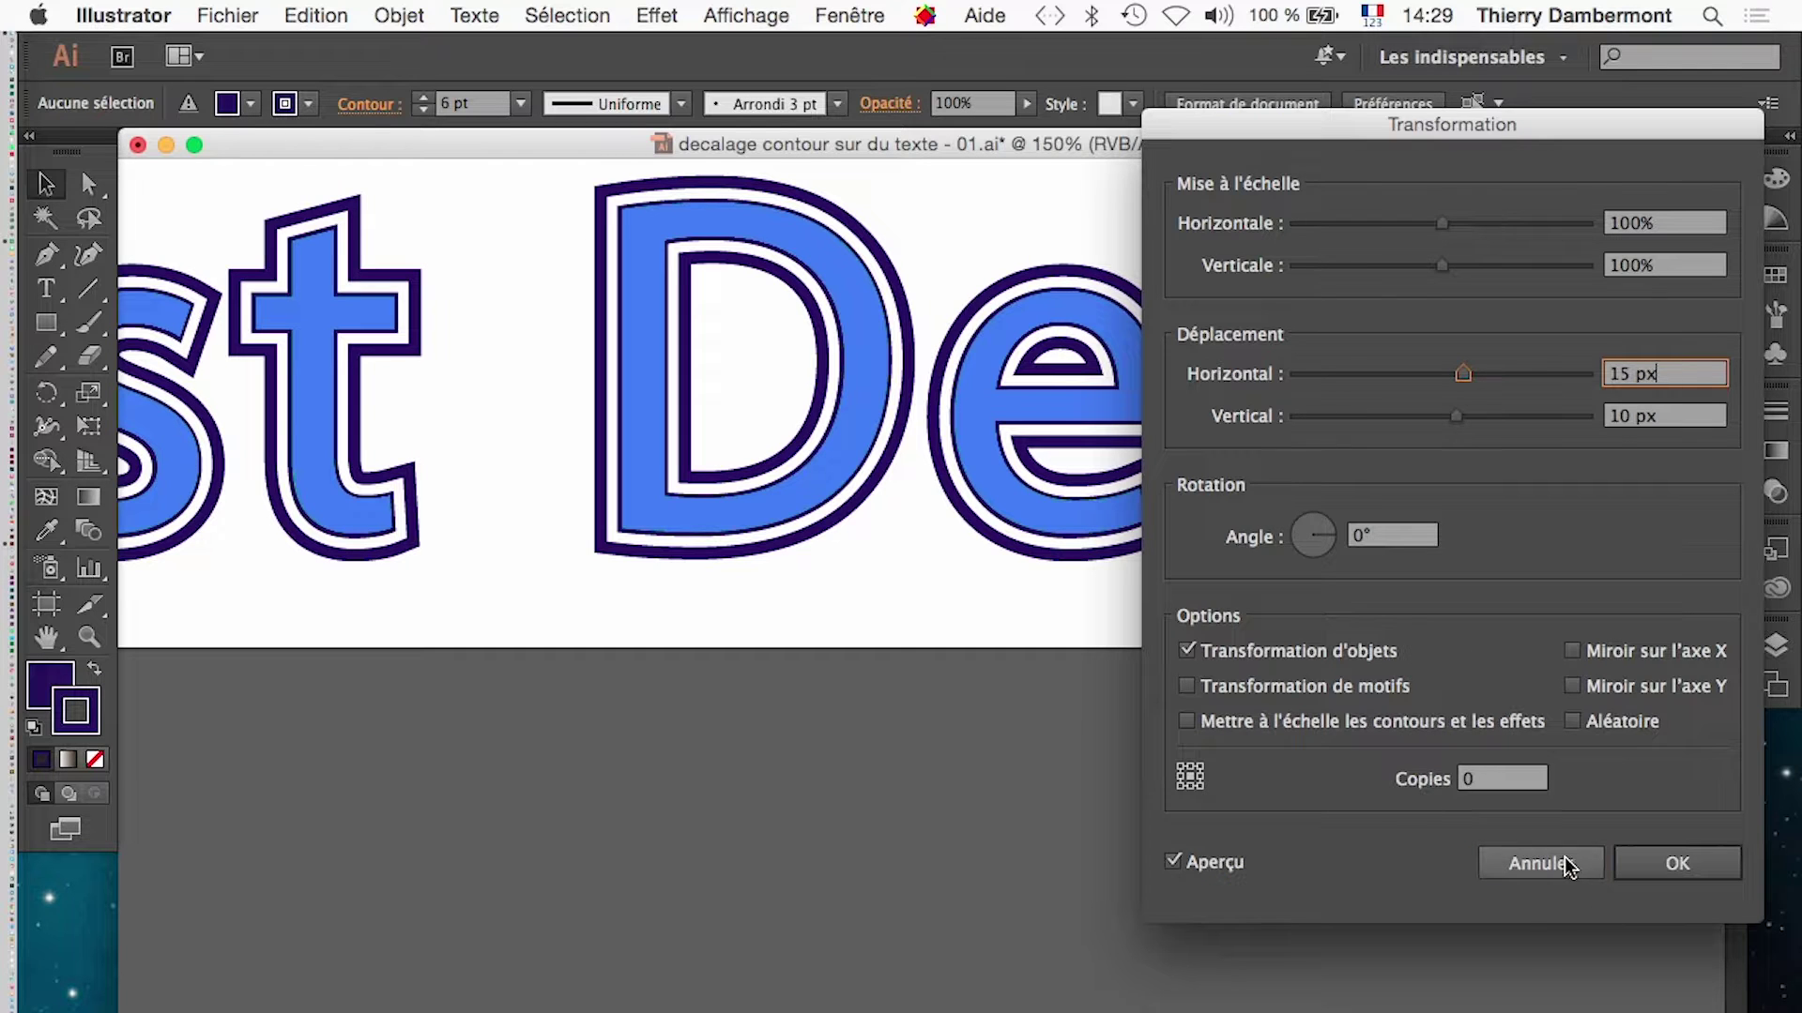
# - Select the text and add a Transformation effect to its stroke, moving it 3 px horizontally and 2 px vertically
pyautogui.moveTo(672, 585); pyautogui.dragTo(688, 739)
pyautogui.press('super+z')
pyautogui.press('super+z')
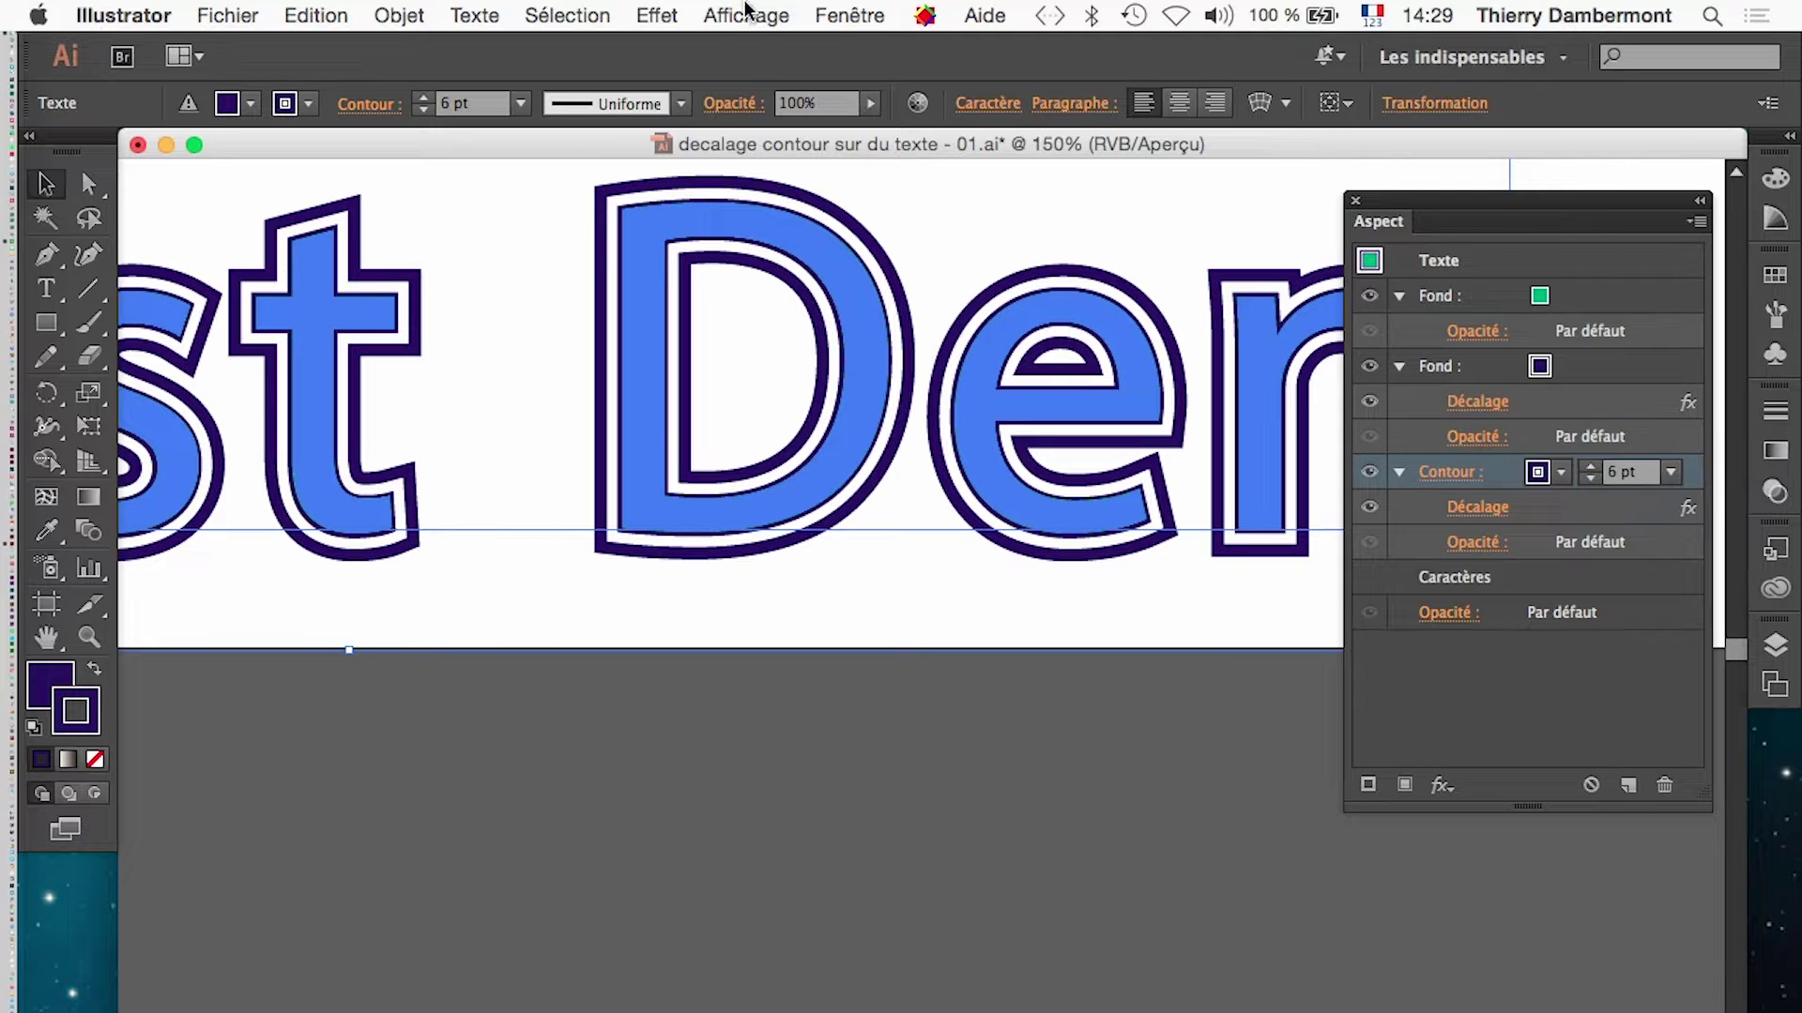
pyautogui.click(683, 14)
pyautogui.moveTo(780, 403)
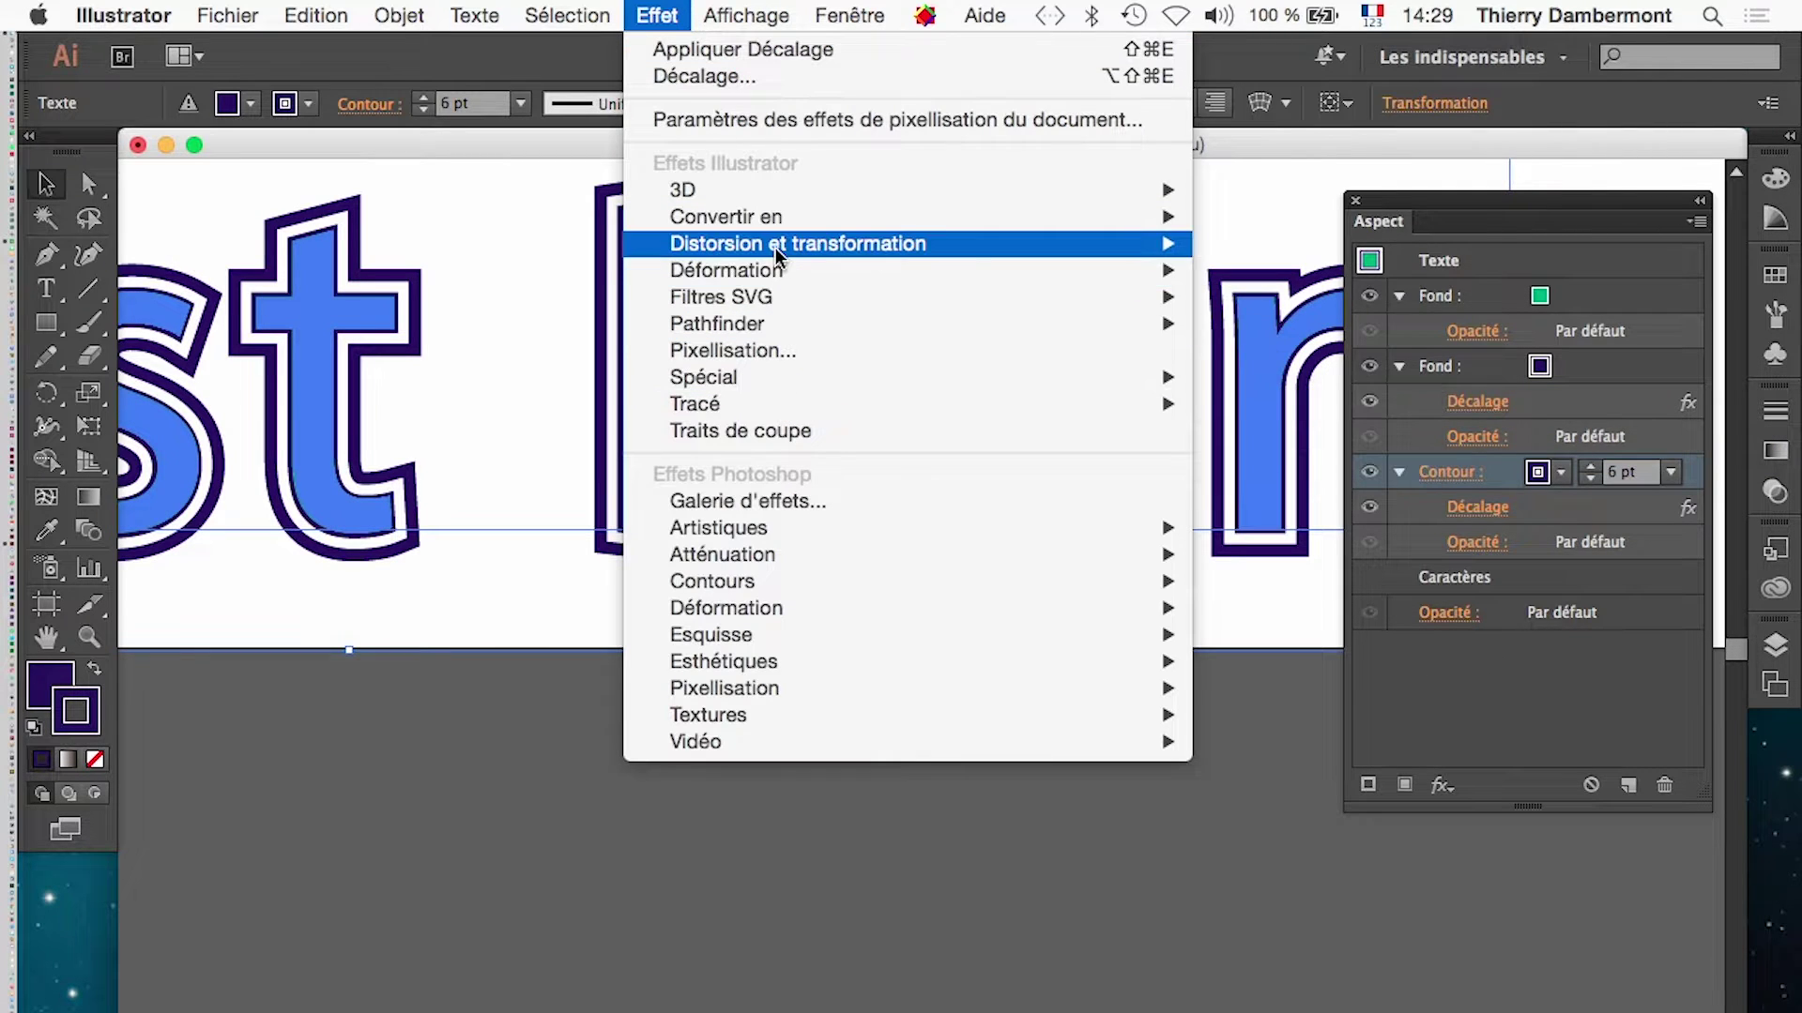
pyautogui.moveTo(775, 246)
pyautogui.click(1300, 377)
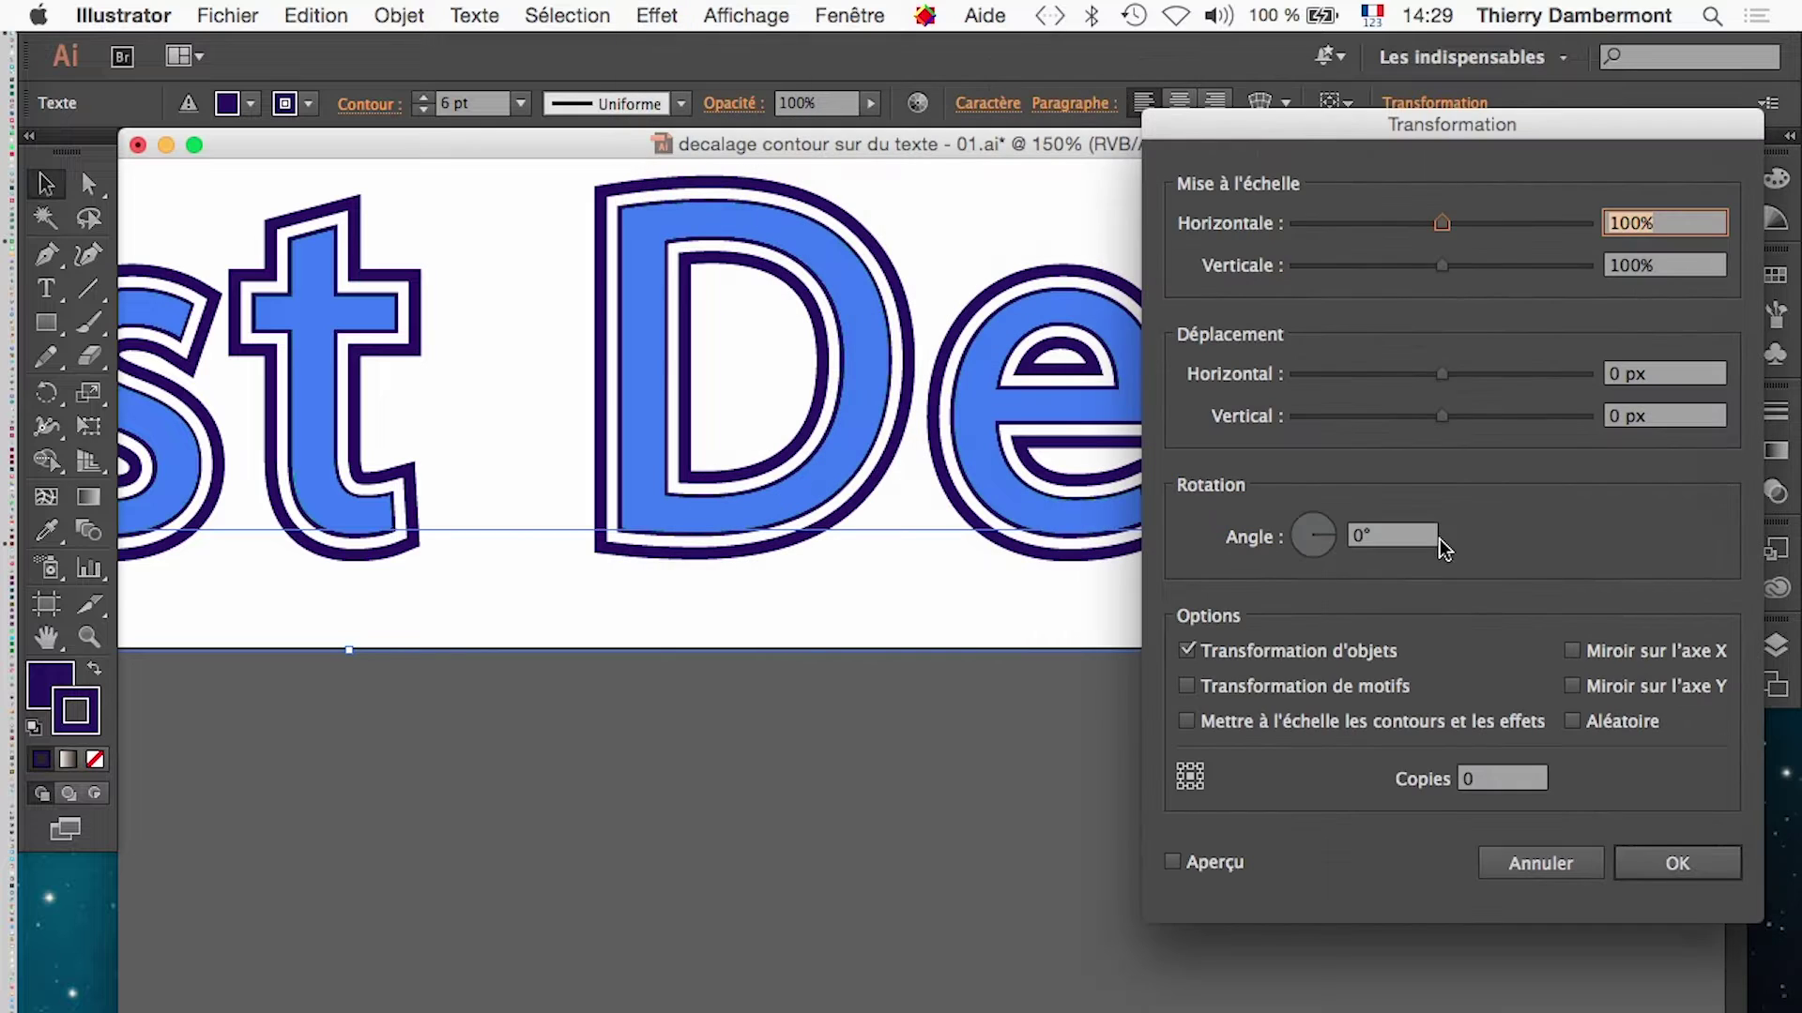
pyautogui.click(1197, 865)
pyautogui.moveTo(1443, 368); pyautogui.dragTo(1443, 421)
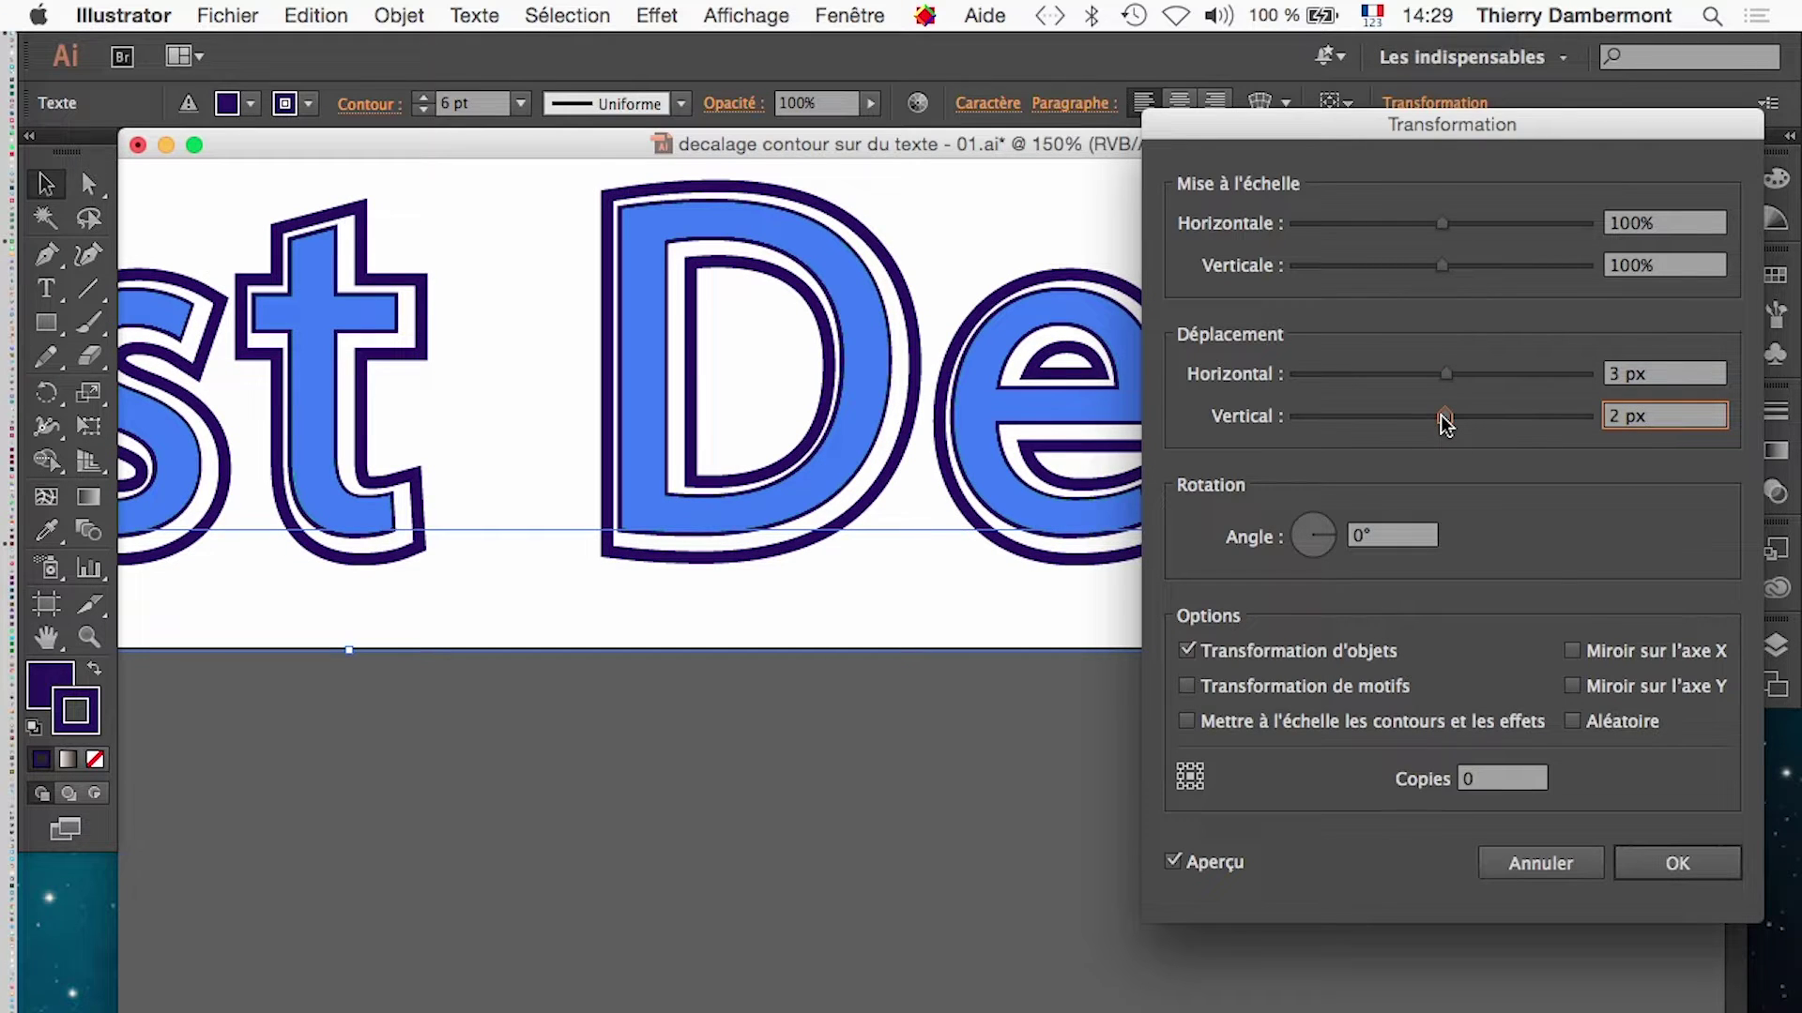
pyautogui.click(1672, 861)
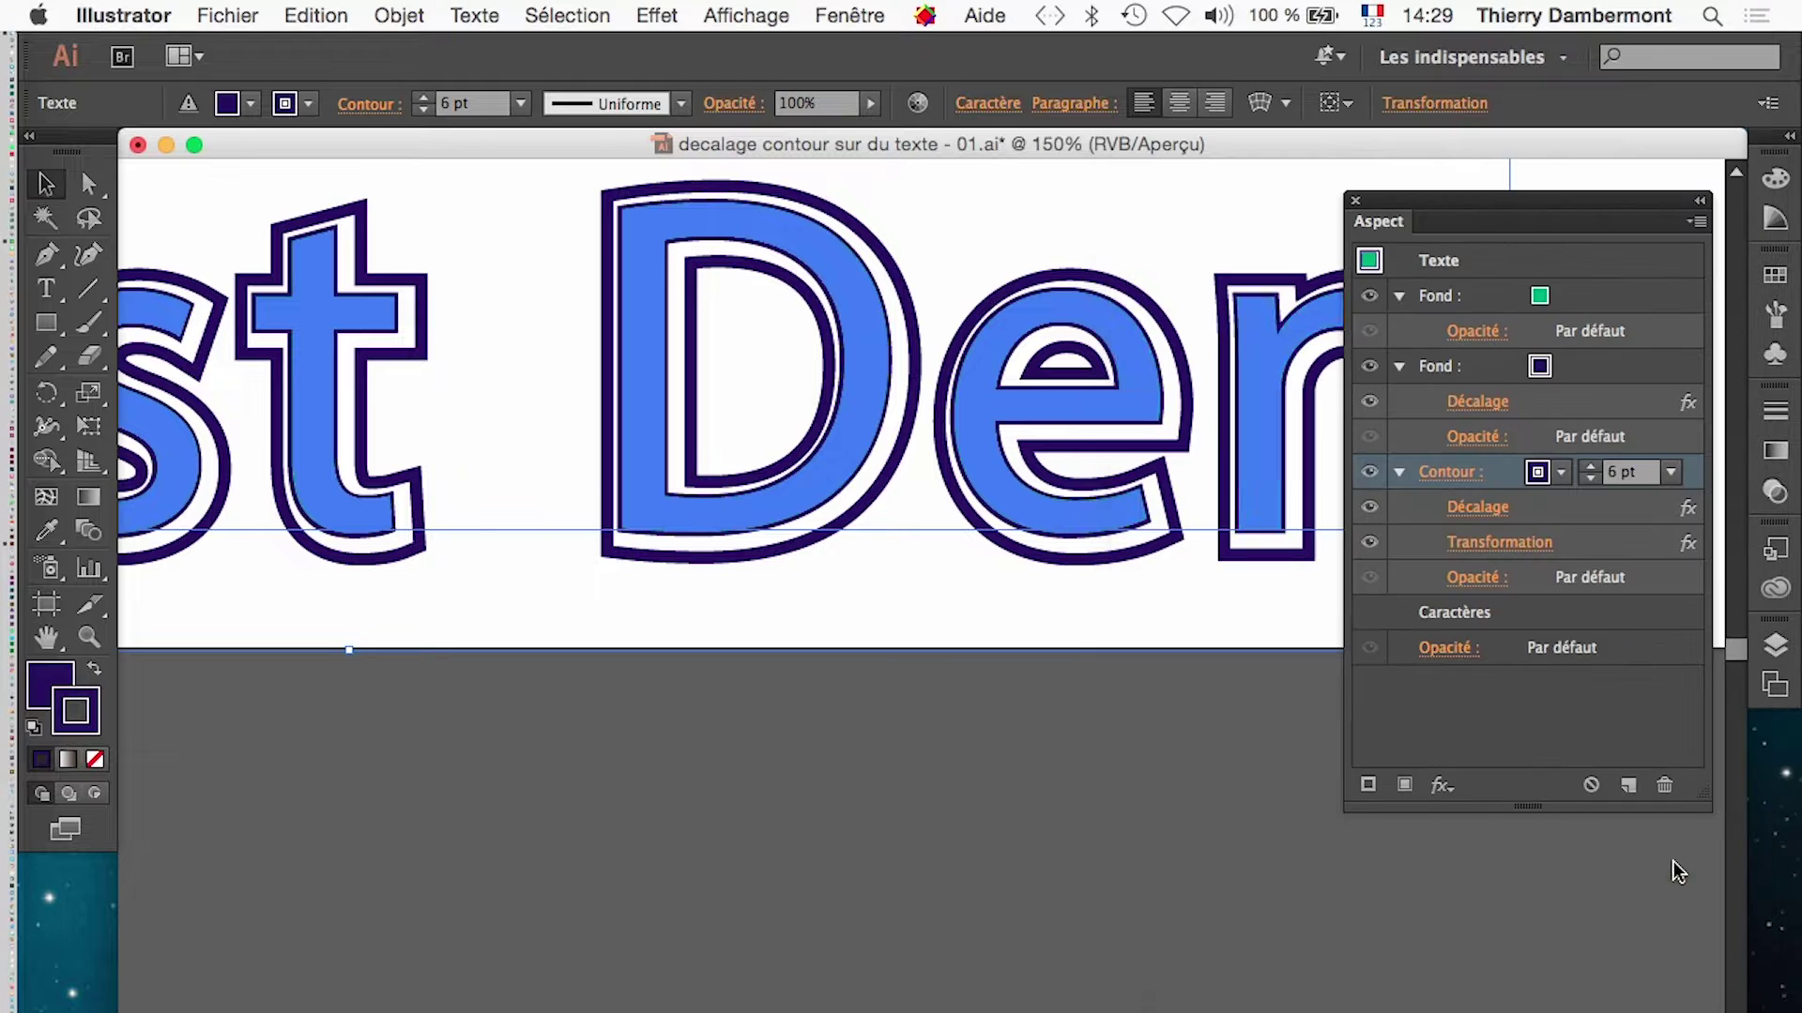
# - Move the Transformation effect above the Décalage effect within the stroke of the bottom text line
pyautogui.click(965, 810)
pyautogui.press('super+minus')
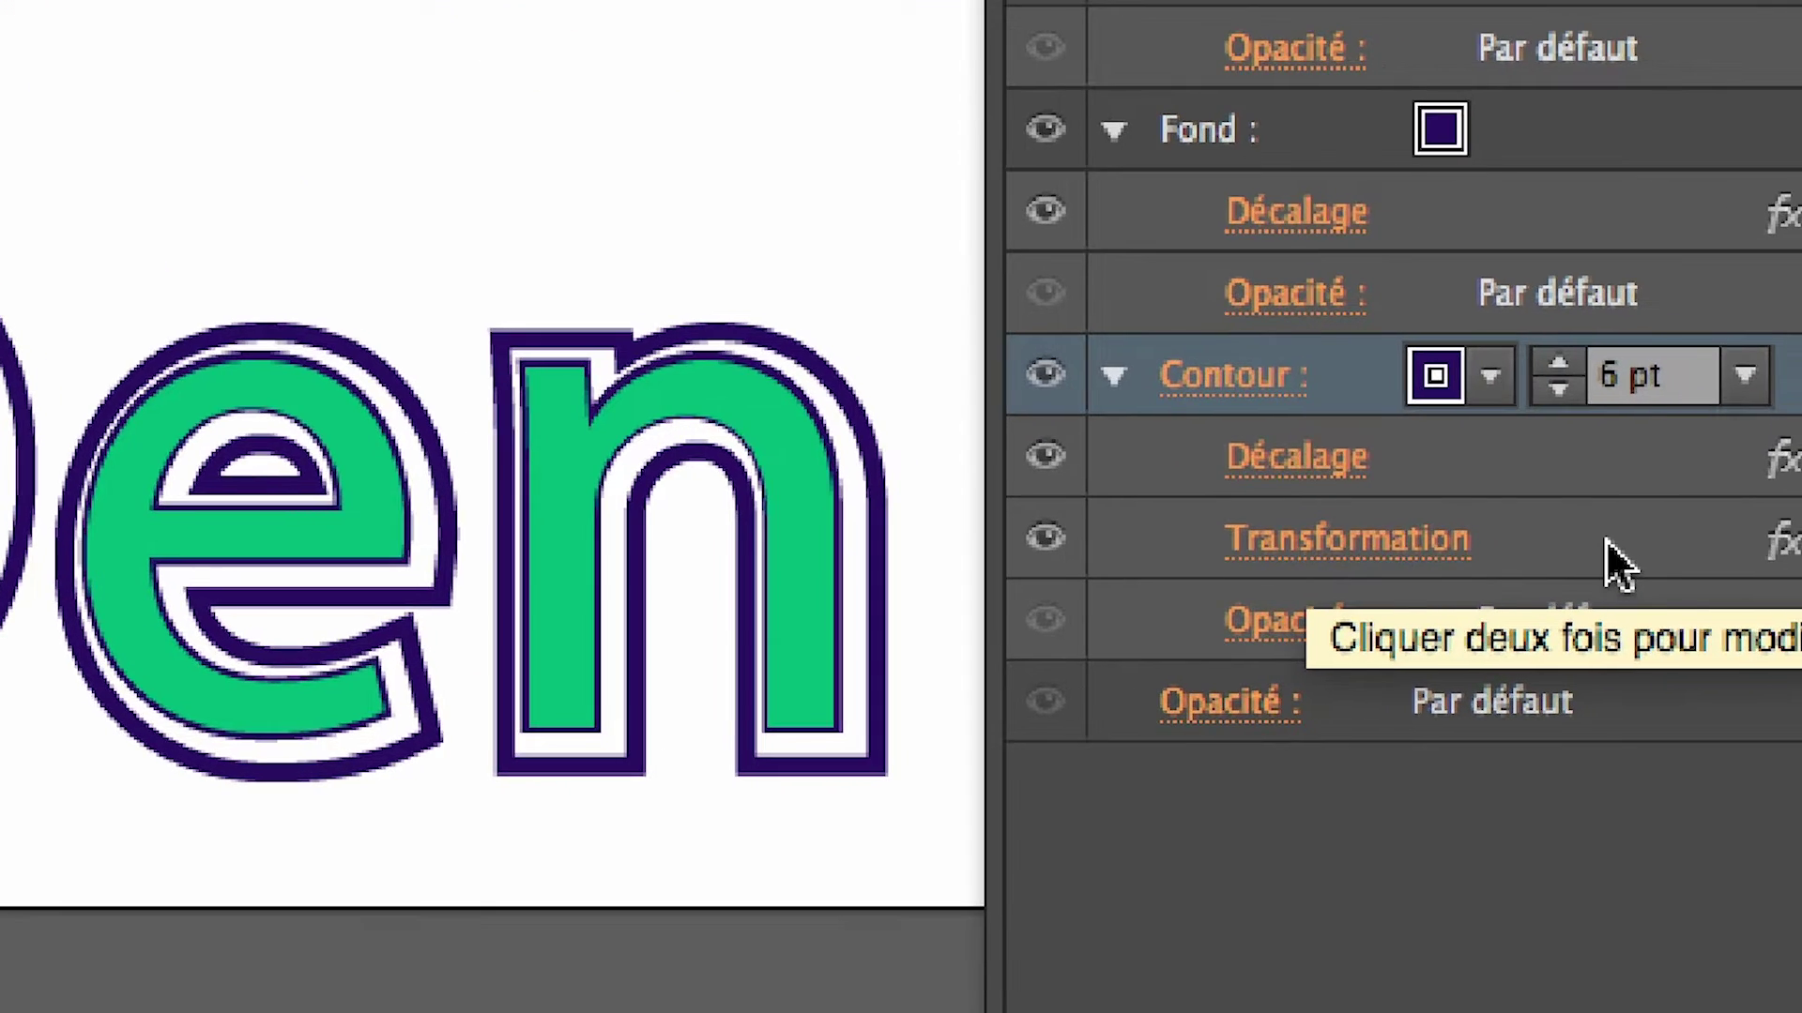
pyautogui.click(1597, 543)
pyautogui.moveTo(1591, 538); pyautogui.dragTo(1559, 424)
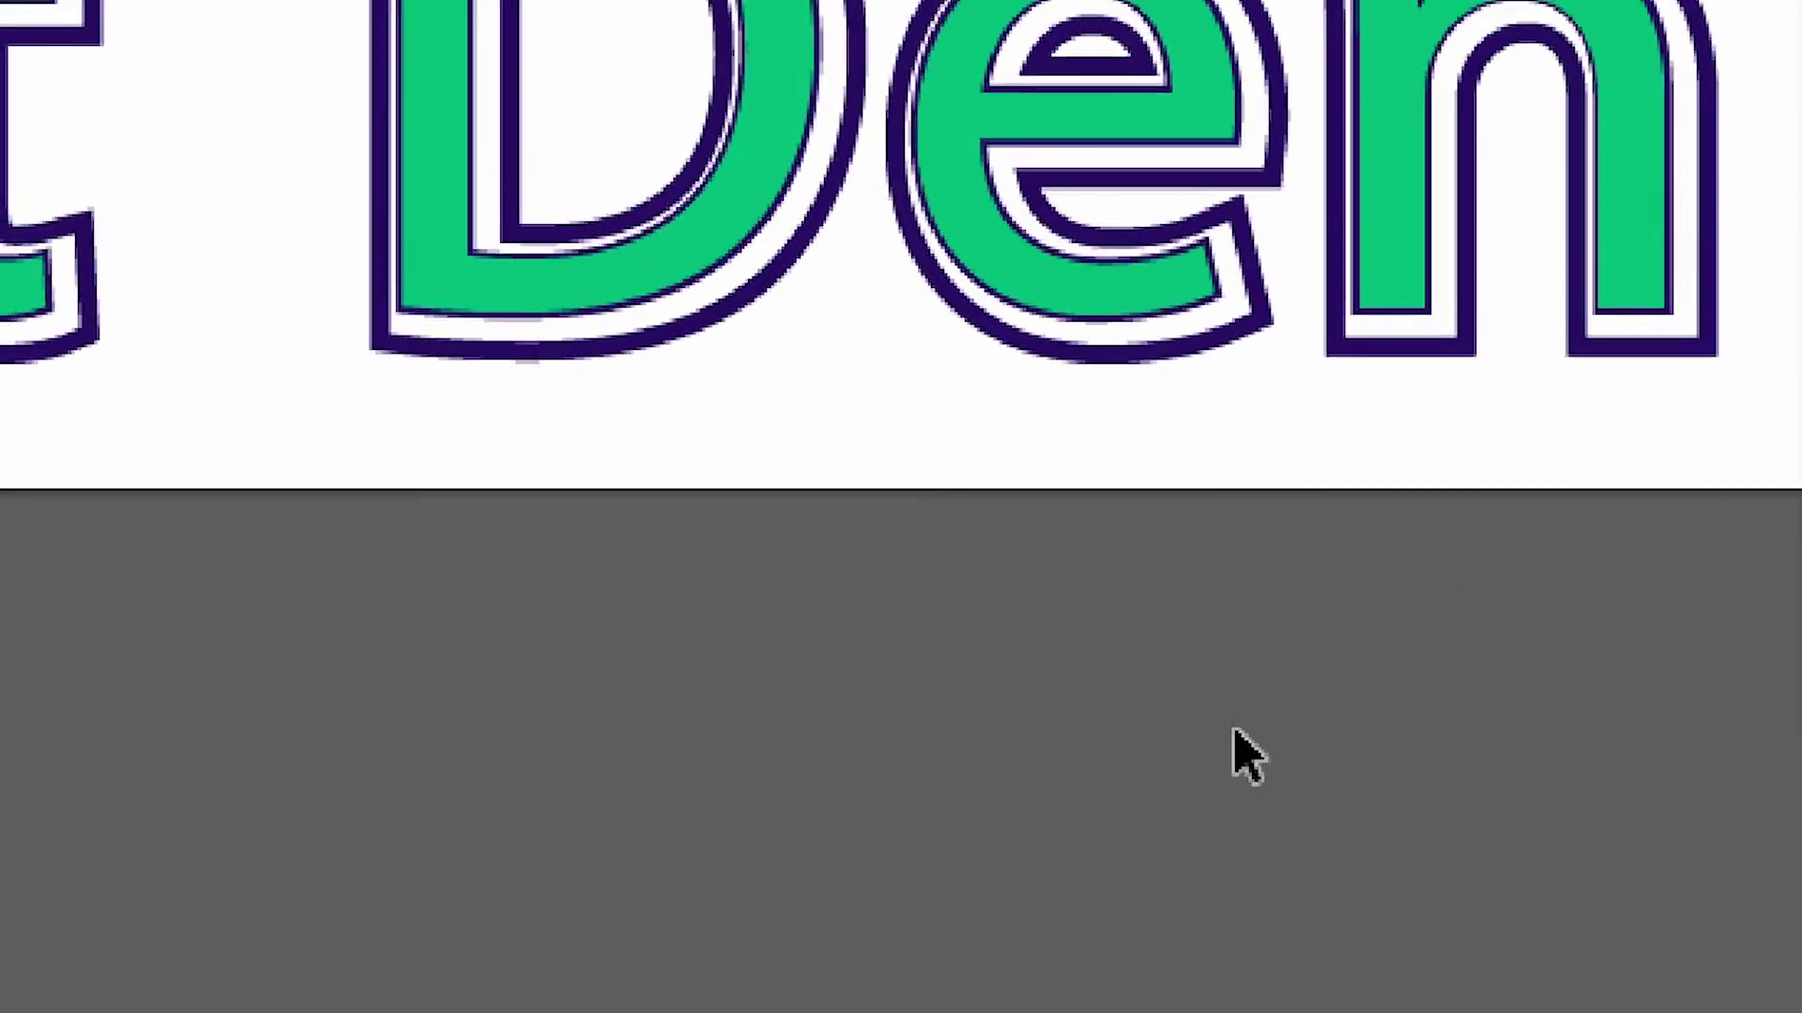
pyautogui.moveTo(1235, 730); pyautogui.dragTo(869, 128)
pyautogui.moveTo(1590, 539); pyautogui.dragTo(1585, 443)
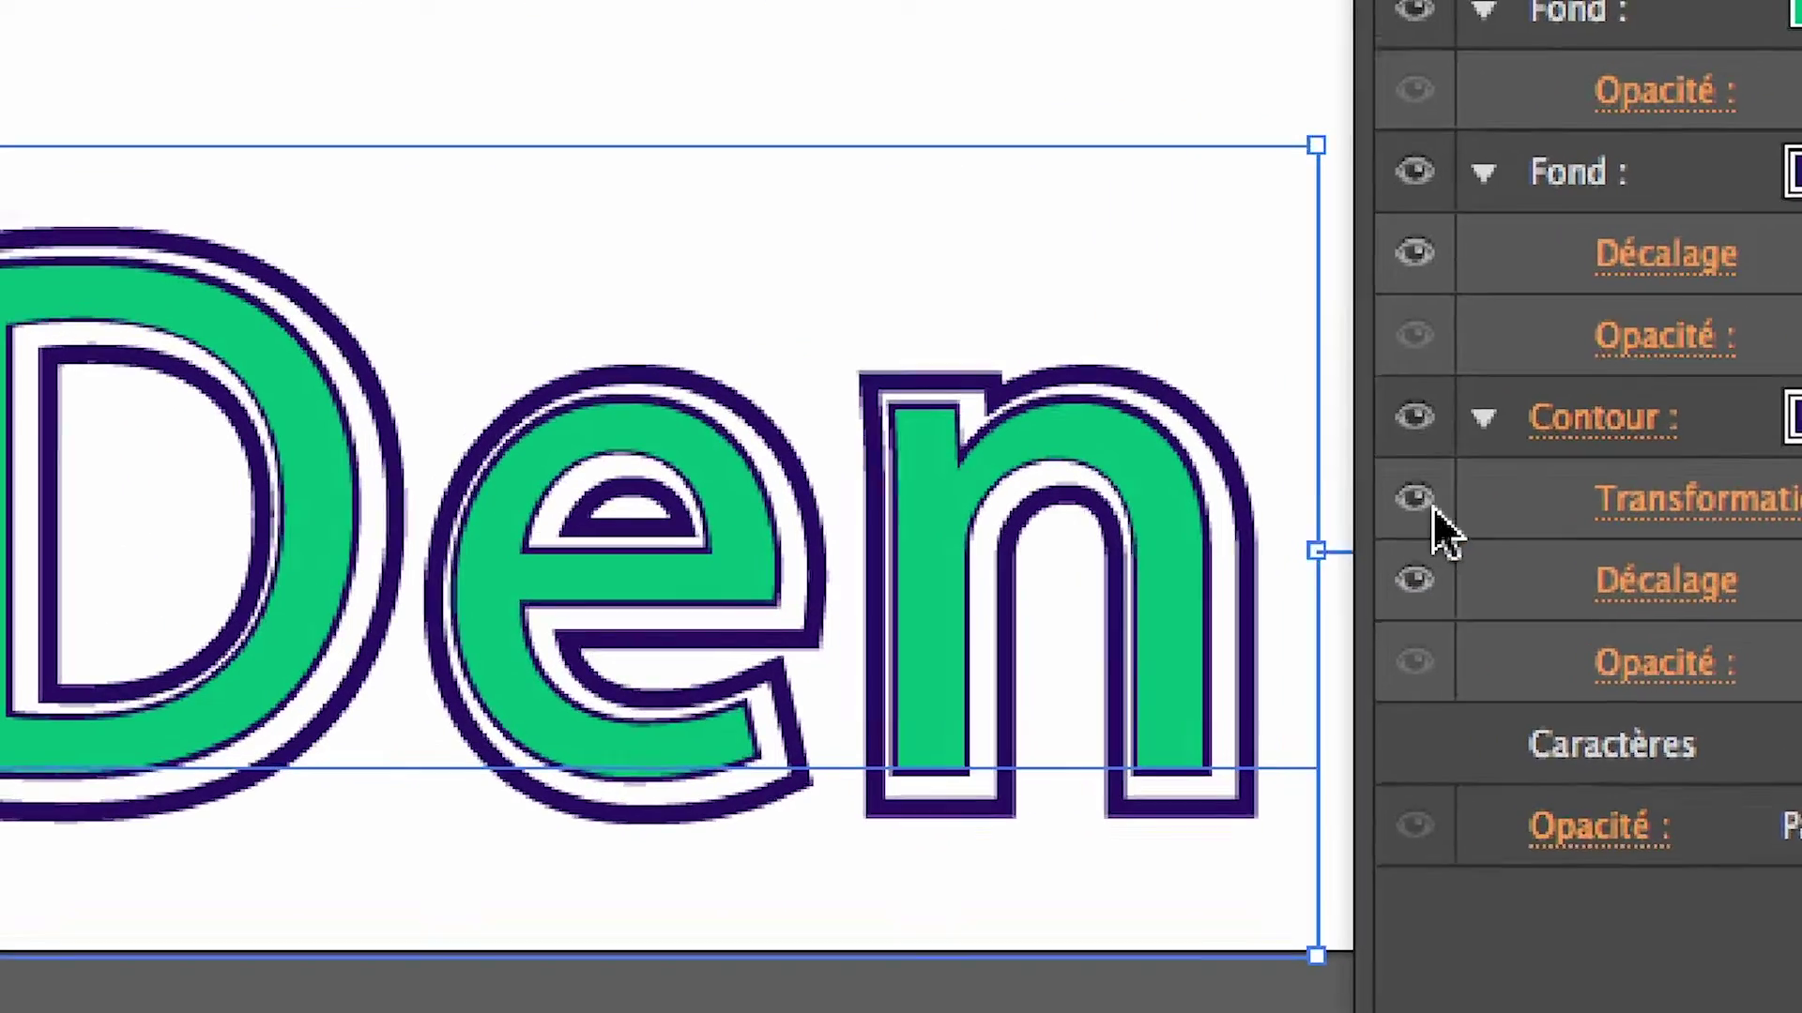
# - Switch the stroke's Transformation and Décalage effects off and on to compare their contributions, and deselect the text
pyautogui.click(1088, 515)
pyautogui.click(1427, 533)
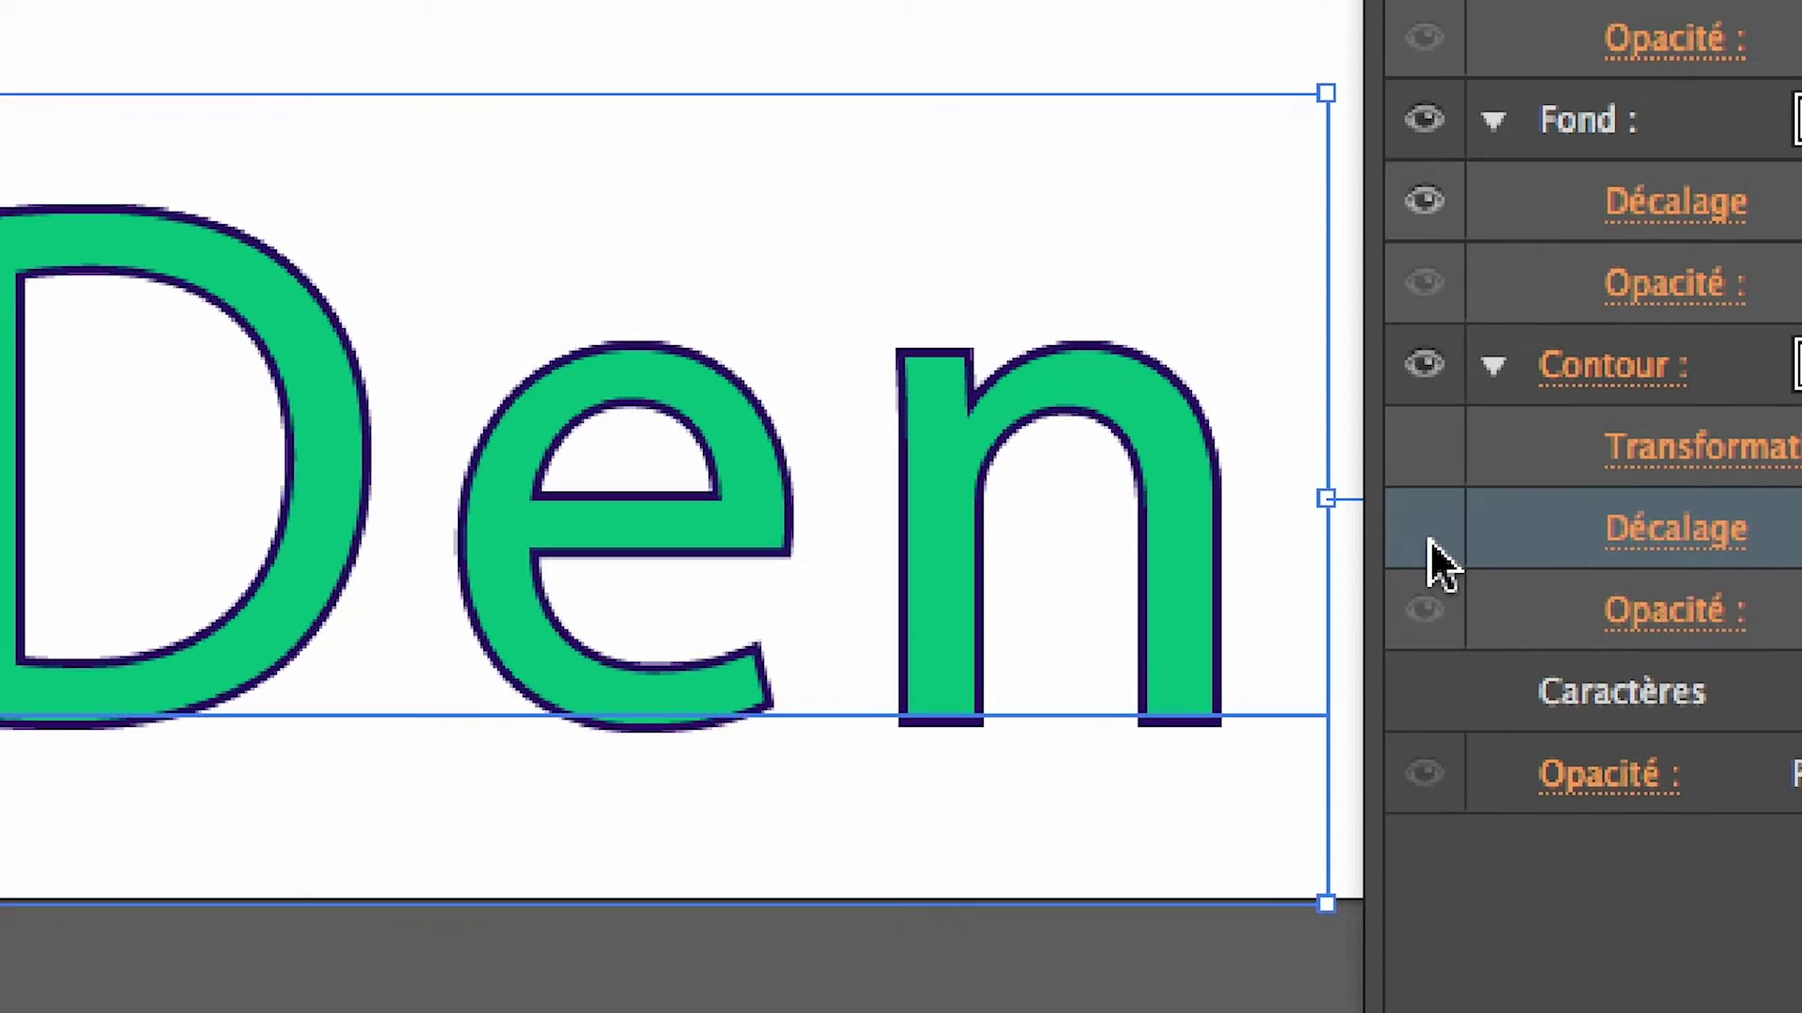
pyautogui.click(1428, 537)
pyautogui.click(1428, 536)
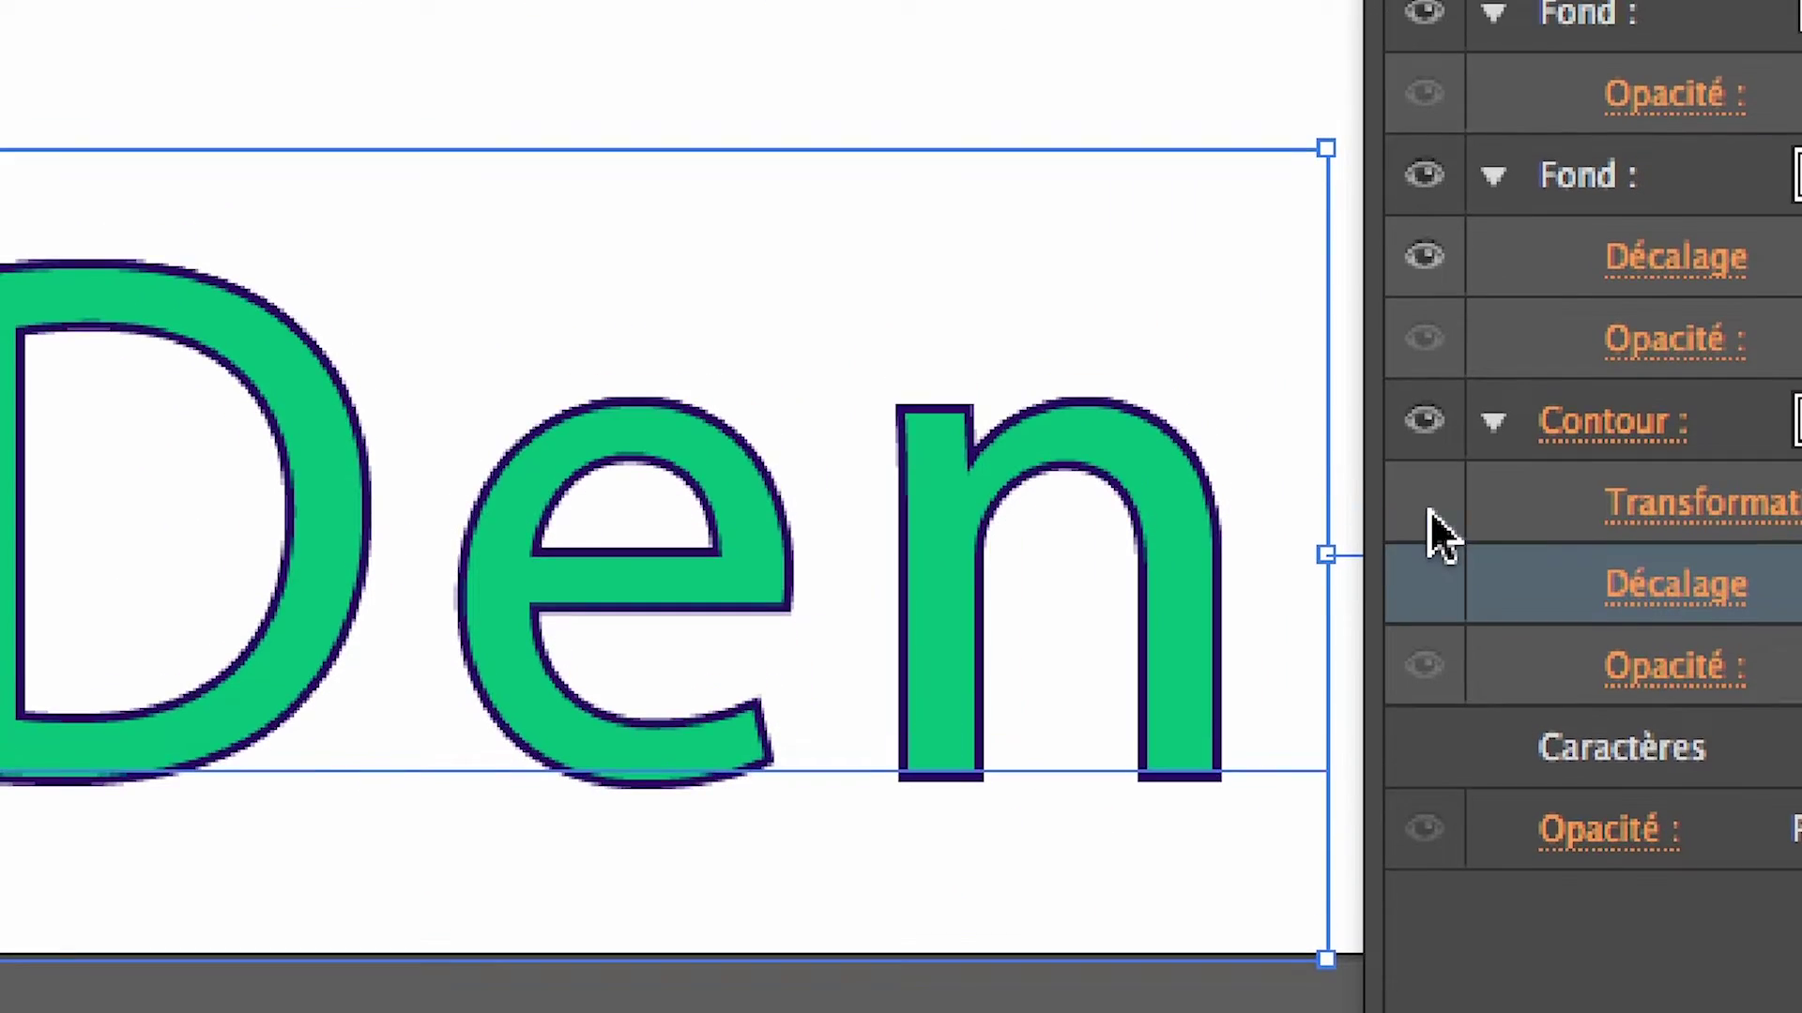
pyautogui.click(1428, 506)
pyautogui.click(1428, 506)
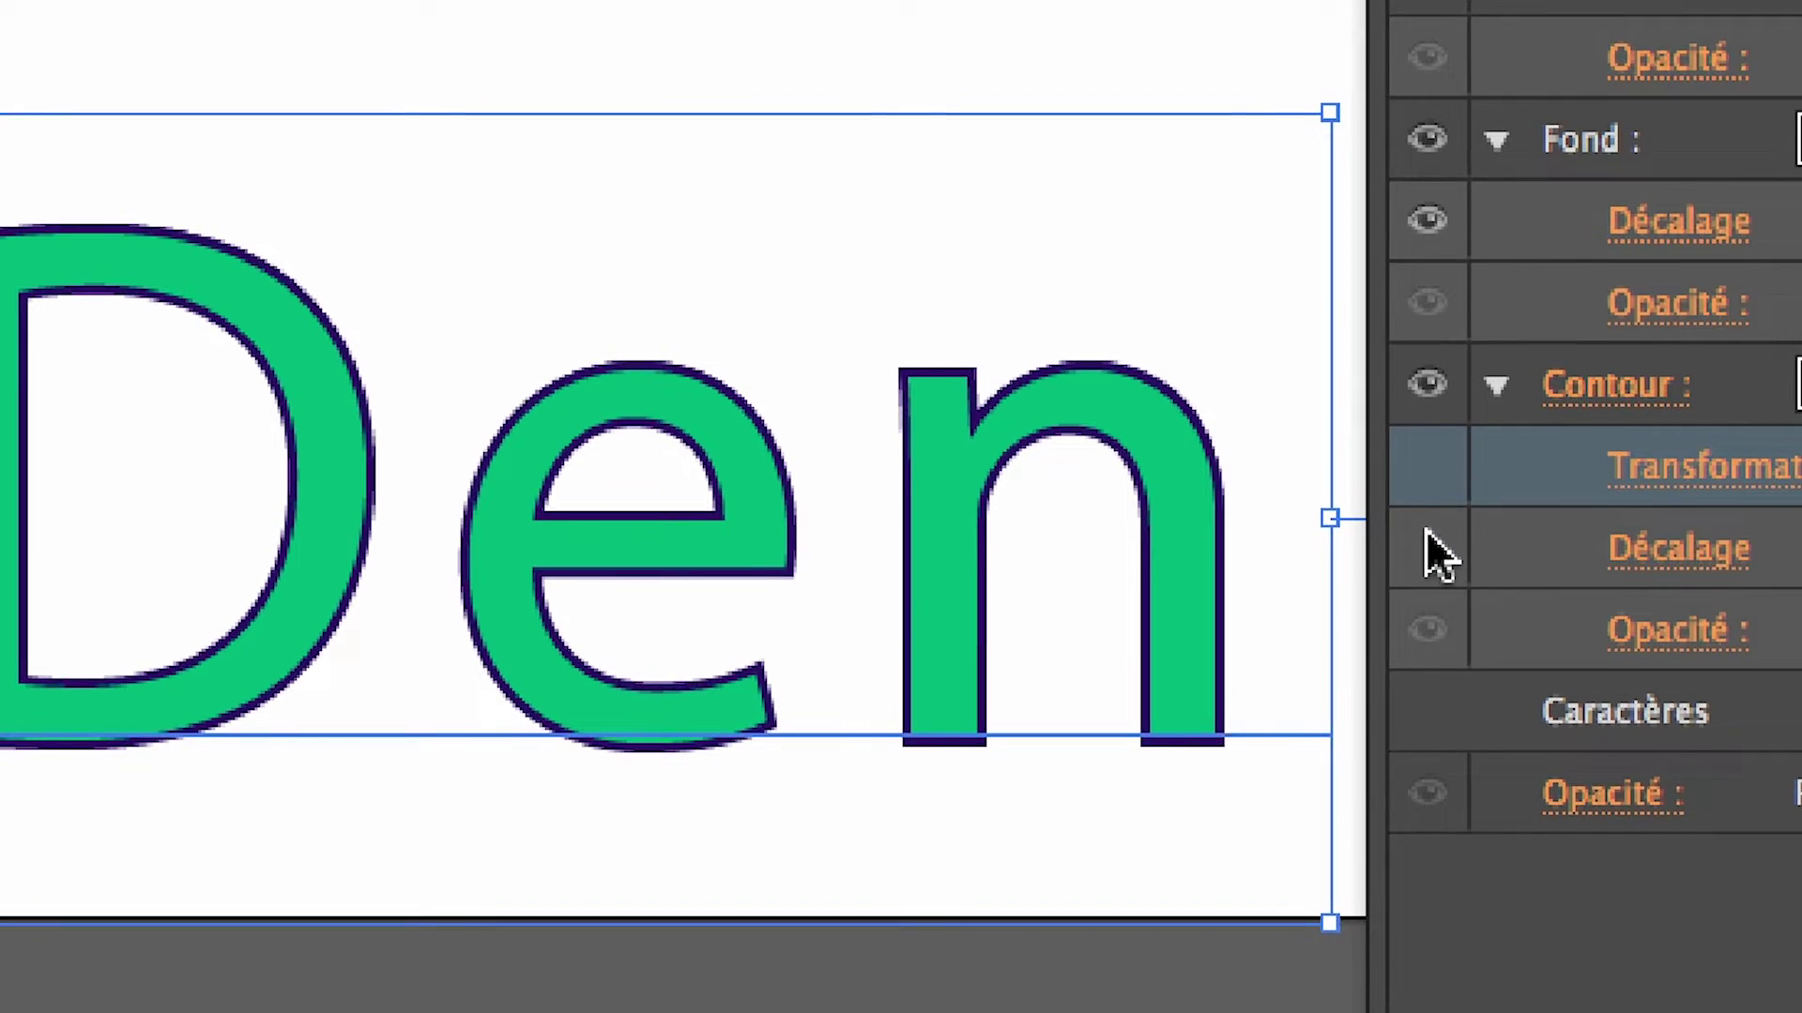
pyautogui.click(1427, 533)
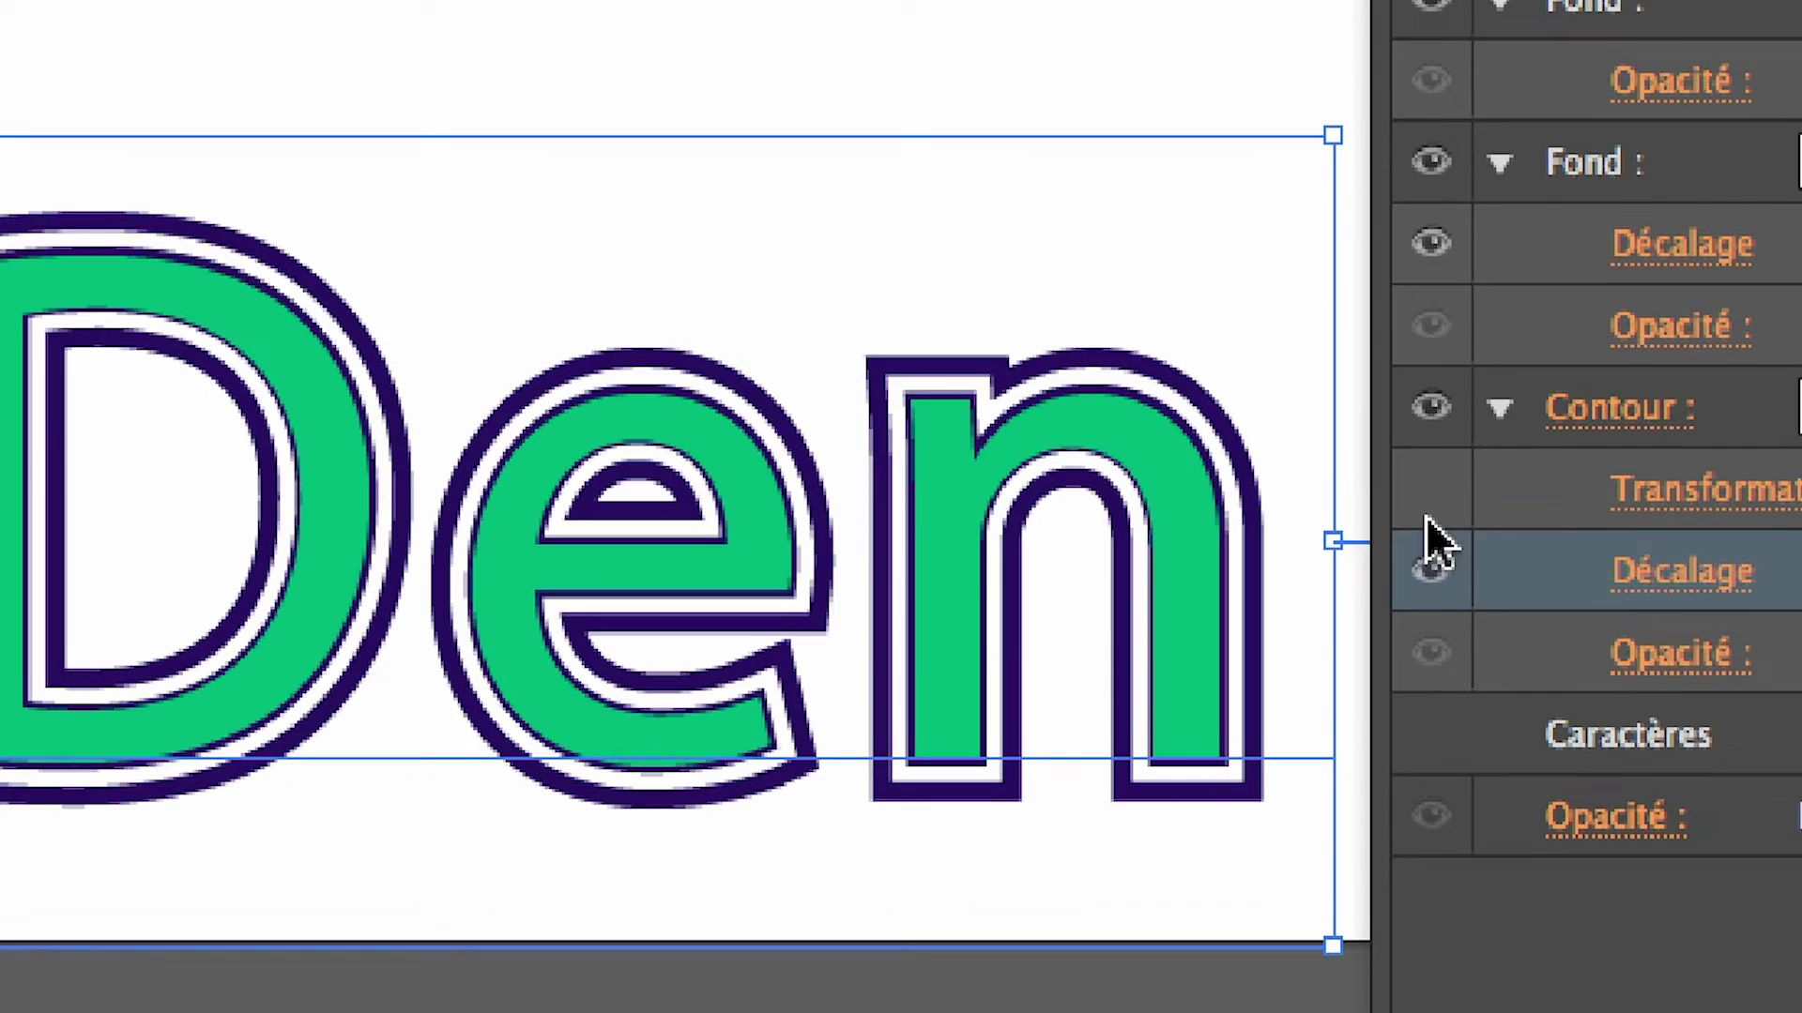
pyautogui.click(1427, 484)
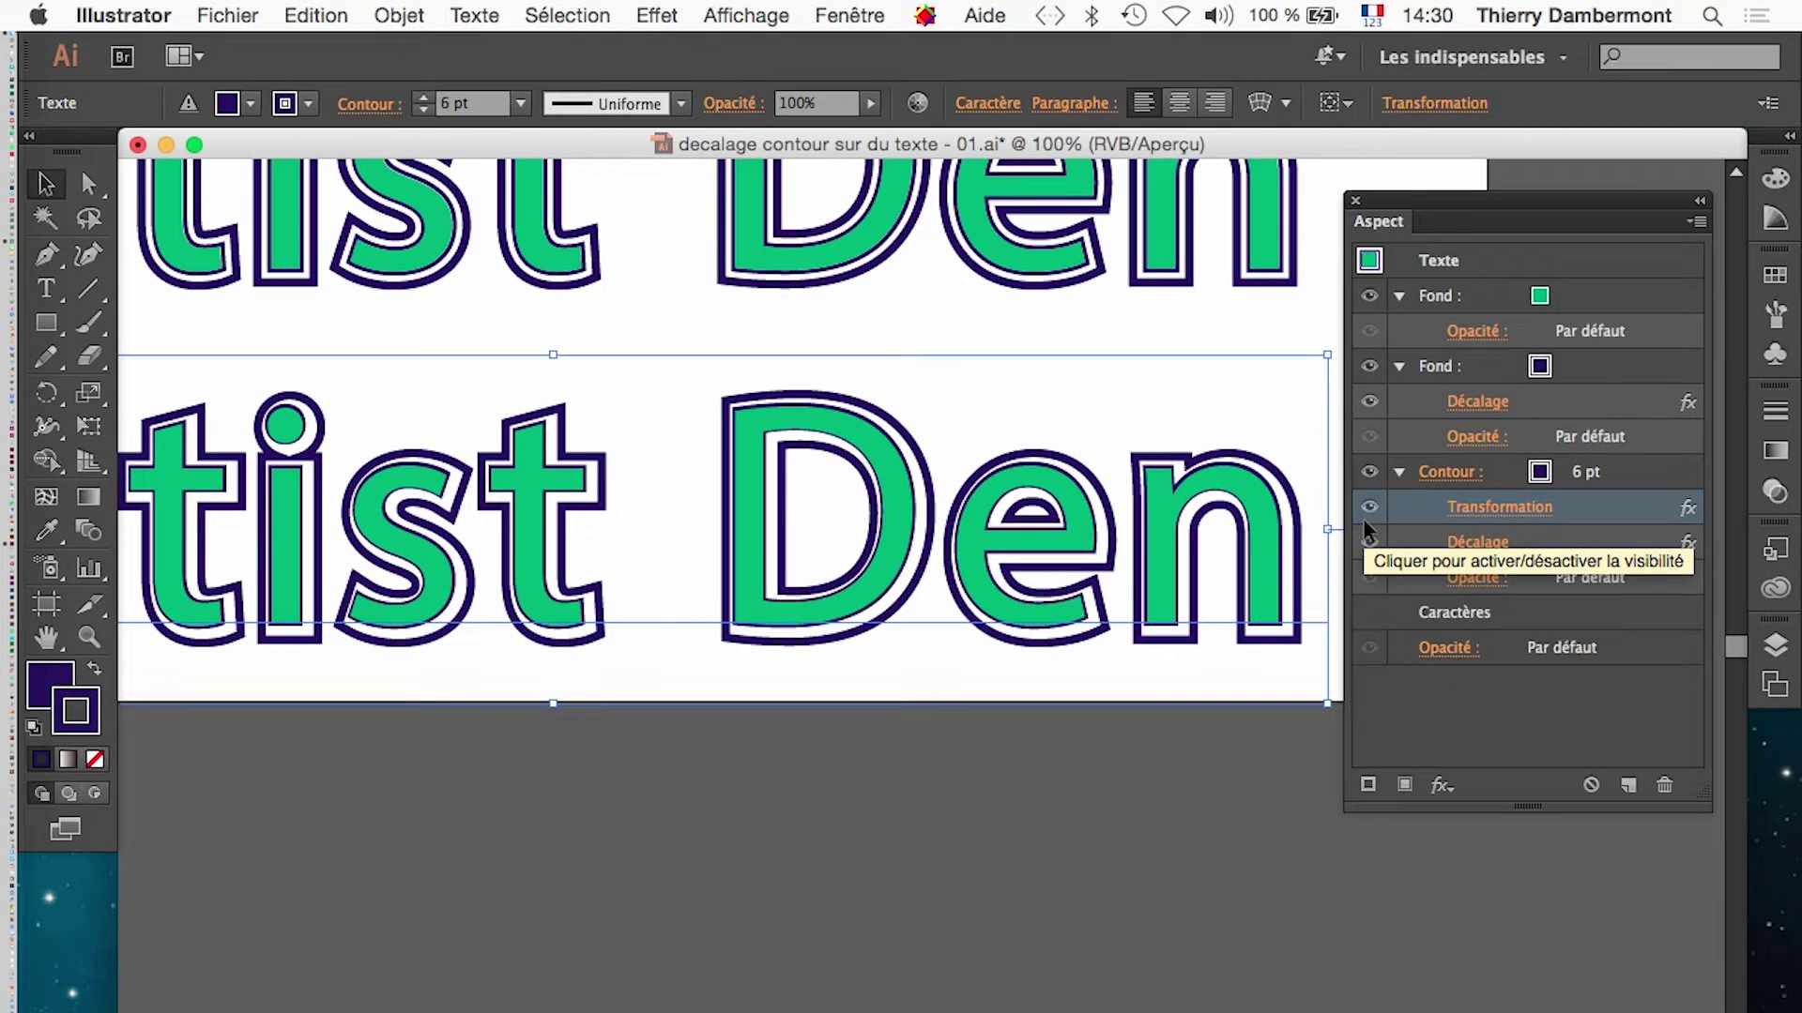
pyautogui.moveTo(1223, 738); pyautogui.dragTo(1222, 739)
pyautogui.click(983, 797)
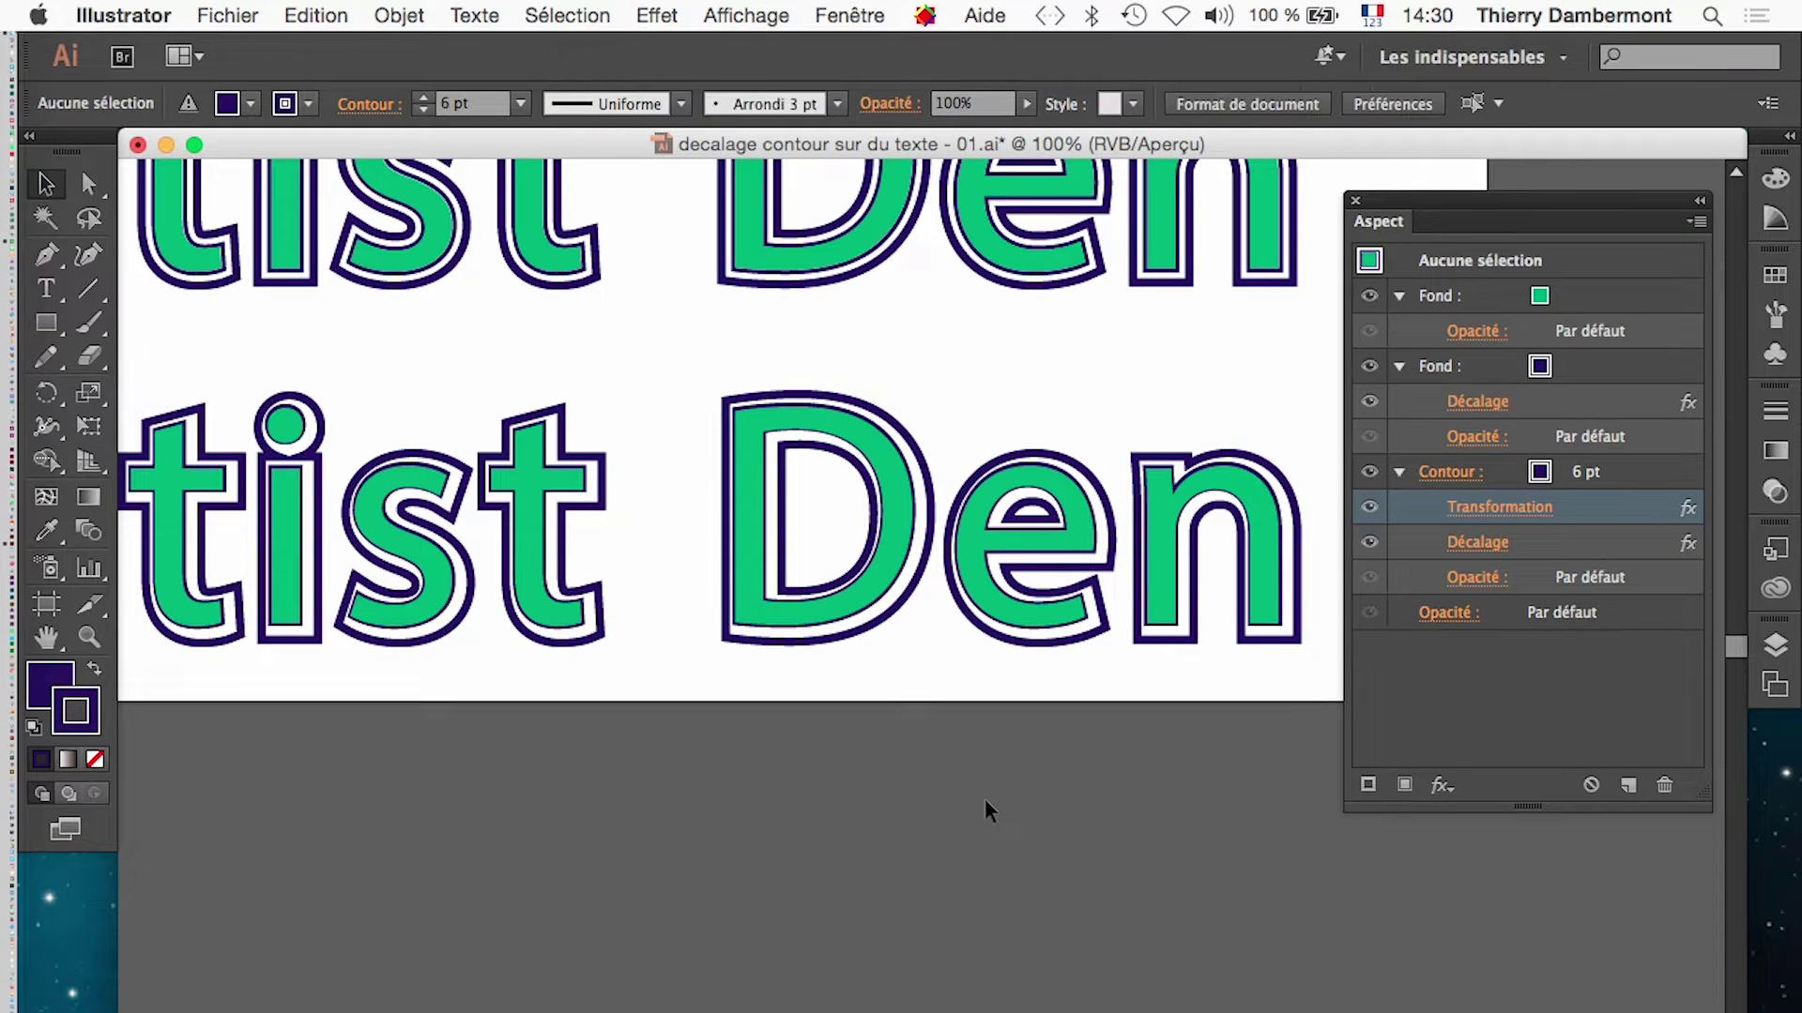
# - Save the document under the new name "decalage contour sur du texte - 02.ai"
pyautogui.keyDown('alt'); pyautogui.keyDown('super'); pyautogui.click(983, 800); pyautogui.keyUp('super'); pyautogui.keyUp('alt')
pyautogui.keyDown('alt'); pyautogui.keyDown('super'); pyautogui.click(983, 798); pyautogui.keyUp('super'); pyautogui.keyUp('alt')
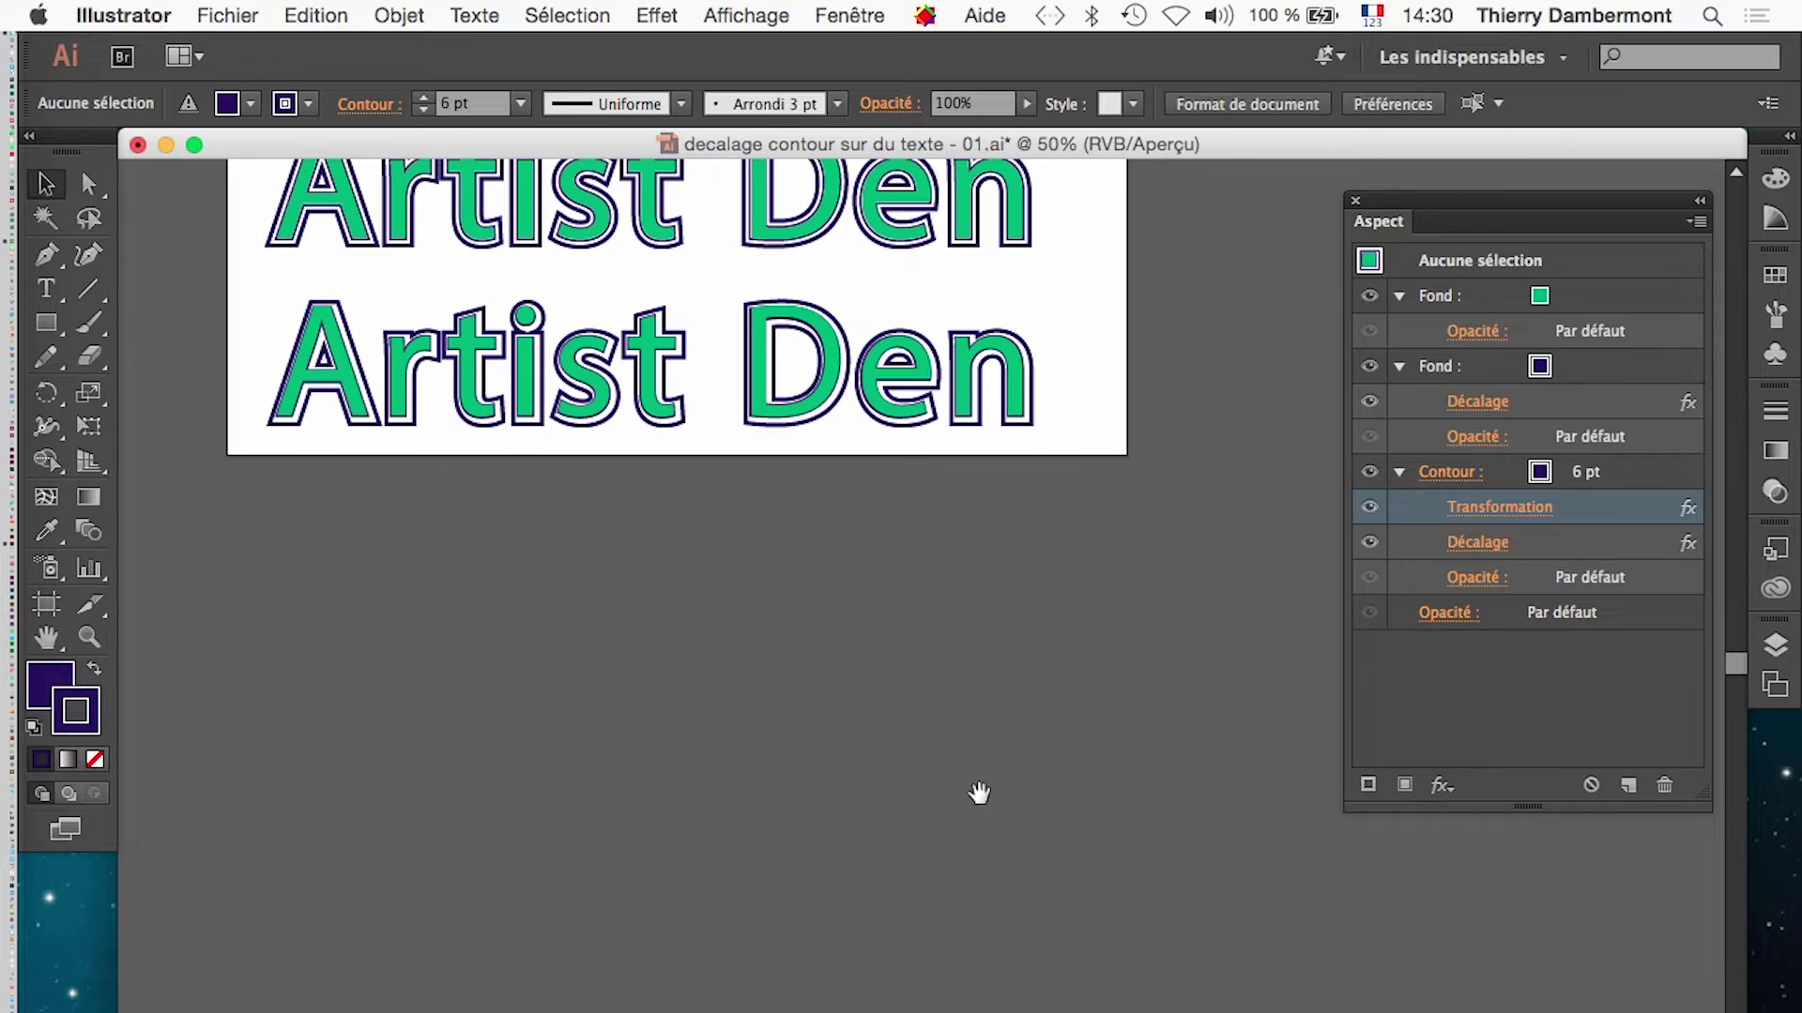
pyautogui.click(227, 15)
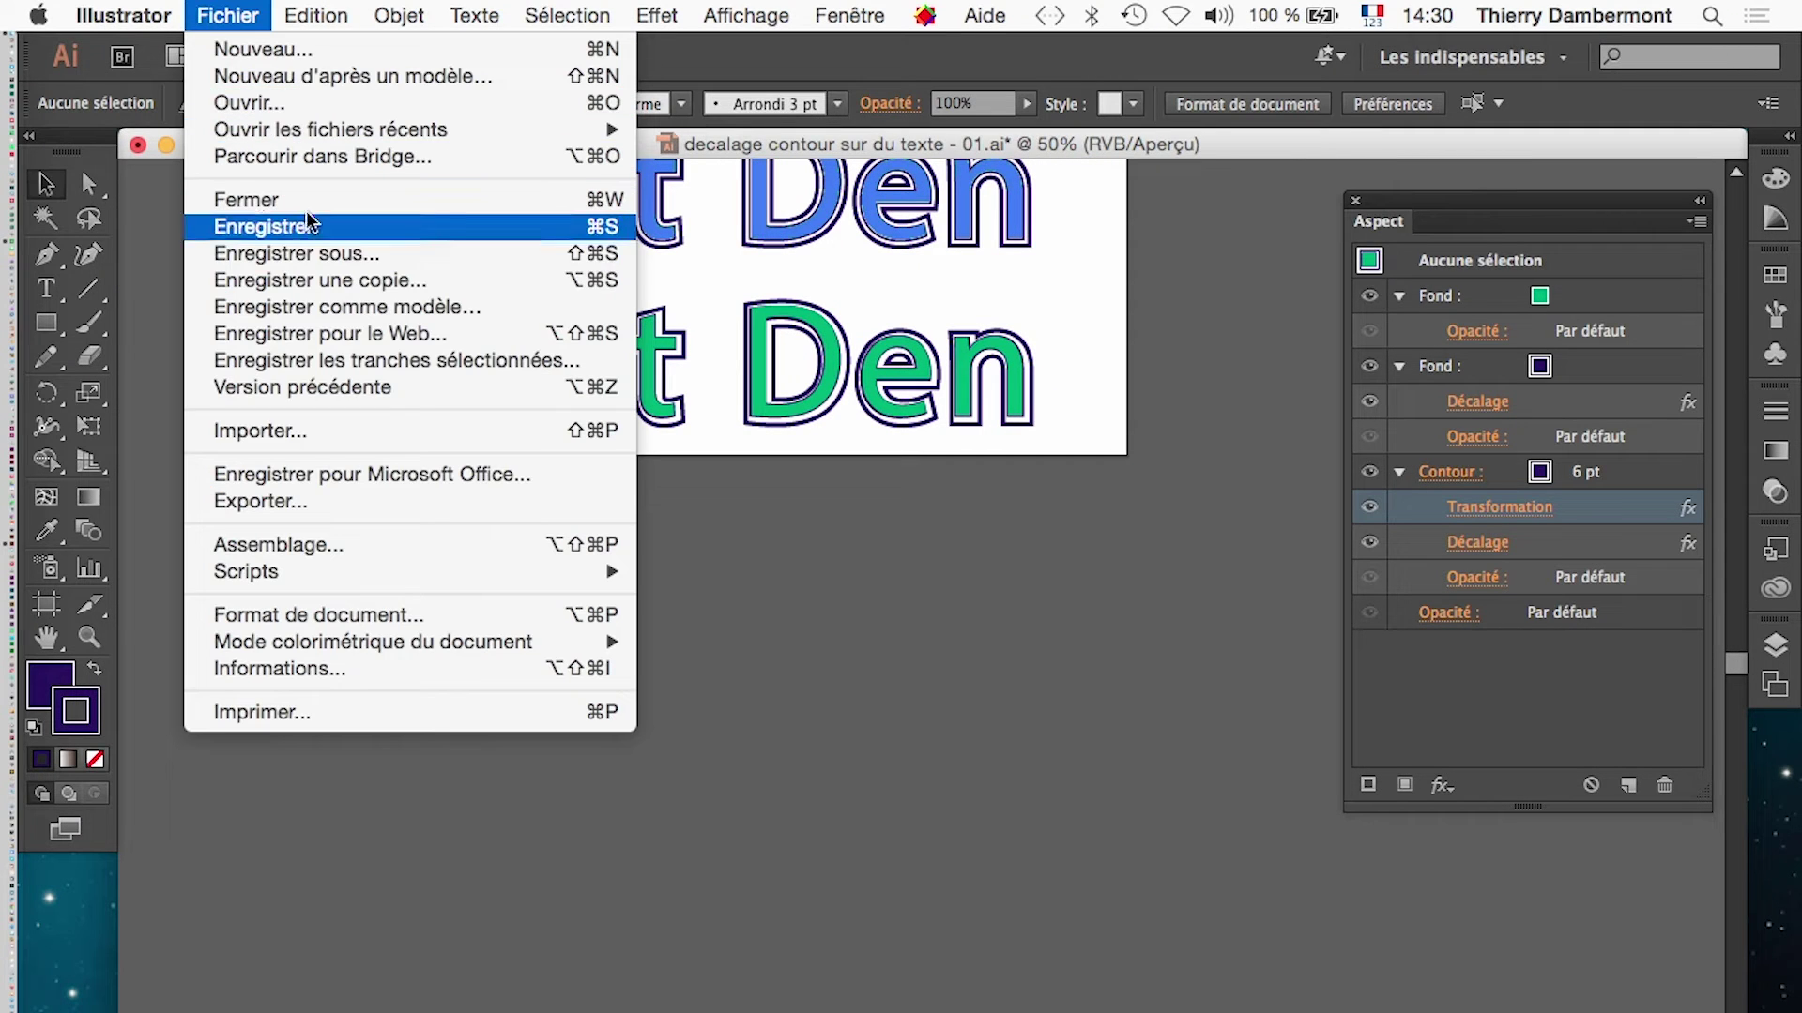
pyautogui.click(317, 248)
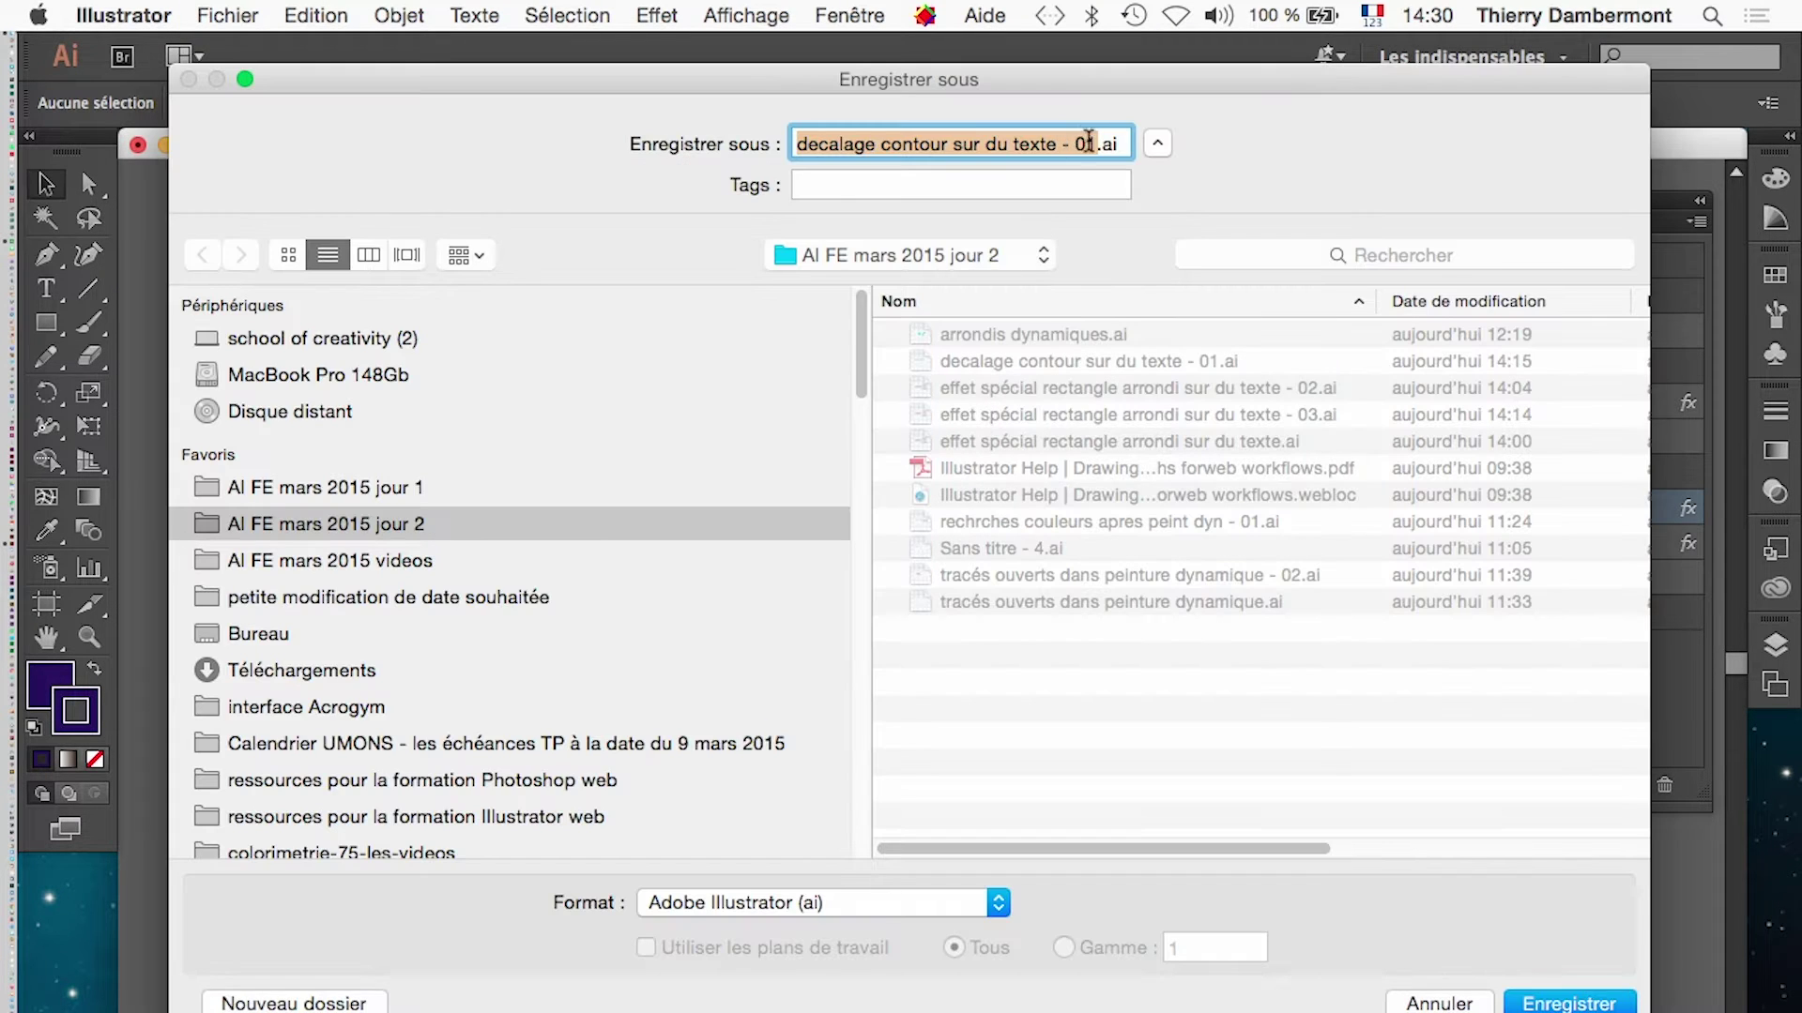
pyautogui.click(1089, 143)
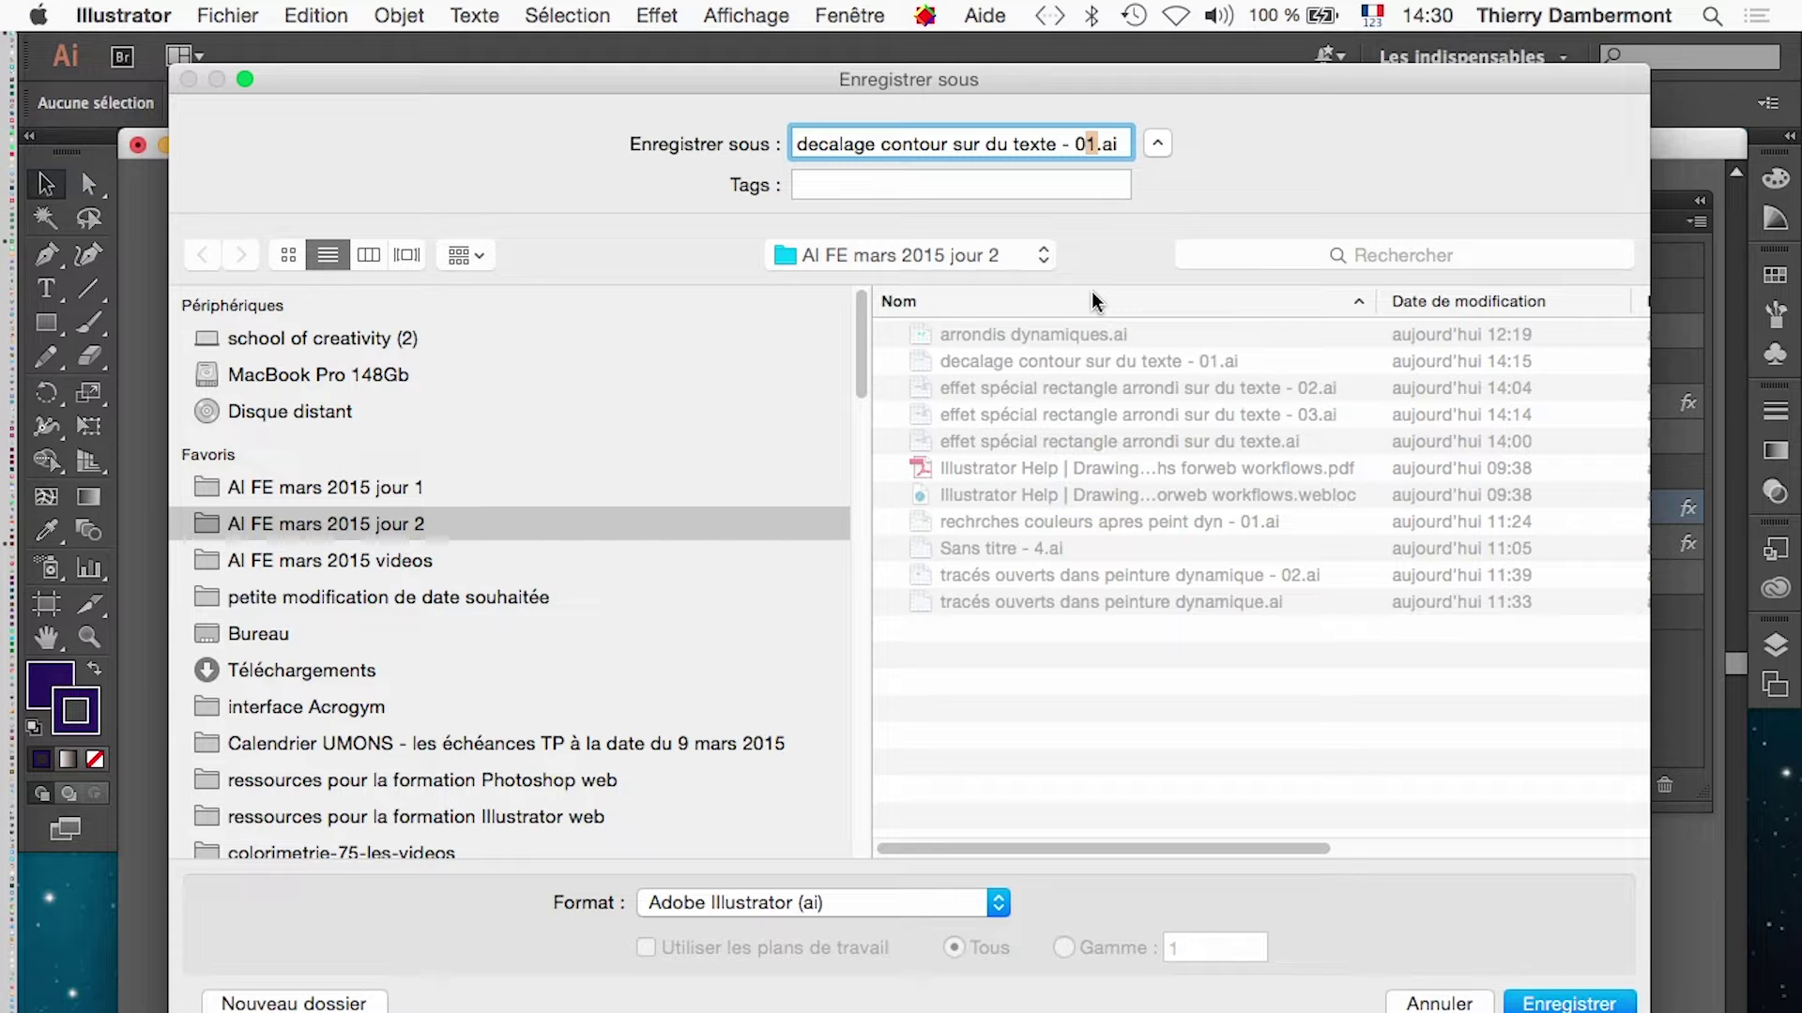
pyautogui.write('2')
pyautogui.click(1528, 1002)
pyautogui.press('Return')
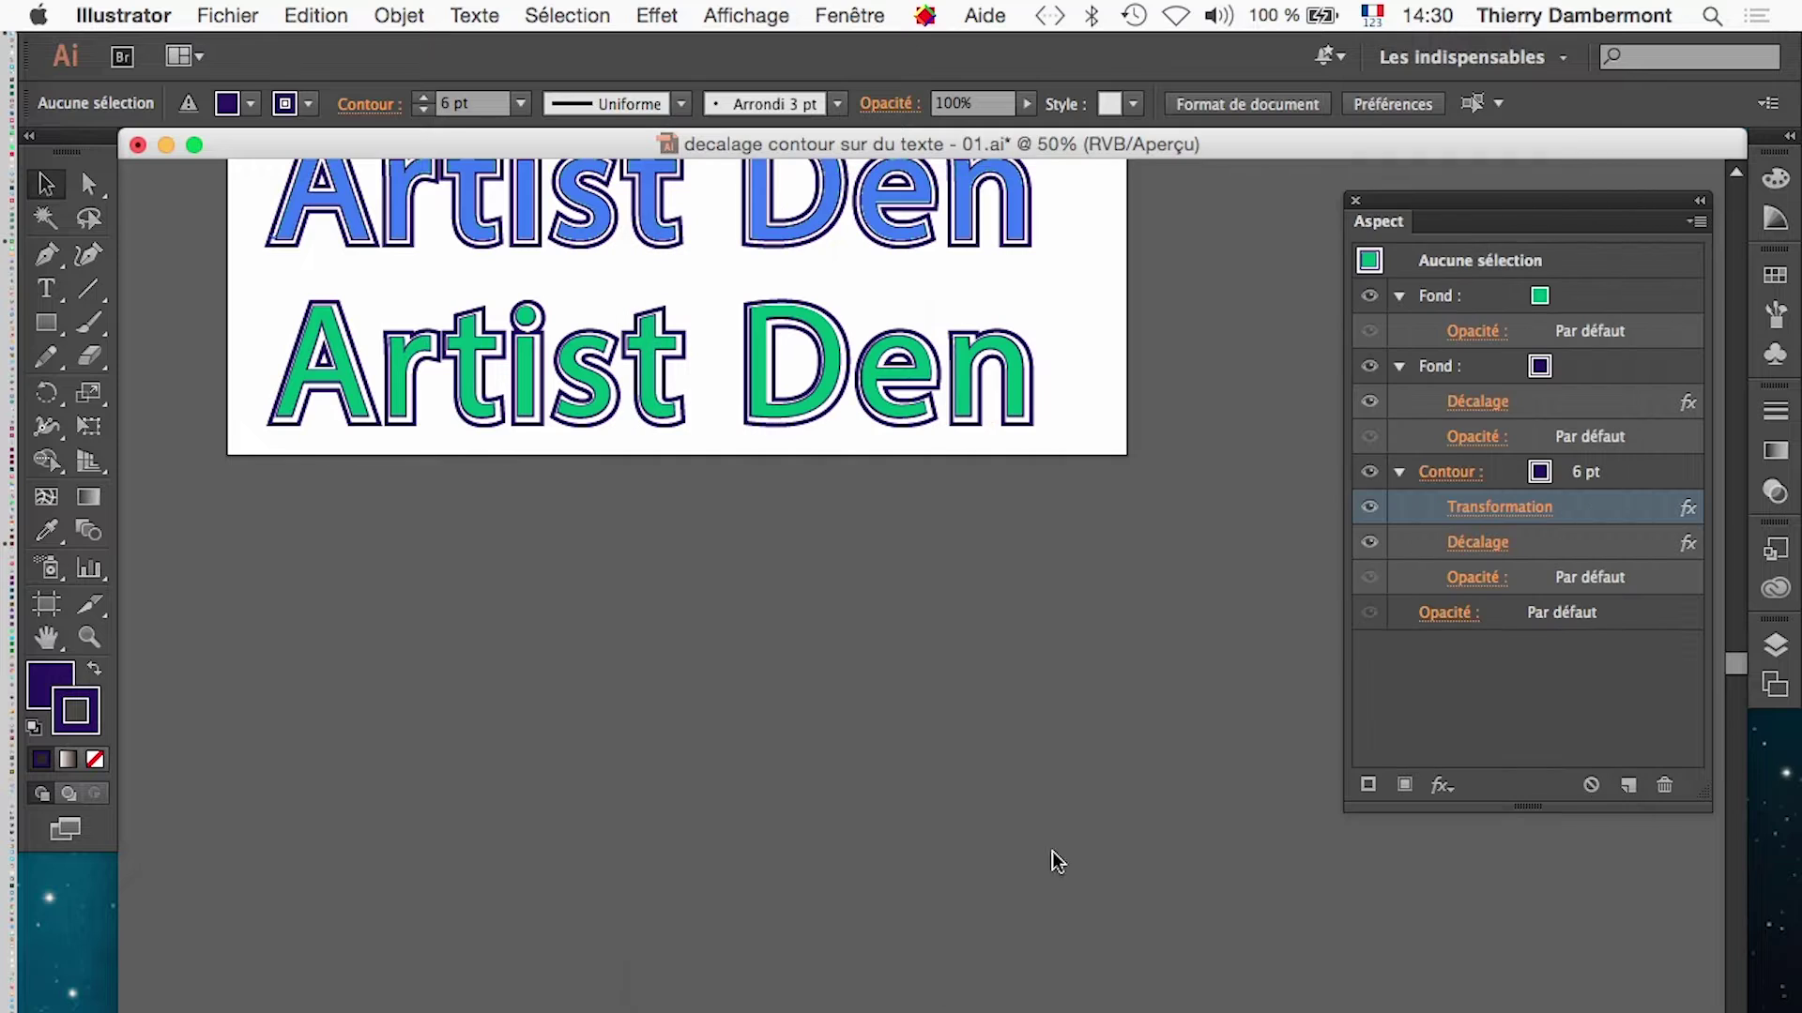
# - Extend the artboard downward to make room beneath the last line of text
pyautogui.scroll(1, 723, 368)
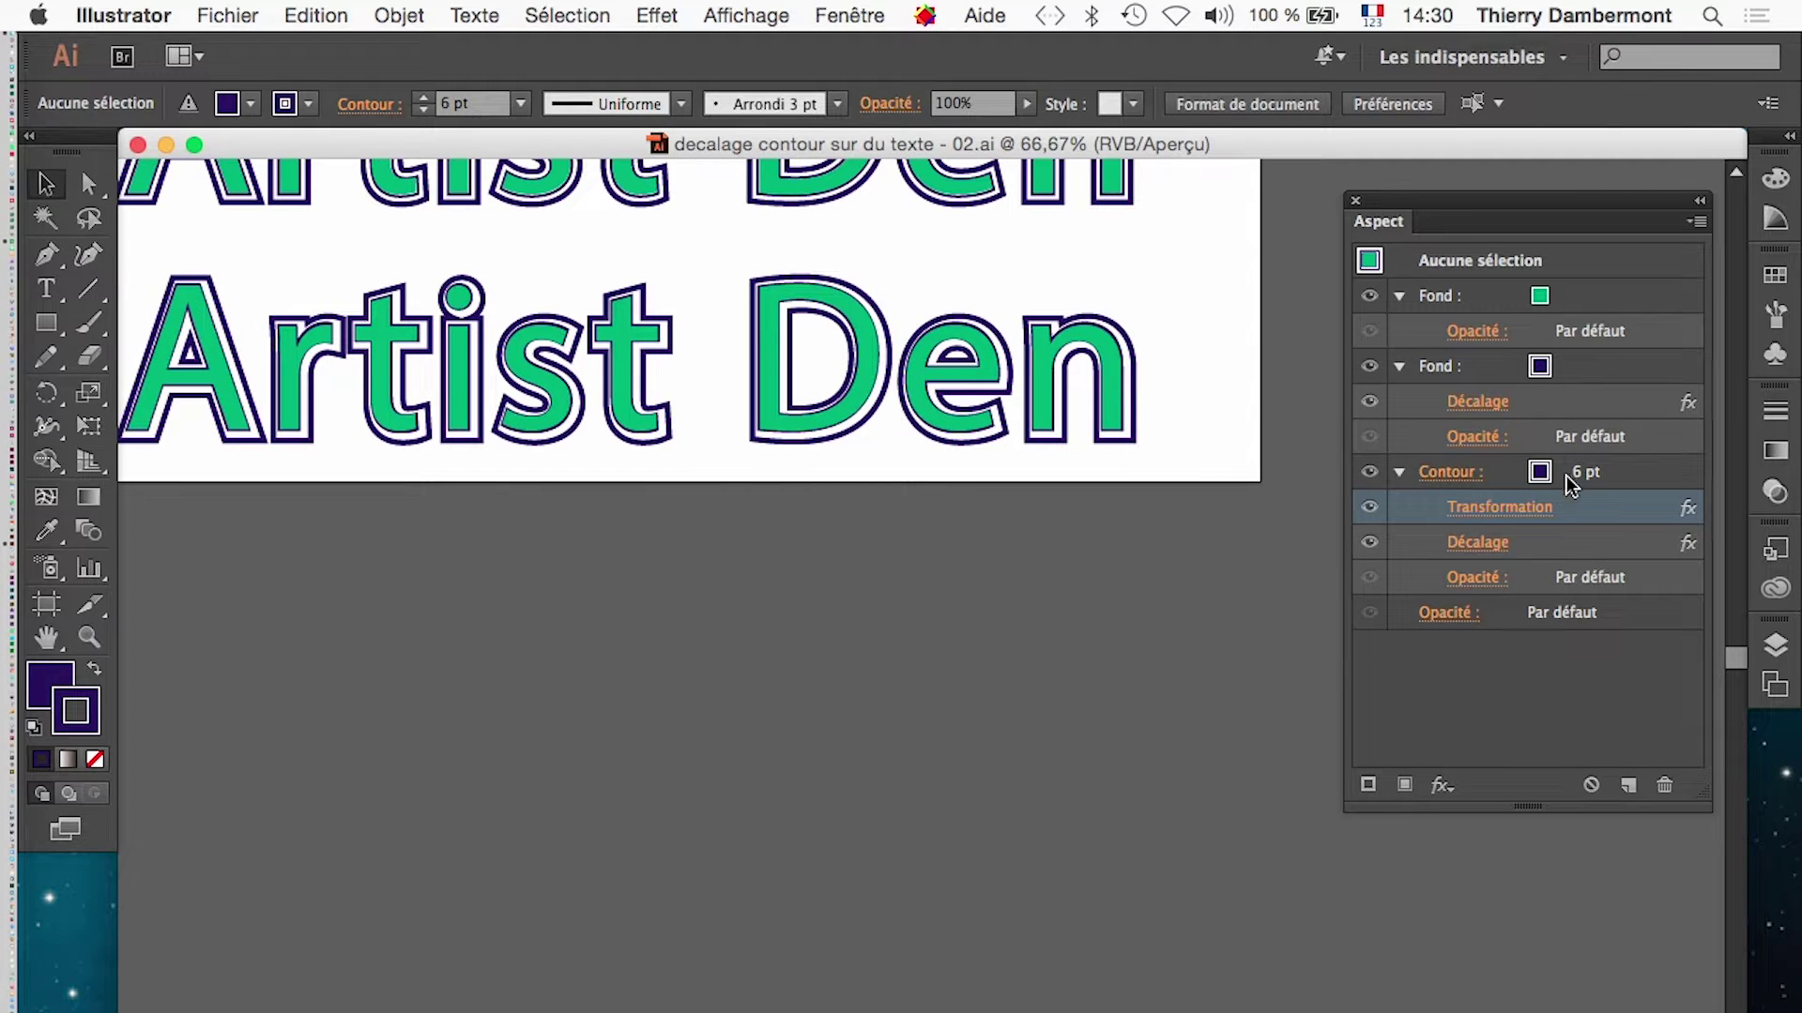
pyautogui.click(1648, 474)
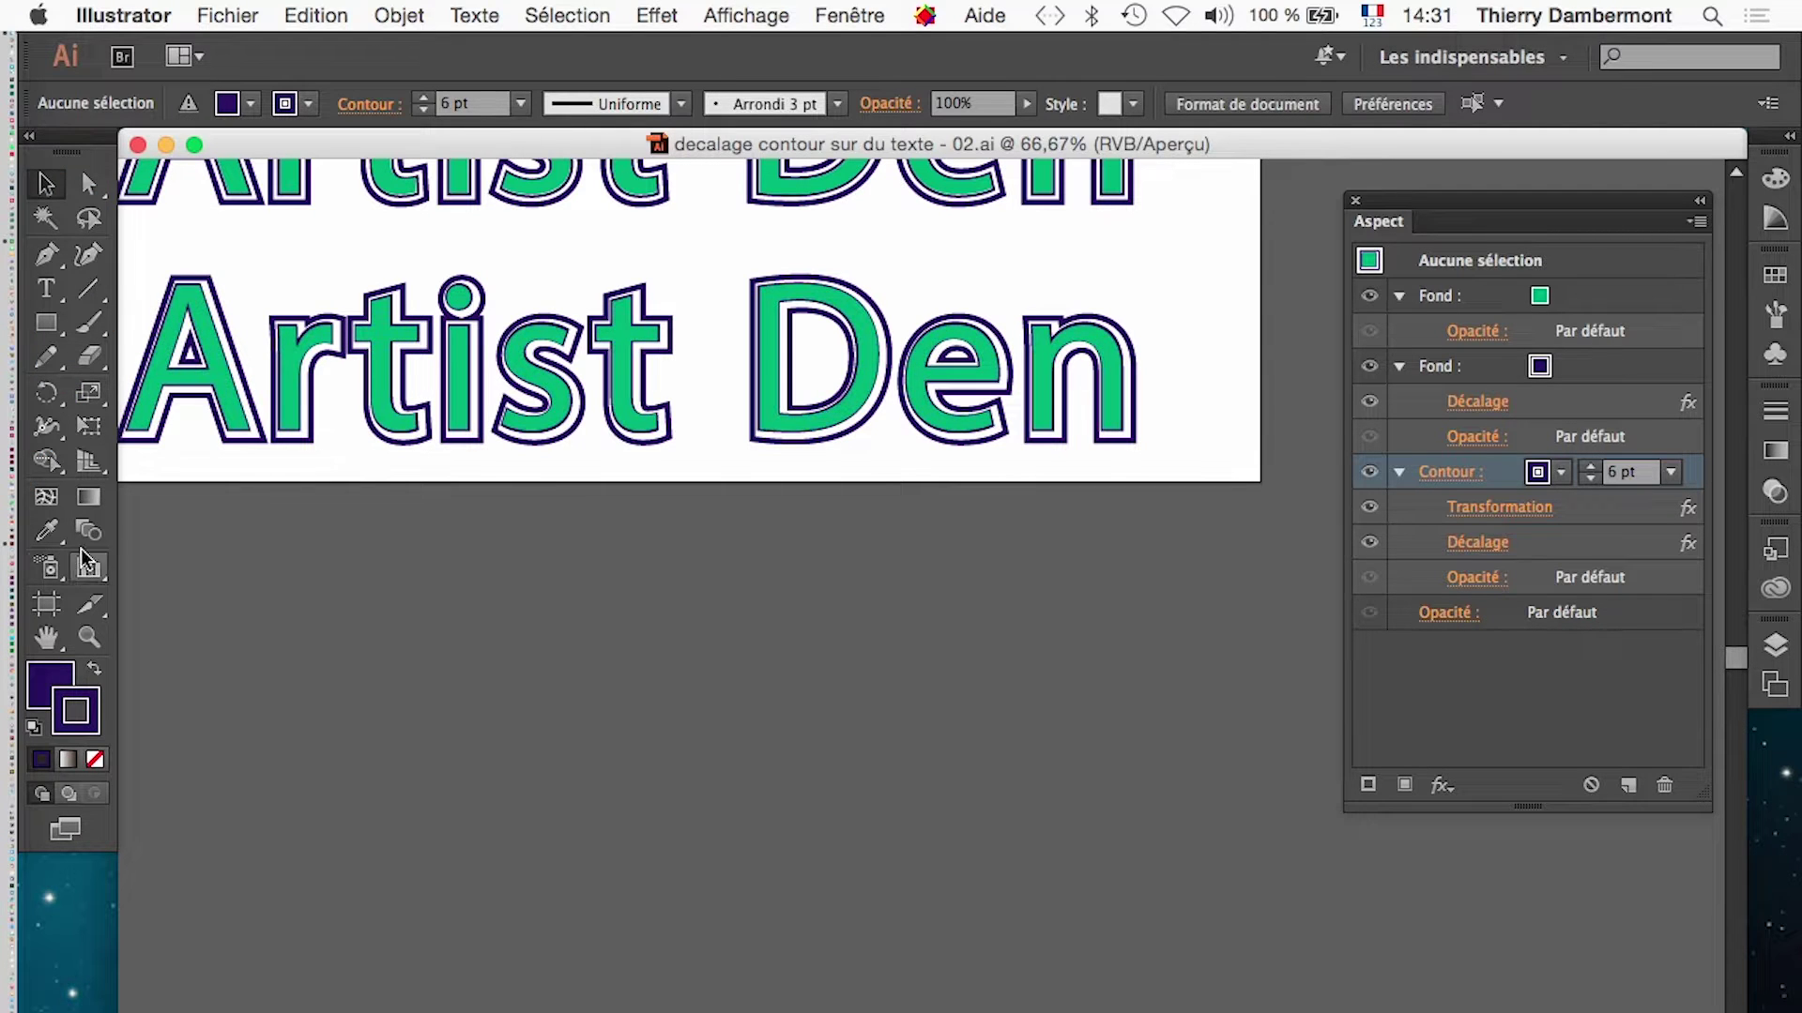
pyautogui.click(46, 604)
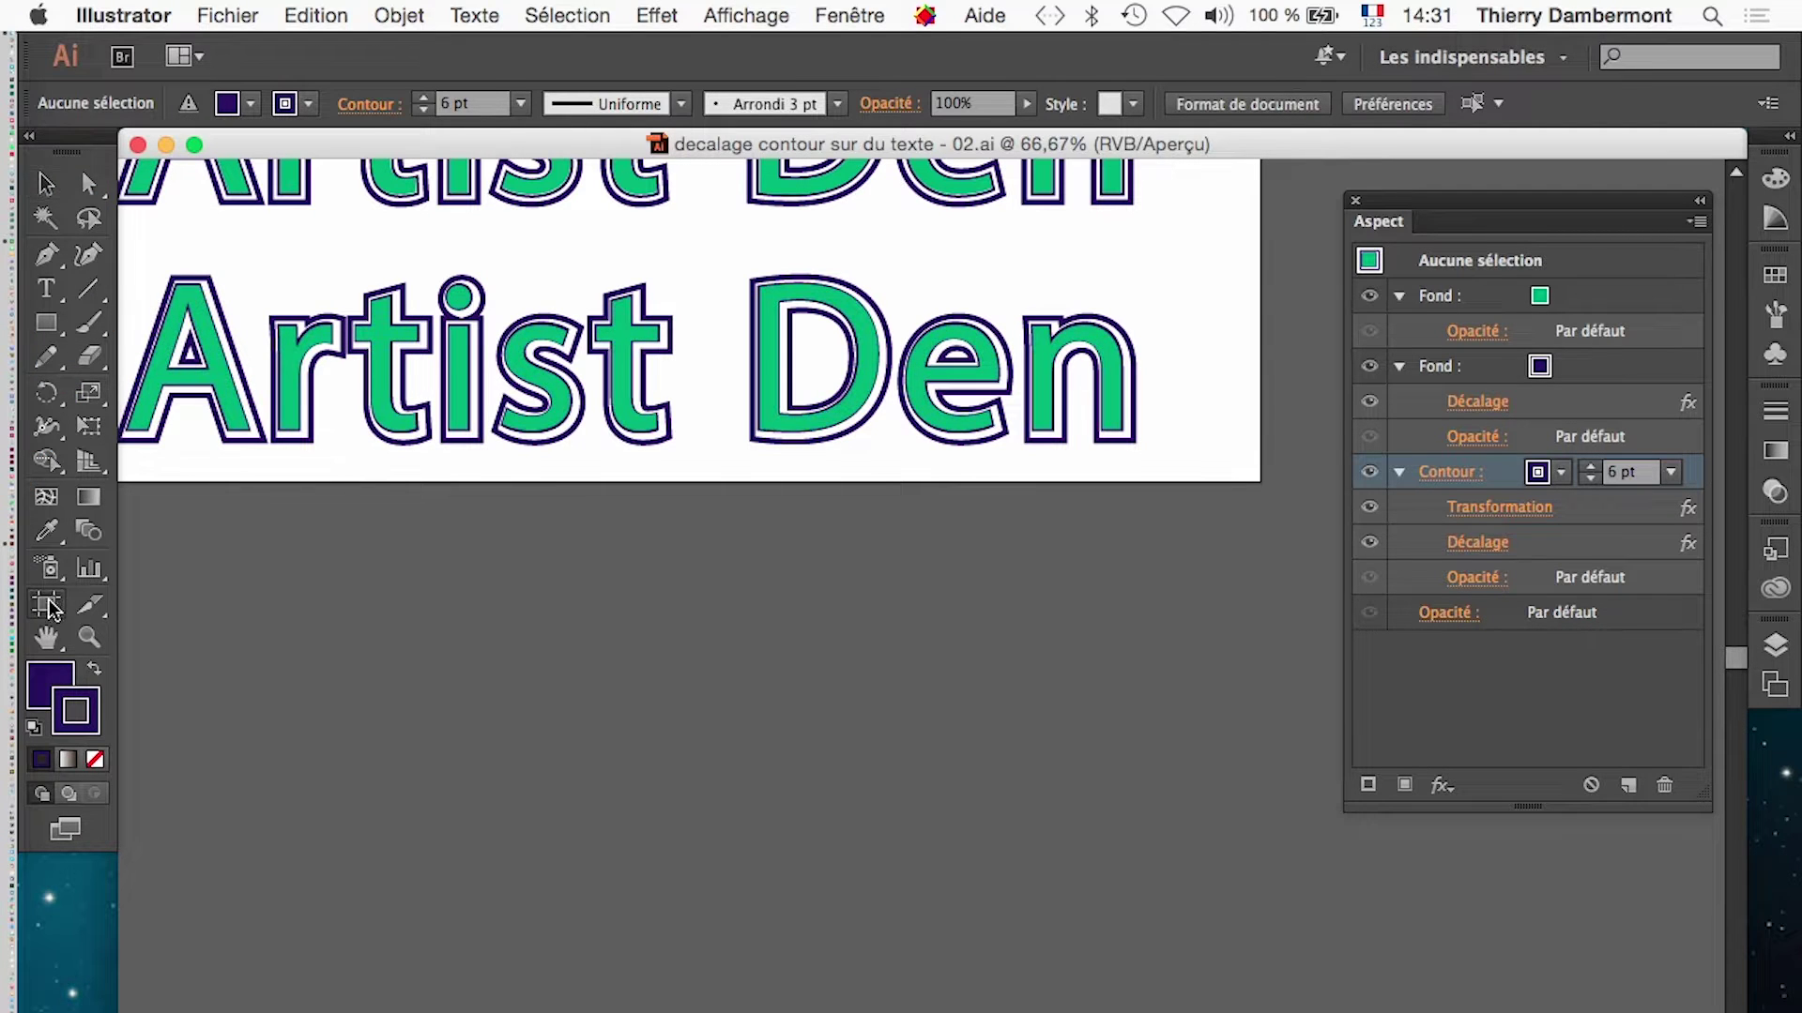
pyautogui.press('super+minus')
pyautogui.press('super+minus')
pyautogui.moveTo(716, 588); pyautogui.dragTo(713, 997)
pyautogui.click(46, 183)
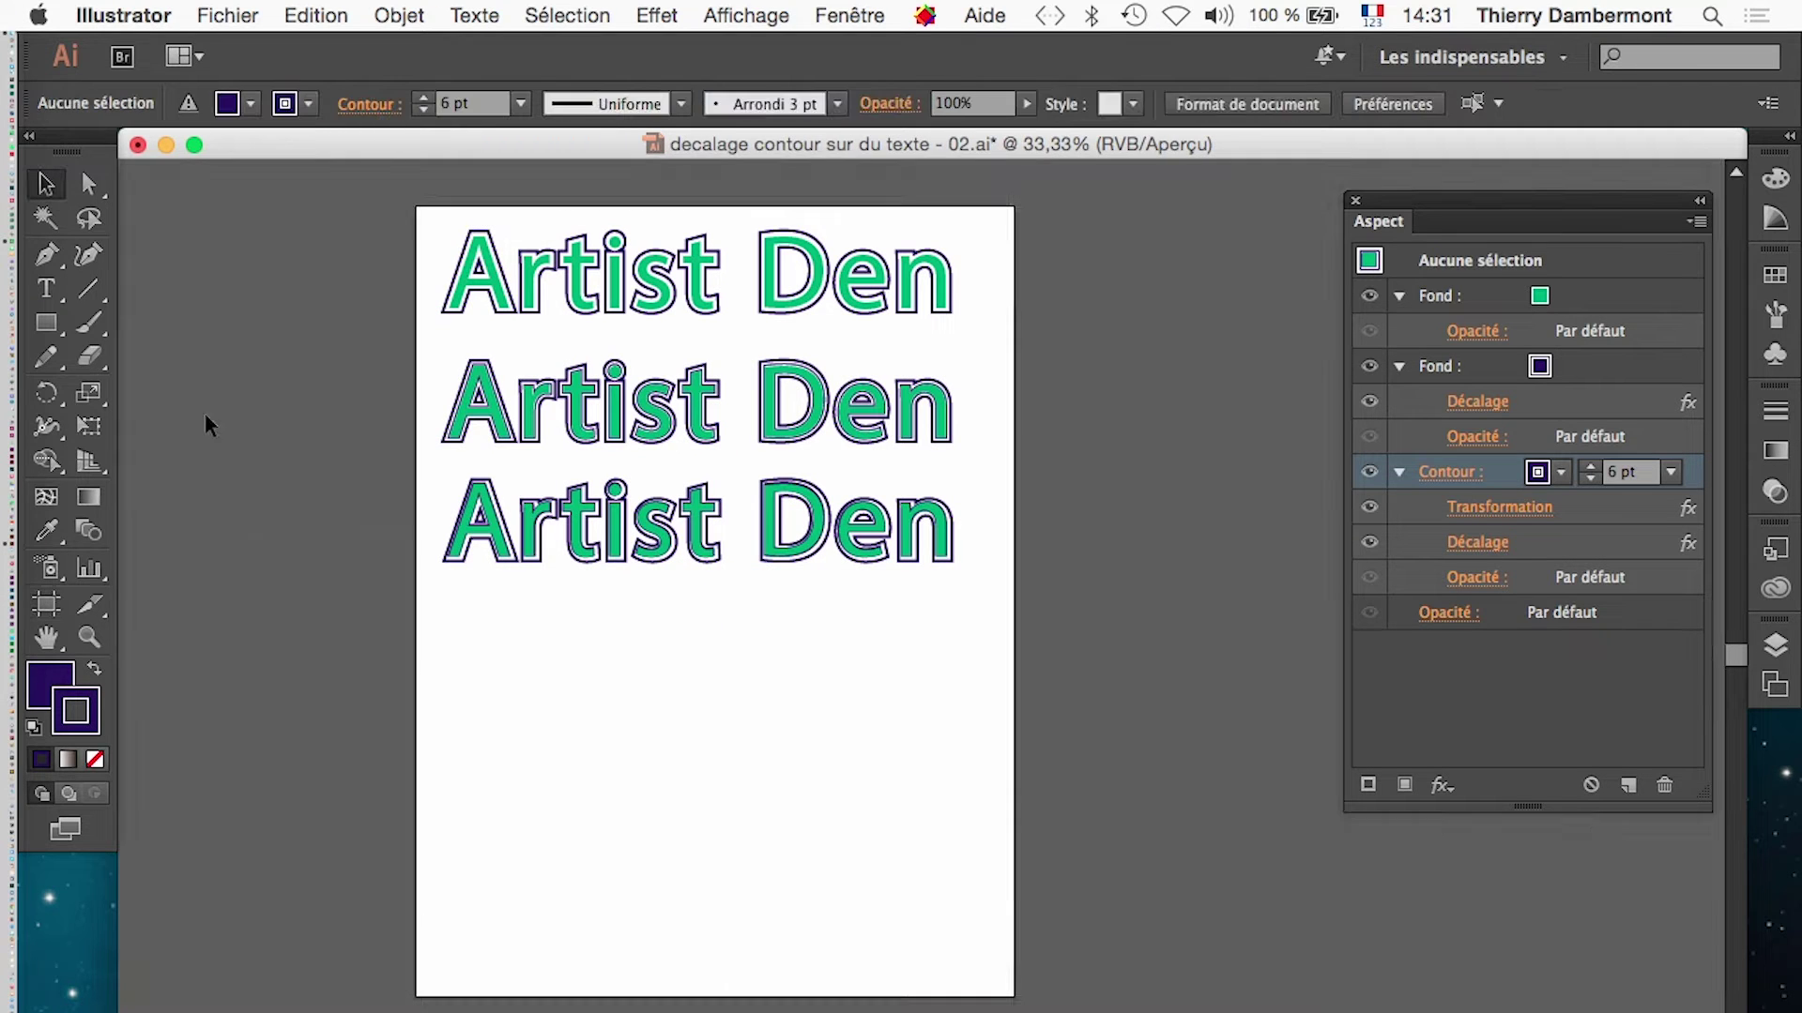
# - Duplicate the lowest "Artist Den" text line directly below itself
pyautogui.click(582, 547)
pyautogui.moveTo(603, 555); pyautogui.dragTo(676, 682)
pyautogui.scroll(1, 732, 674)
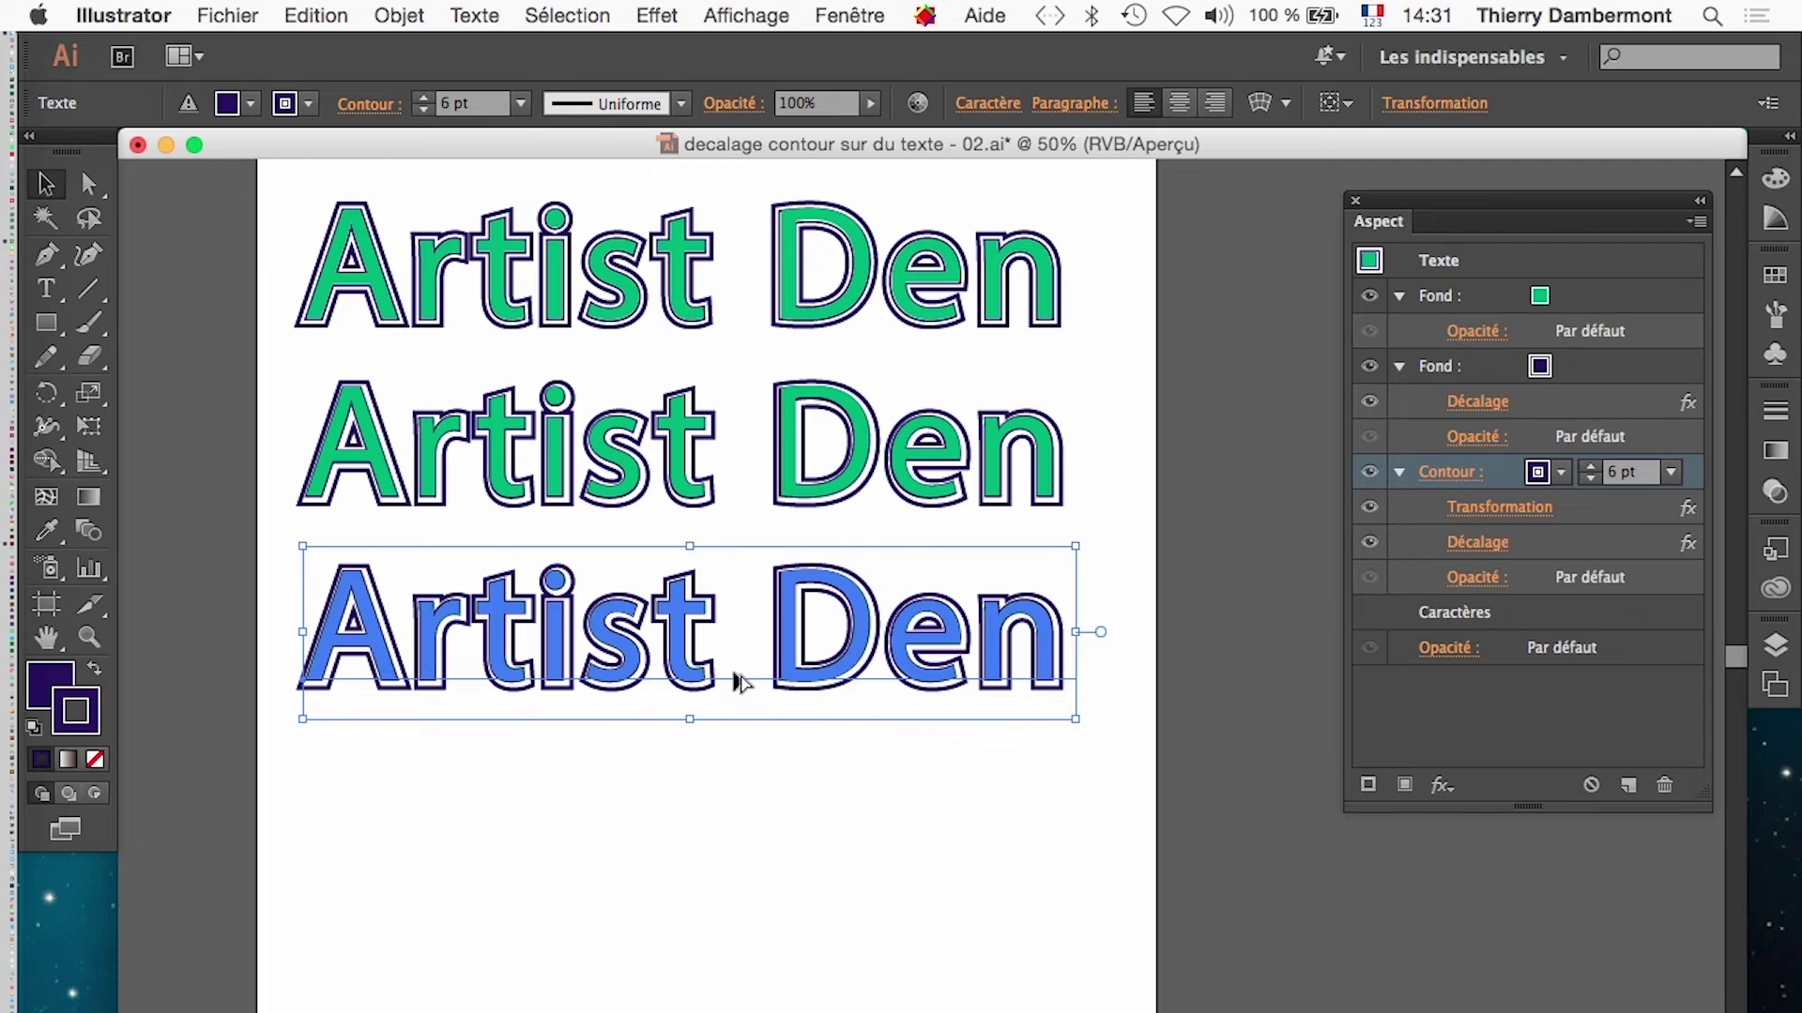
# - Change the wording of the duplicated text line to "Artron-Zen" and select it as an object
pyautogui.click(55, 295)
pyautogui.moveTo(537, 615); pyautogui.dragTo(708, 631)
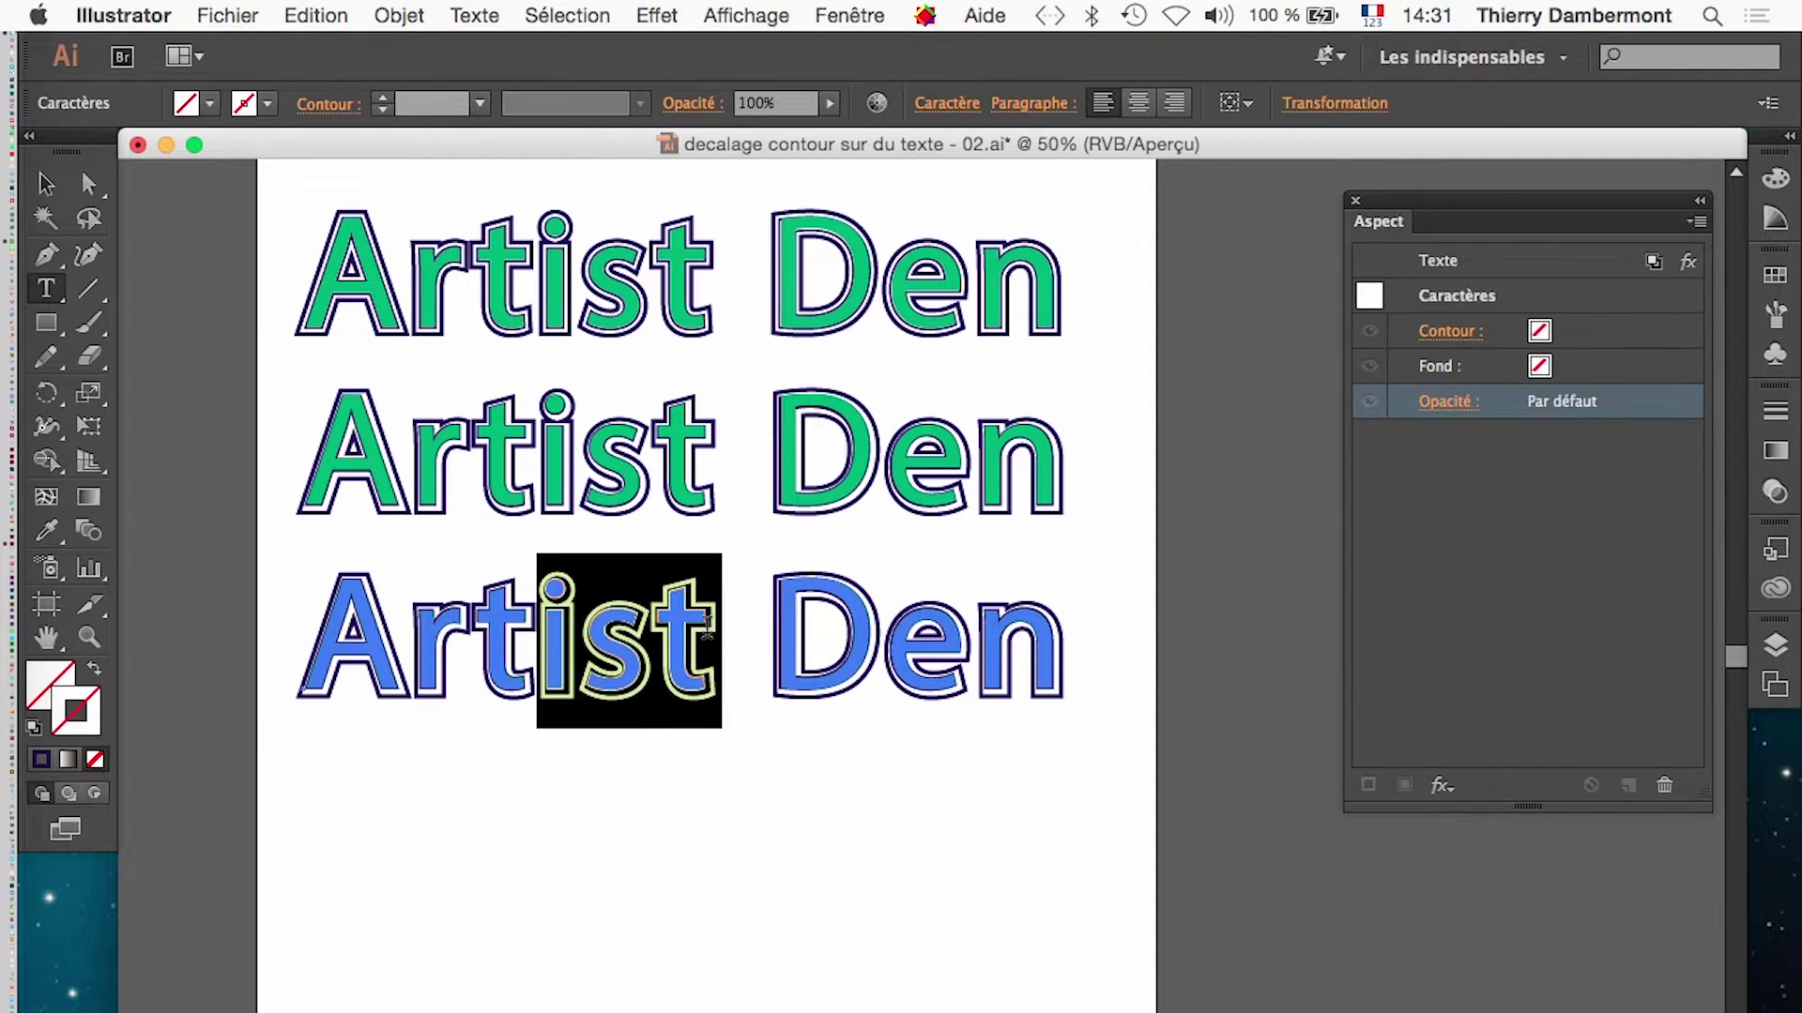
pyautogui.write('ron')
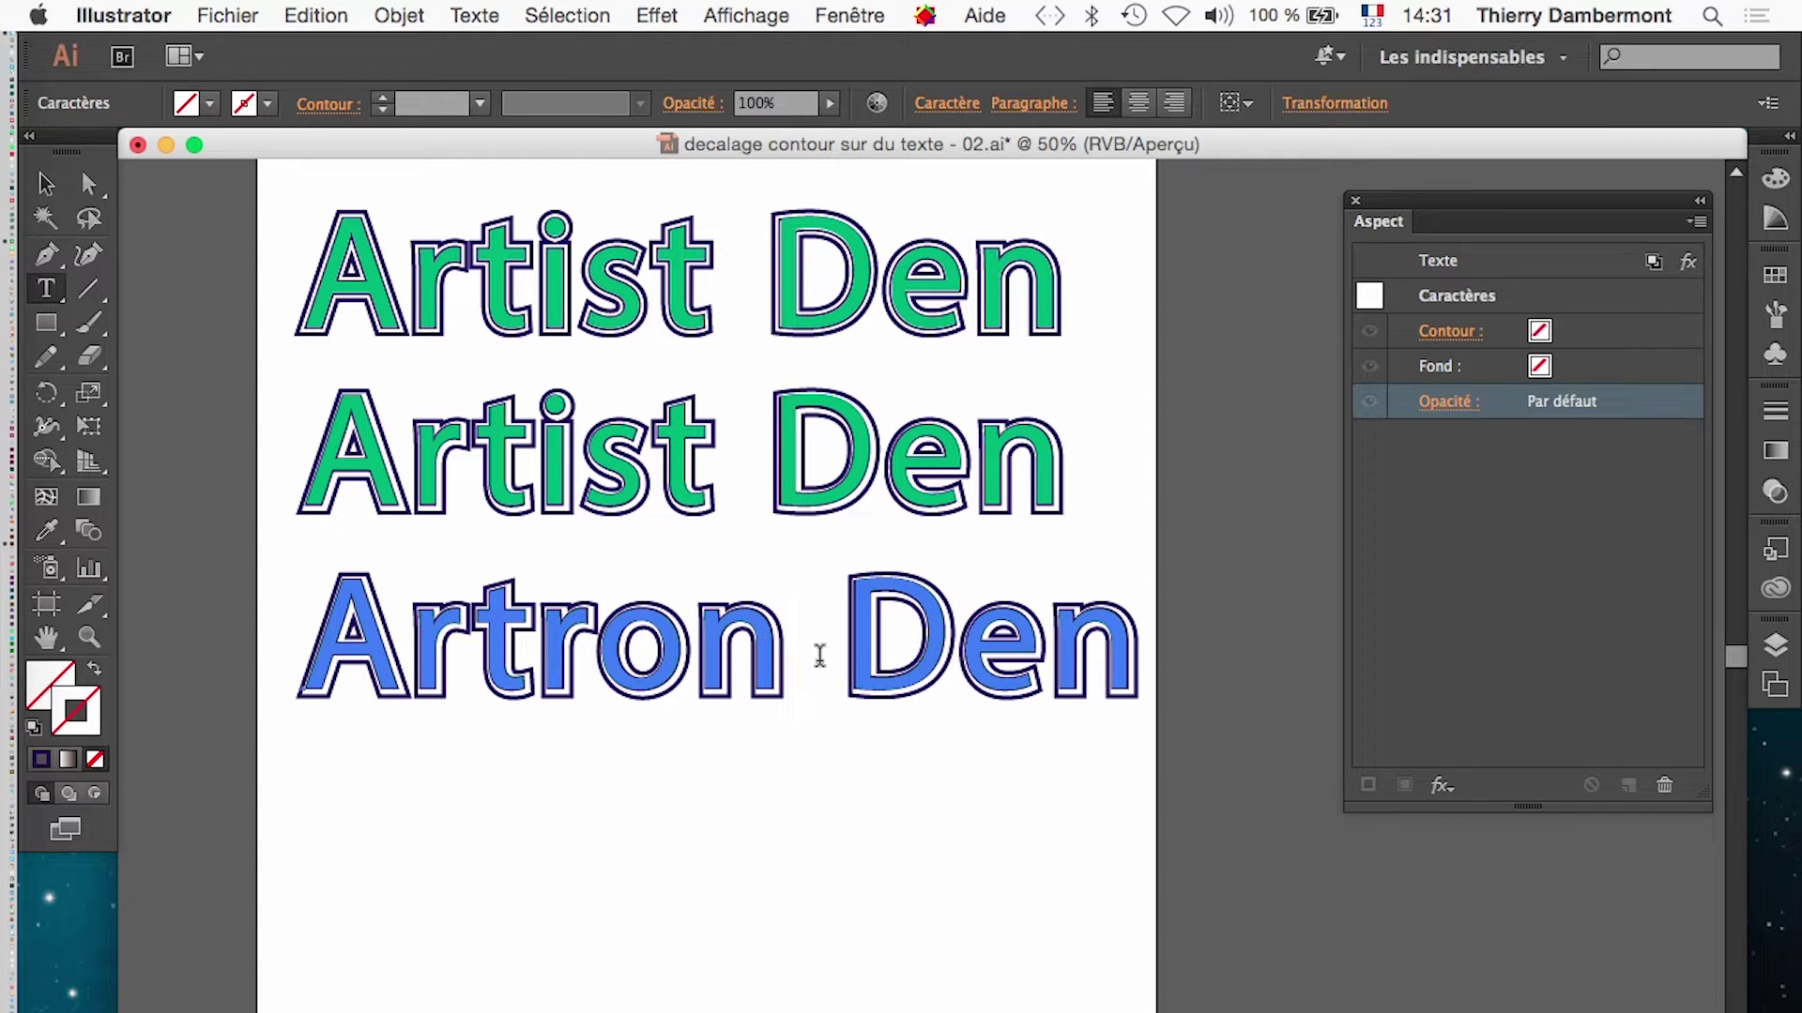
pyautogui.press('Right')
pyautogui.moveTo(797, 651); pyautogui.dragTo(1104, 657)
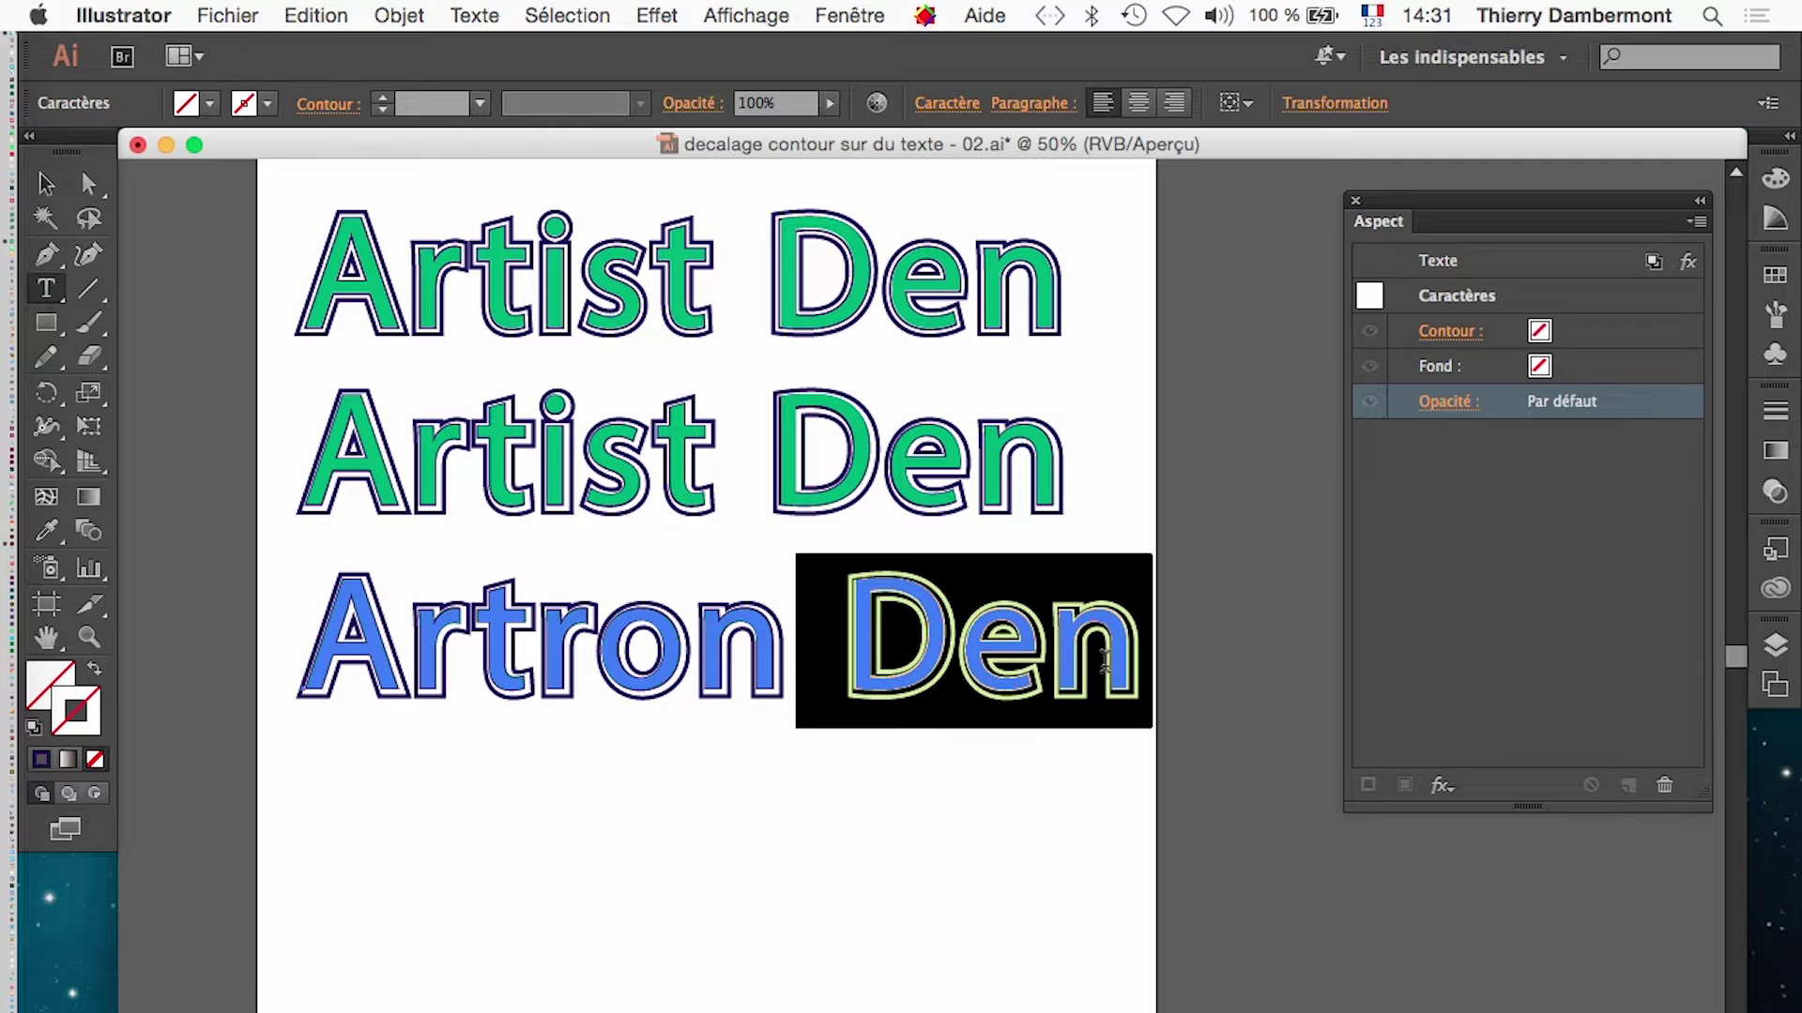
pyautogui.write('-Zen')
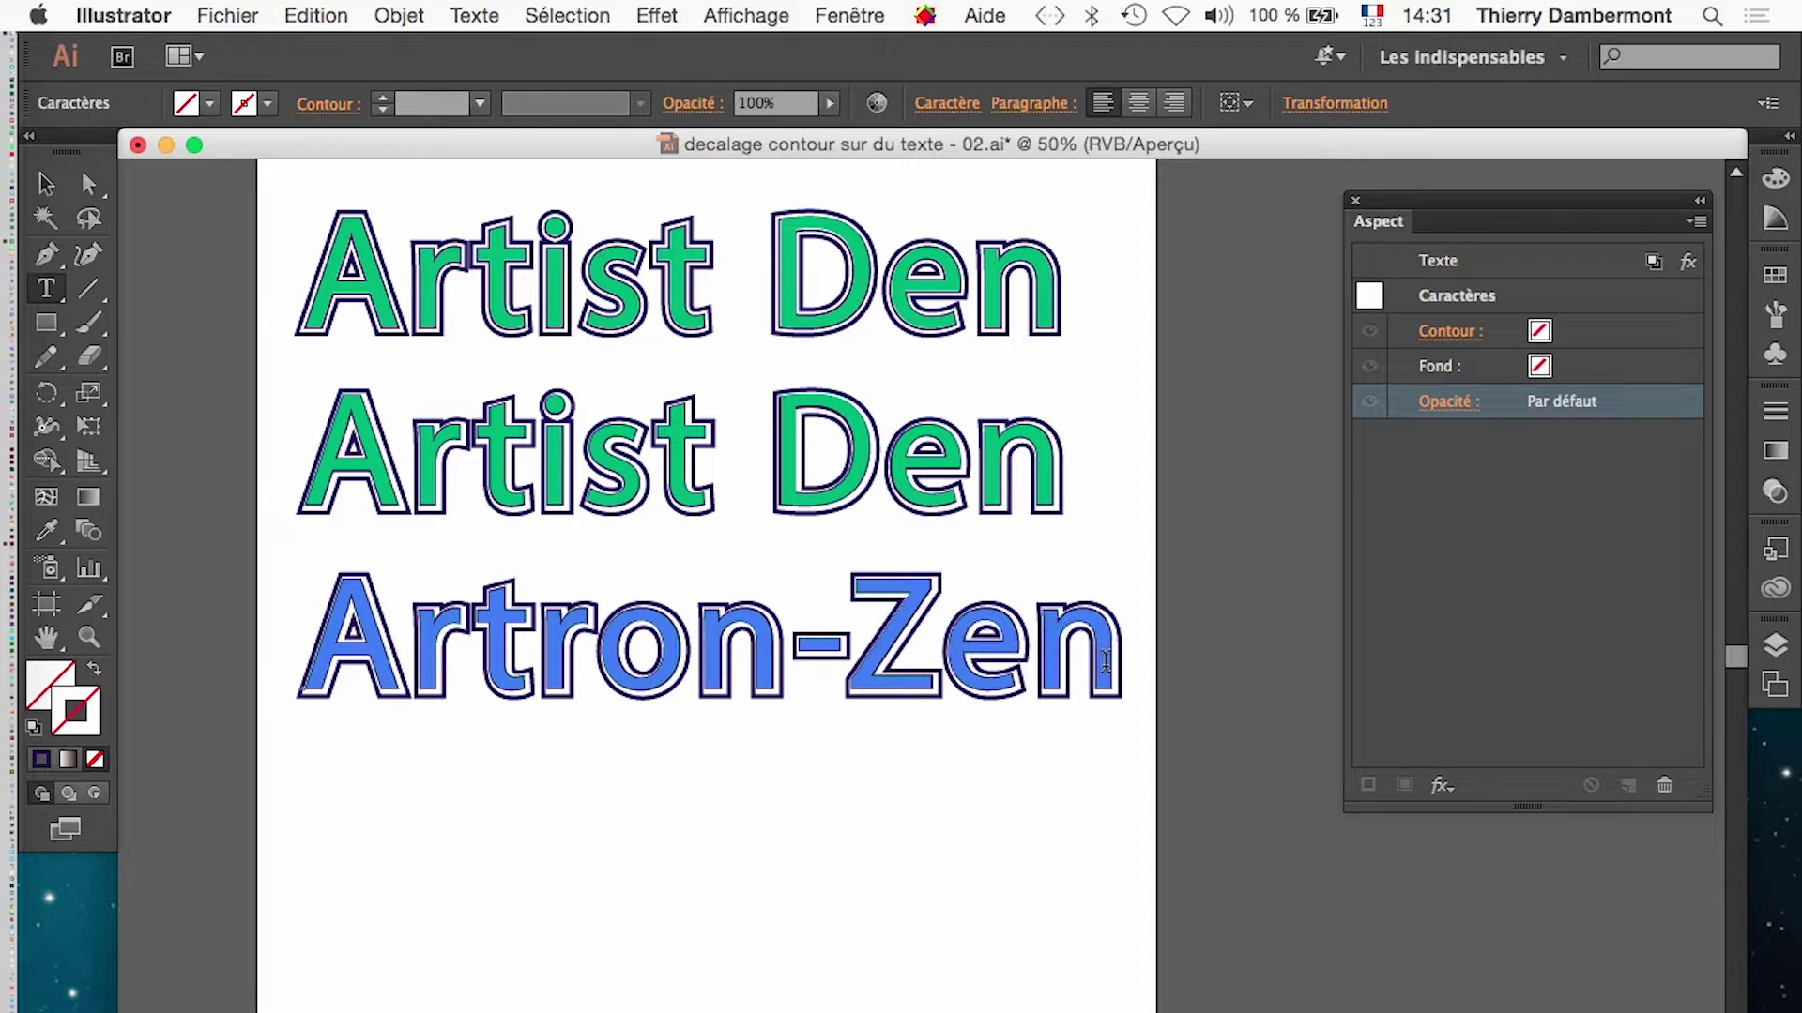
pyautogui.click(53, 188)
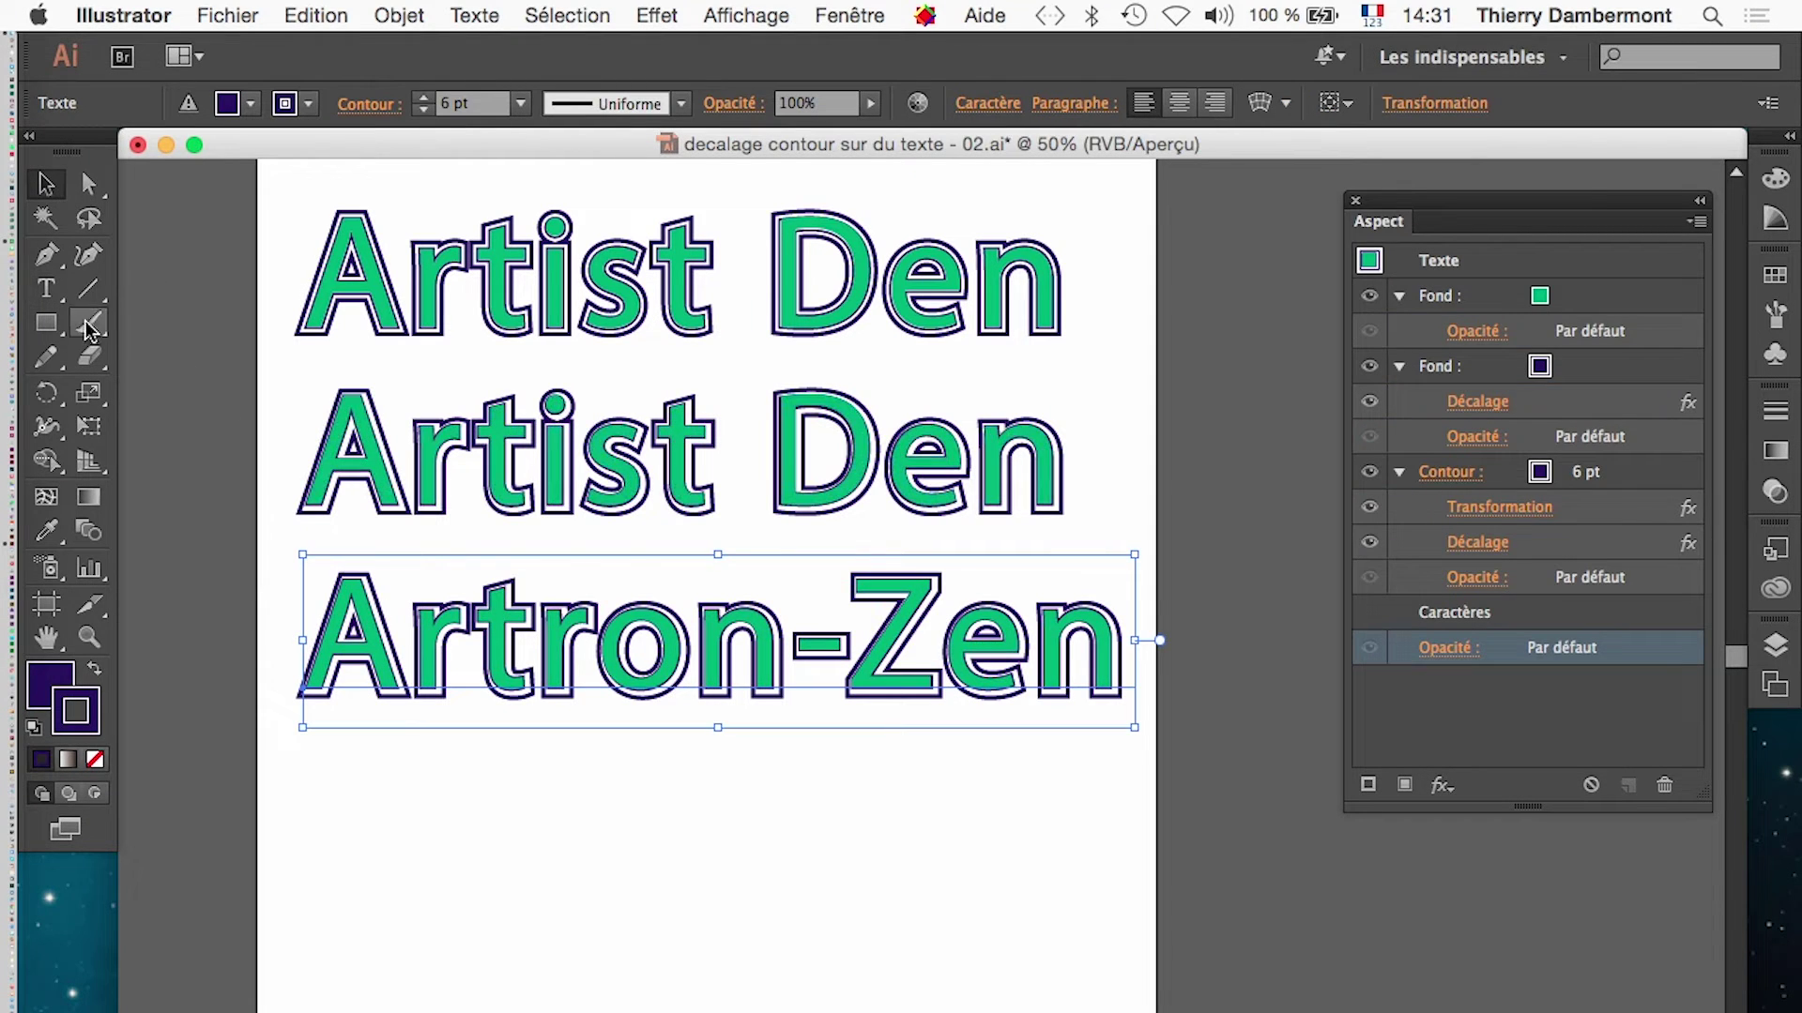
# - Replace the initial "Ar" of the lowest text line with "Bi" so it reads "Bitron-Zen", and deselect the text
pyautogui.click(52, 293)
pyautogui.click(475, 657)
pyautogui.moveTo(476, 657); pyautogui.dragTo(305, 657)
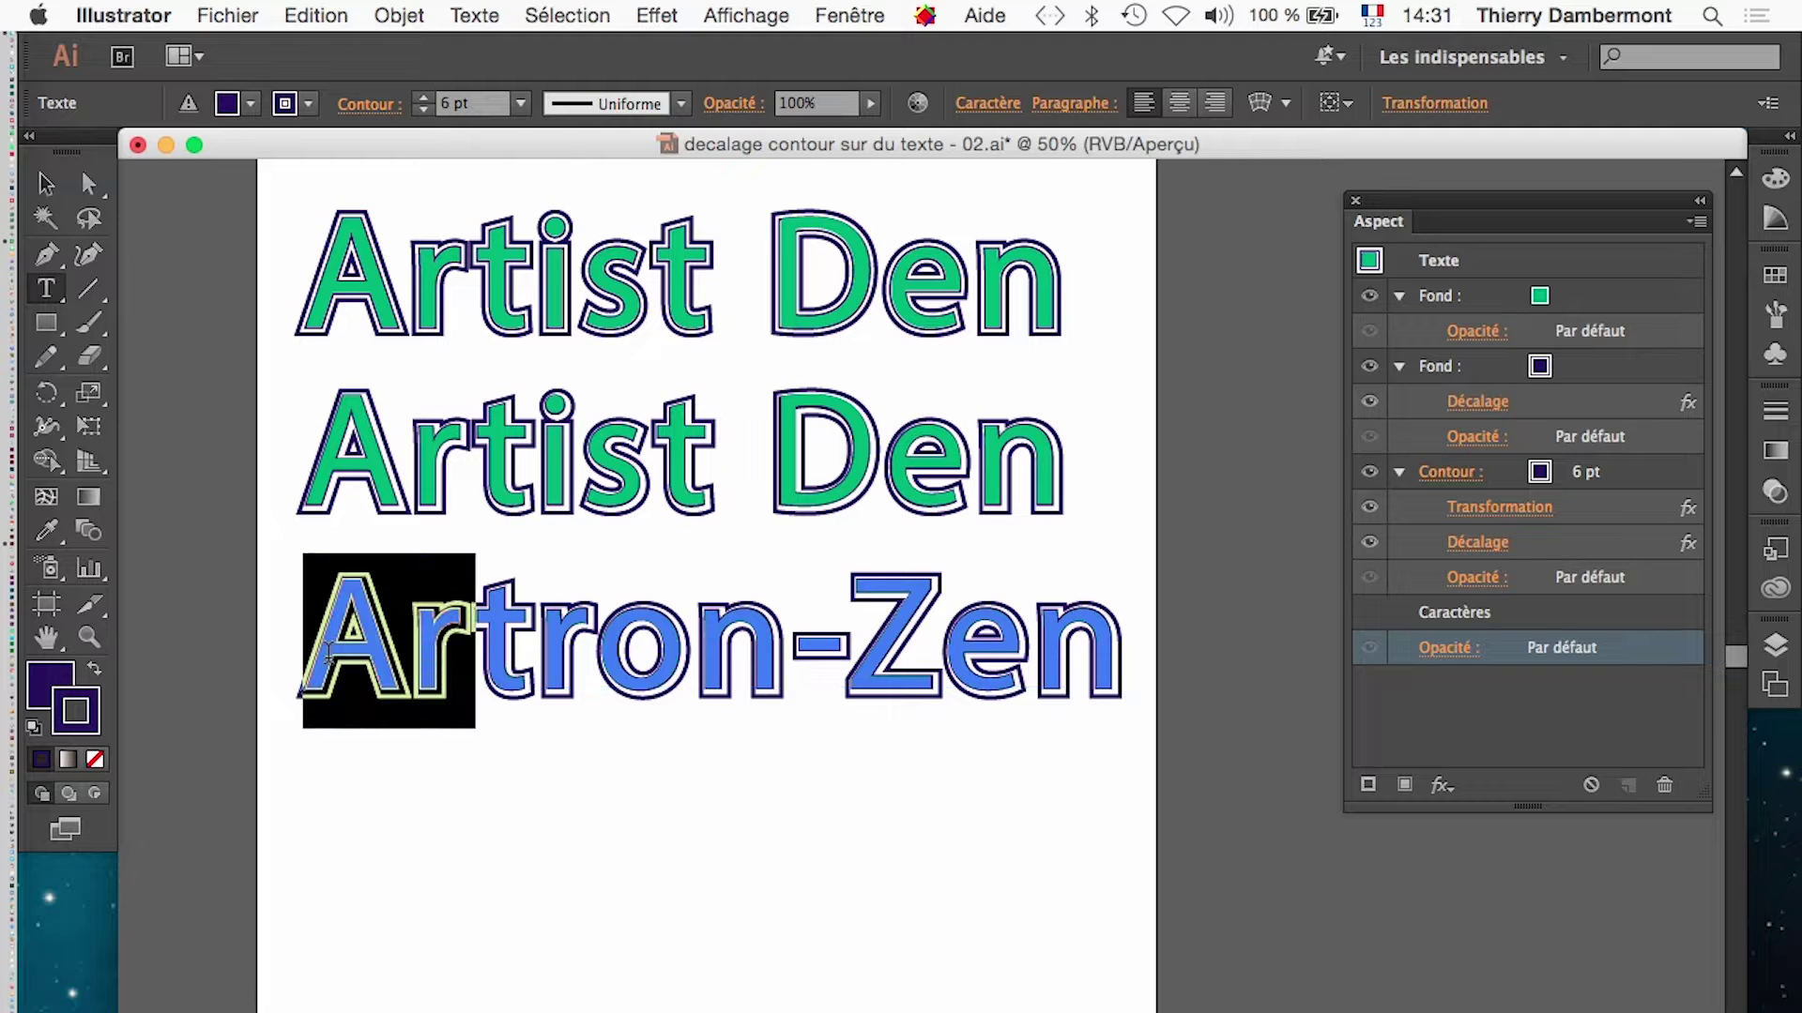
pyautogui.write('Bi')
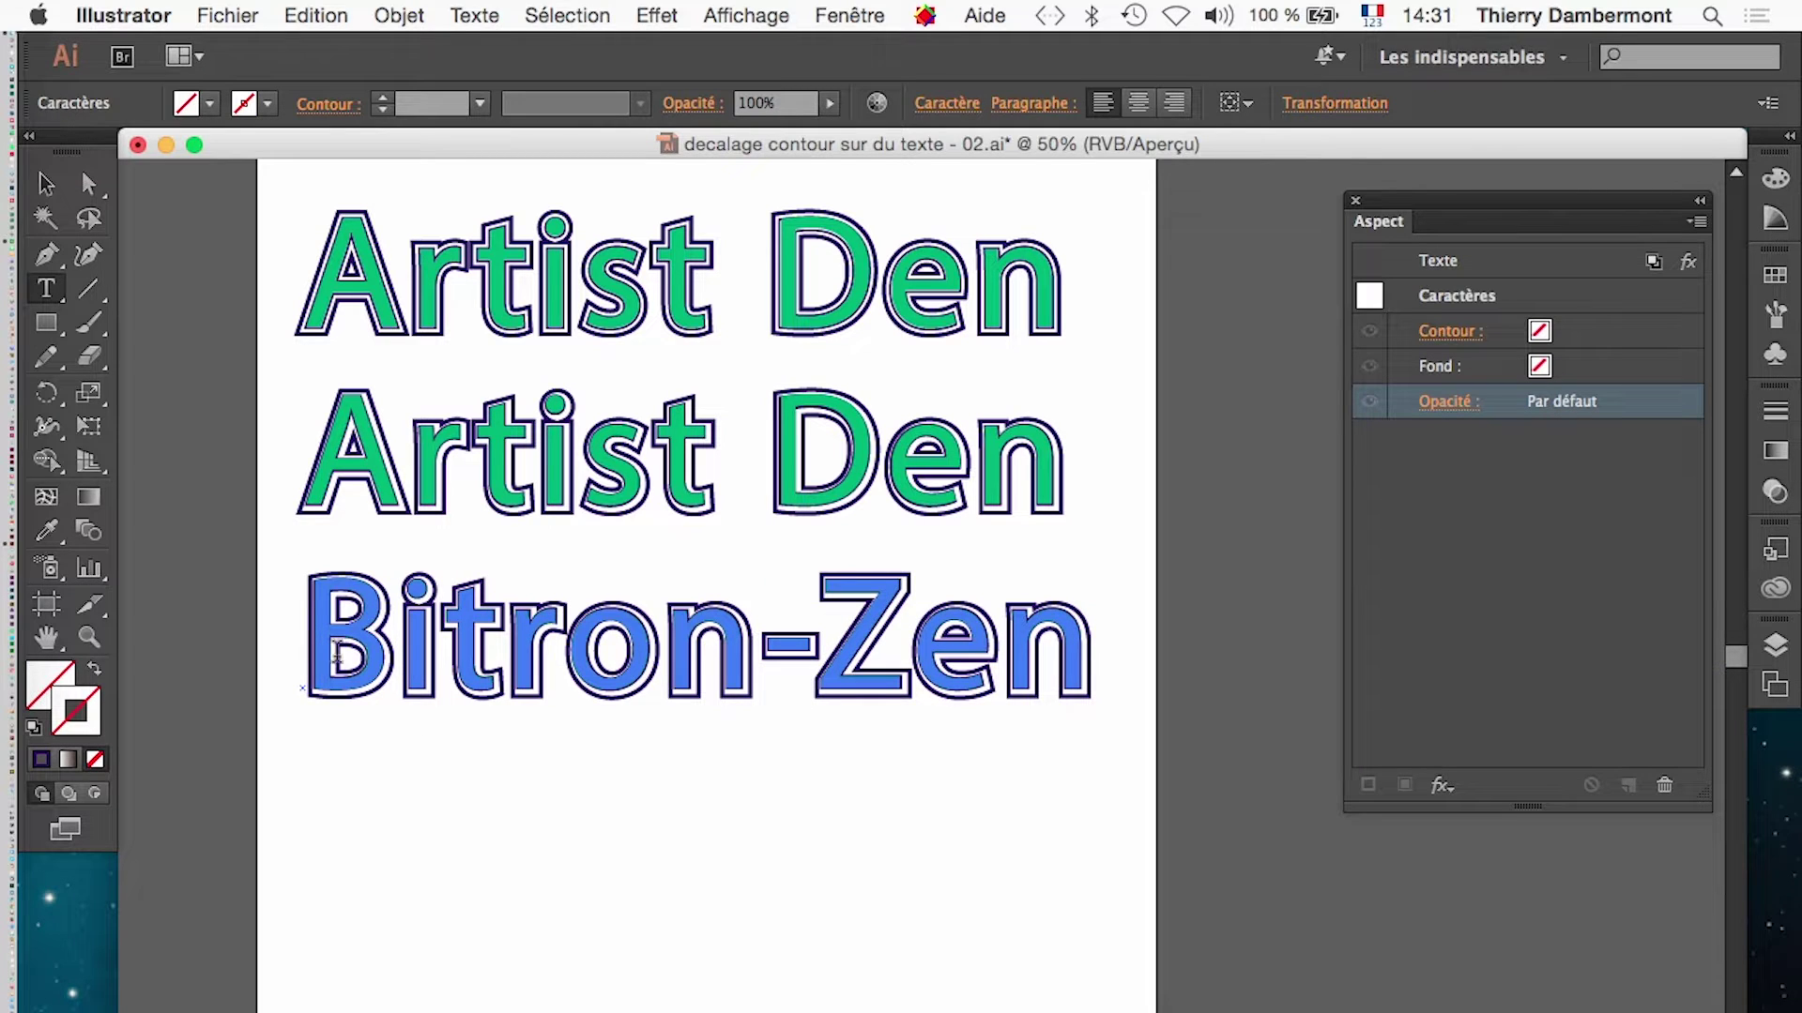
pyautogui.click(48, 187)
pyautogui.click(504, 918)
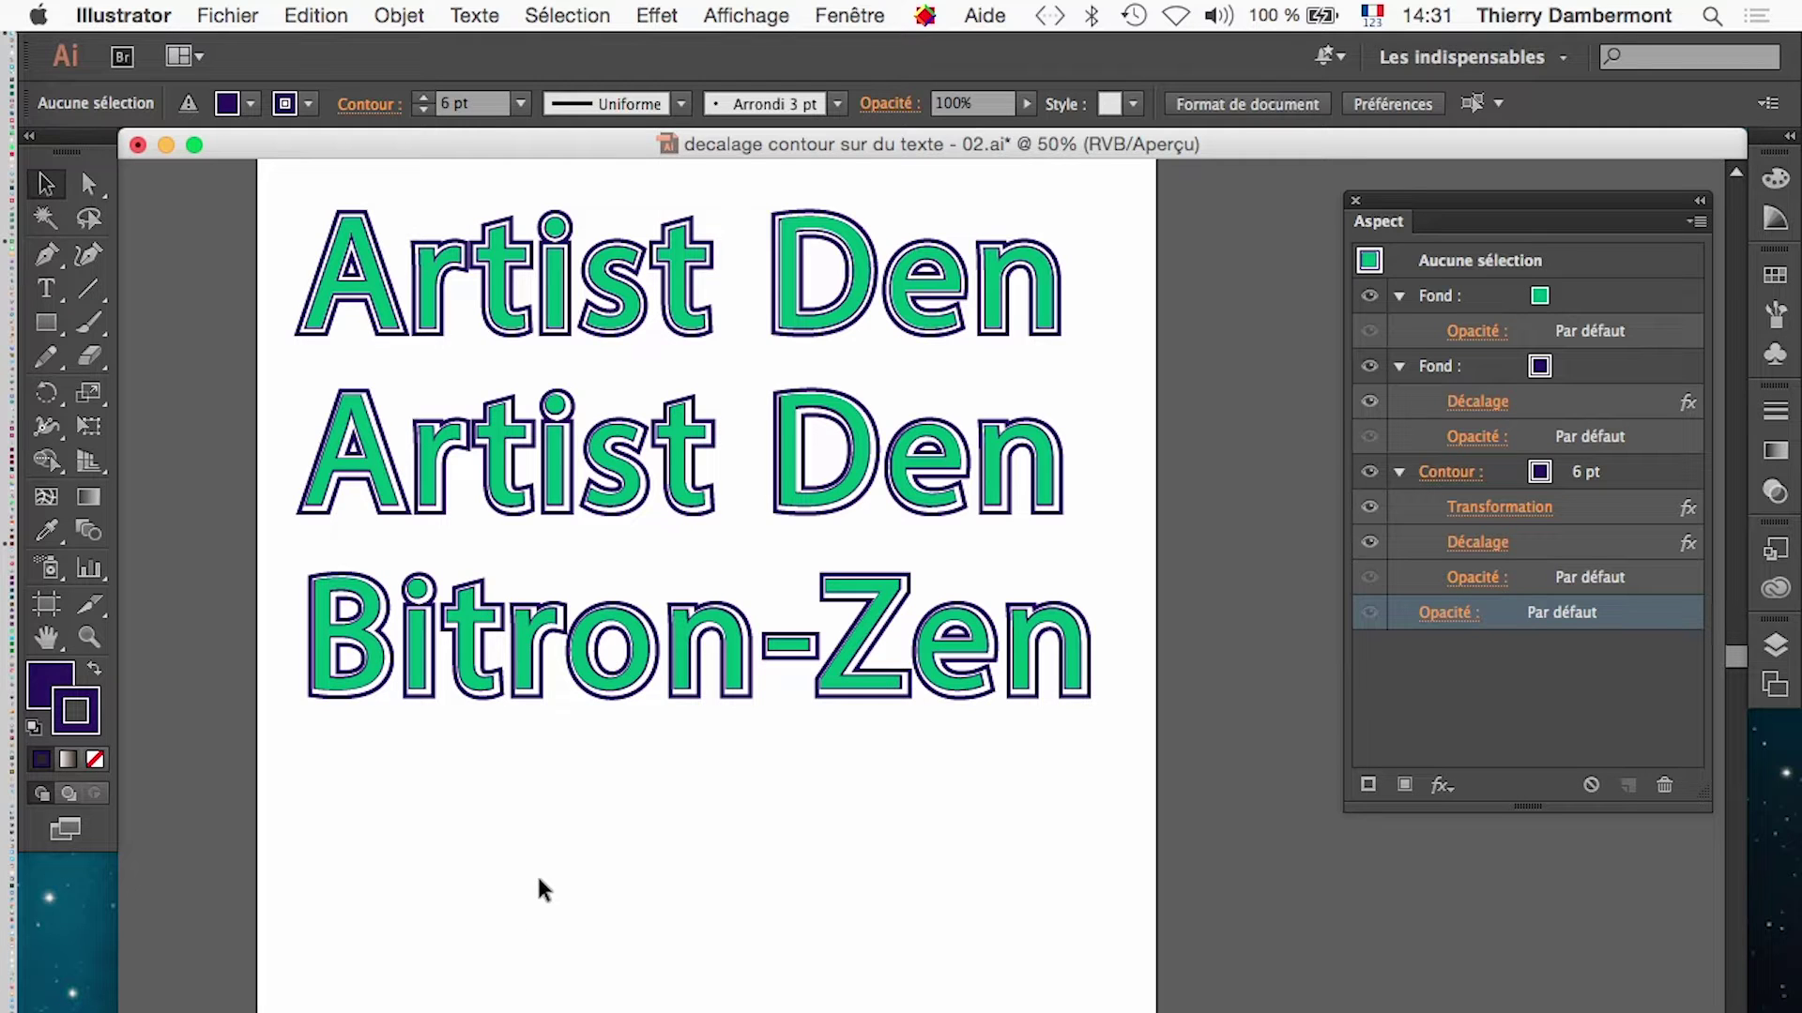
# - Show the transparency grid behind the artwork and examine the gap between the "Bitron-Zen" letters and their offset outline
pyautogui.scroll(1, 554, 790)
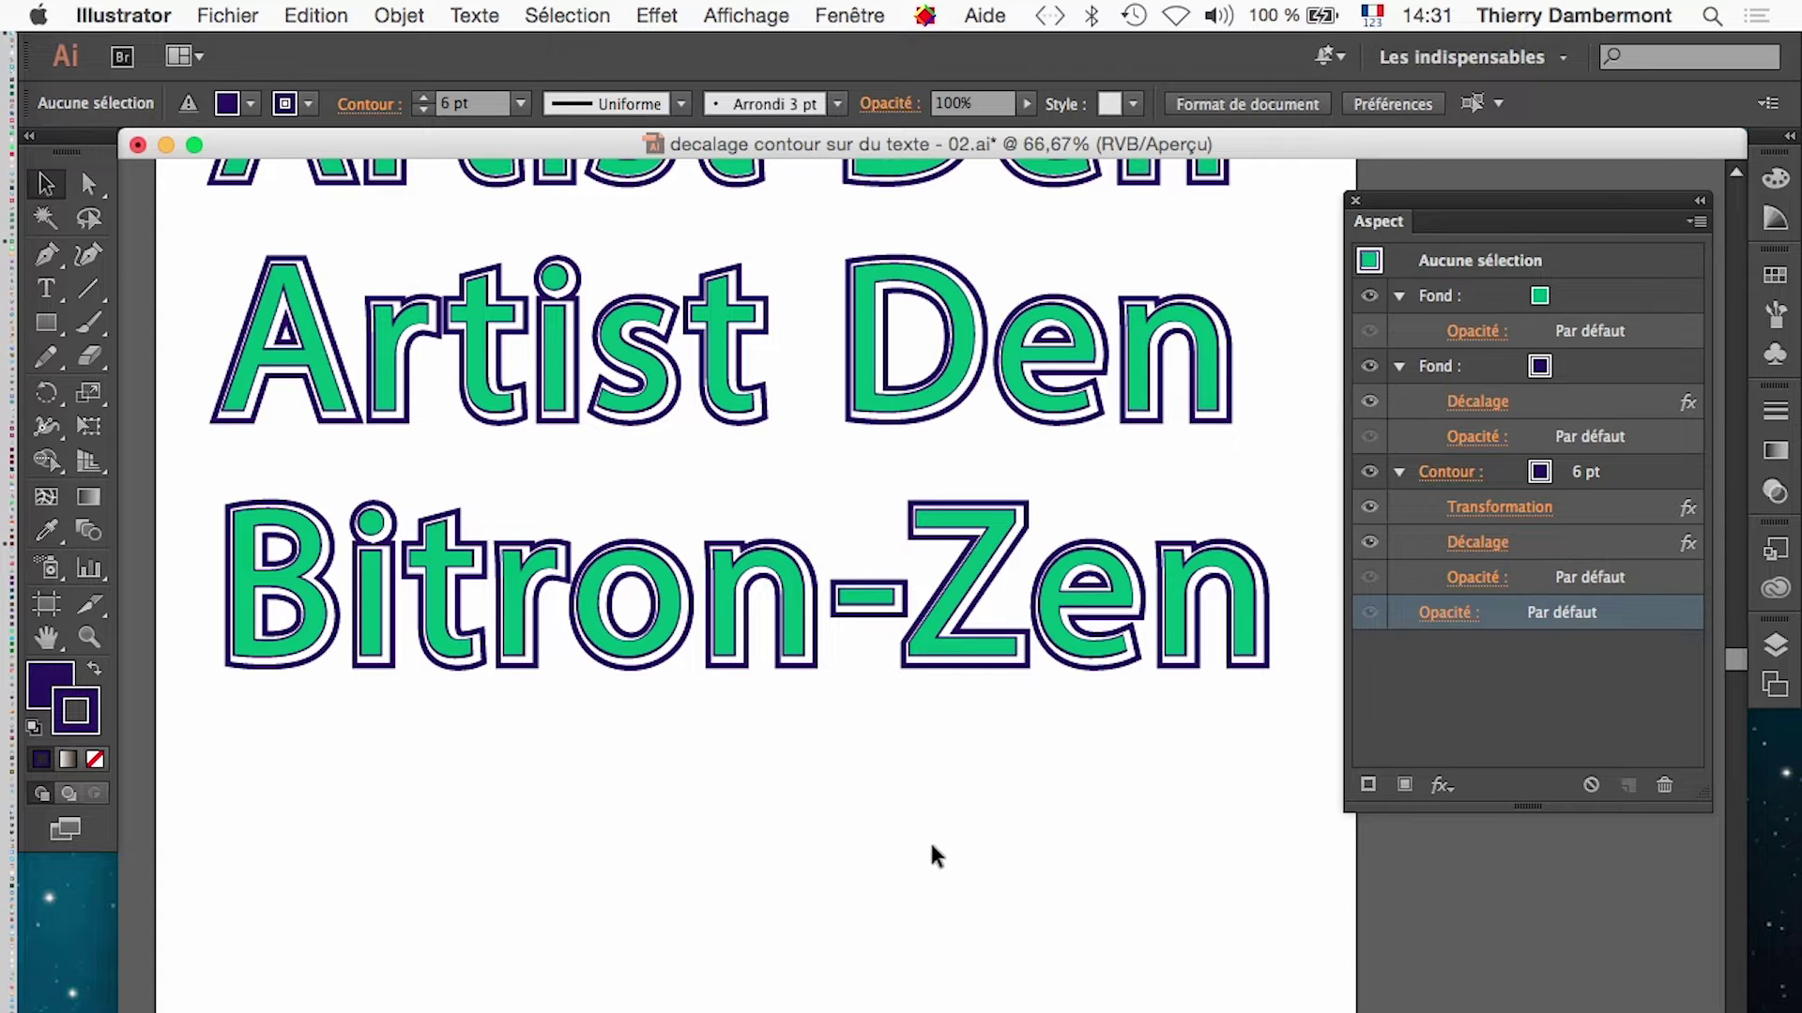
pyautogui.click(746, 15)
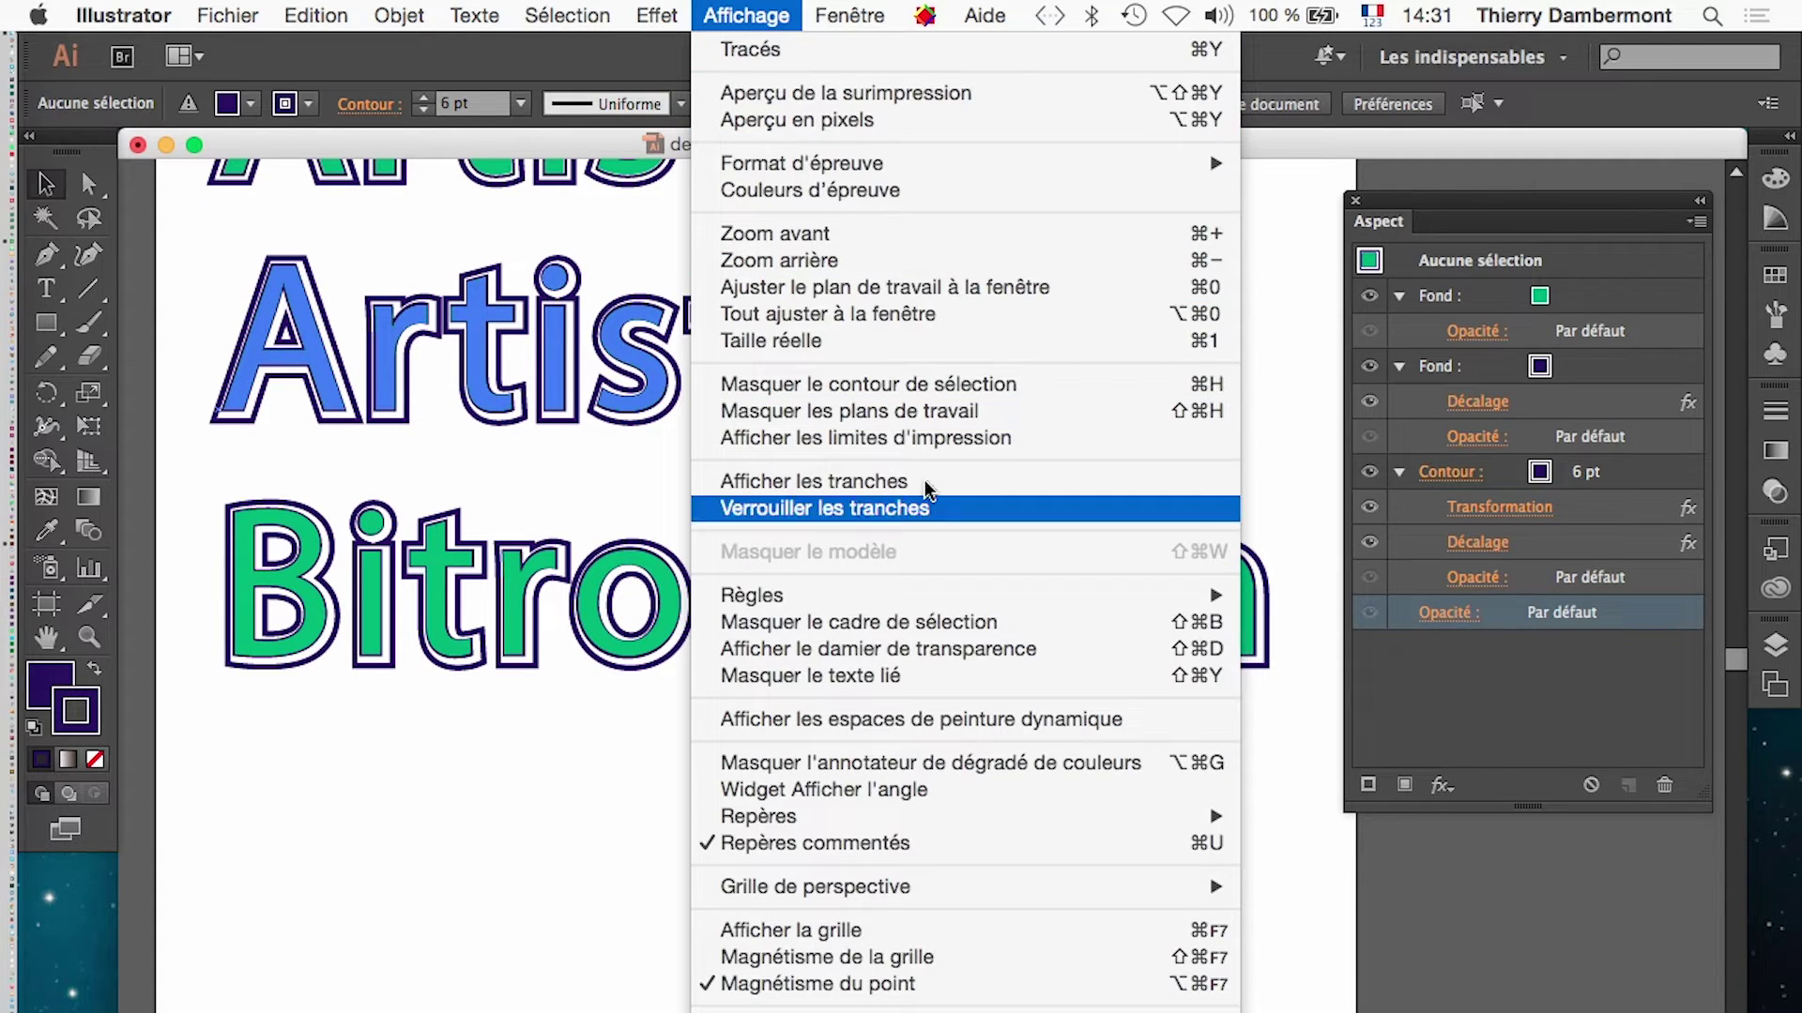
pyautogui.click(946, 649)
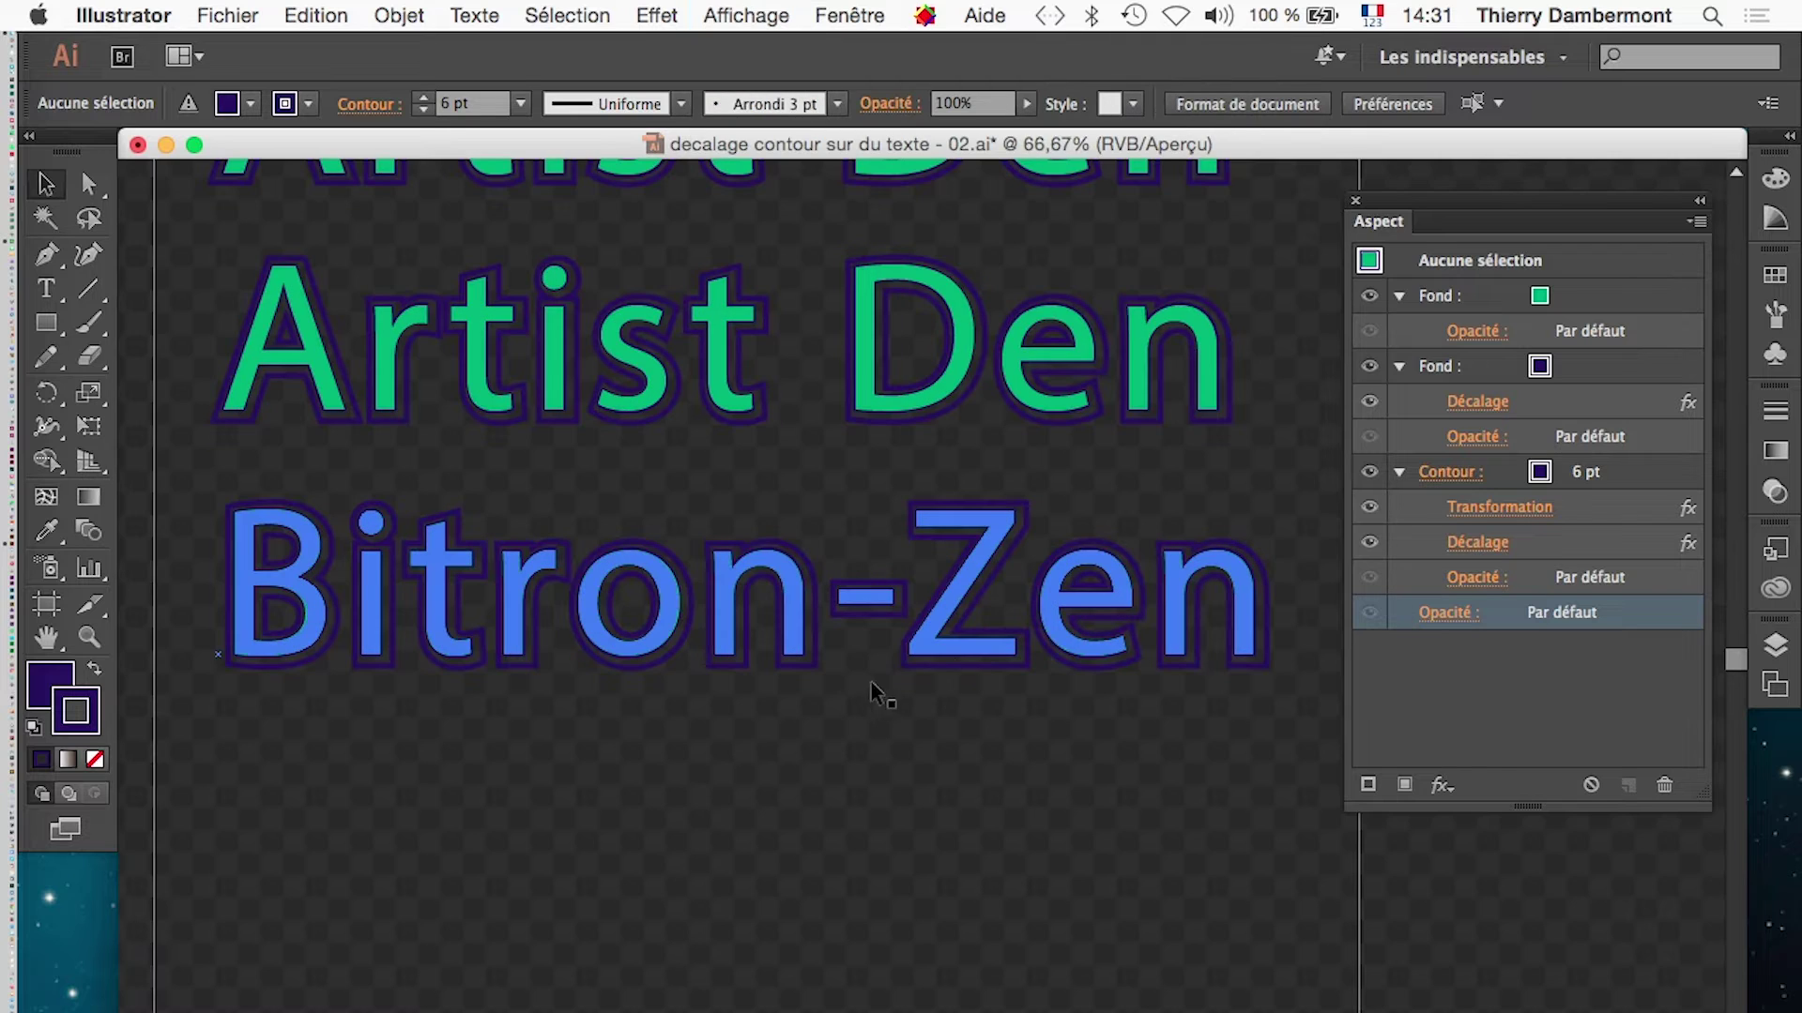
pyautogui.scroll(5, 953, 631)
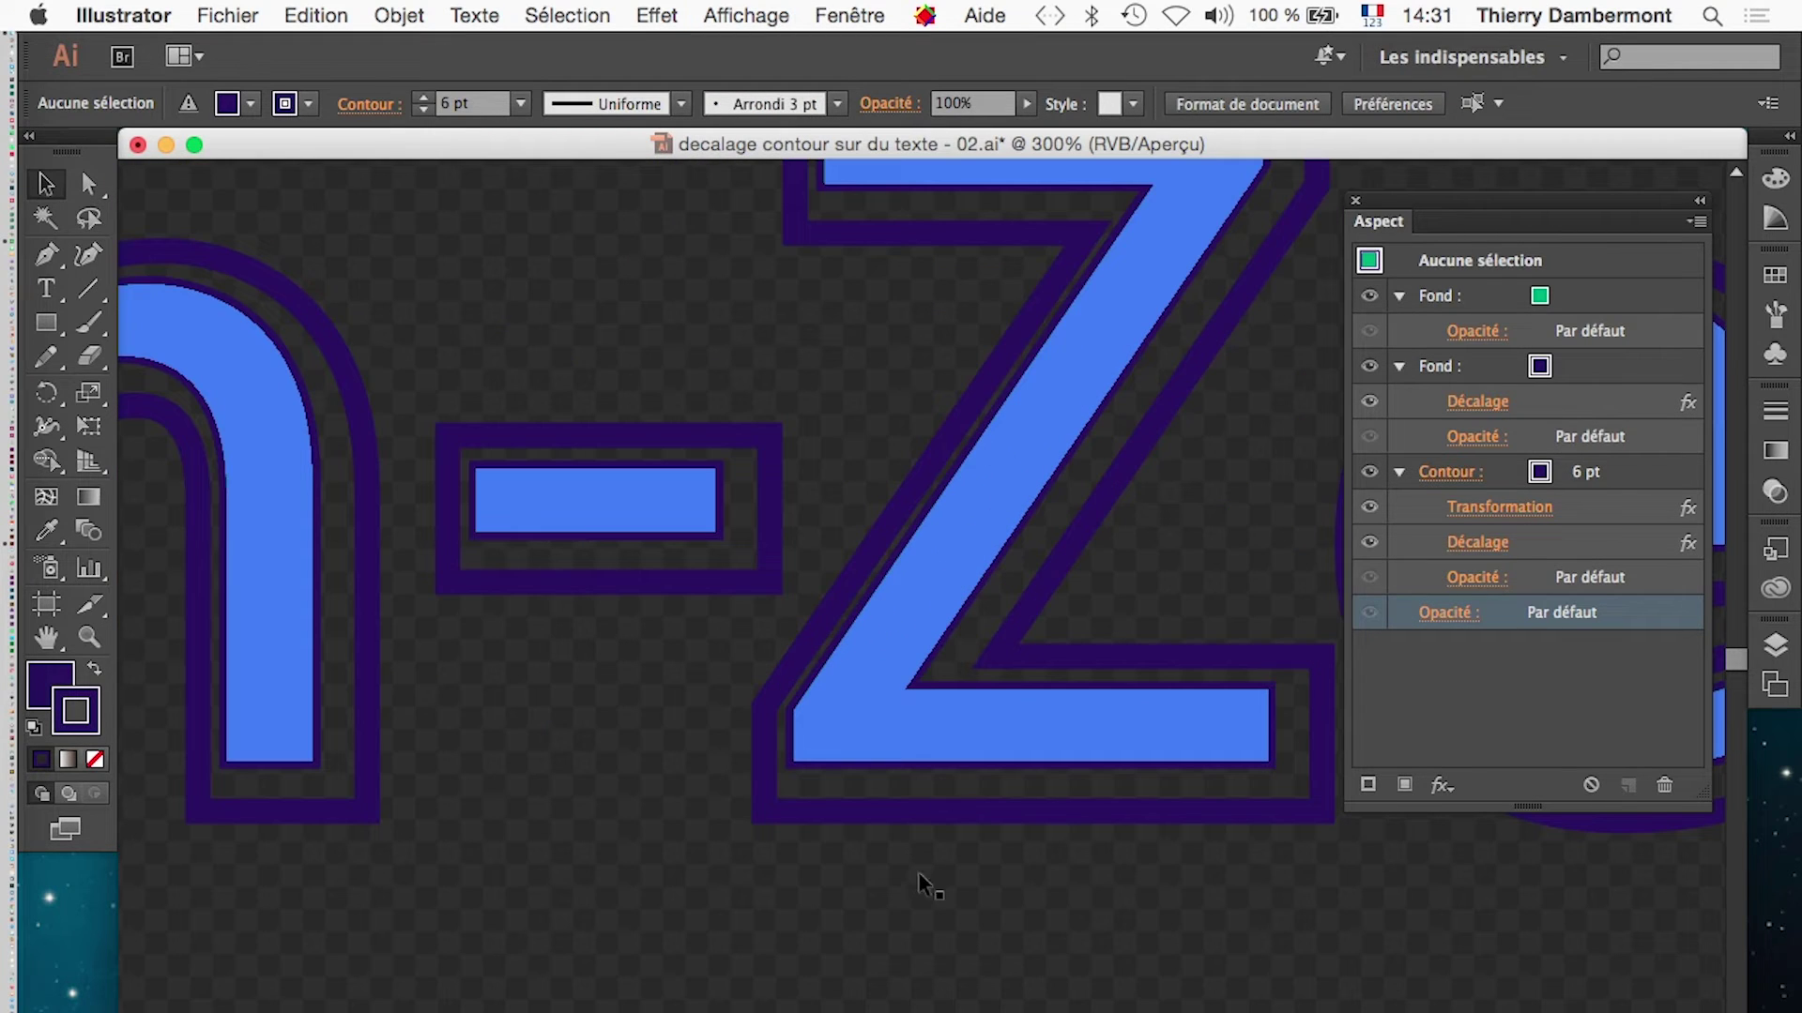
pyautogui.scroll(-3, 491, 868)
pyautogui.scroll(-1, 704, 751)
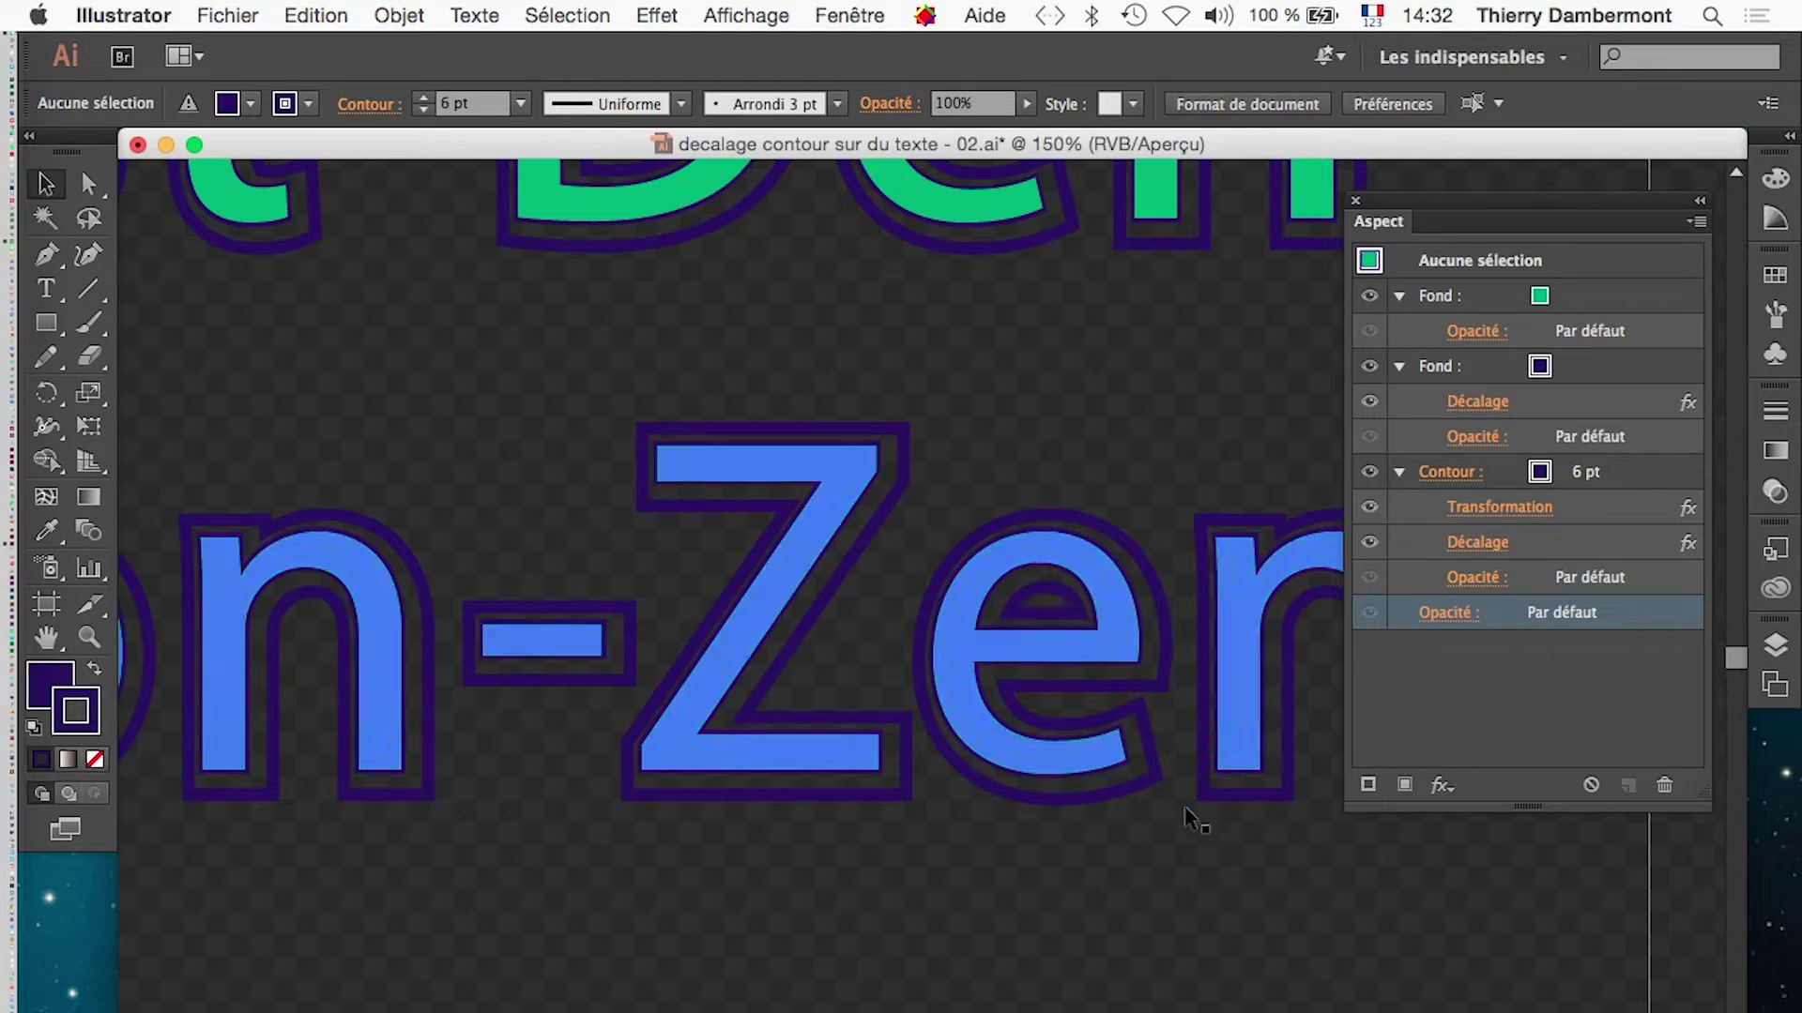
# - Duplicate the "Bitron-Zen" text line directly below itself
pyautogui.moveTo(1462, 194); pyautogui.dragTo(1373, 196)
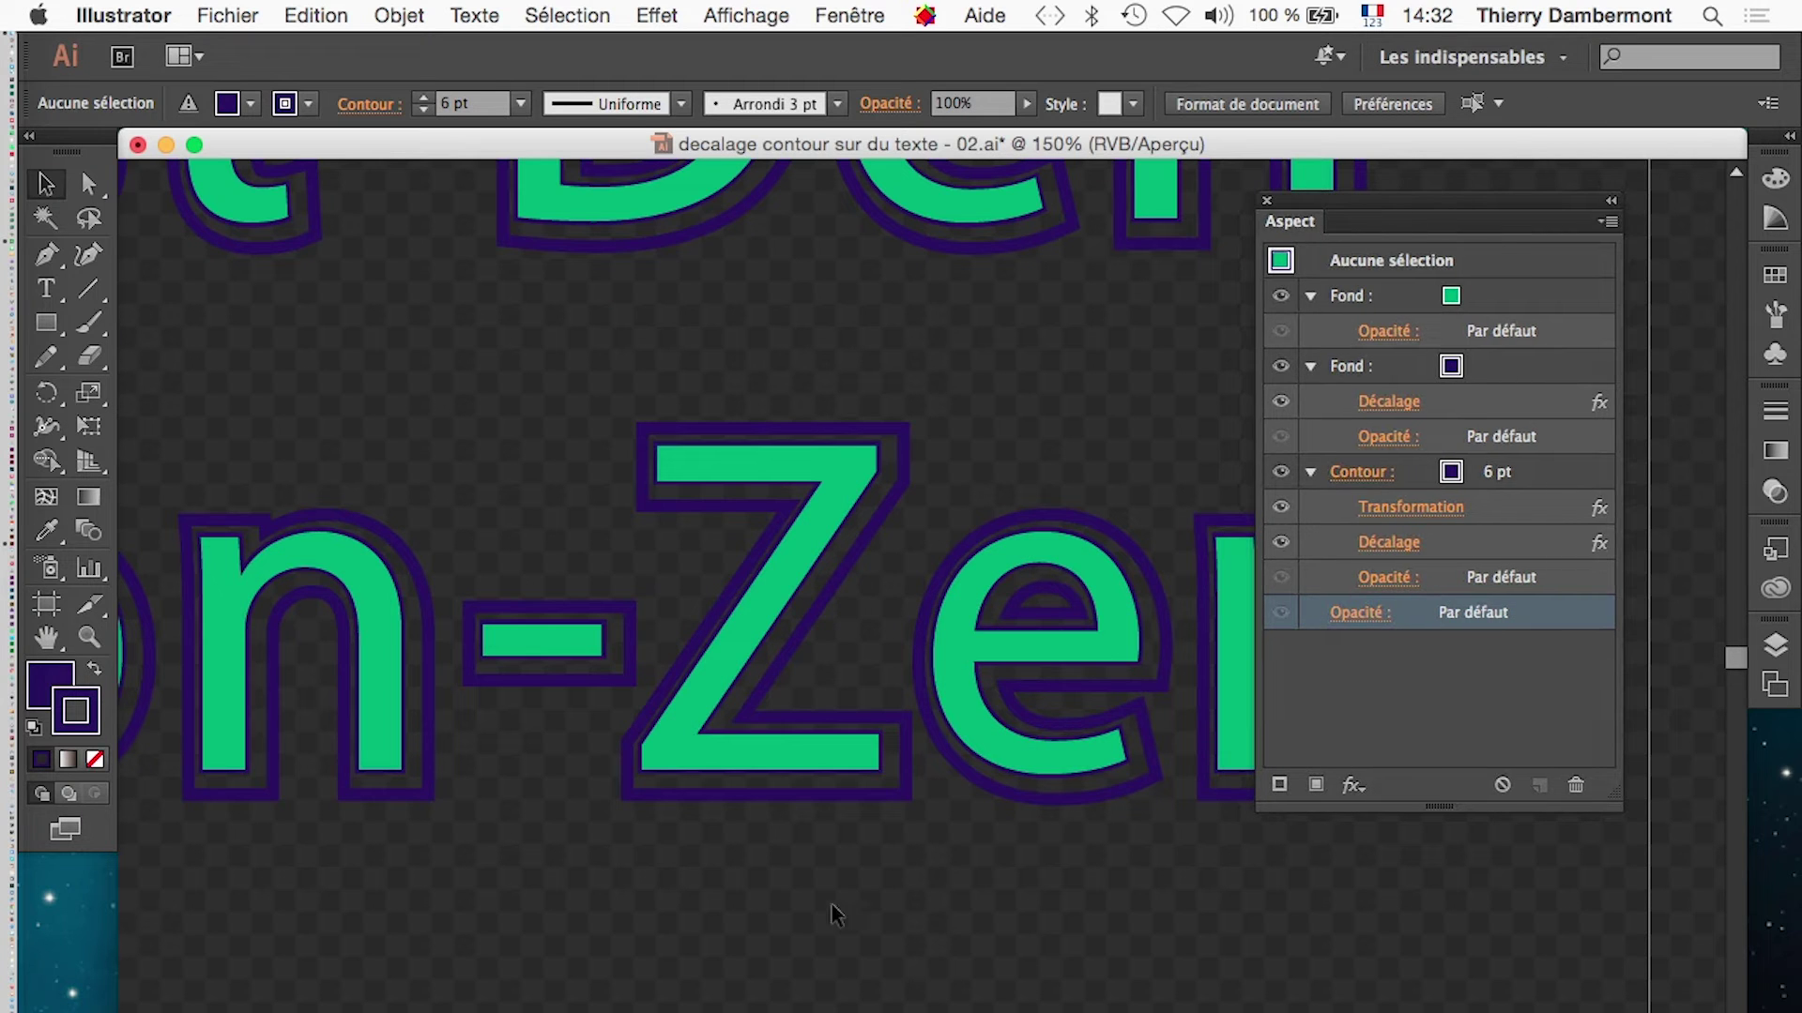
pyautogui.scroll(-2, 722, 924)
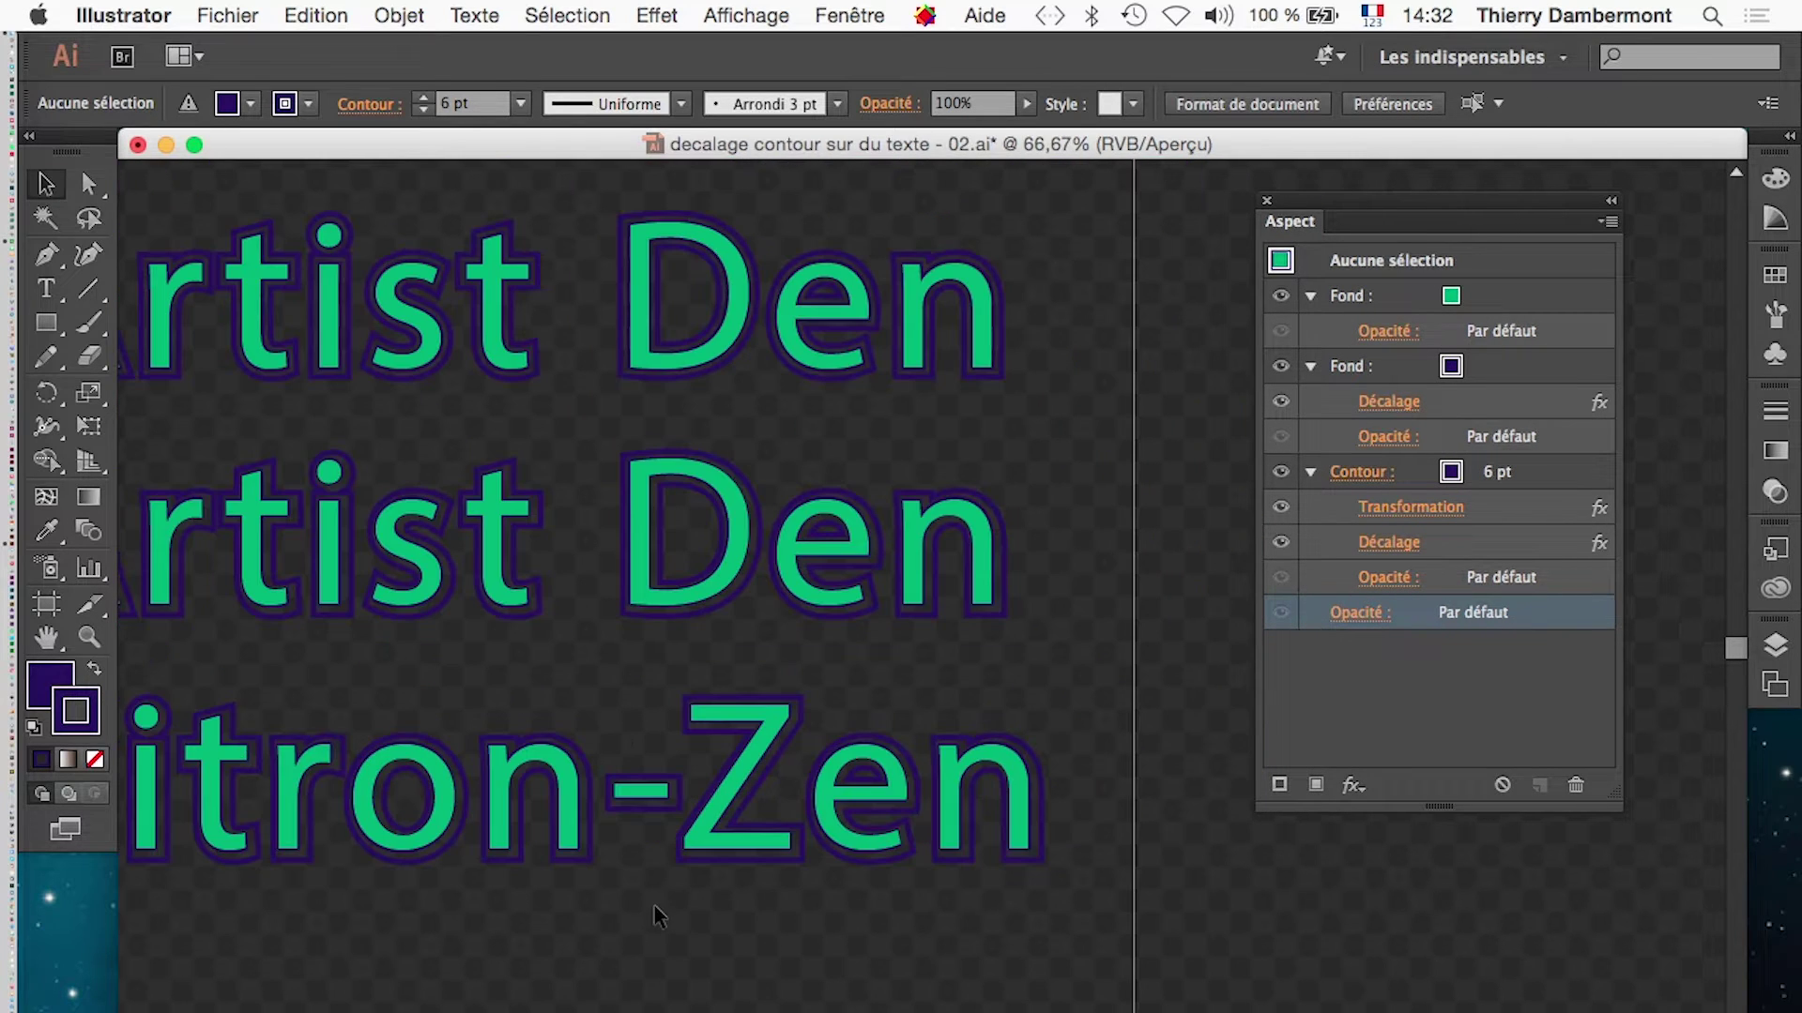
pyautogui.scroll(-5, 467, 893)
pyautogui.hscroll(-4, 467, 893)
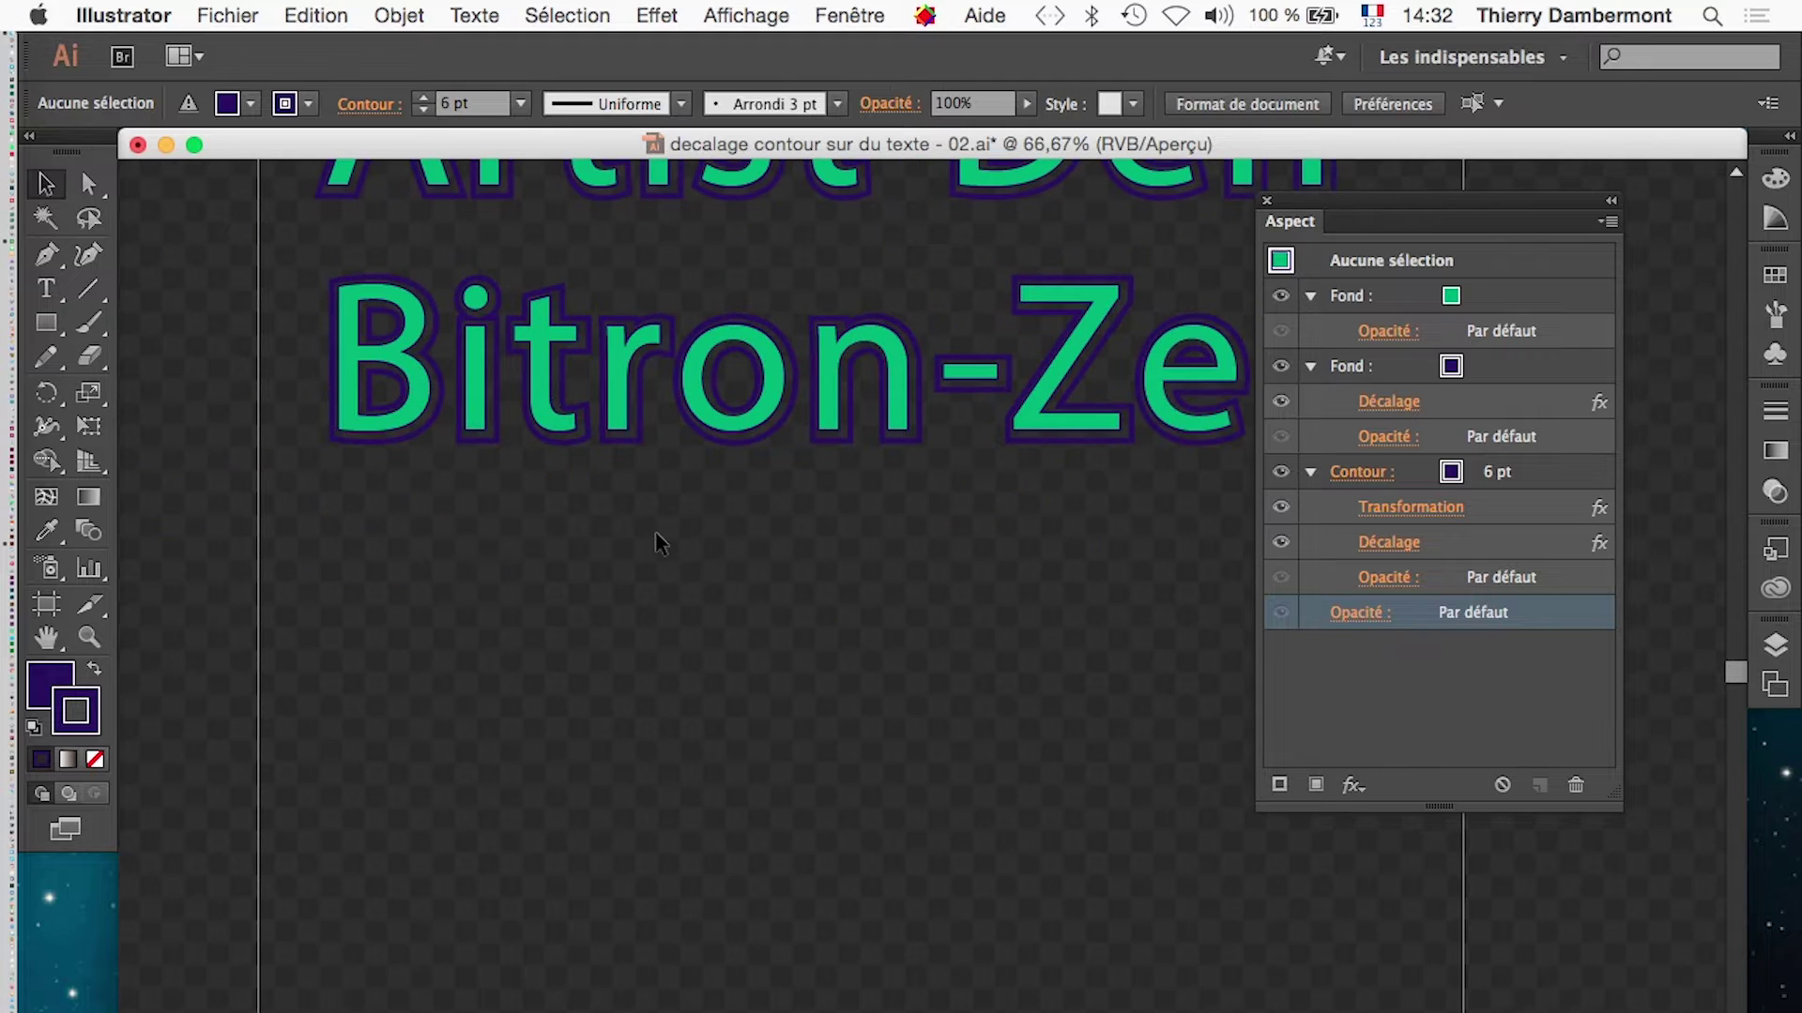
pyautogui.moveTo(758, 437); pyautogui.dragTo(758, 682)
pyautogui.scroll(2, 1053, 683)
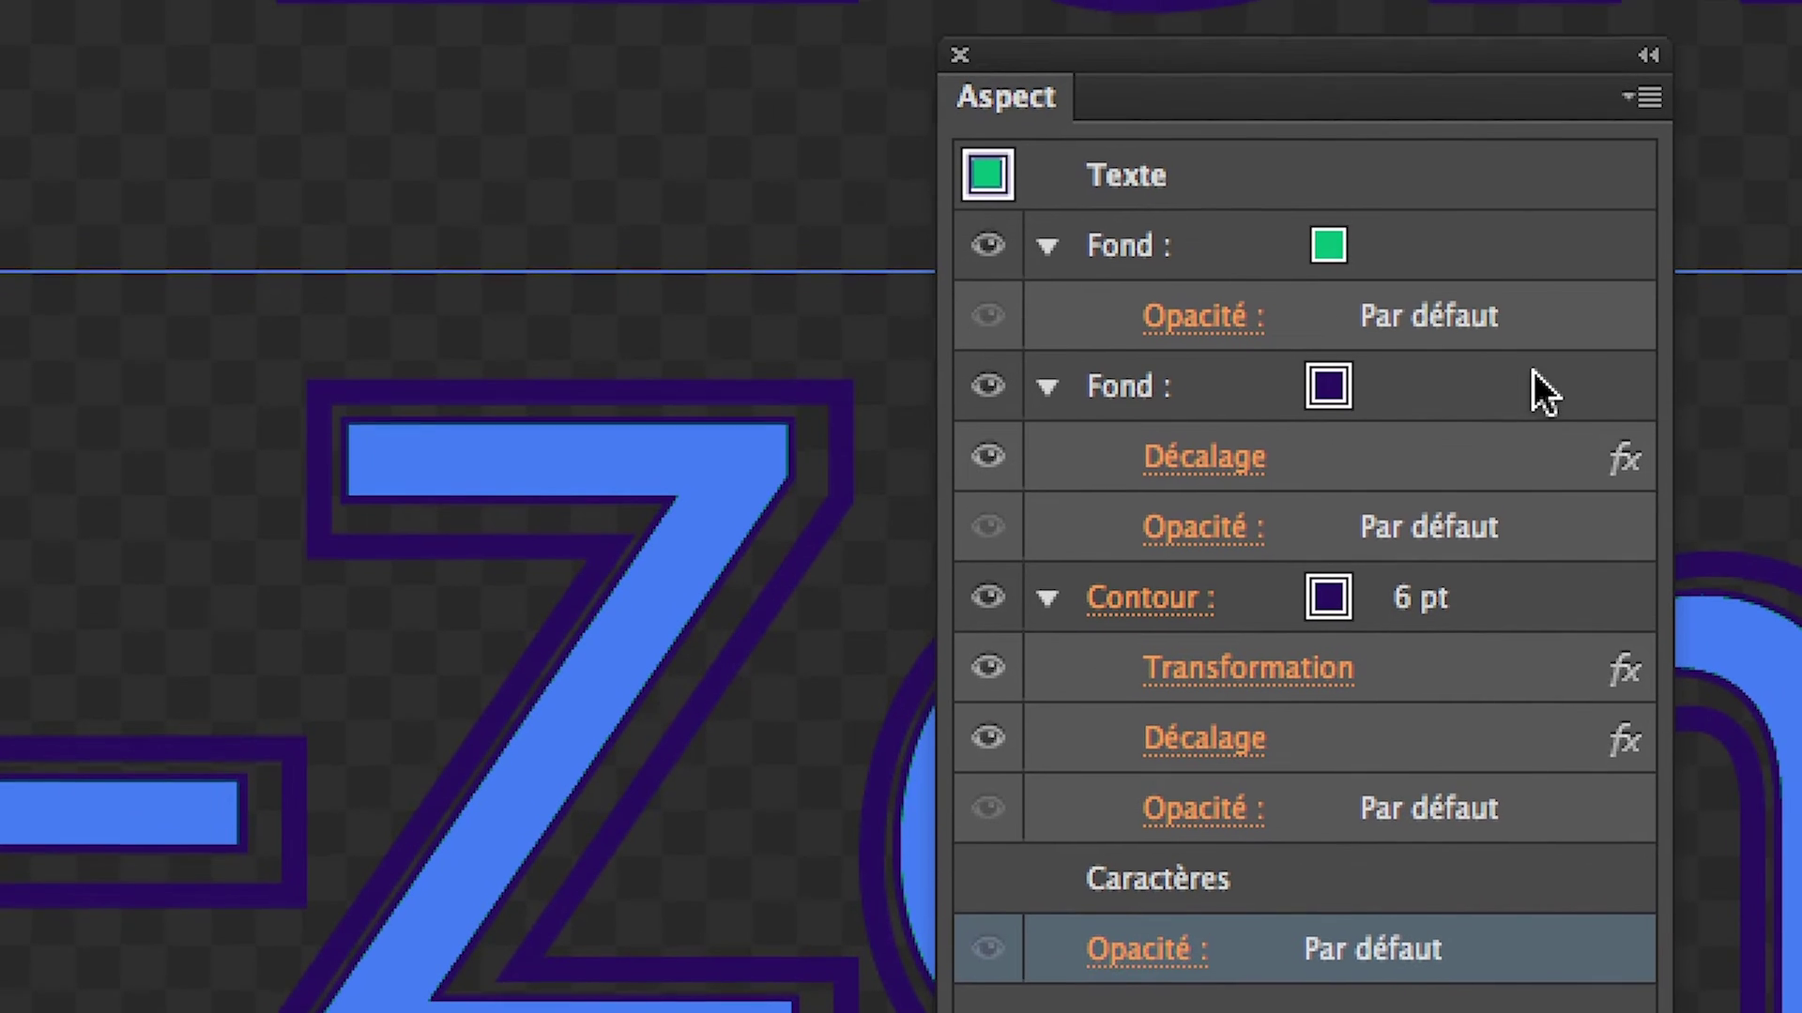
# - Duplicate the green fill of the copied text line and place one instance below the 6 pt stroke in the appearance stack
pyautogui.click(1529, 380)
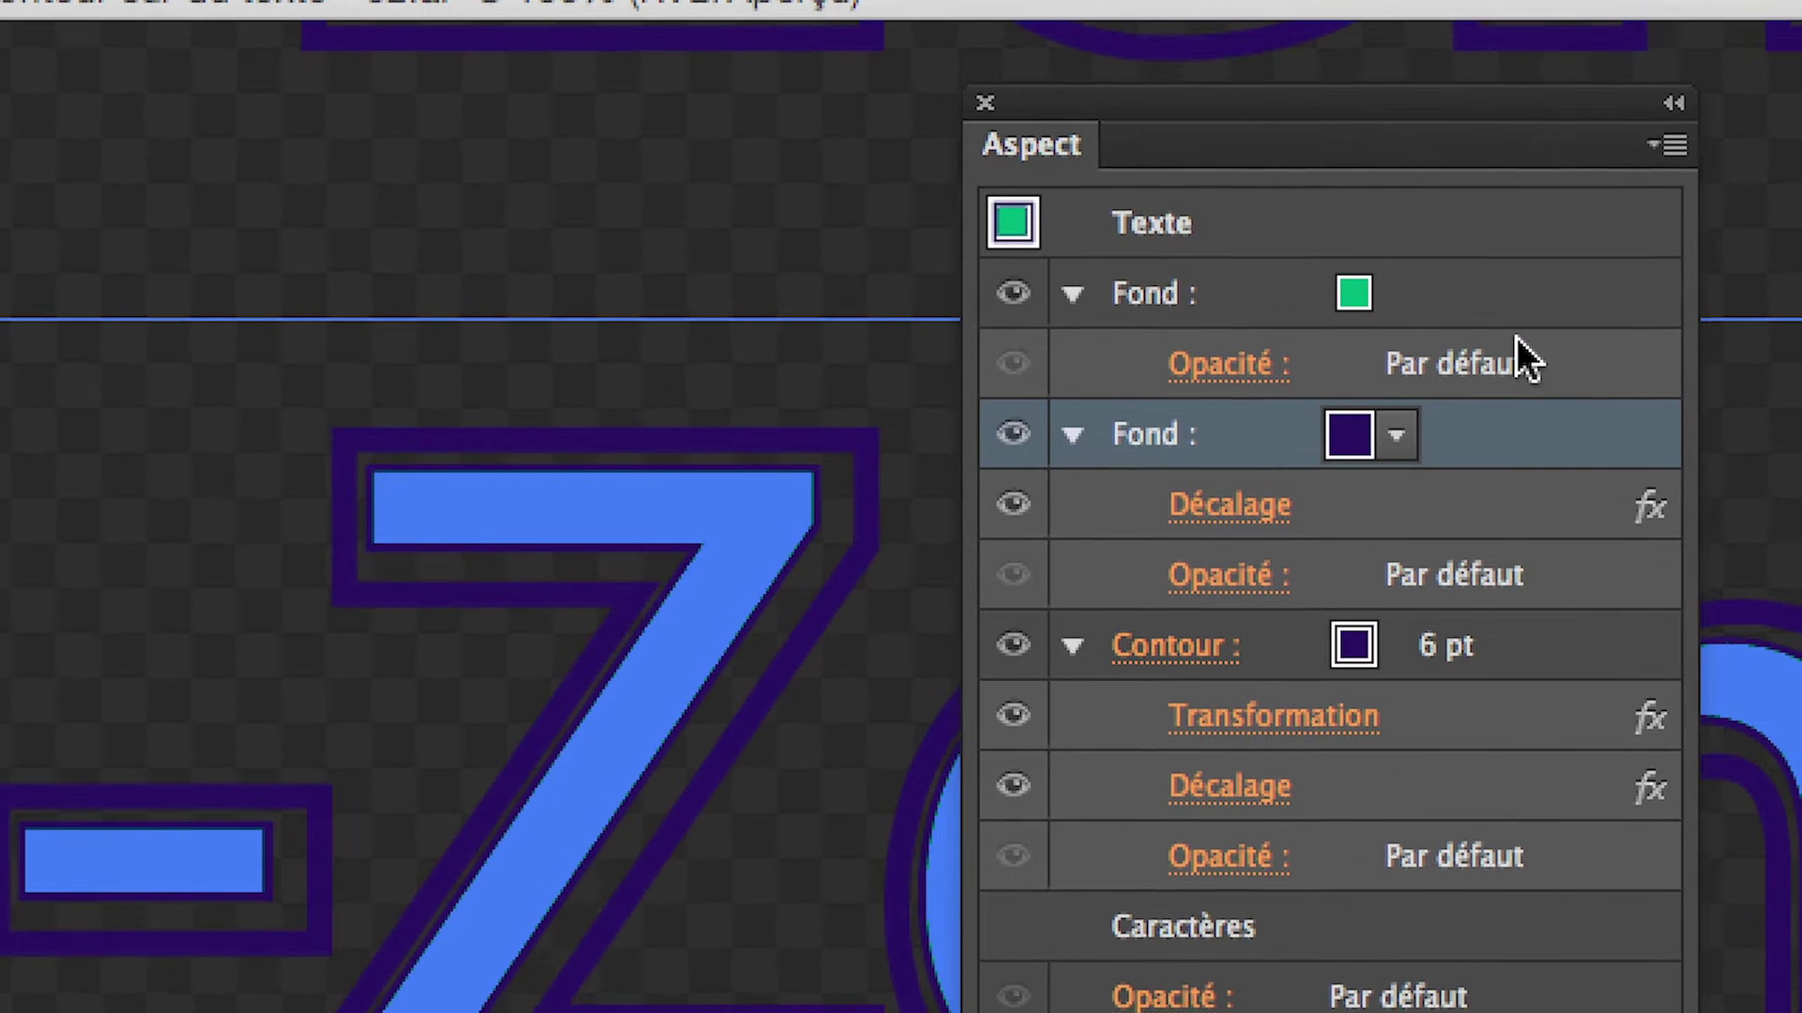
pyautogui.click(1518, 315)
pyautogui.moveTo(1516, 319); pyautogui.dragTo(1504, 657)
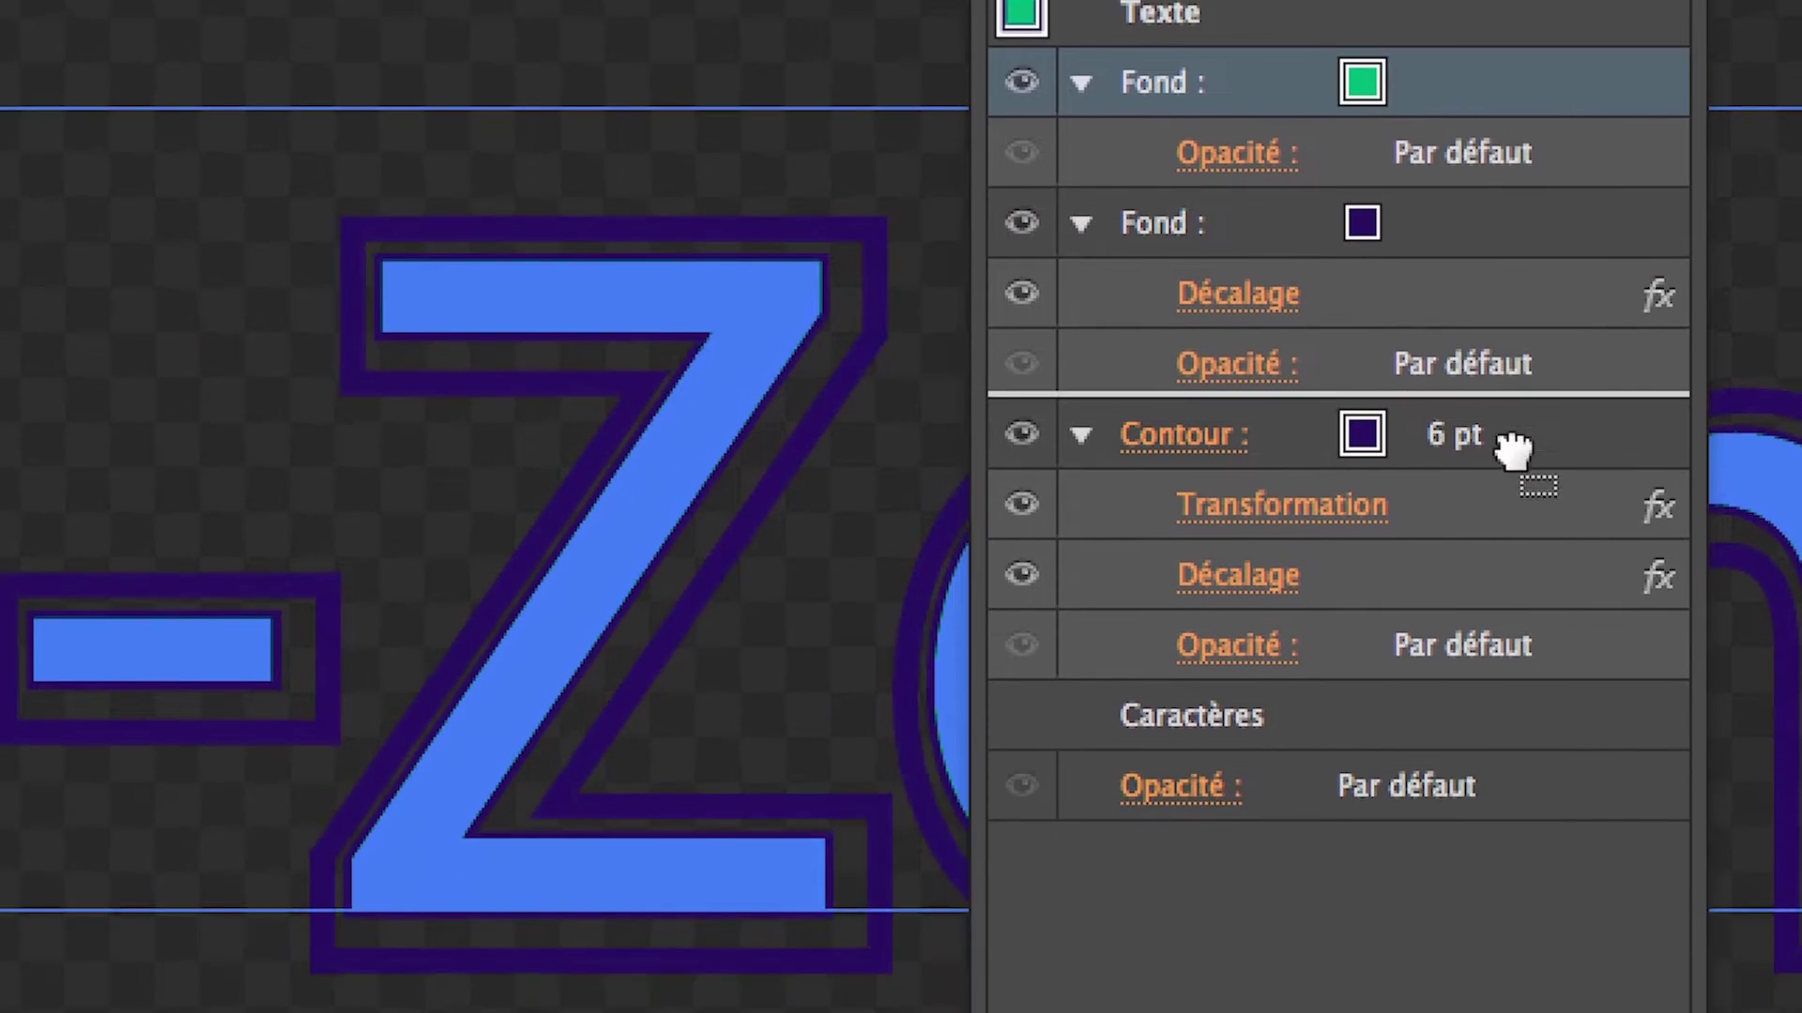
pyautogui.moveTo(1512, 446); pyautogui.dragTo(1532, 663)
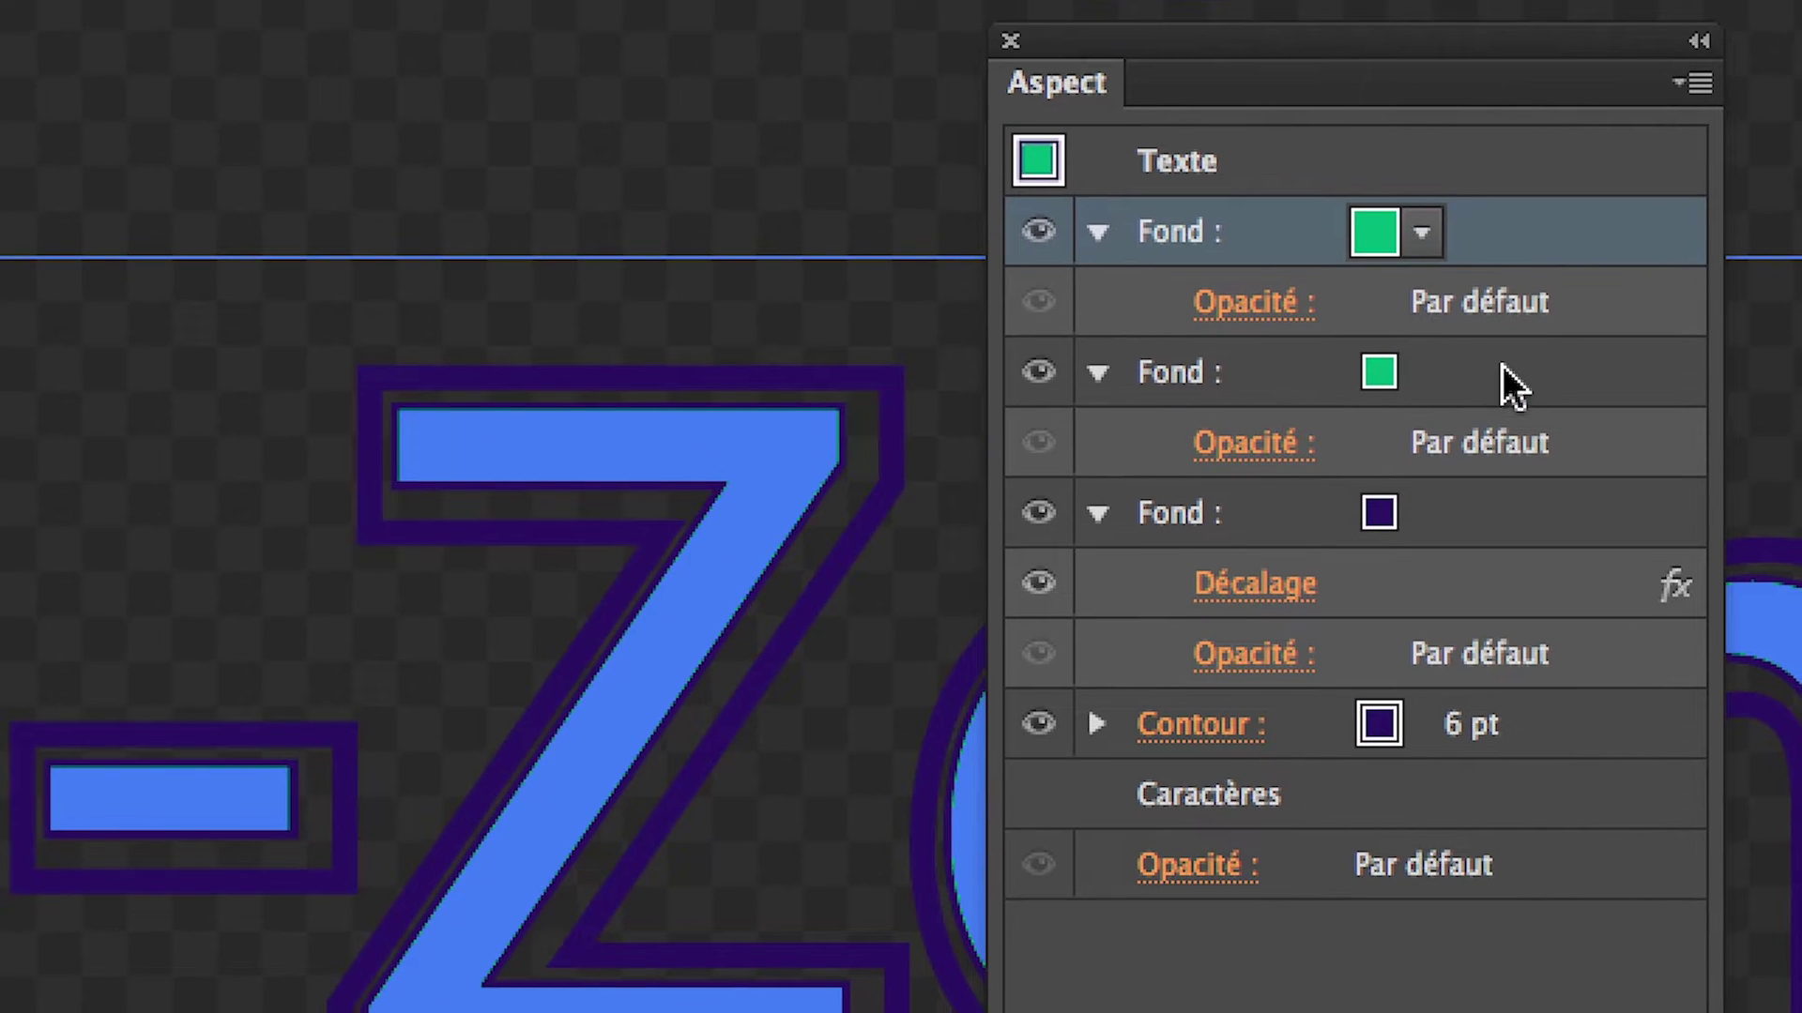
pyautogui.click(1530, 338)
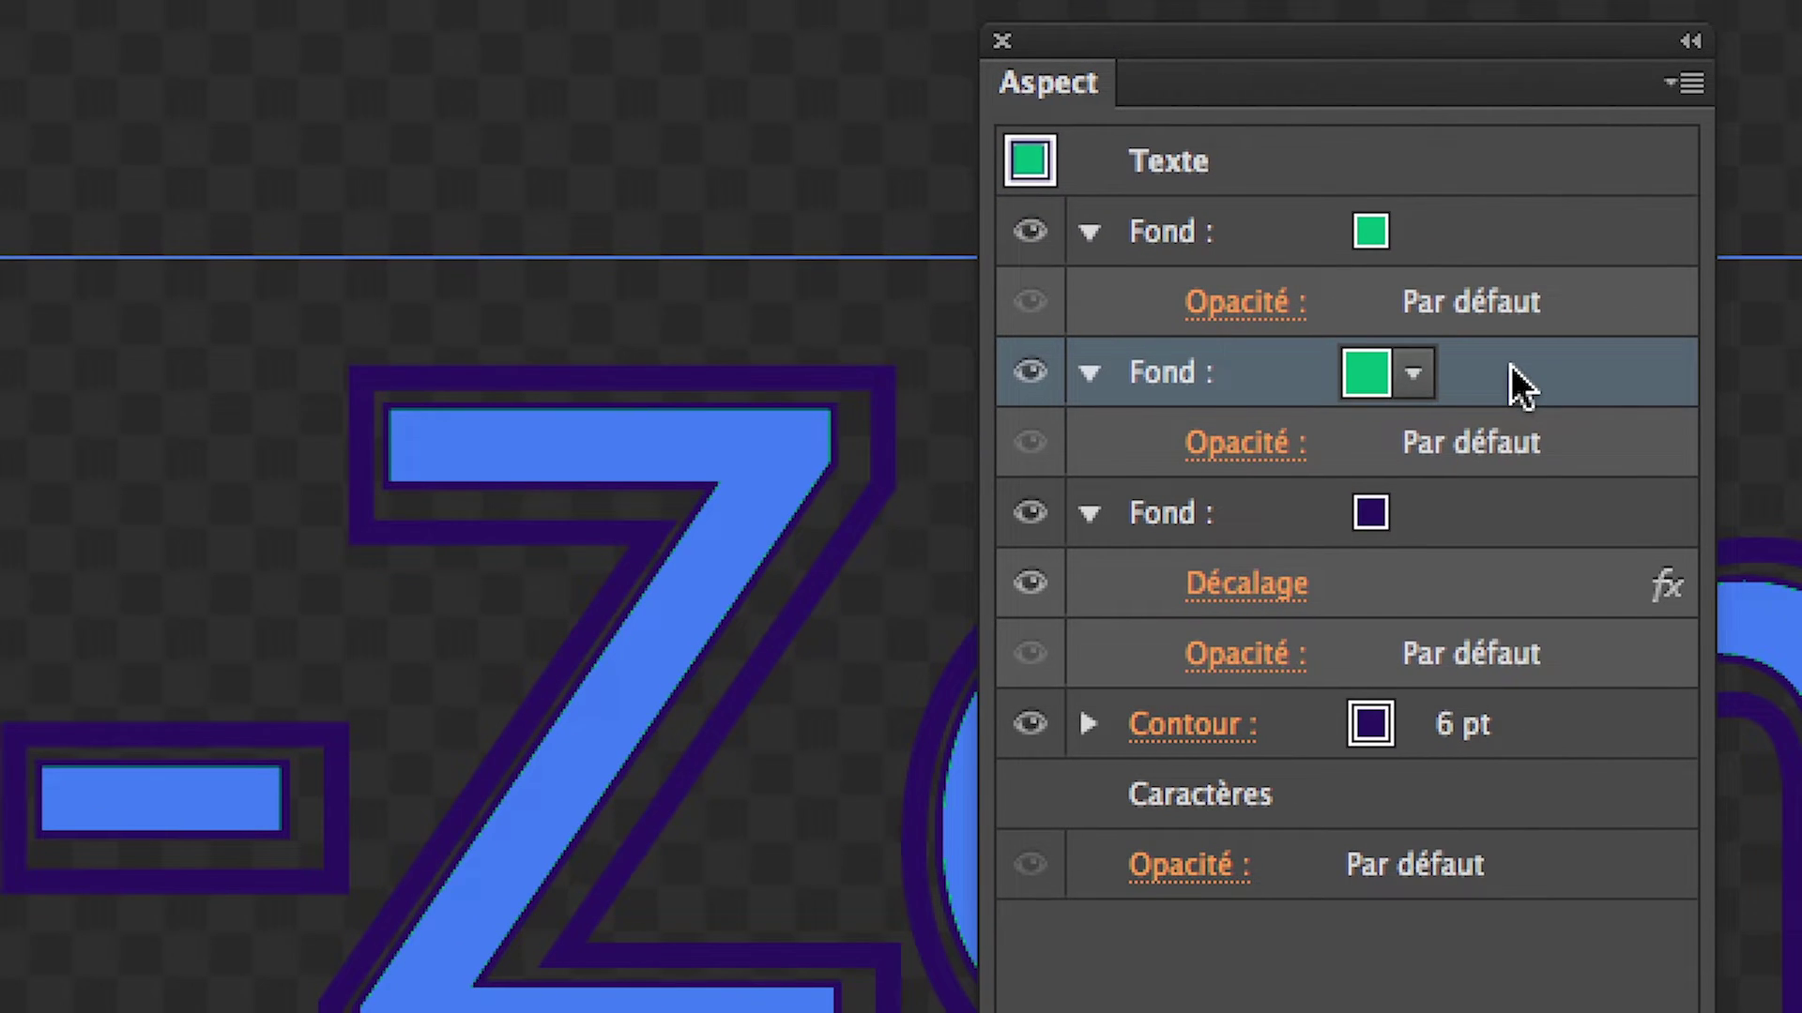
pyautogui.moveTo(1513, 383); pyautogui.dragTo(1511, 732)
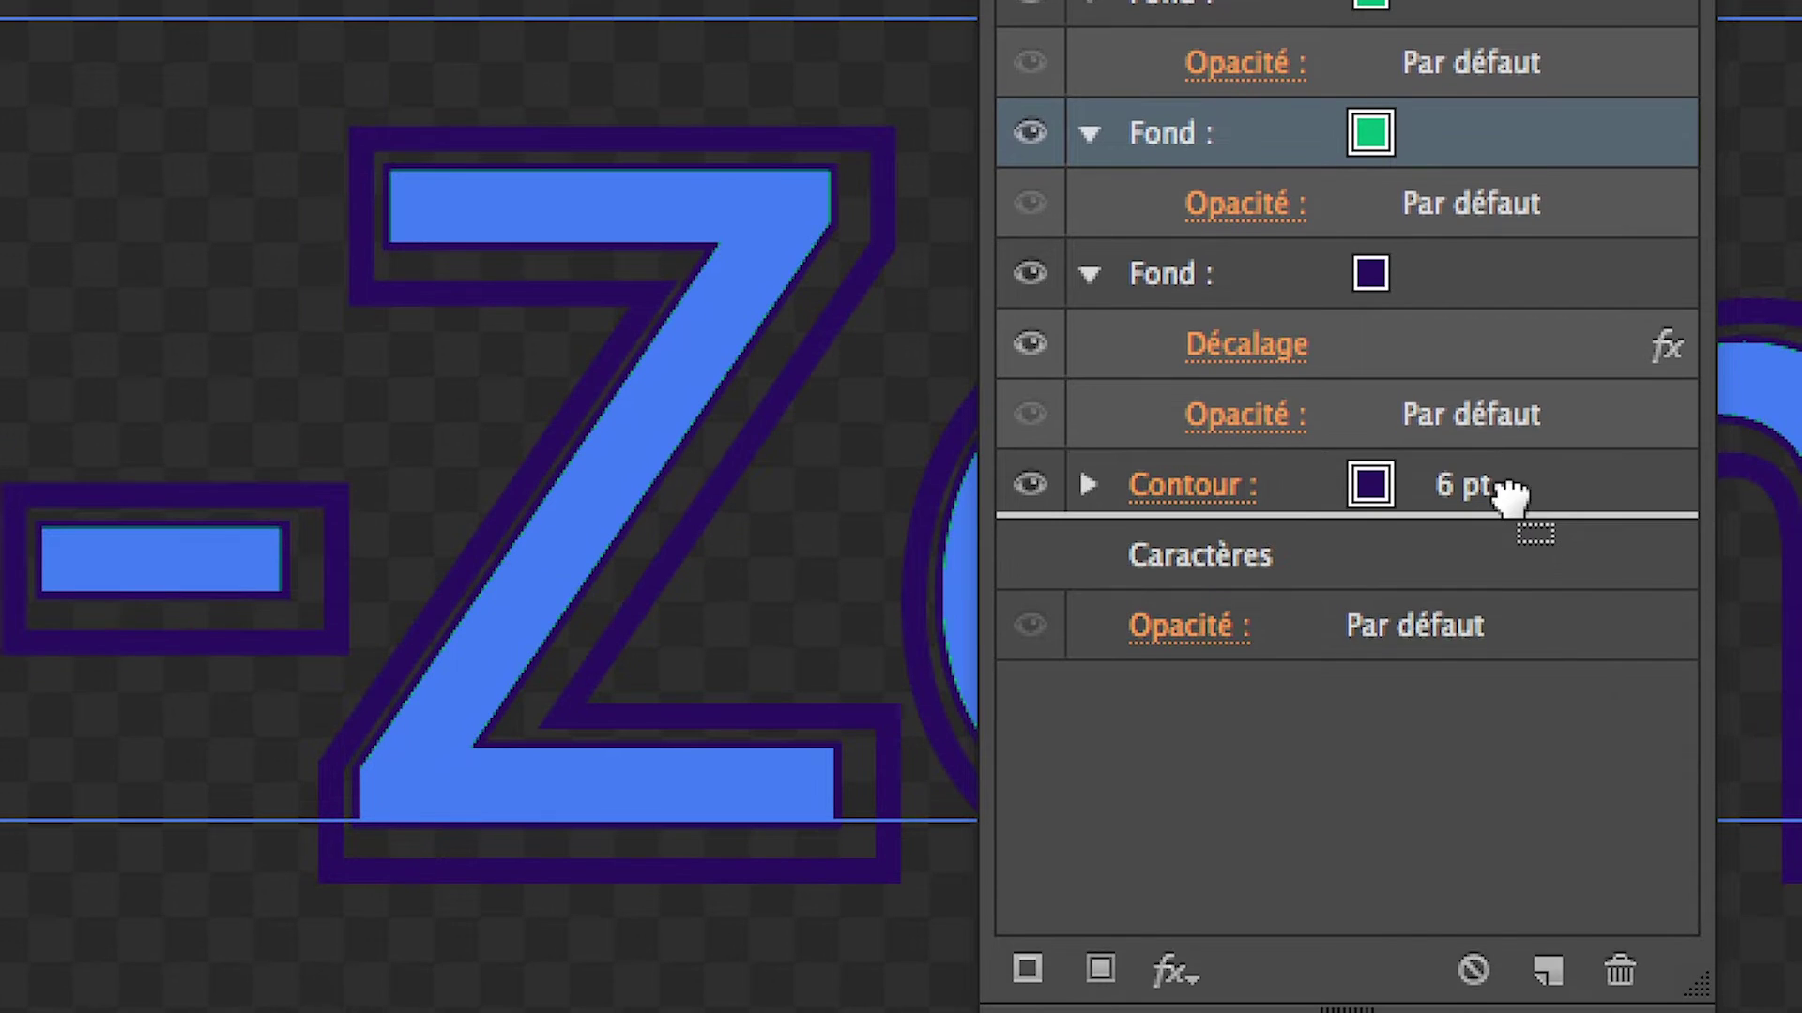
pyautogui.moveTo(1511, 490); pyautogui.dragTo(1507, 493)
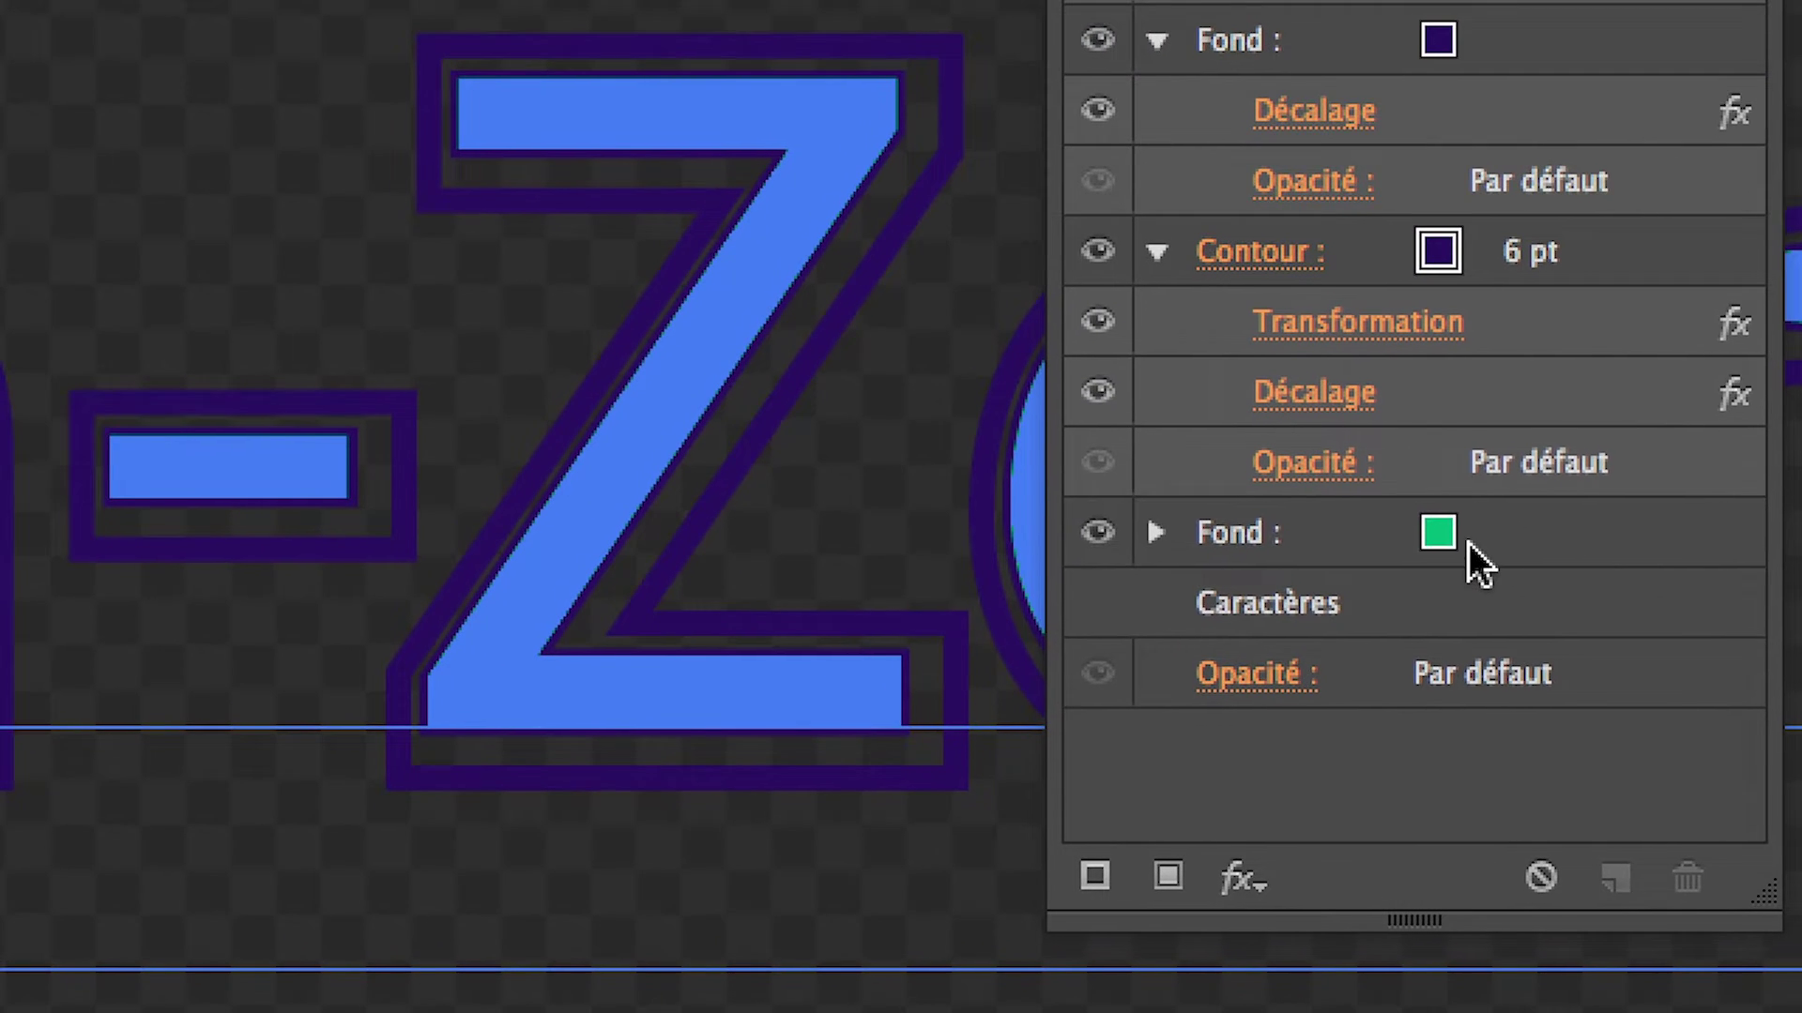
# - Change the color of the lowest fill in the text's appearance to white
pyautogui.click(1468, 545)
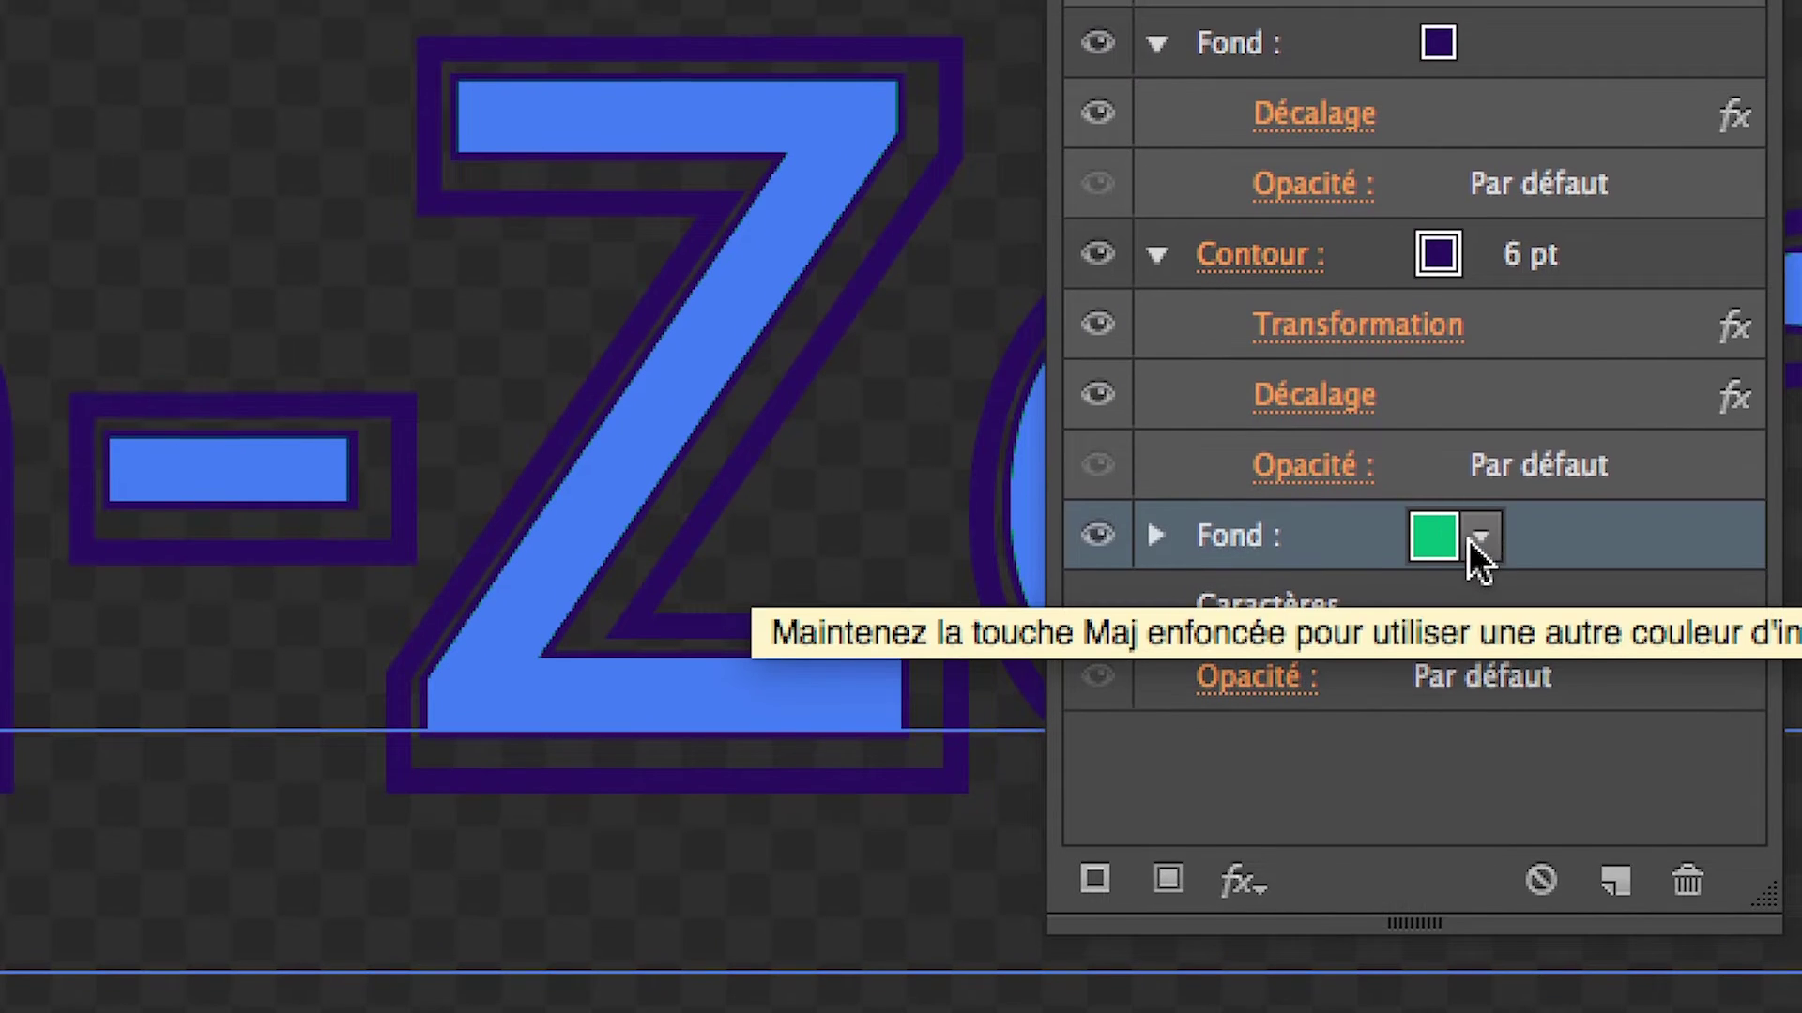
pyautogui.click(1471, 540)
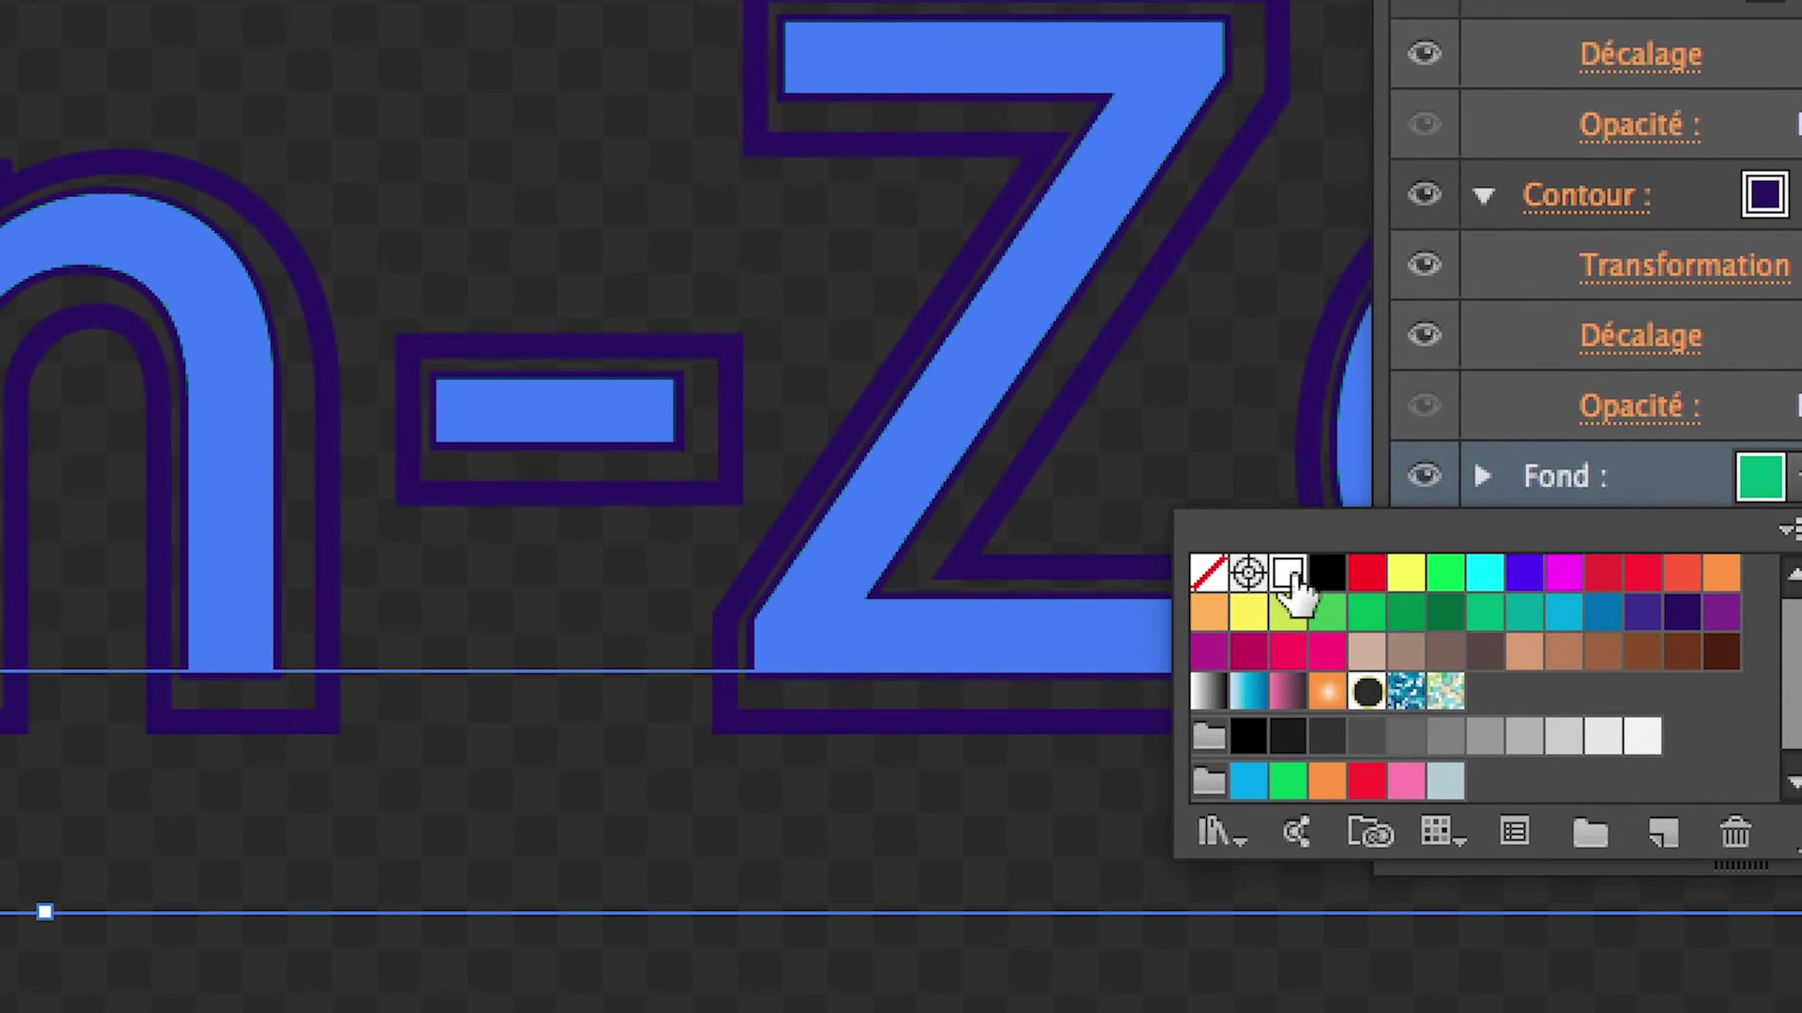
pyautogui.click(1283, 570)
pyautogui.click(1511, 537)
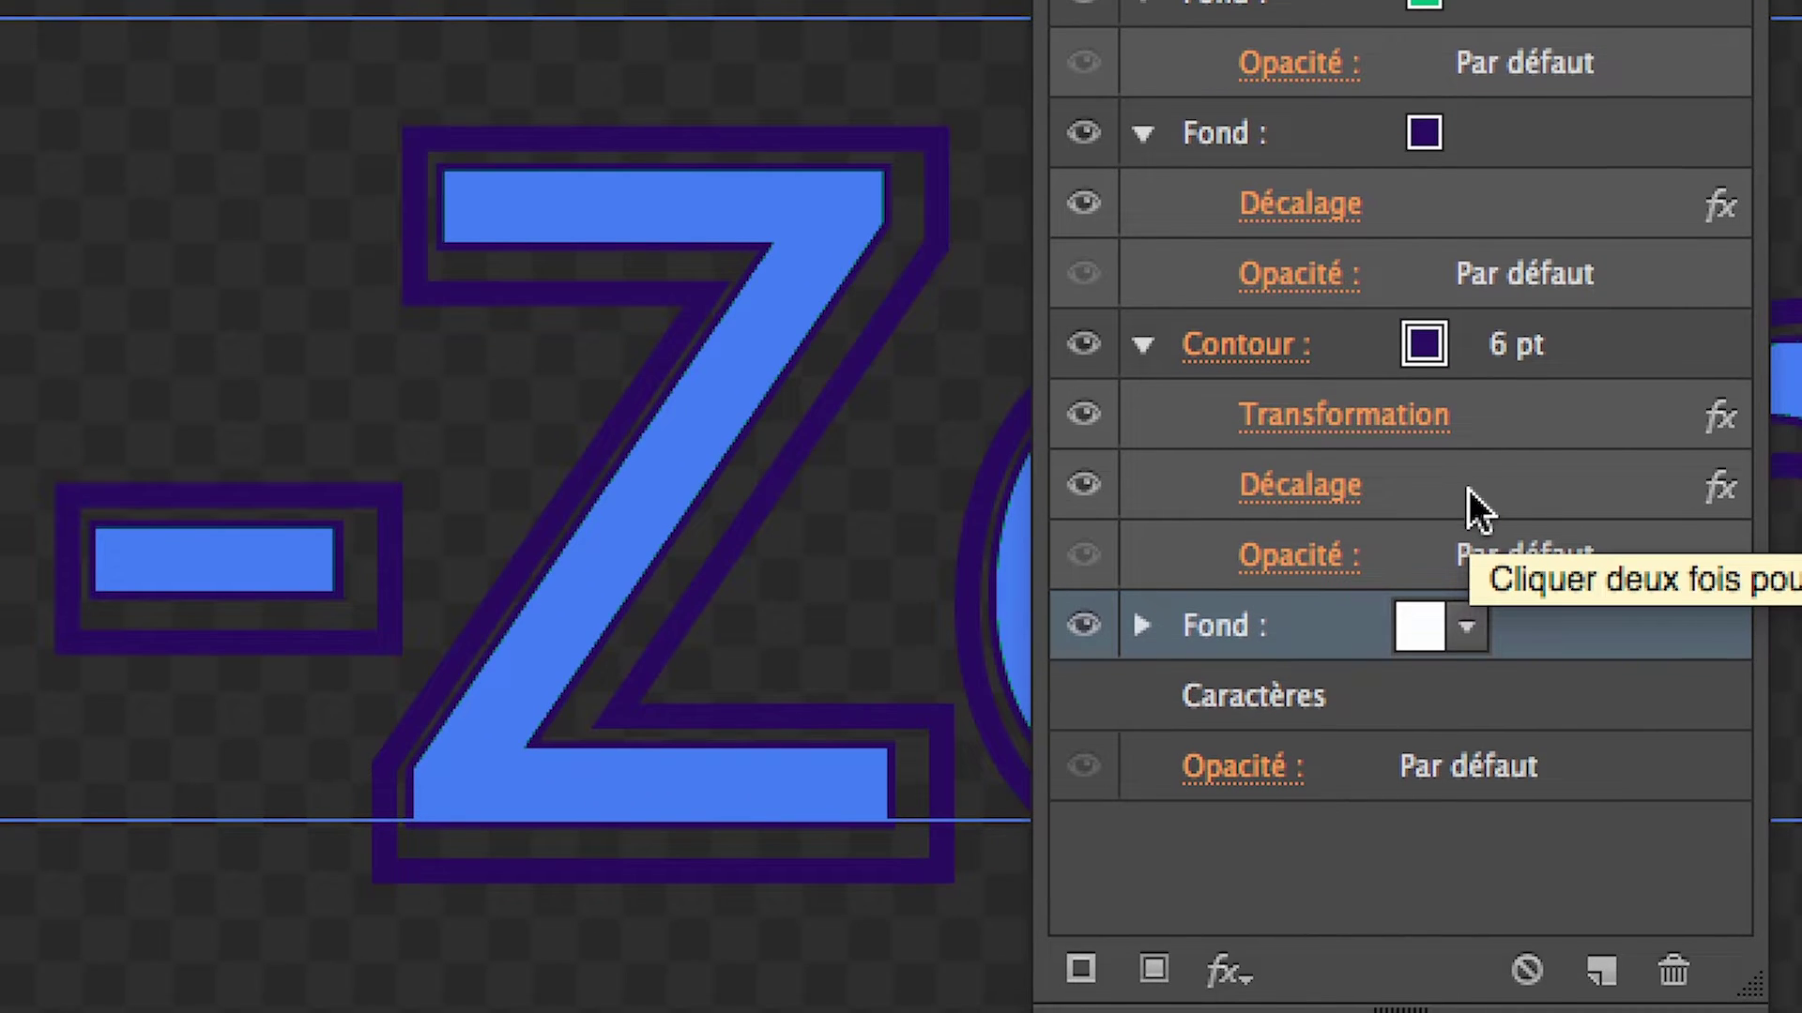
# - Copy the stroke's Décalage effect onto the white fill and expand that fill's attributes
pyautogui.click(1472, 488)
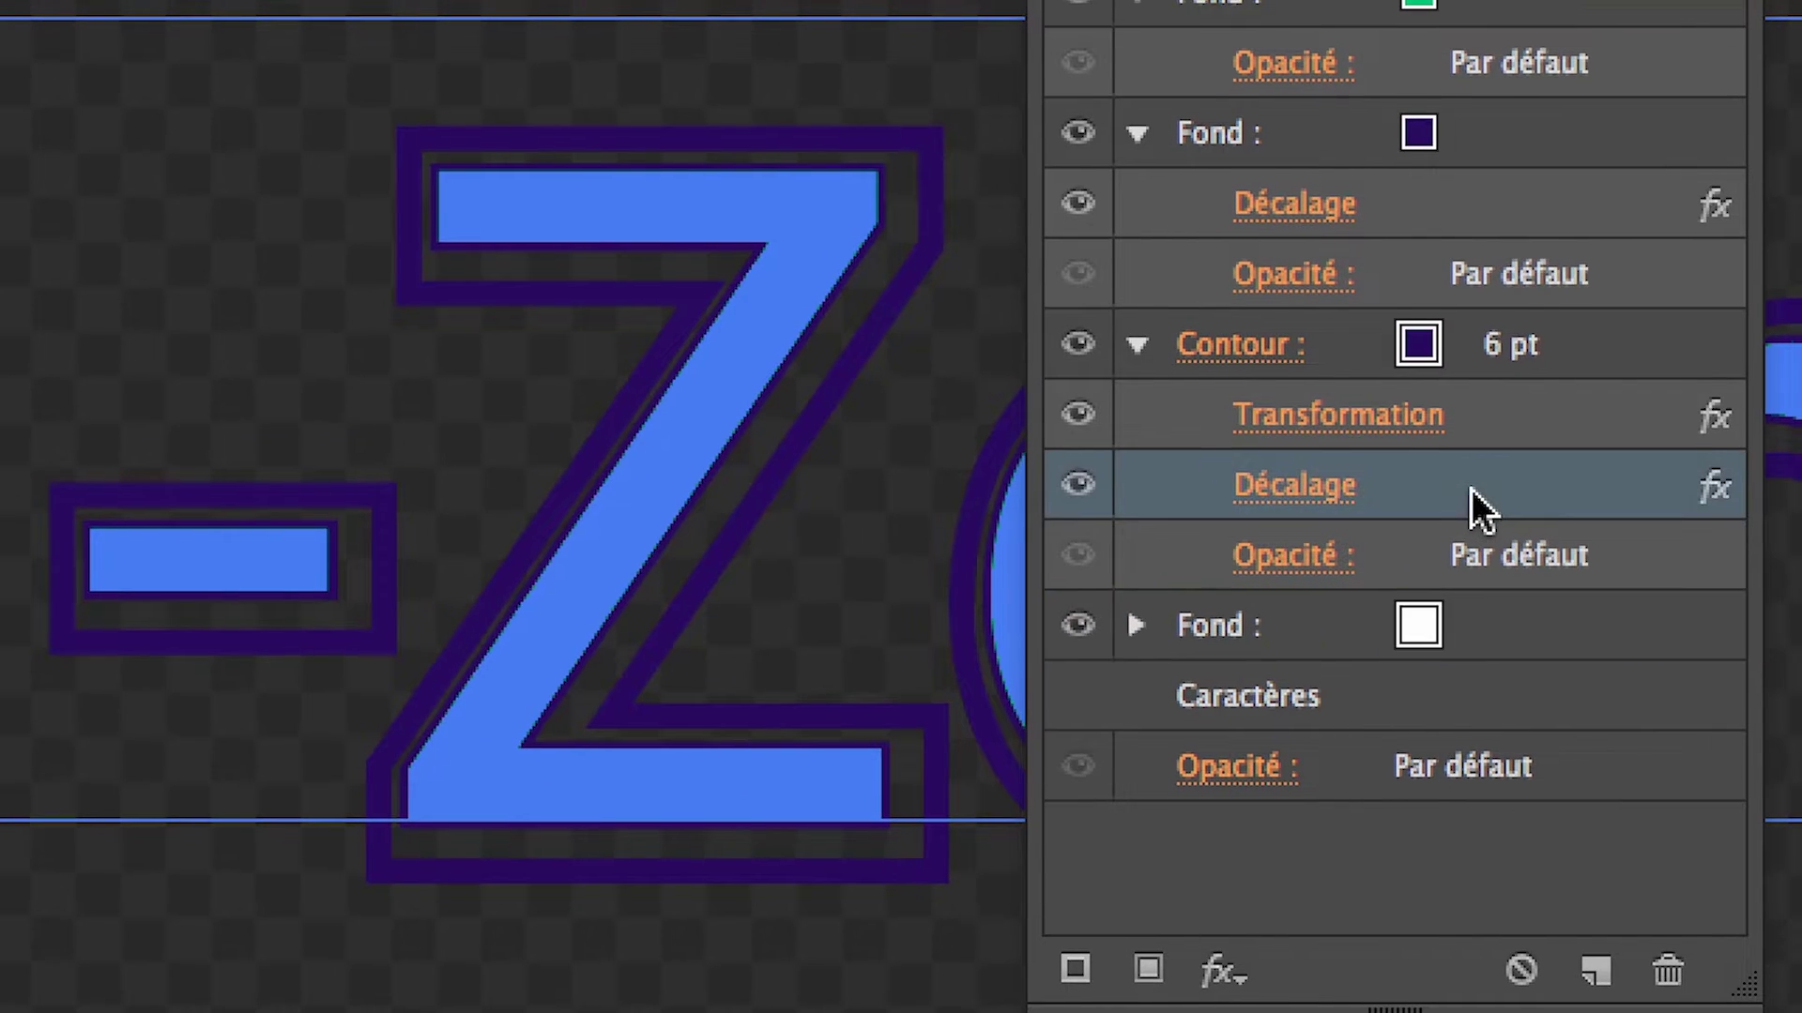
pyautogui.moveTo(1475, 467); pyautogui.dragTo(1510, 604)
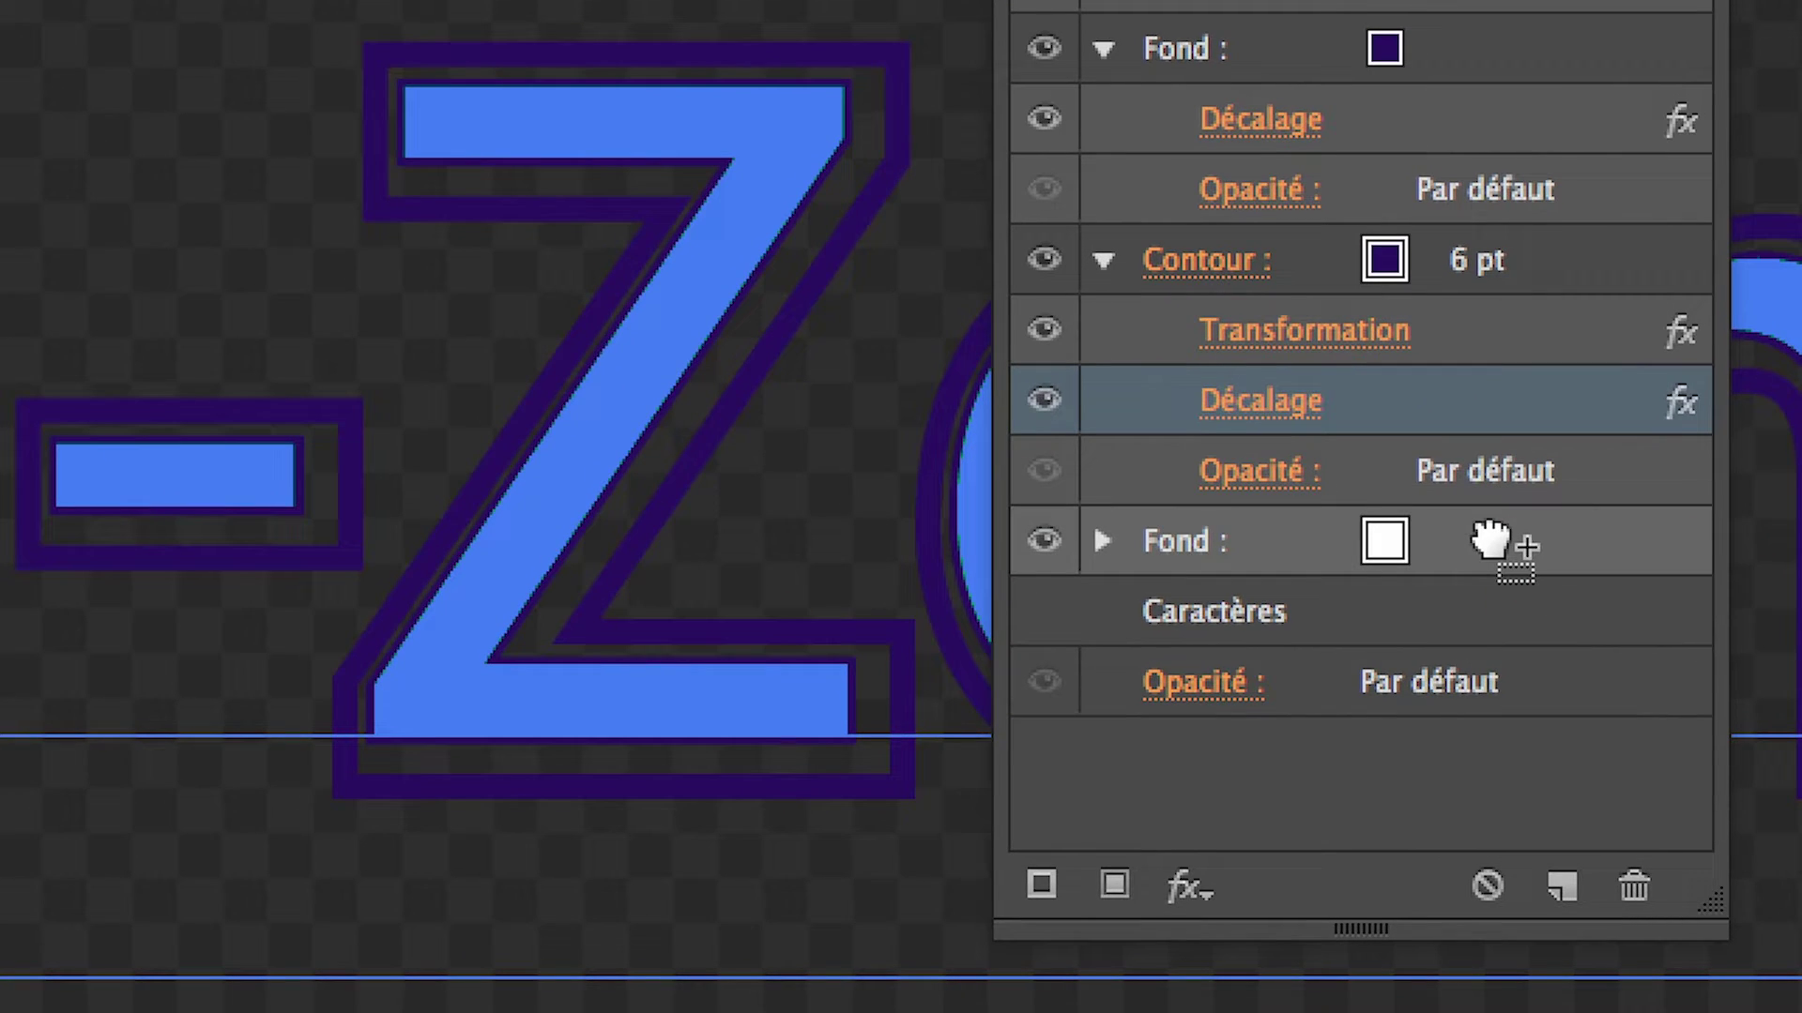
pyautogui.moveTo(1490, 540); pyautogui.dragTo(1492, 536)
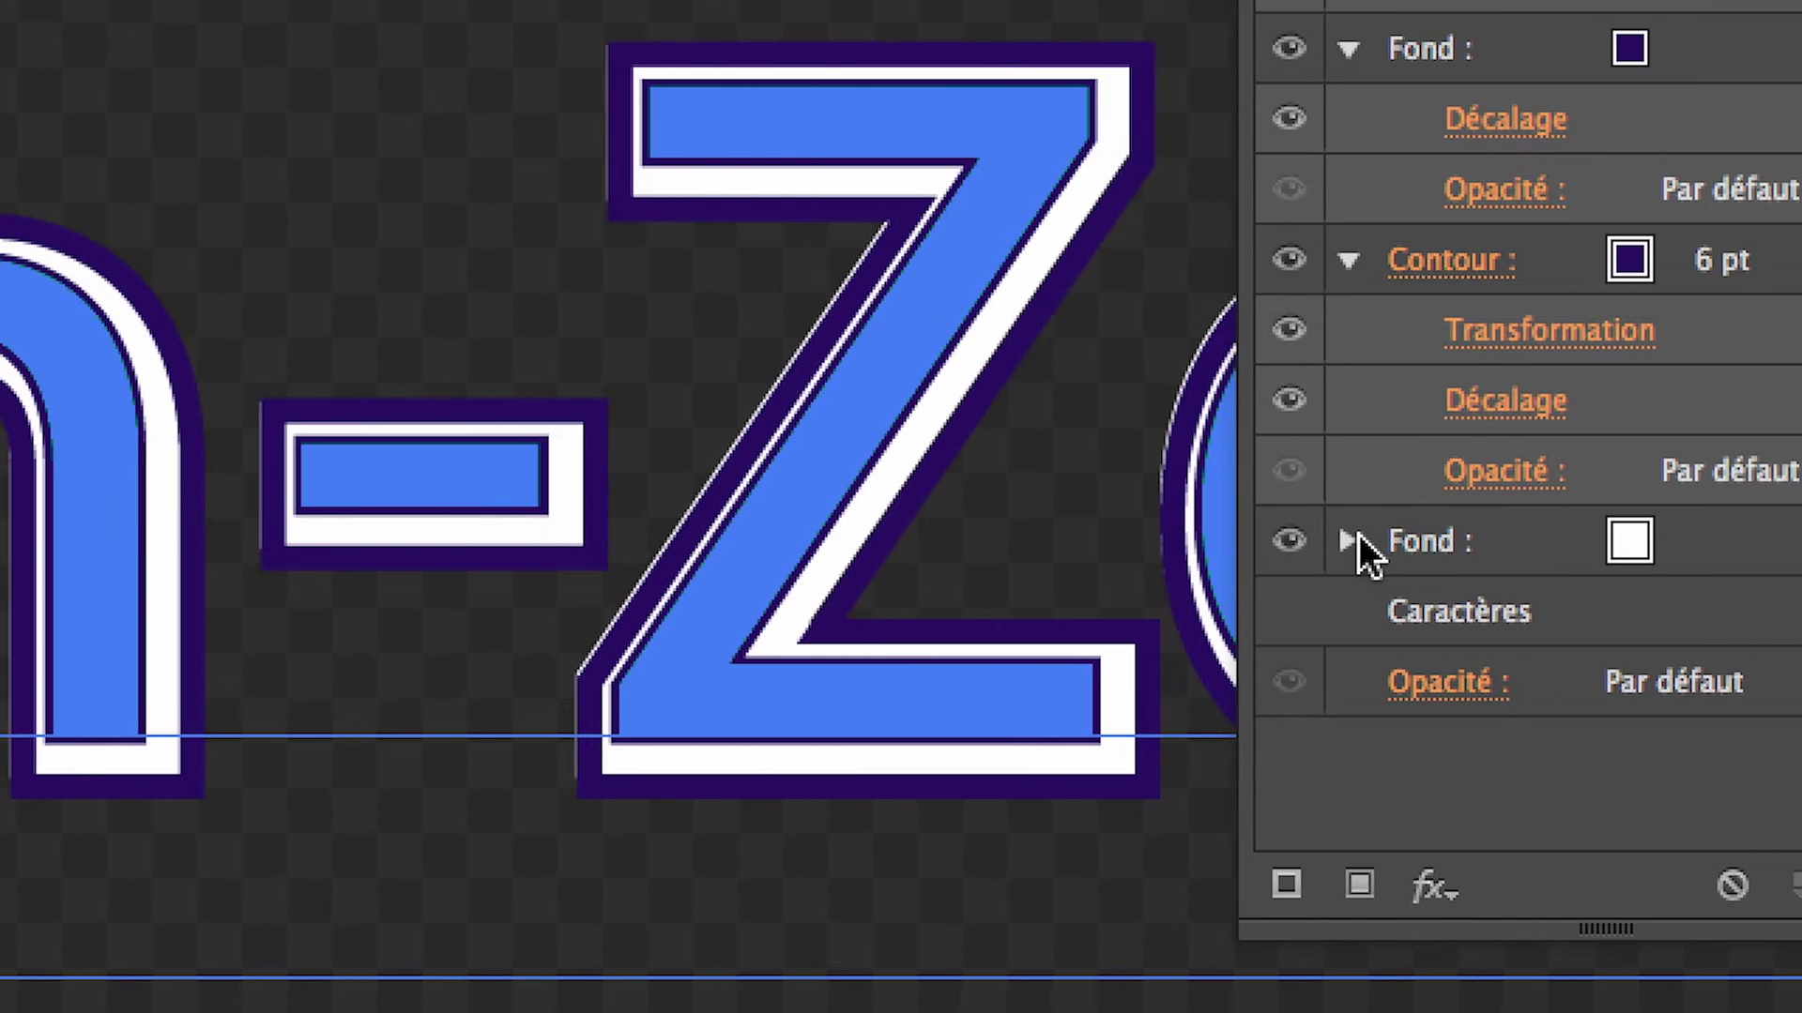
pyautogui.click(1103, 540)
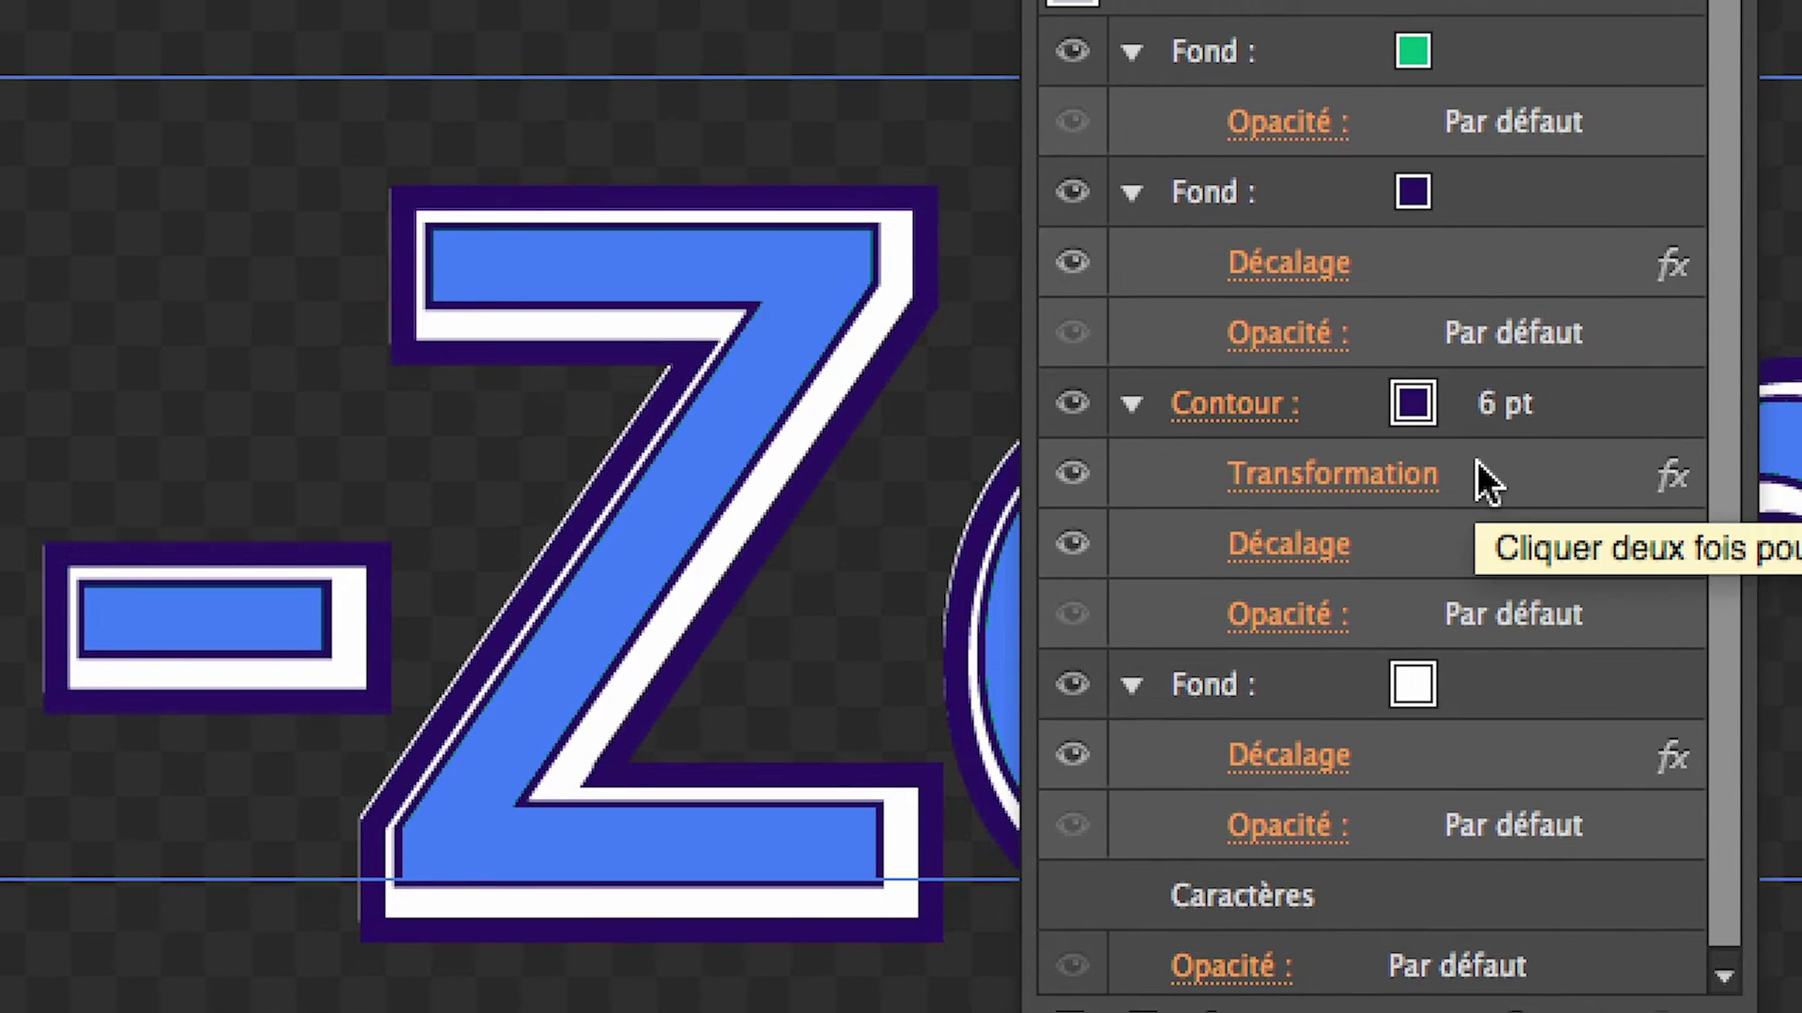
# - Copy the stroke's Transformation effect onto the white fill, place it above Décalage, and enlarge the appearance list to show every attribute
pyautogui.moveTo(1473, 458); pyautogui.dragTo(1524, 662)
pyautogui.moveTo(1487, 544); pyautogui.dragTo(1489, 543)
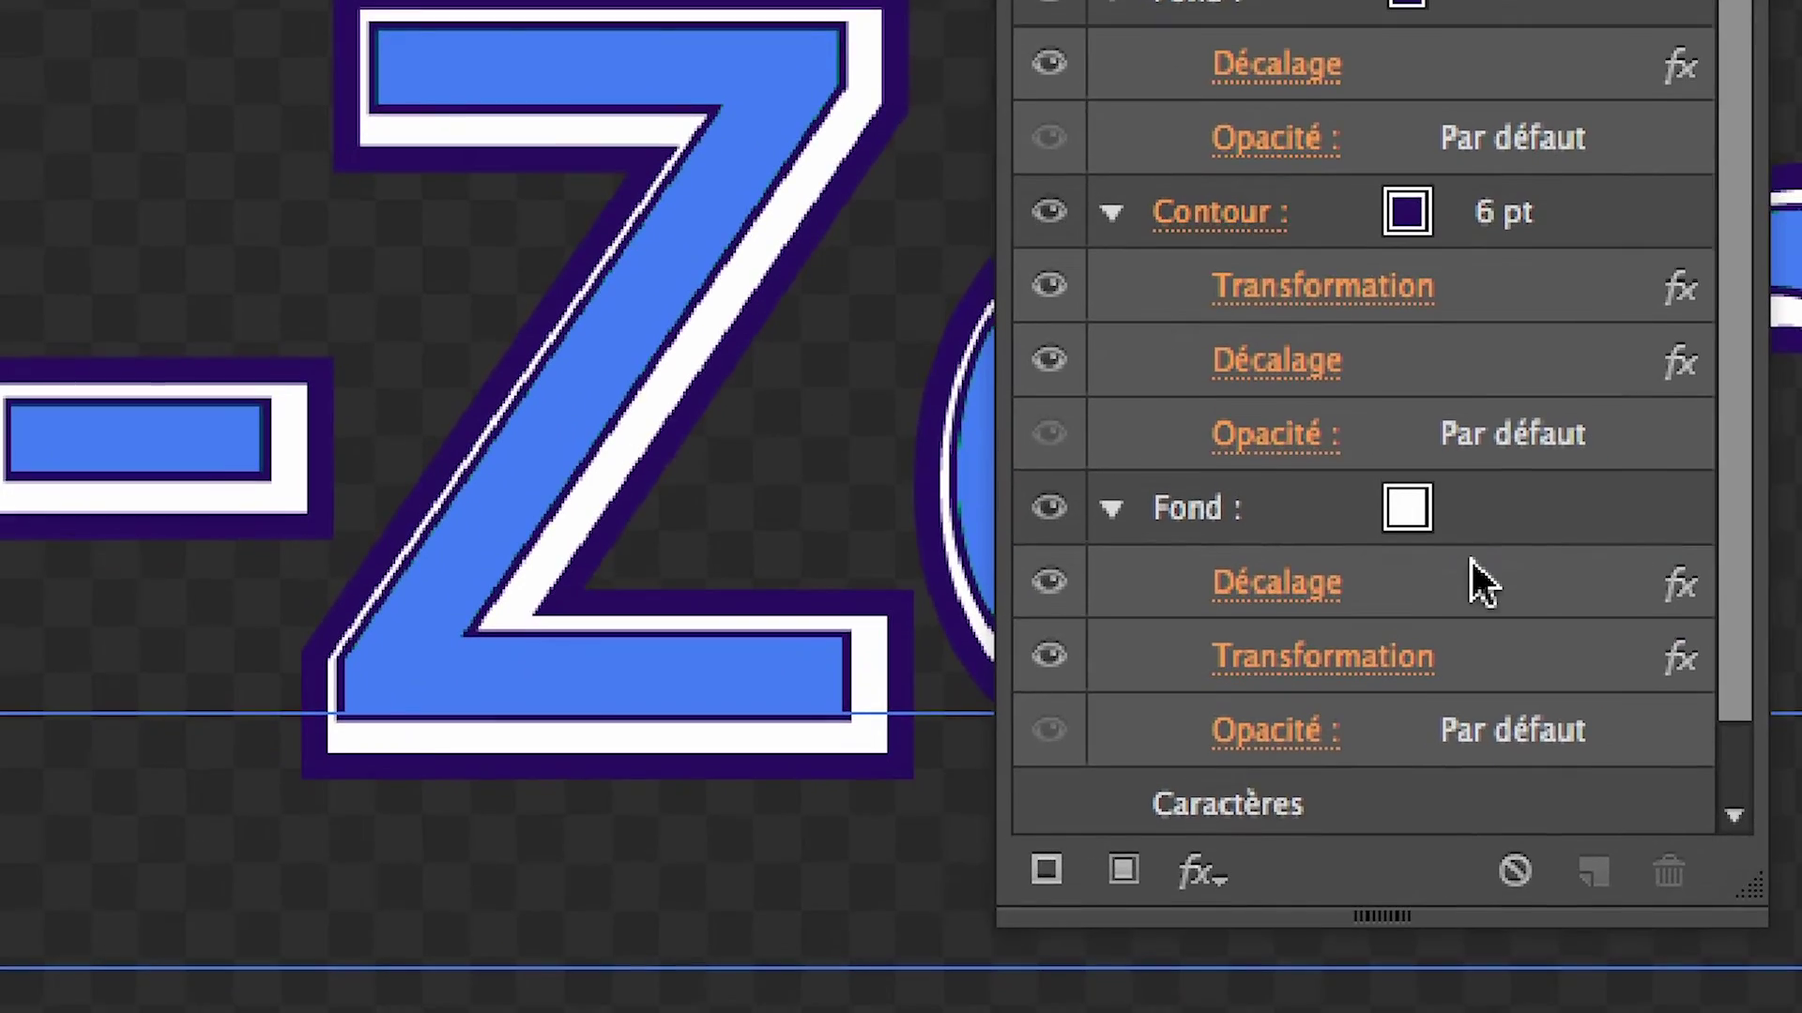
pyautogui.moveTo(1473, 582); pyautogui.dragTo(1480, 633)
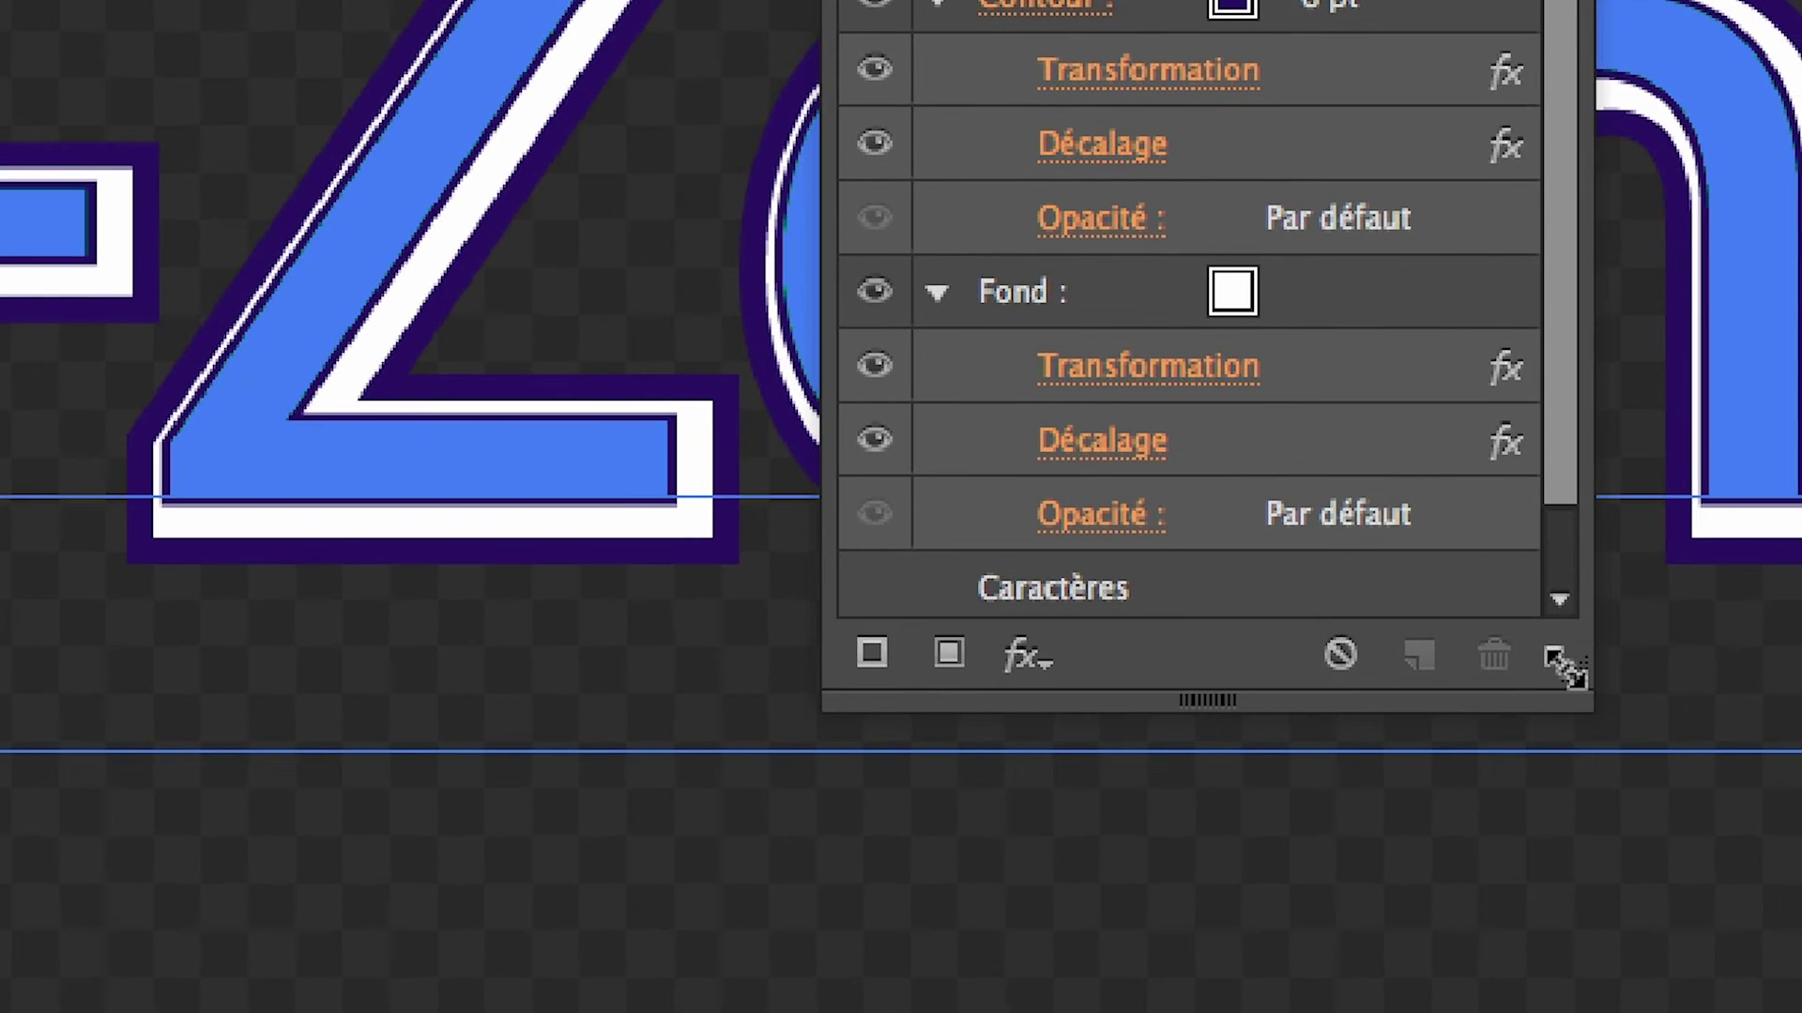
pyautogui.moveTo(1560, 664); pyautogui.dragTo(1569, 765)
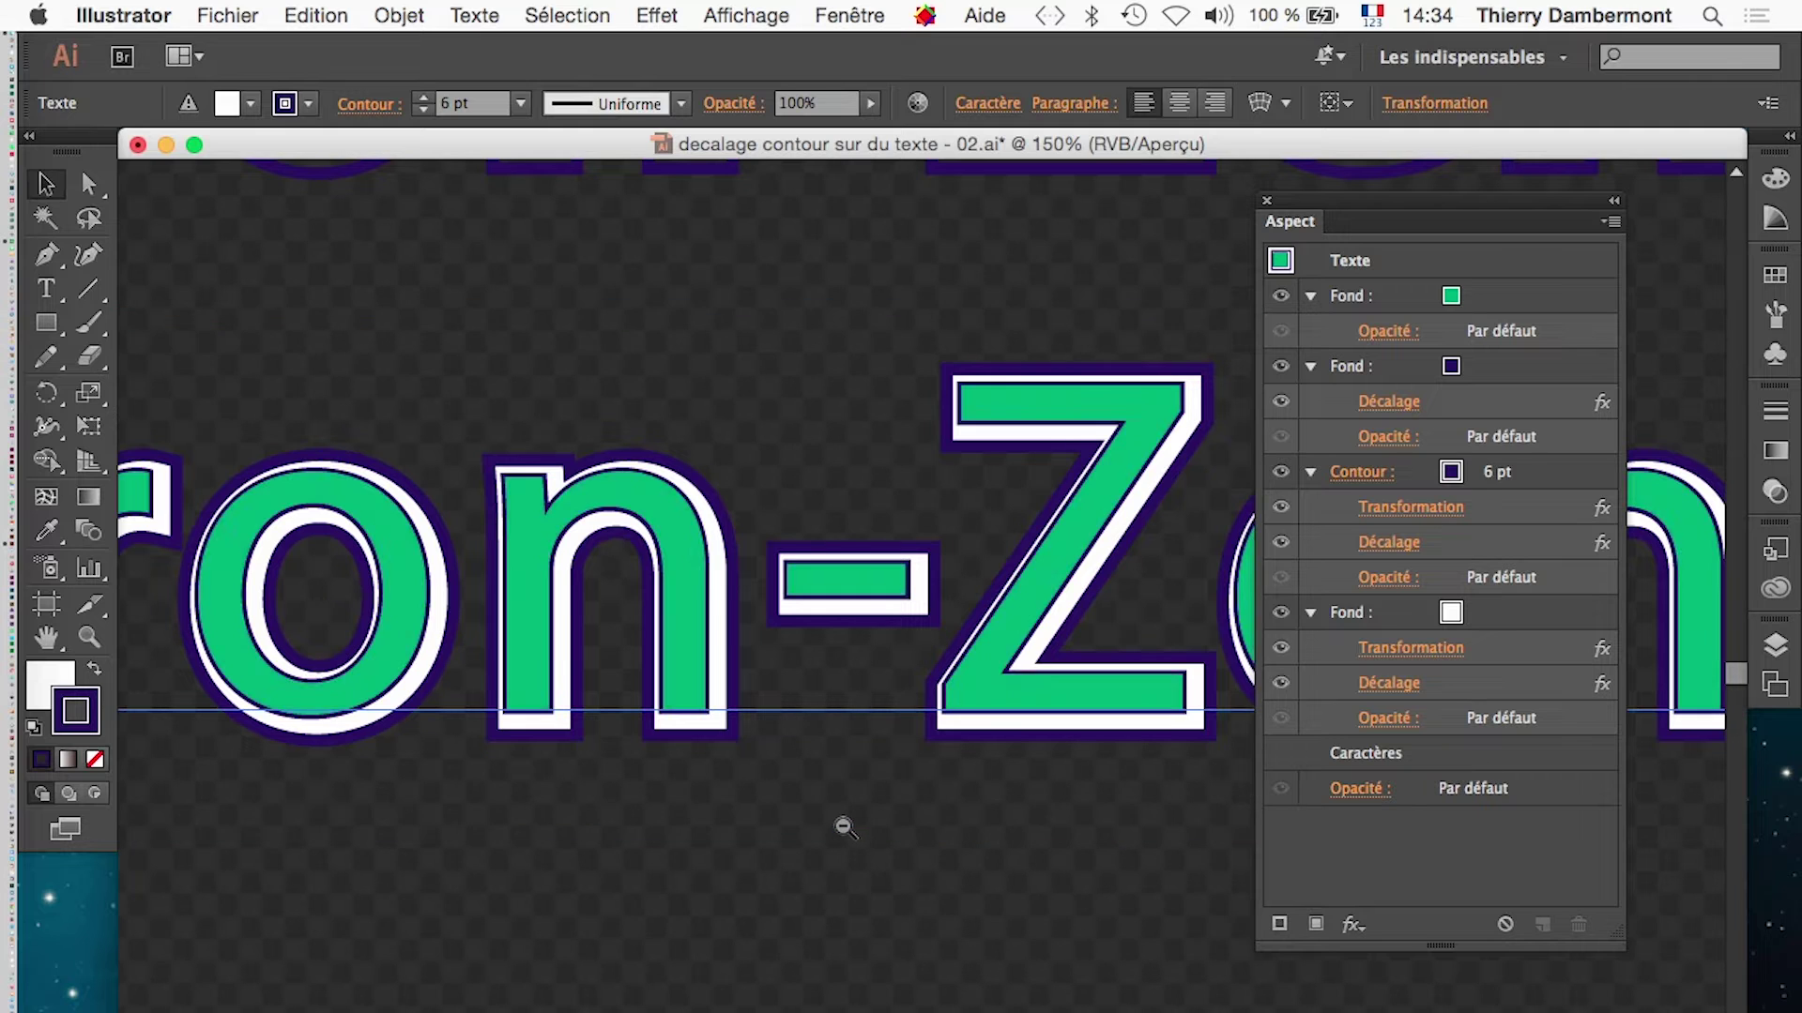
# - Examine the white fill between the letters and the shifted outline of the lowest "Bitron-Zen" line, up close and as a whole
pyautogui.keyDown('alt'); pyautogui.keyDown('super'); pyautogui.click(844, 826); pyautogui.keyUp('super'); pyautogui.keyUp('alt')
pyautogui.keyDown('alt'); pyautogui.keyDown('super'); pyautogui.click(850, 828); pyautogui.keyUp('super'); pyautogui.keyUp('alt')
pyautogui.keyDown('alt'); pyautogui.keyDown('super'); pyautogui.click(748, 626); pyautogui.keyUp('super'); pyautogui.keyUp('alt')
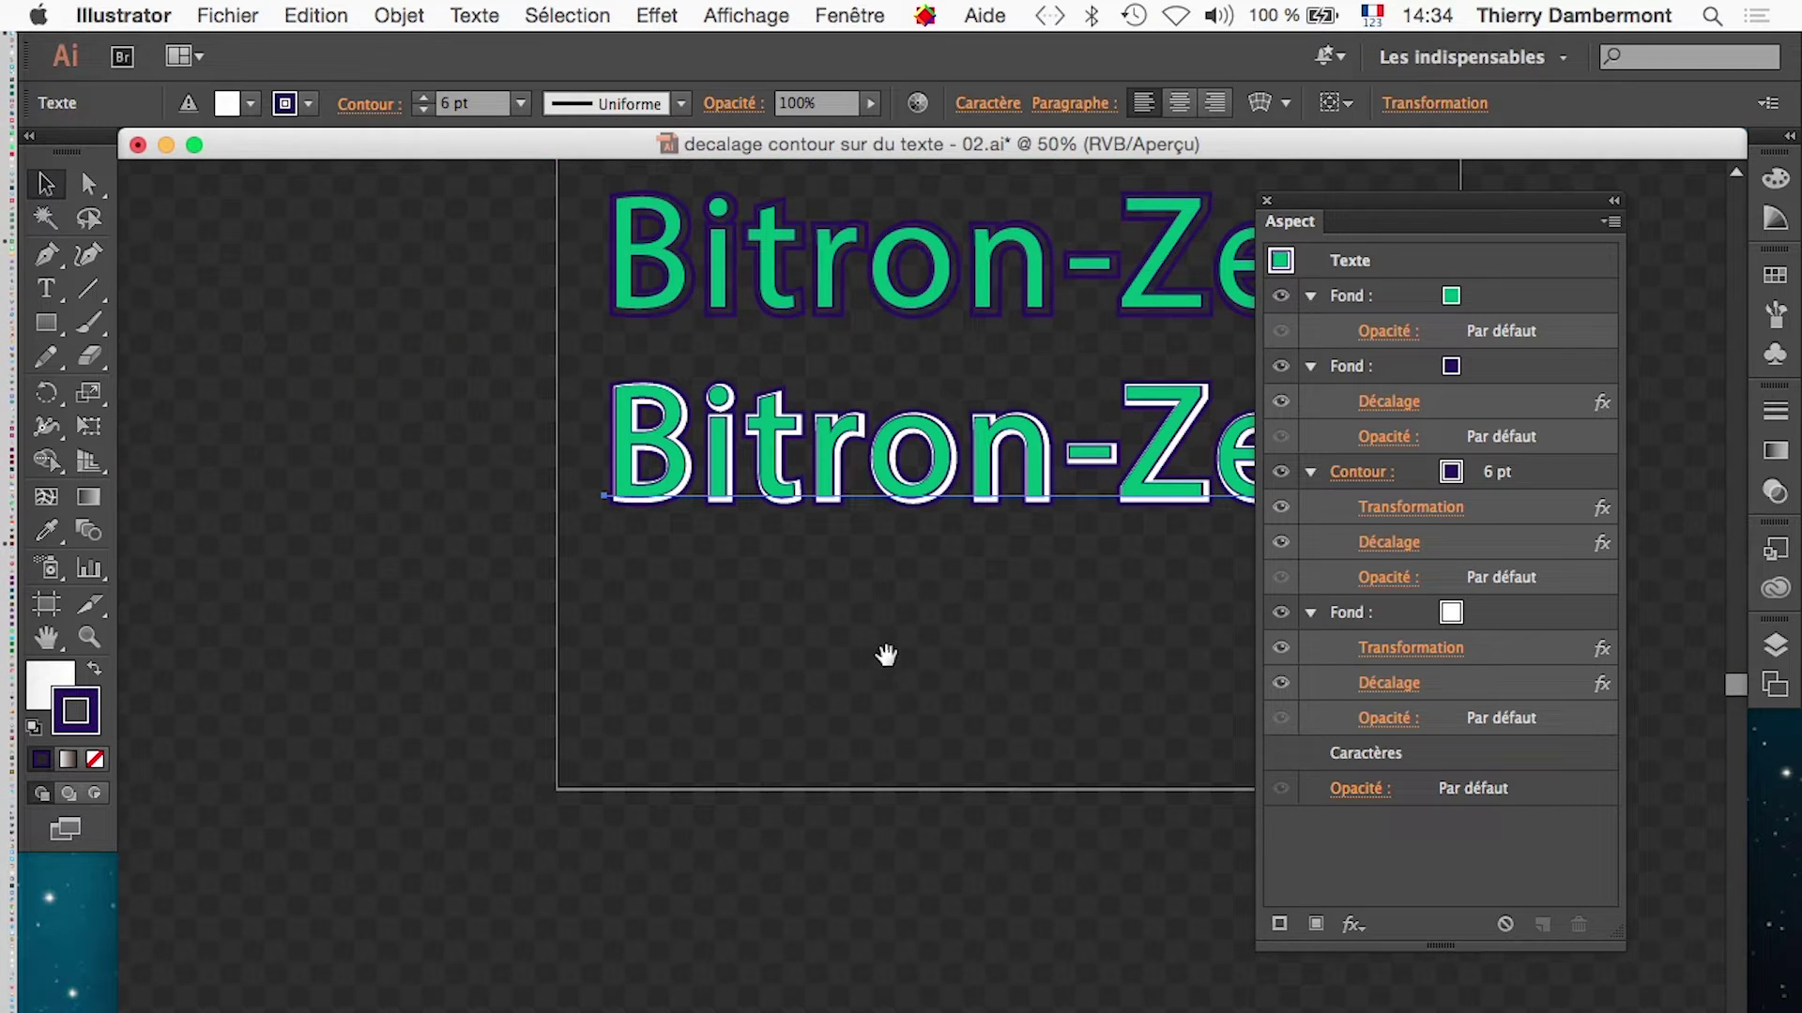
pyautogui.moveTo(884, 653); pyautogui.dragTo(643, 668)
pyautogui.keyDown('super'); pyautogui.click(914, 617); pyautogui.keyUp('super')
pyautogui.keyDown('super'); pyautogui.click(966, 622); pyautogui.keyUp('super')
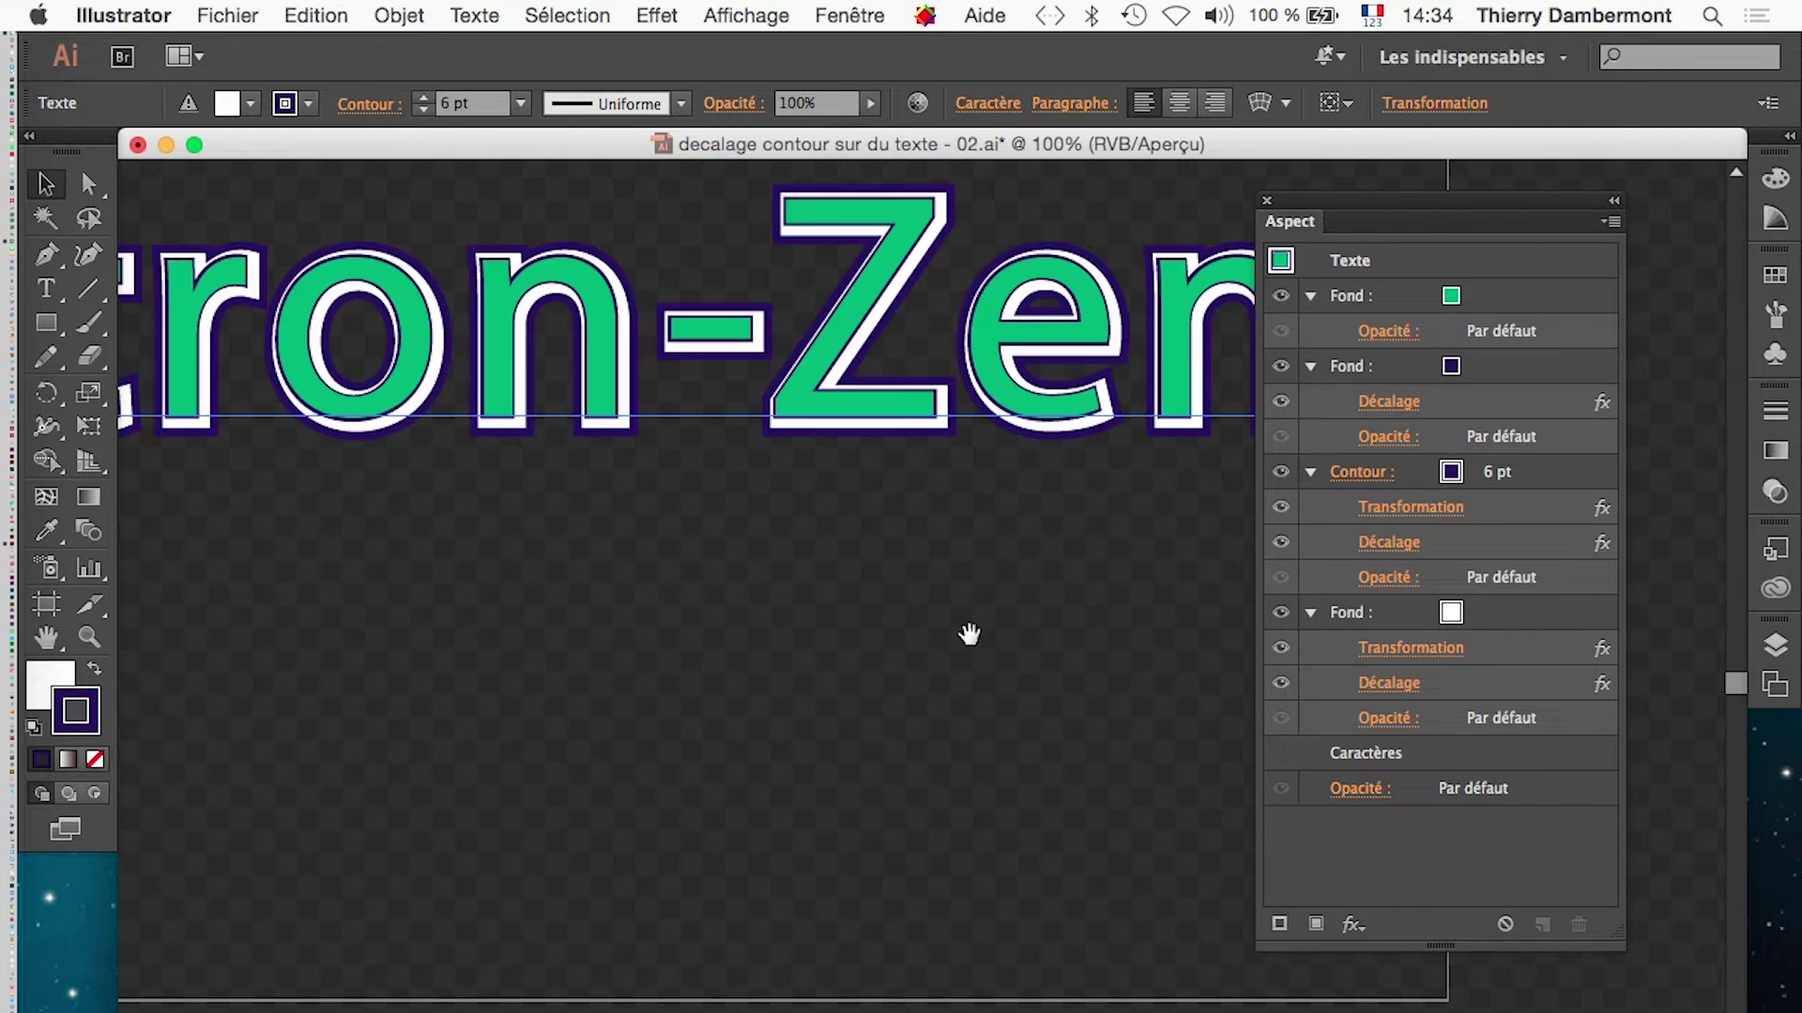
pyautogui.moveTo(908, 619); pyautogui.dragTo(746, 765)
pyautogui.keyDown('super'); pyautogui.click(821, 708); pyautogui.keyUp('super')
pyautogui.moveTo(939, 513); pyautogui.dragTo(814, 746)
pyautogui.keyDown('super'); pyautogui.click(856, 664); pyautogui.keyUp('super')
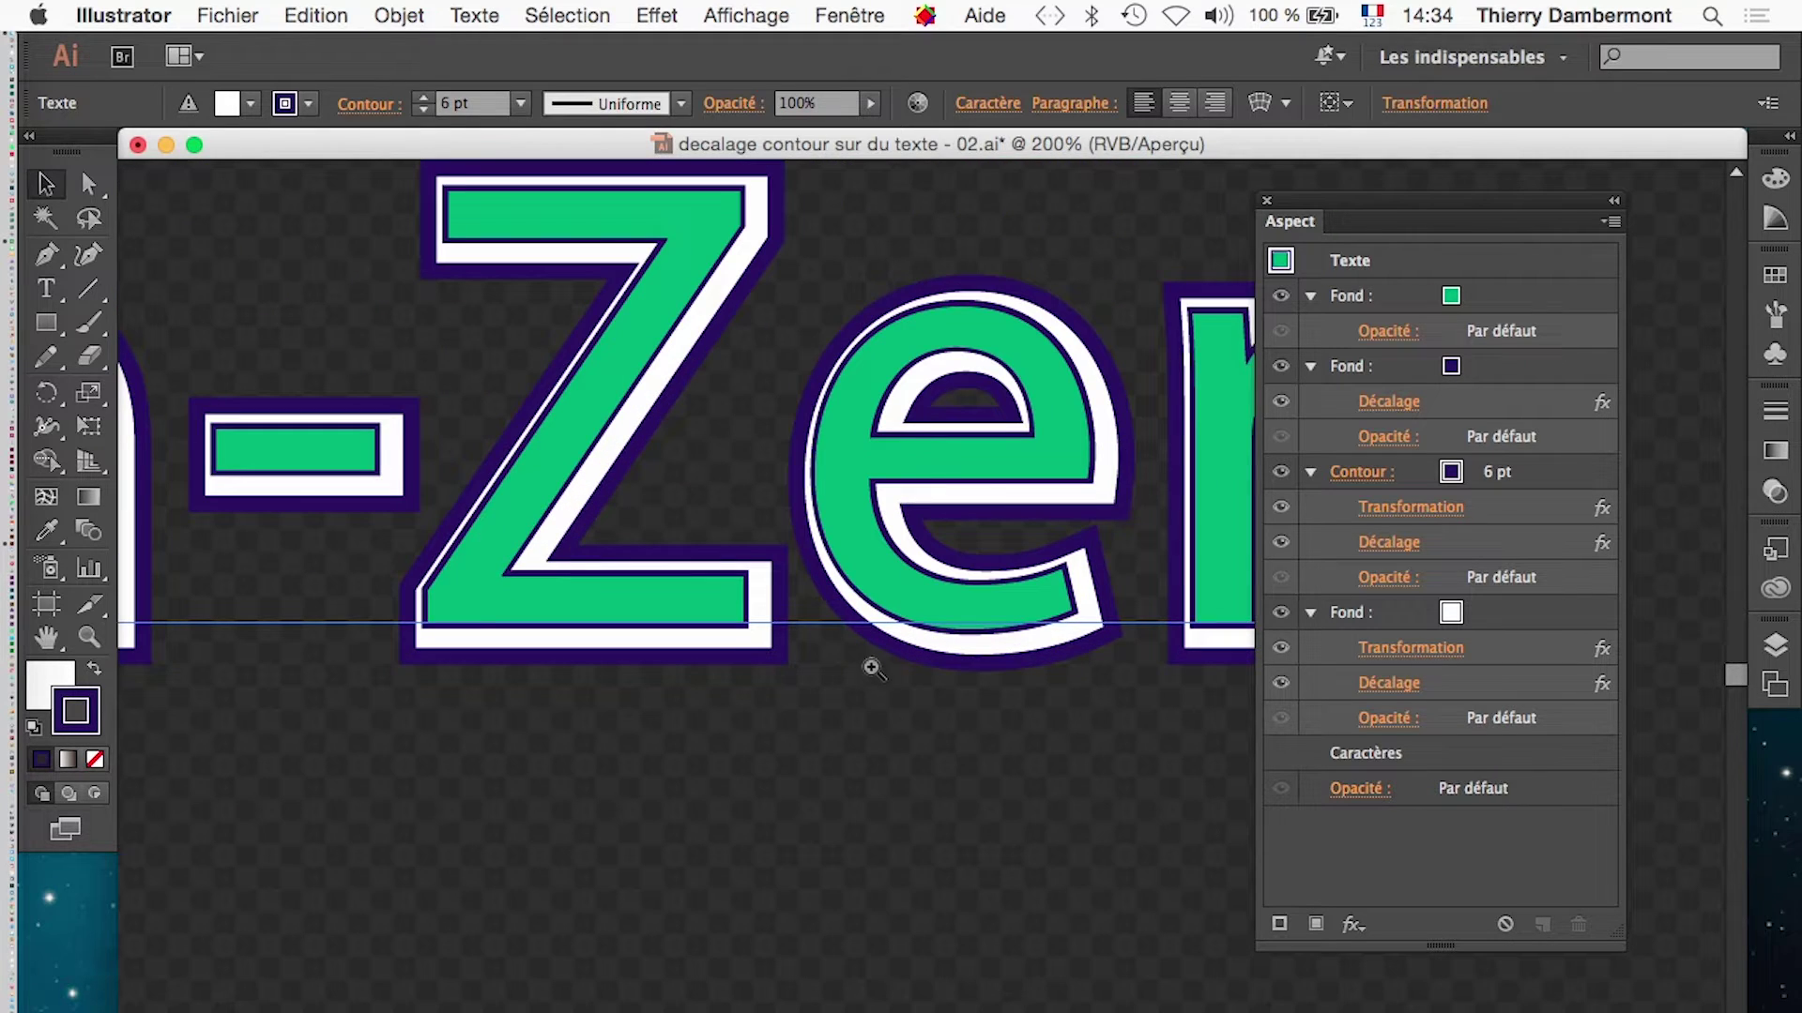
pyautogui.keyDown('alt'); pyautogui.keyDown('super'); pyautogui.click(994, 587); pyautogui.keyUp('super'); pyautogui.keyUp('alt')
pyautogui.keyDown('alt'); pyautogui.keyDown('super'); pyautogui.click(993, 586); pyautogui.keyUp('super'); pyautogui.keyUp('alt')
pyautogui.keyDown('alt'); pyautogui.keyDown('super'); pyautogui.click(993, 586); pyautogui.keyUp('super'); pyautogui.keyUp('alt')
pyautogui.keyDown('alt'); pyautogui.keyDown('super'); pyautogui.click(994, 586); pyautogui.keyUp('super'); pyautogui.keyUp('alt')
pyautogui.moveTo(755, 800); pyautogui.dragTo(944, 694)
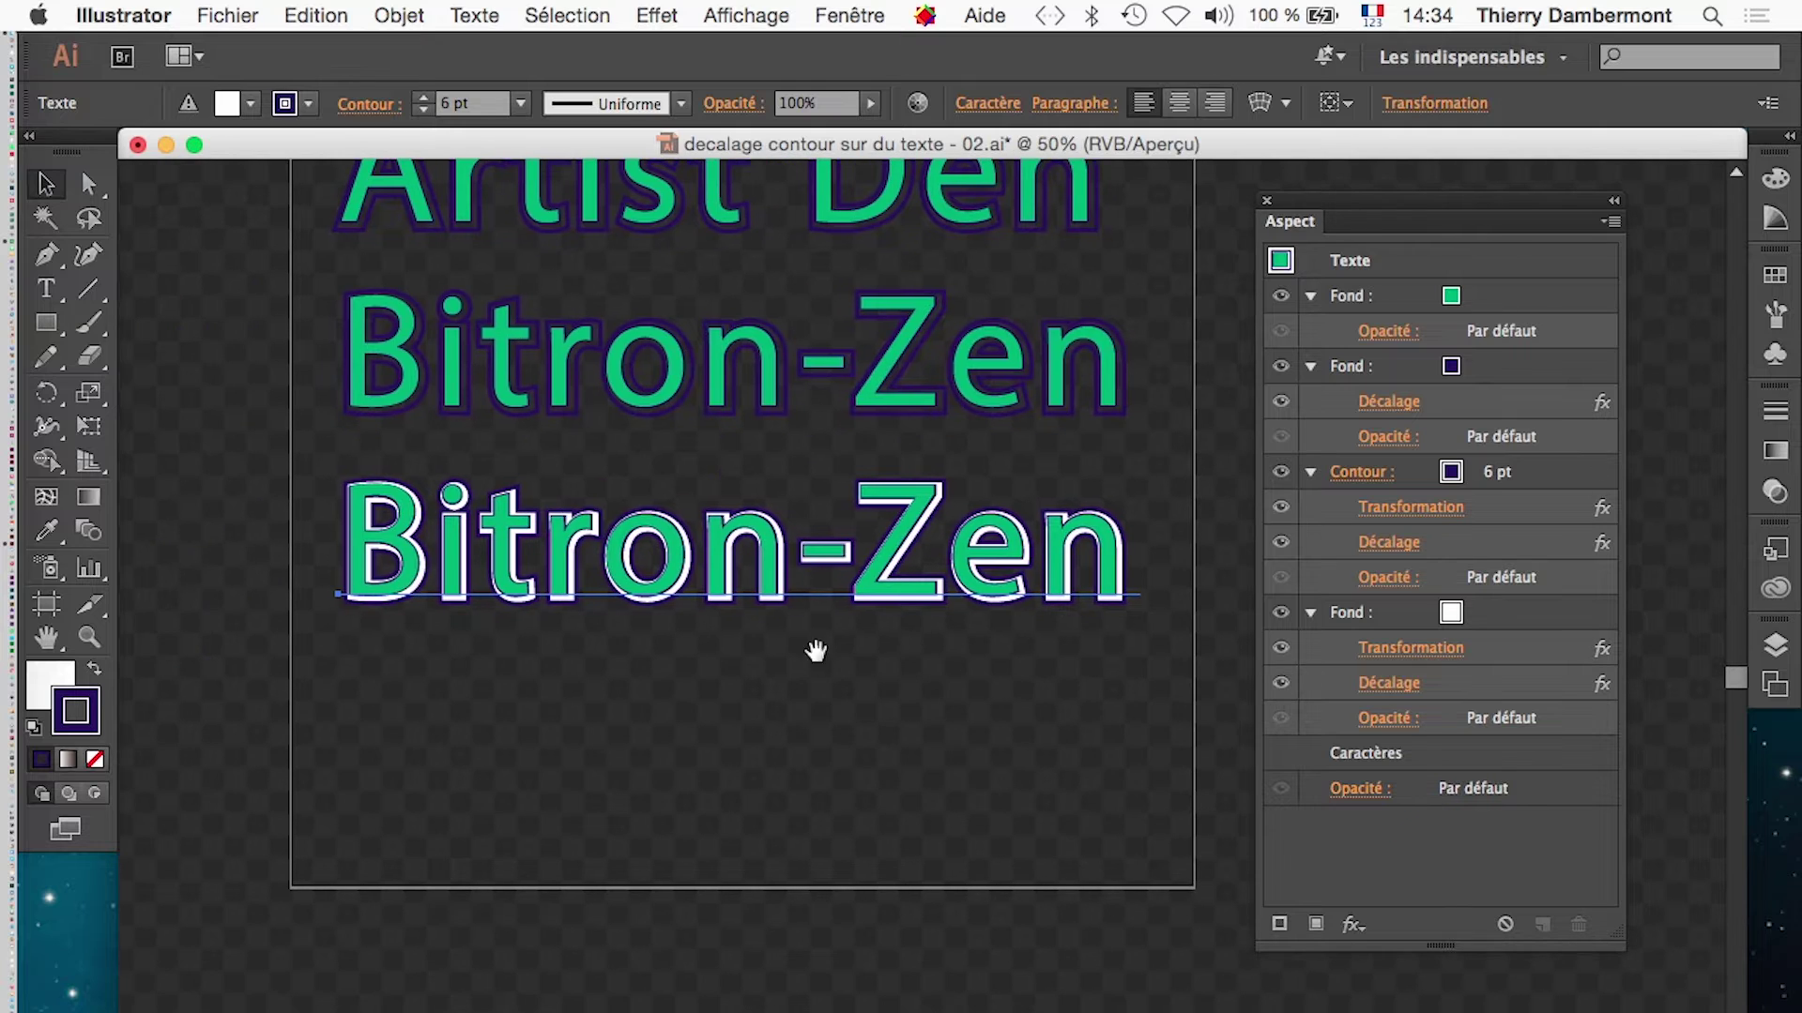
# - Draw a rectangle over the lowest "Bitron-Zen" line, fill it with the blue, green and beige organic pattern swatch, and remove its stroke
pyautogui.click(45, 322)
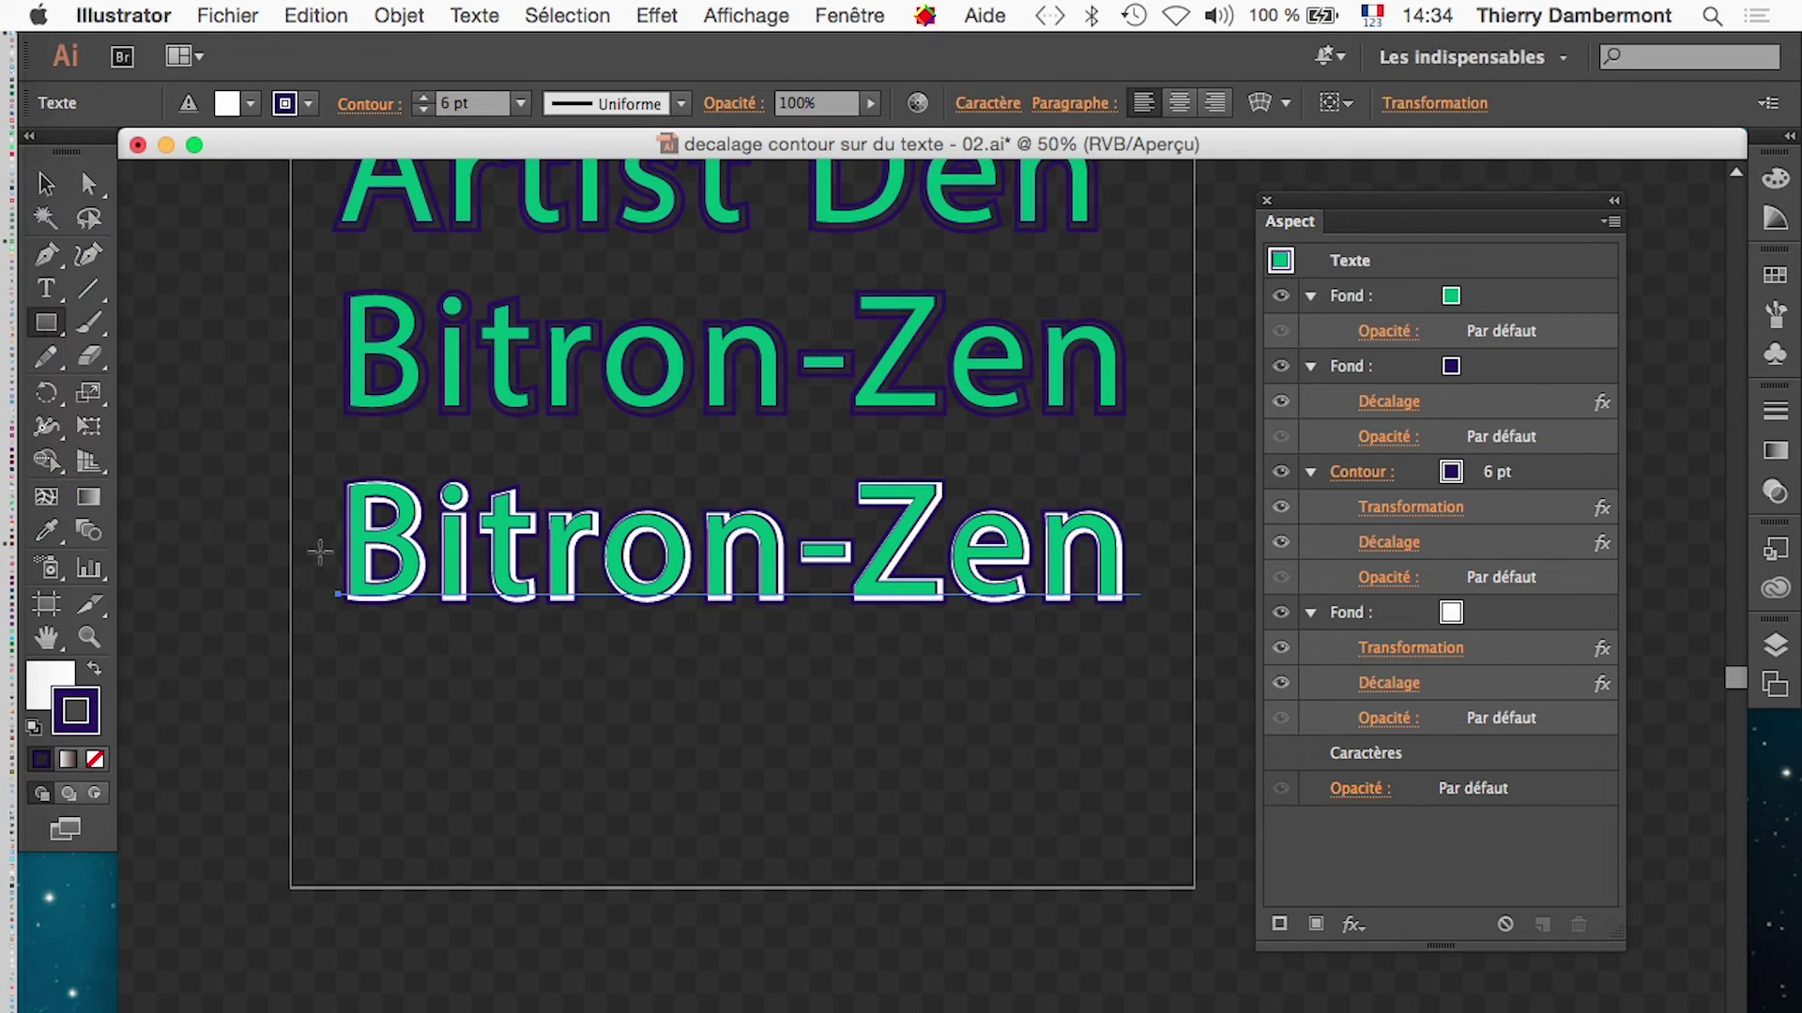
pyautogui.moveTo(242, 440)
pyautogui.mouseDown()
pyautogui.moveTo(544, 587)
pyautogui.moveTo(1226, 712)
pyautogui.moveTo(1203, 673)
pyautogui.mouseUp()
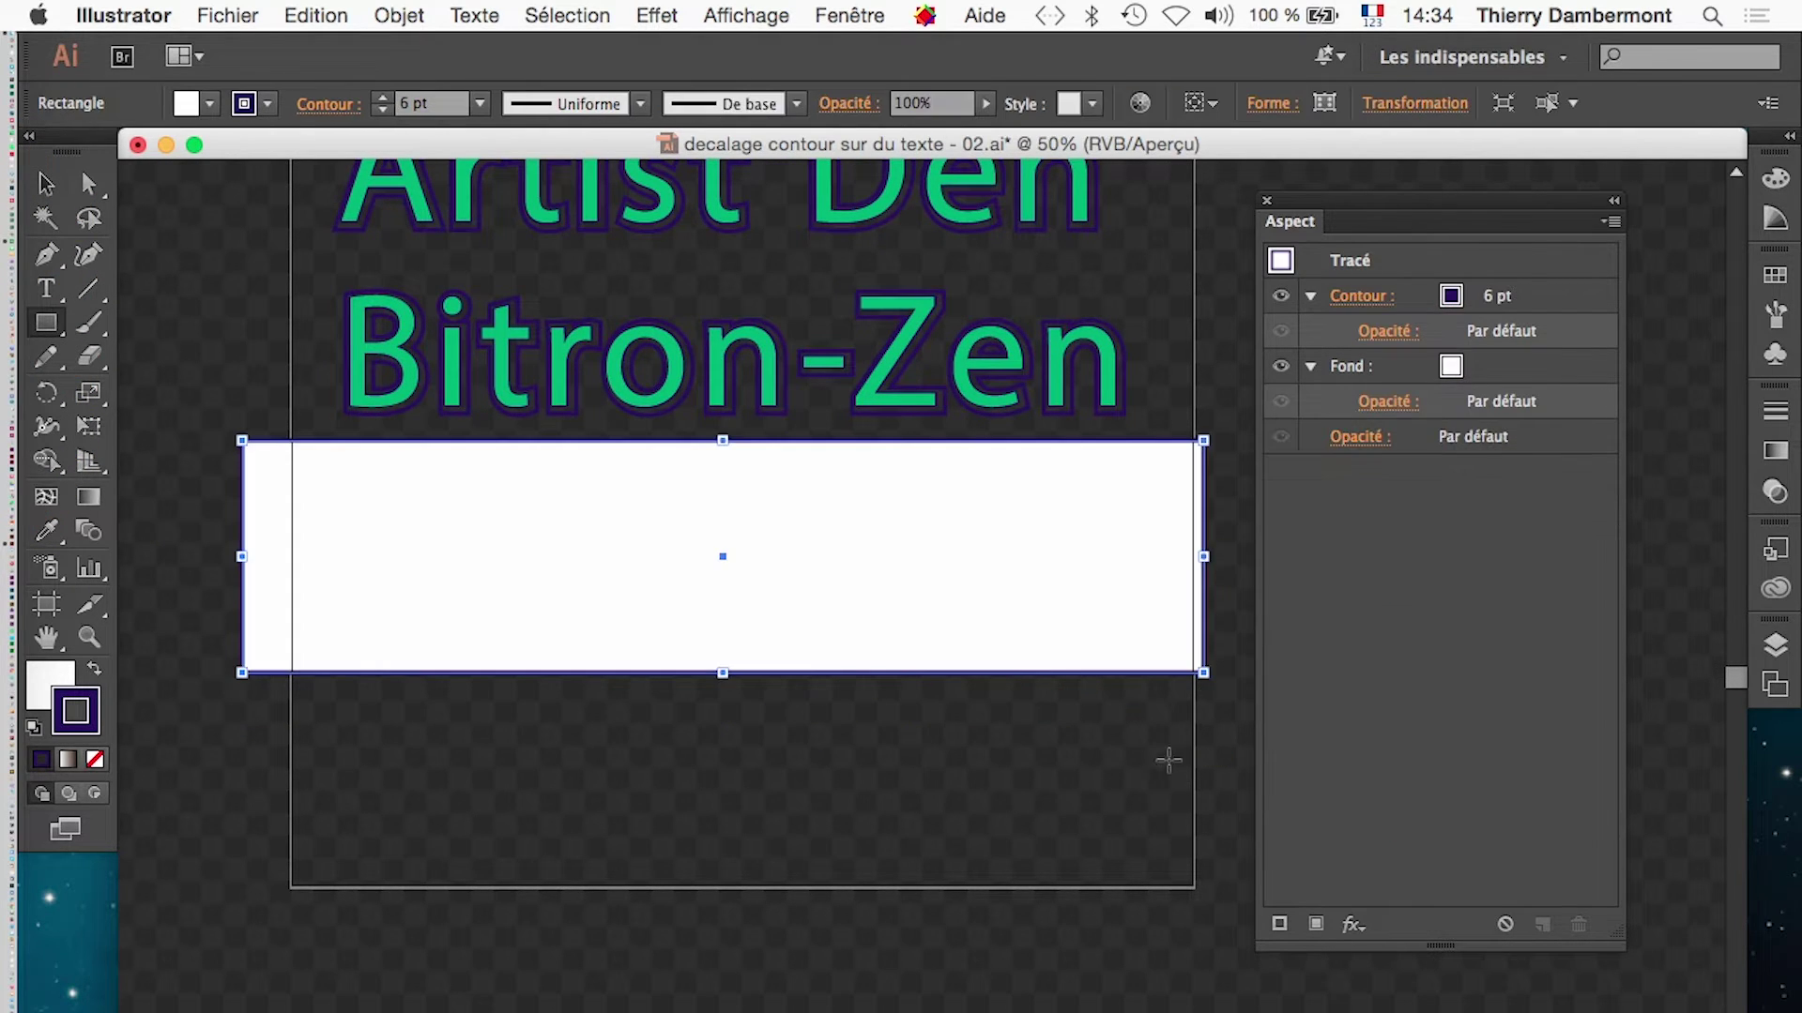
pyautogui.click(1775, 275)
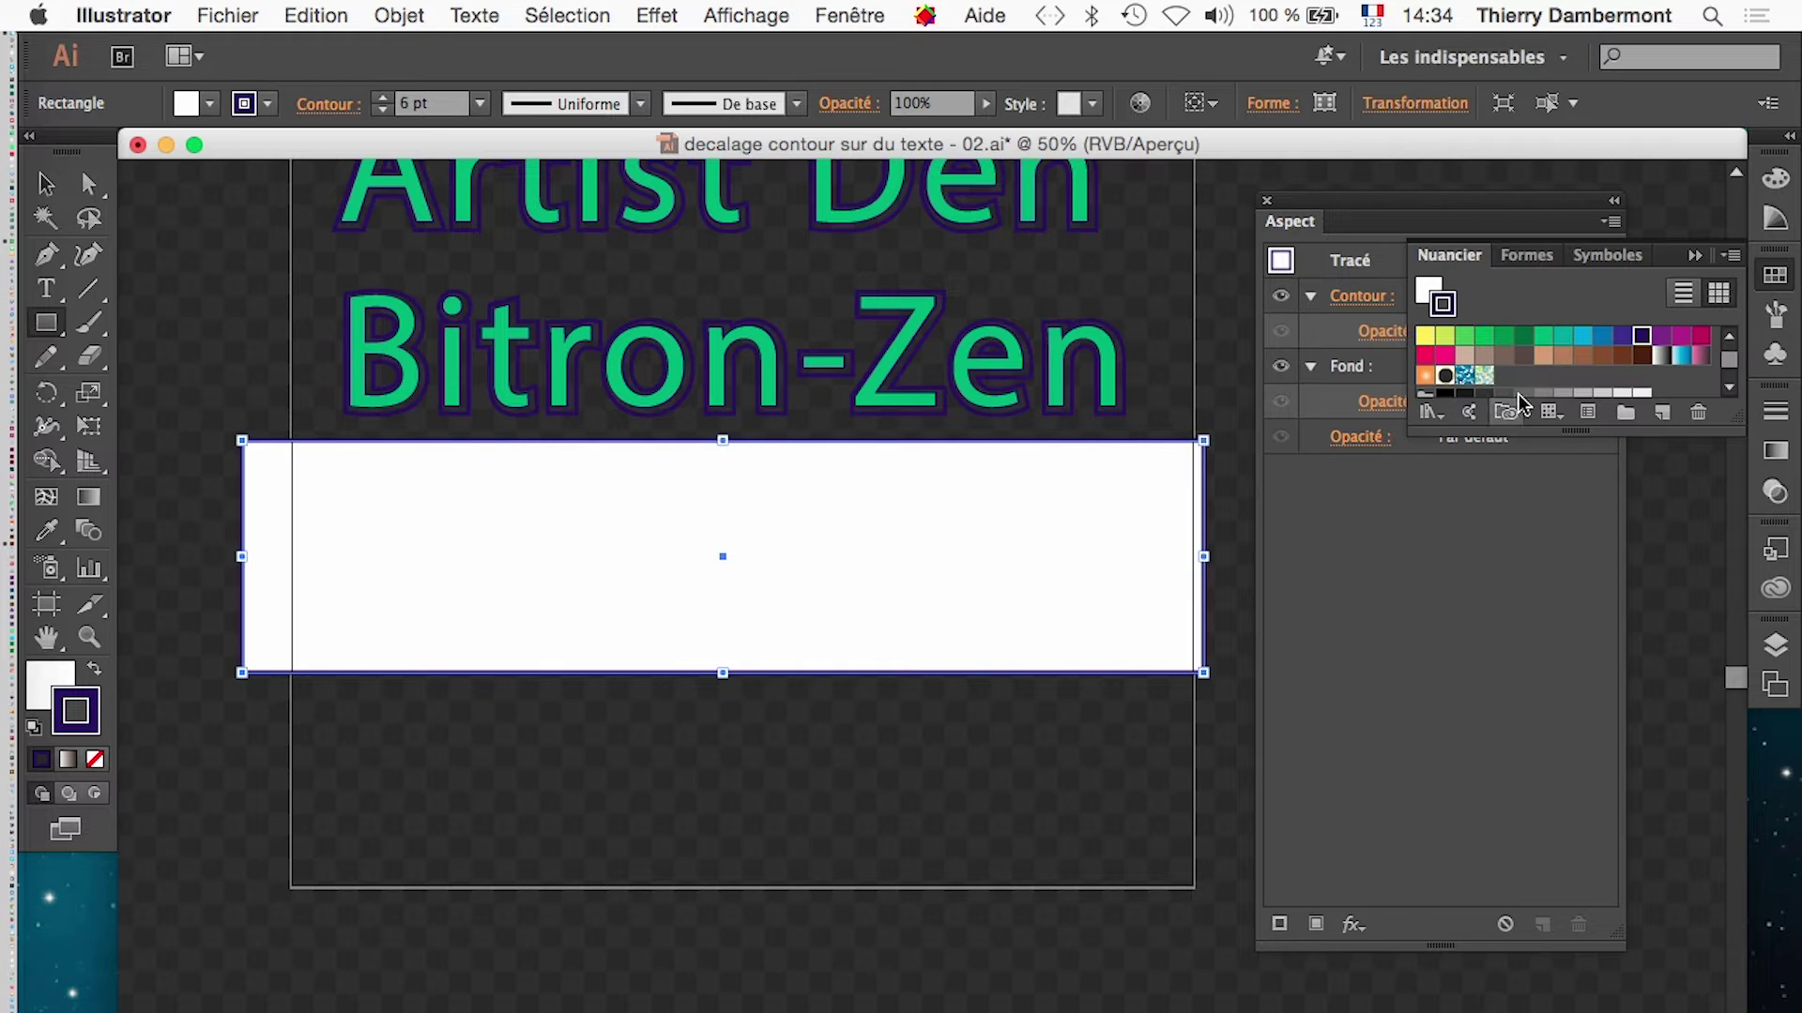
pyautogui.moveTo(1732, 422); pyautogui.dragTo(1735, 699)
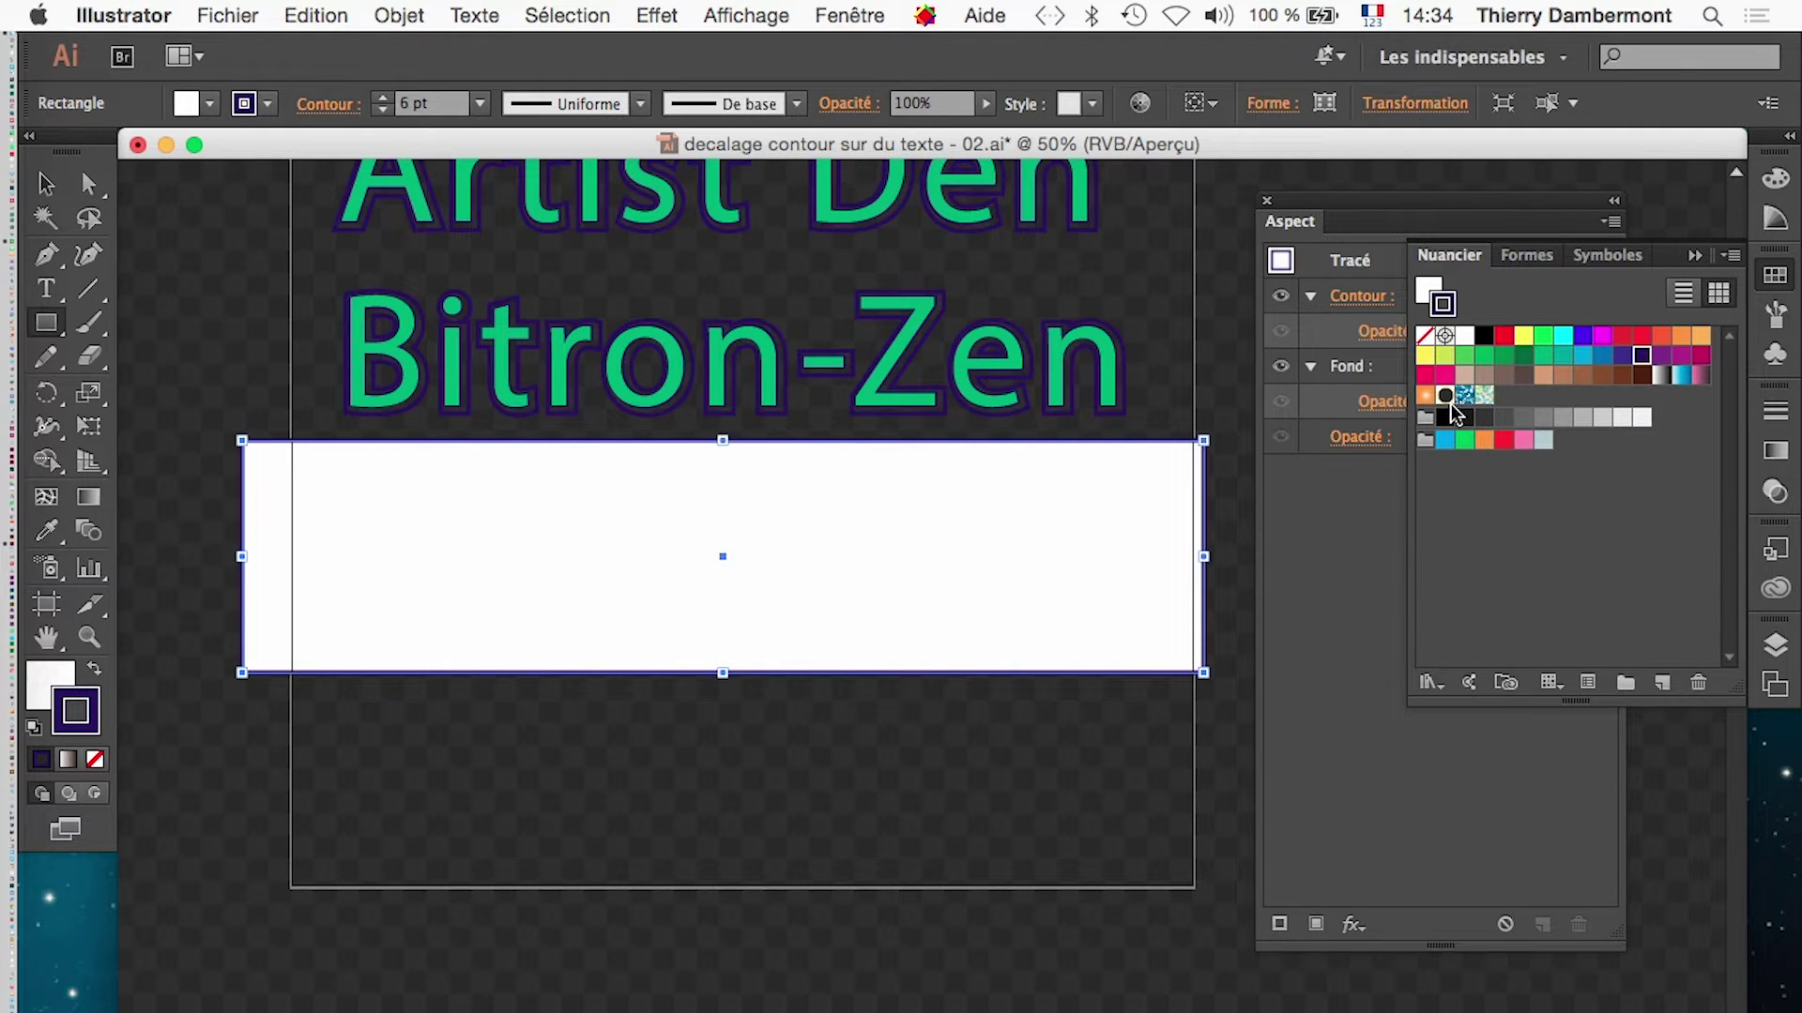
pyautogui.click(1478, 402)
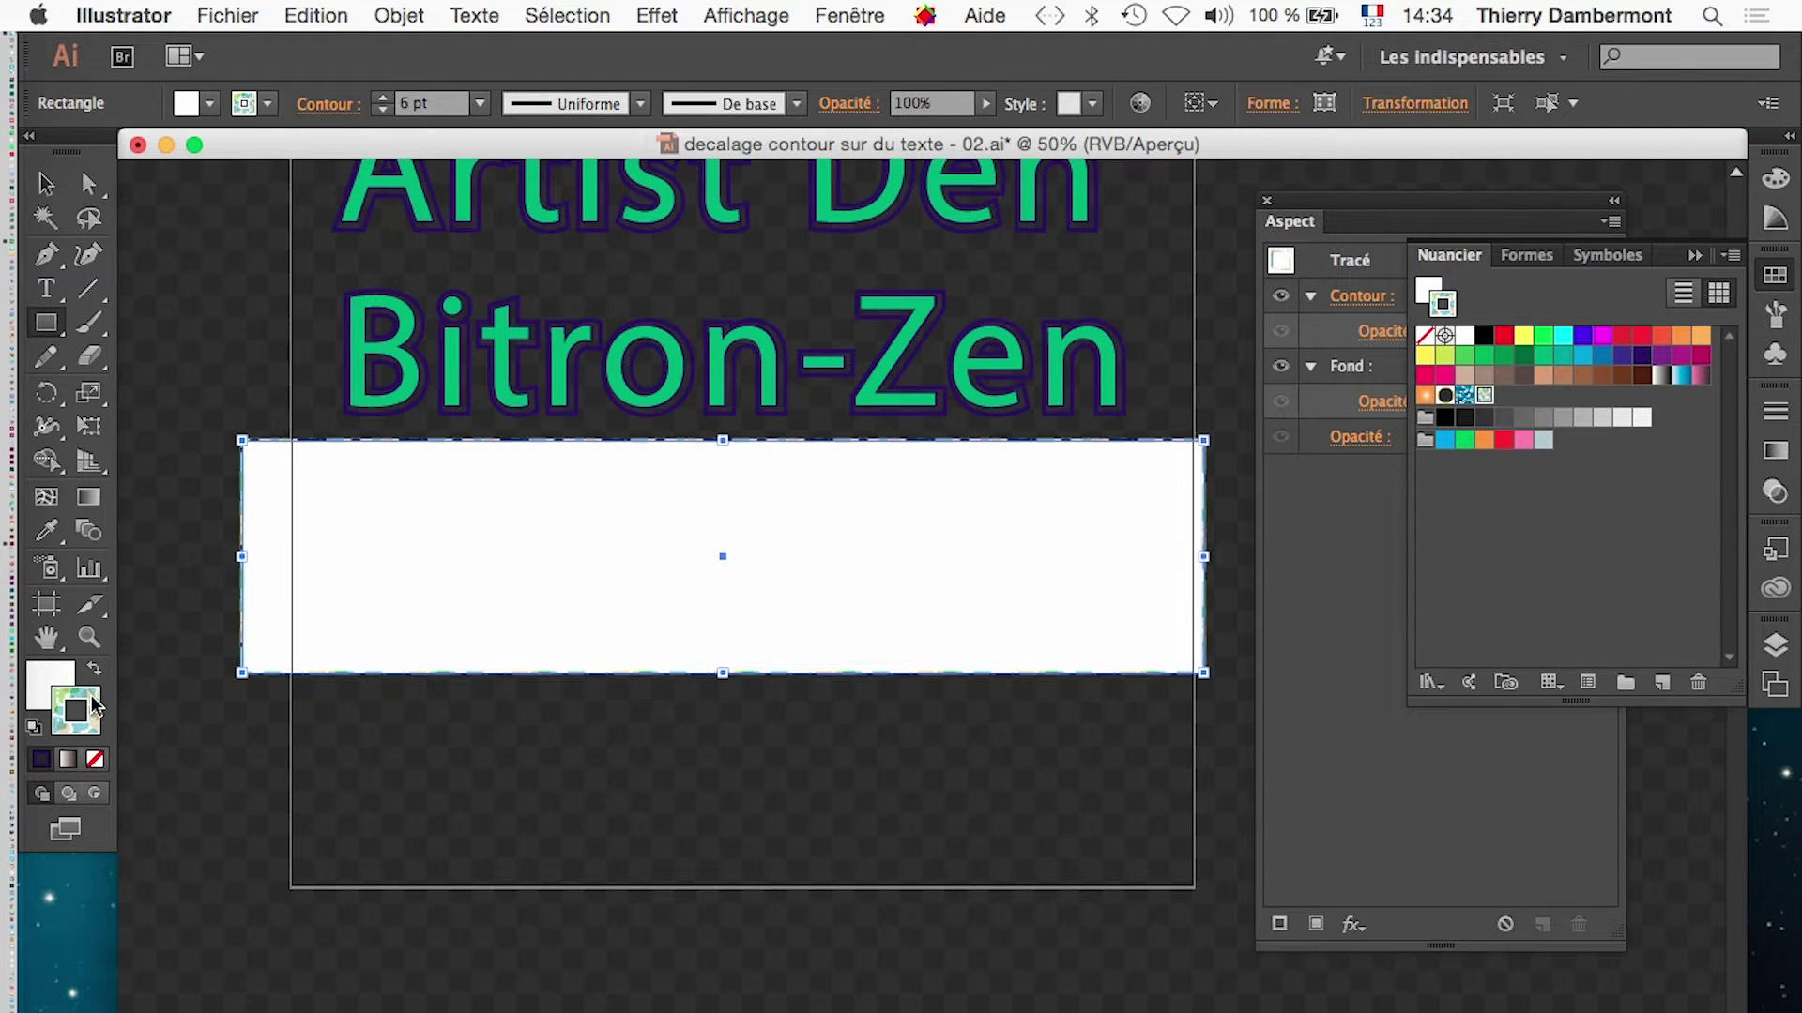
pyautogui.click(93, 670)
pyautogui.click(96, 760)
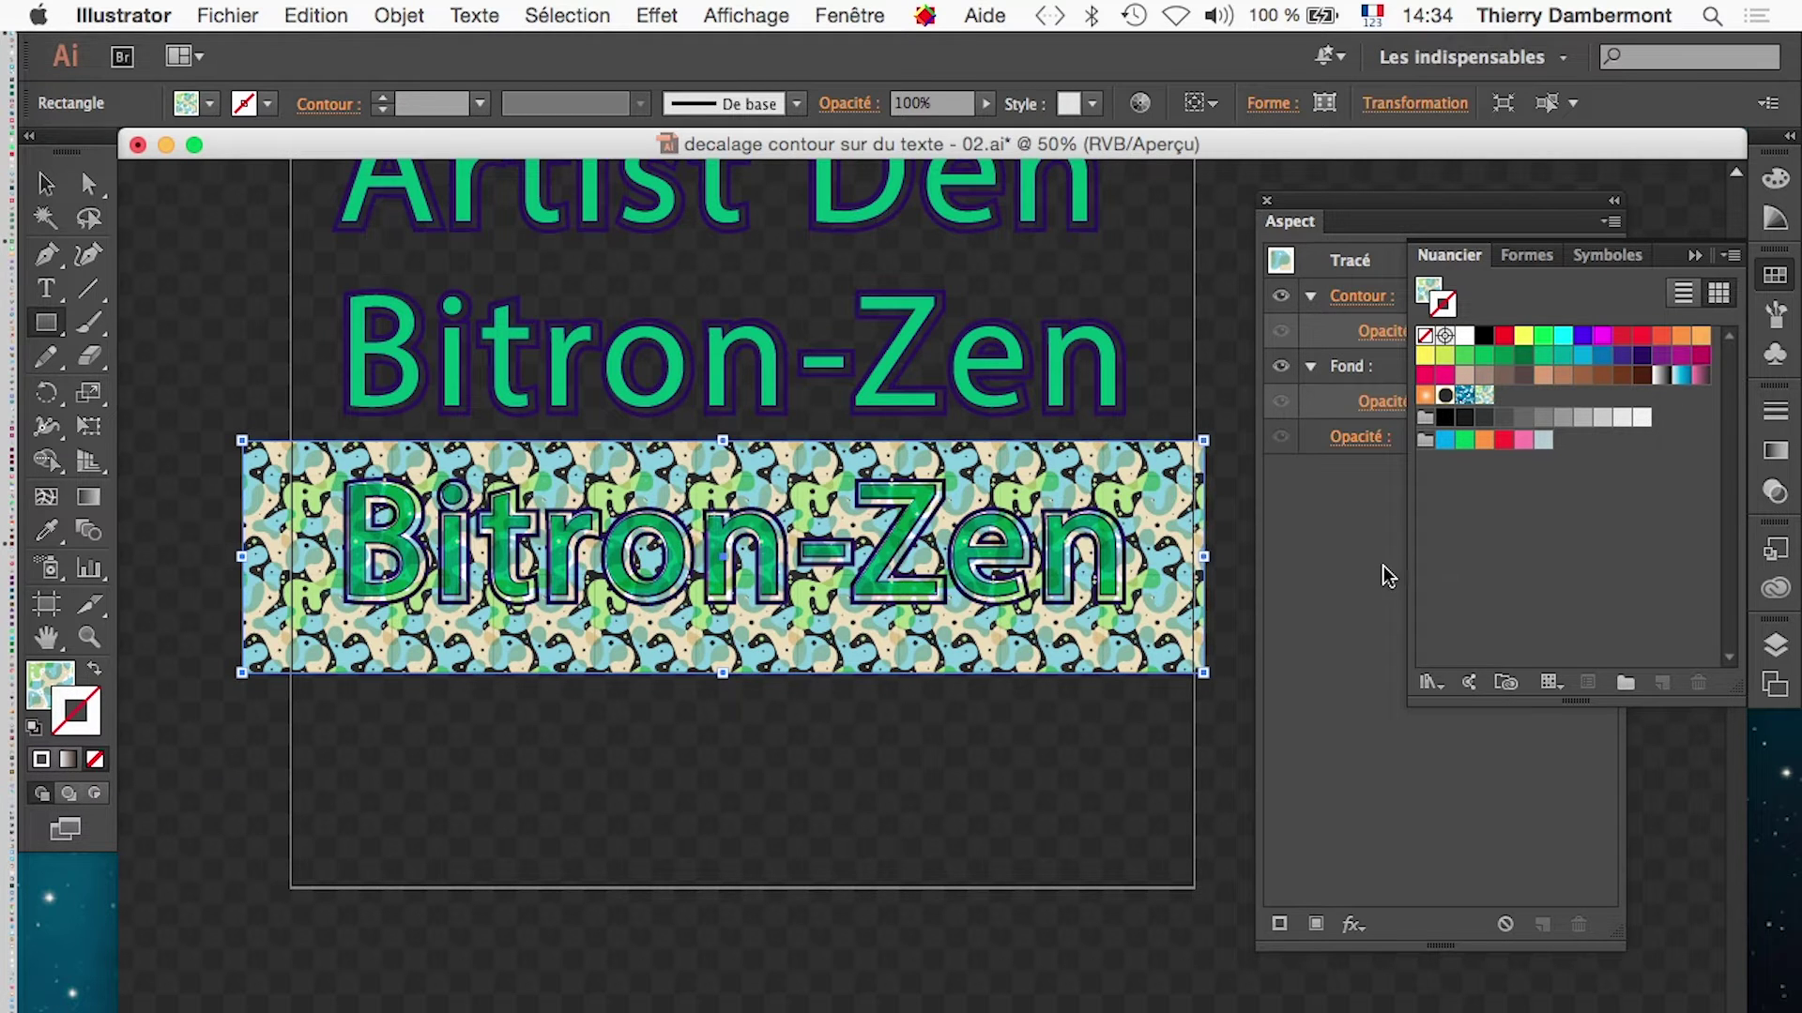
# - Send the patterned rectangle to the back, behind the lowest "Bitron-Zen" line
pyautogui.click(419, 14)
pyautogui.moveTo(733, 83)
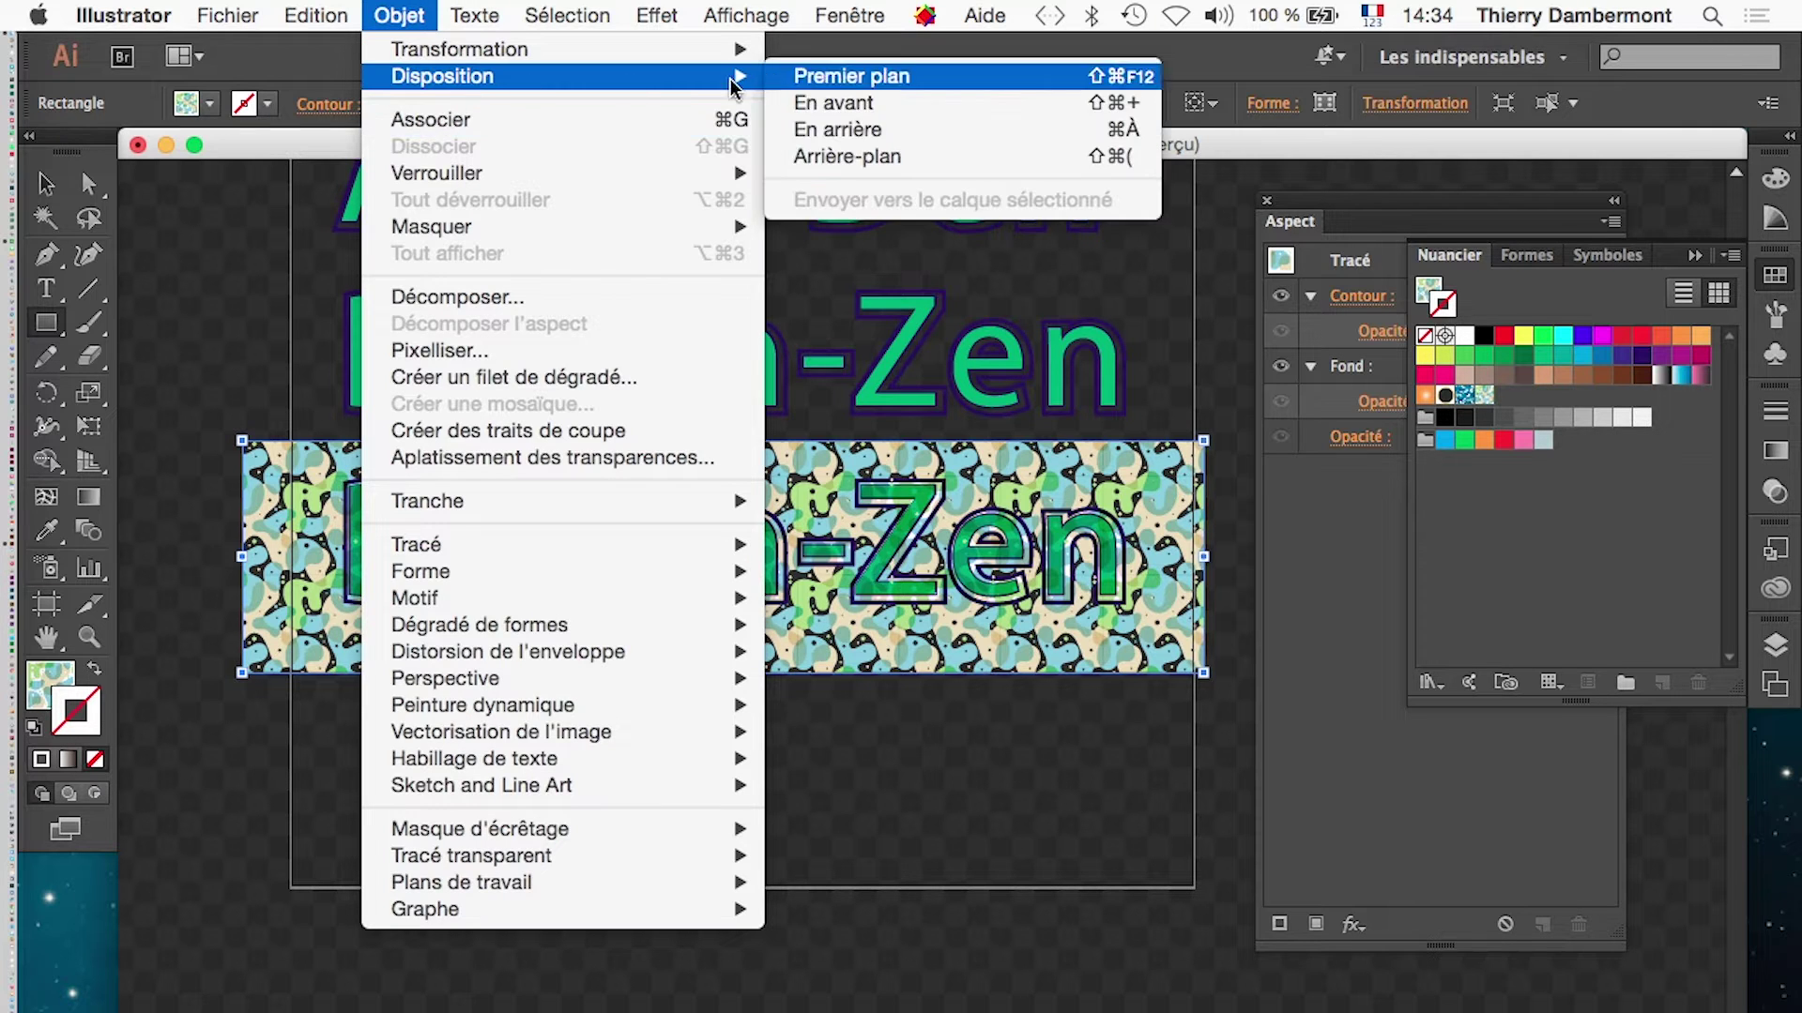
pyautogui.click(847, 157)
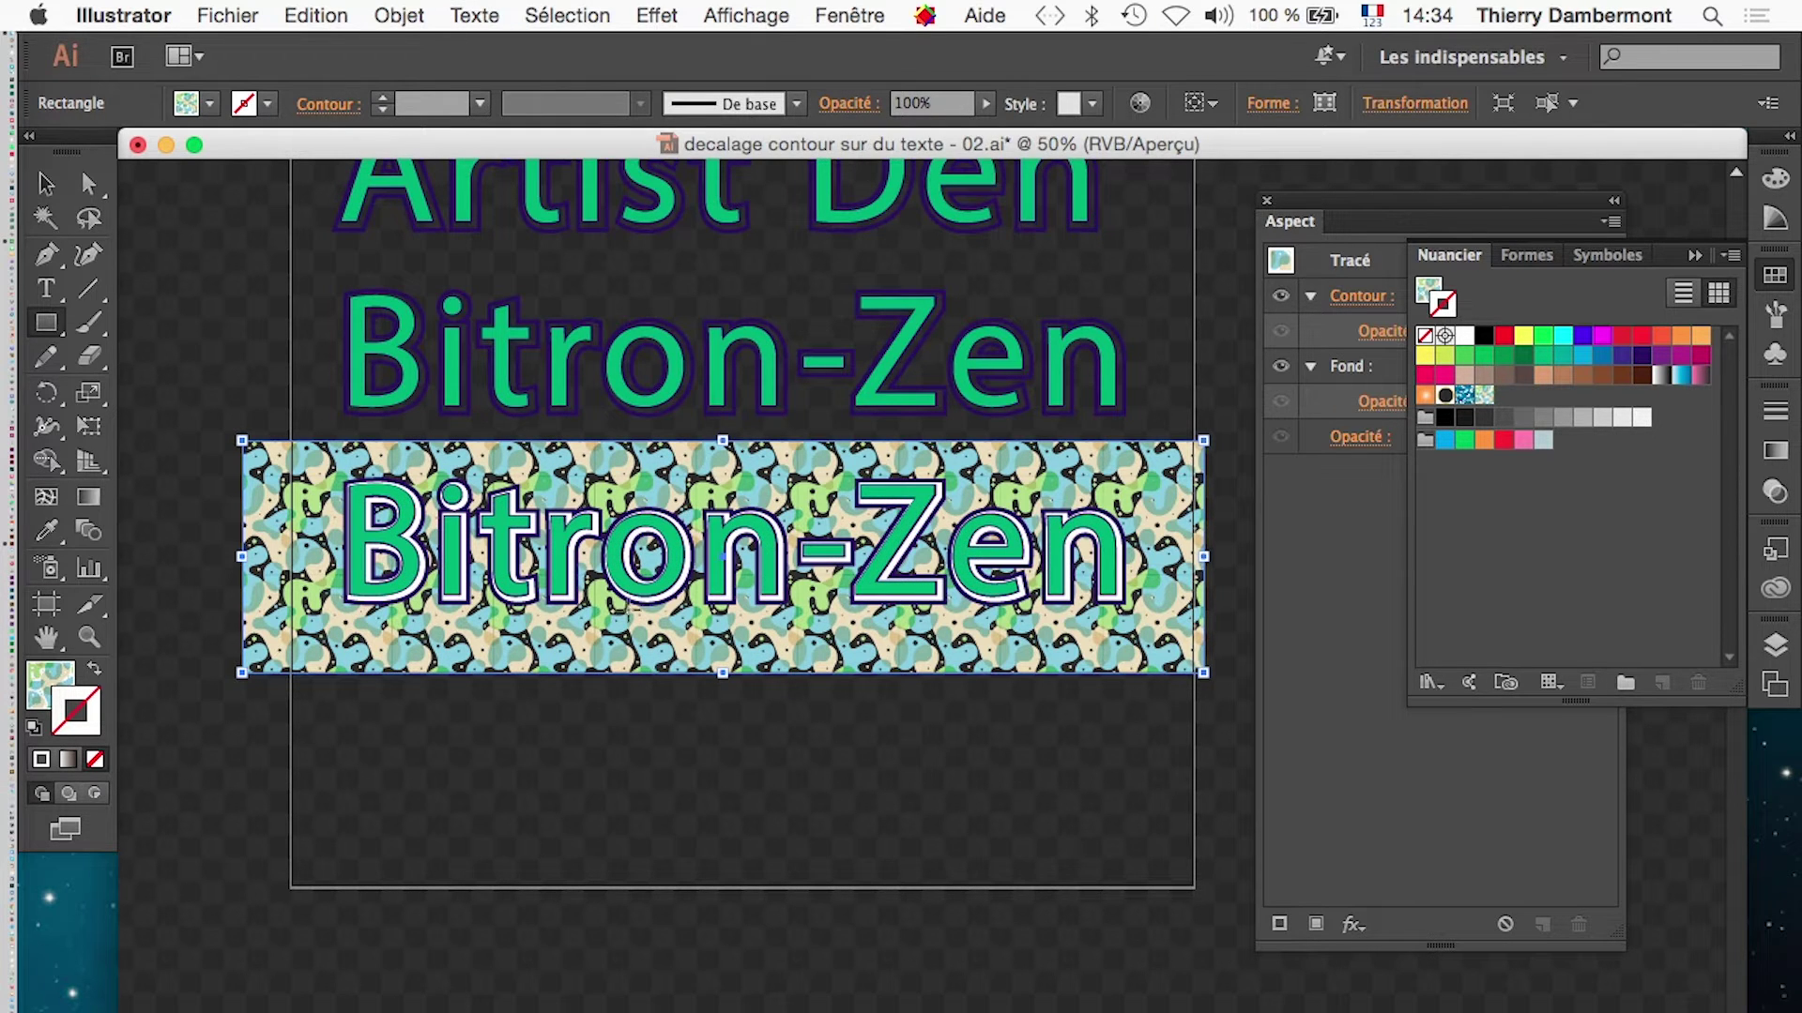
# - Examine the white gap and shifted outline of the lowest "Bitron-Zen" line against the patterned background, up close and as a whole
pyautogui.keyDown('super'); pyautogui.click(633, 600); pyautogui.keyUp('super')
pyautogui.keyDown('super'); pyautogui.click(837, 618); pyautogui.keyUp('super')
pyautogui.keyDown('super'); pyautogui.click(967, 637); pyautogui.keyUp('super')
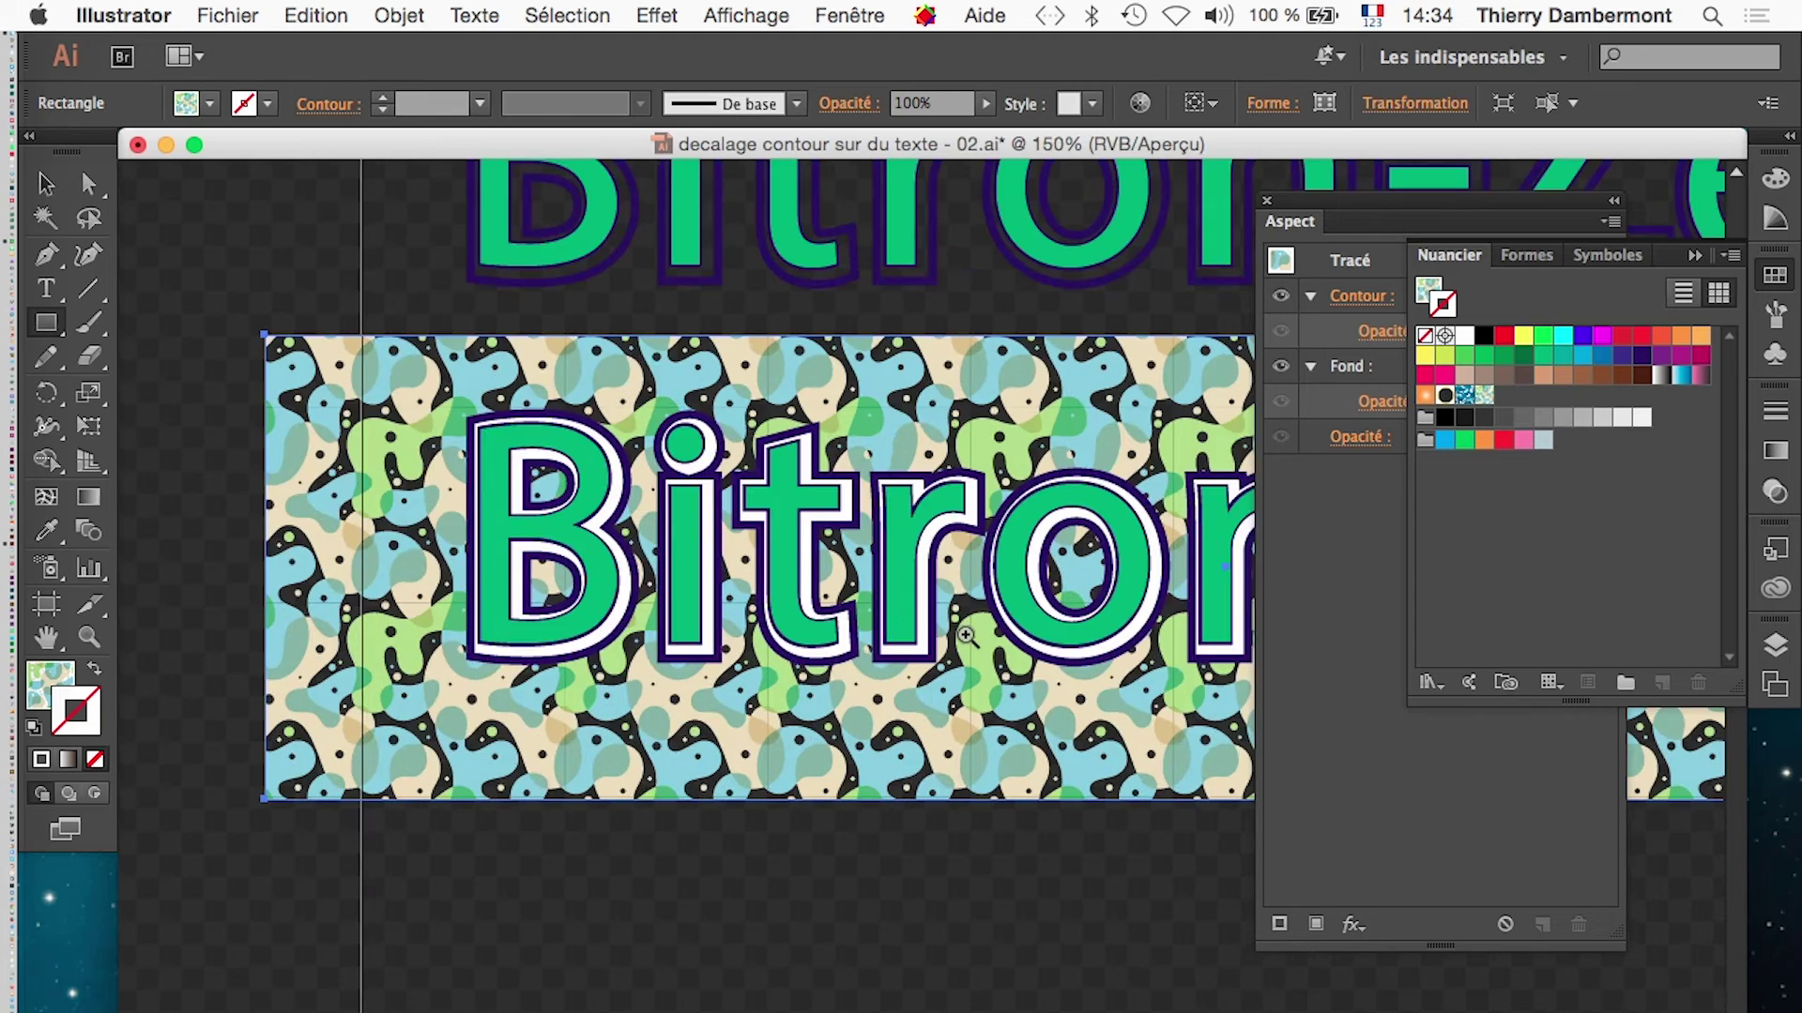
pyautogui.keyDown('super'); pyautogui.click(977, 646); pyautogui.keyUp('super')
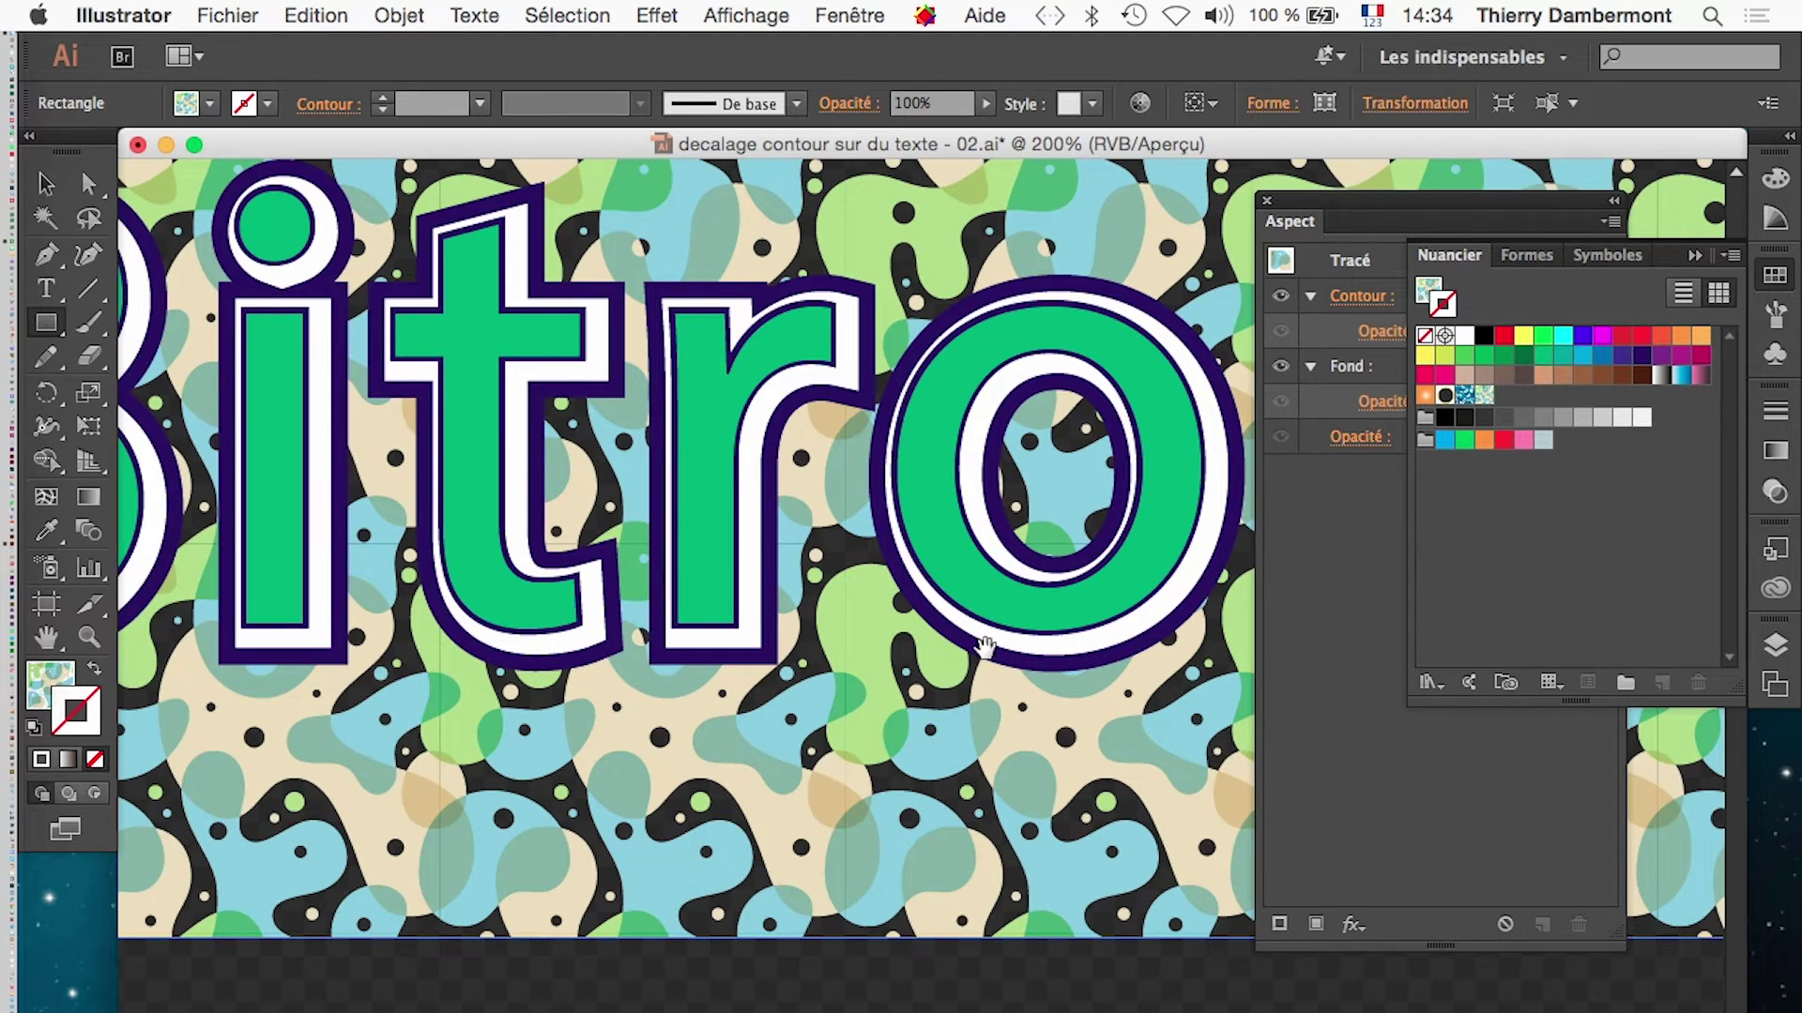
pyautogui.moveTo(985, 646); pyautogui.dragTo(680, 856)
pyautogui.moveTo(938, 851); pyautogui.dragTo(771, 791)
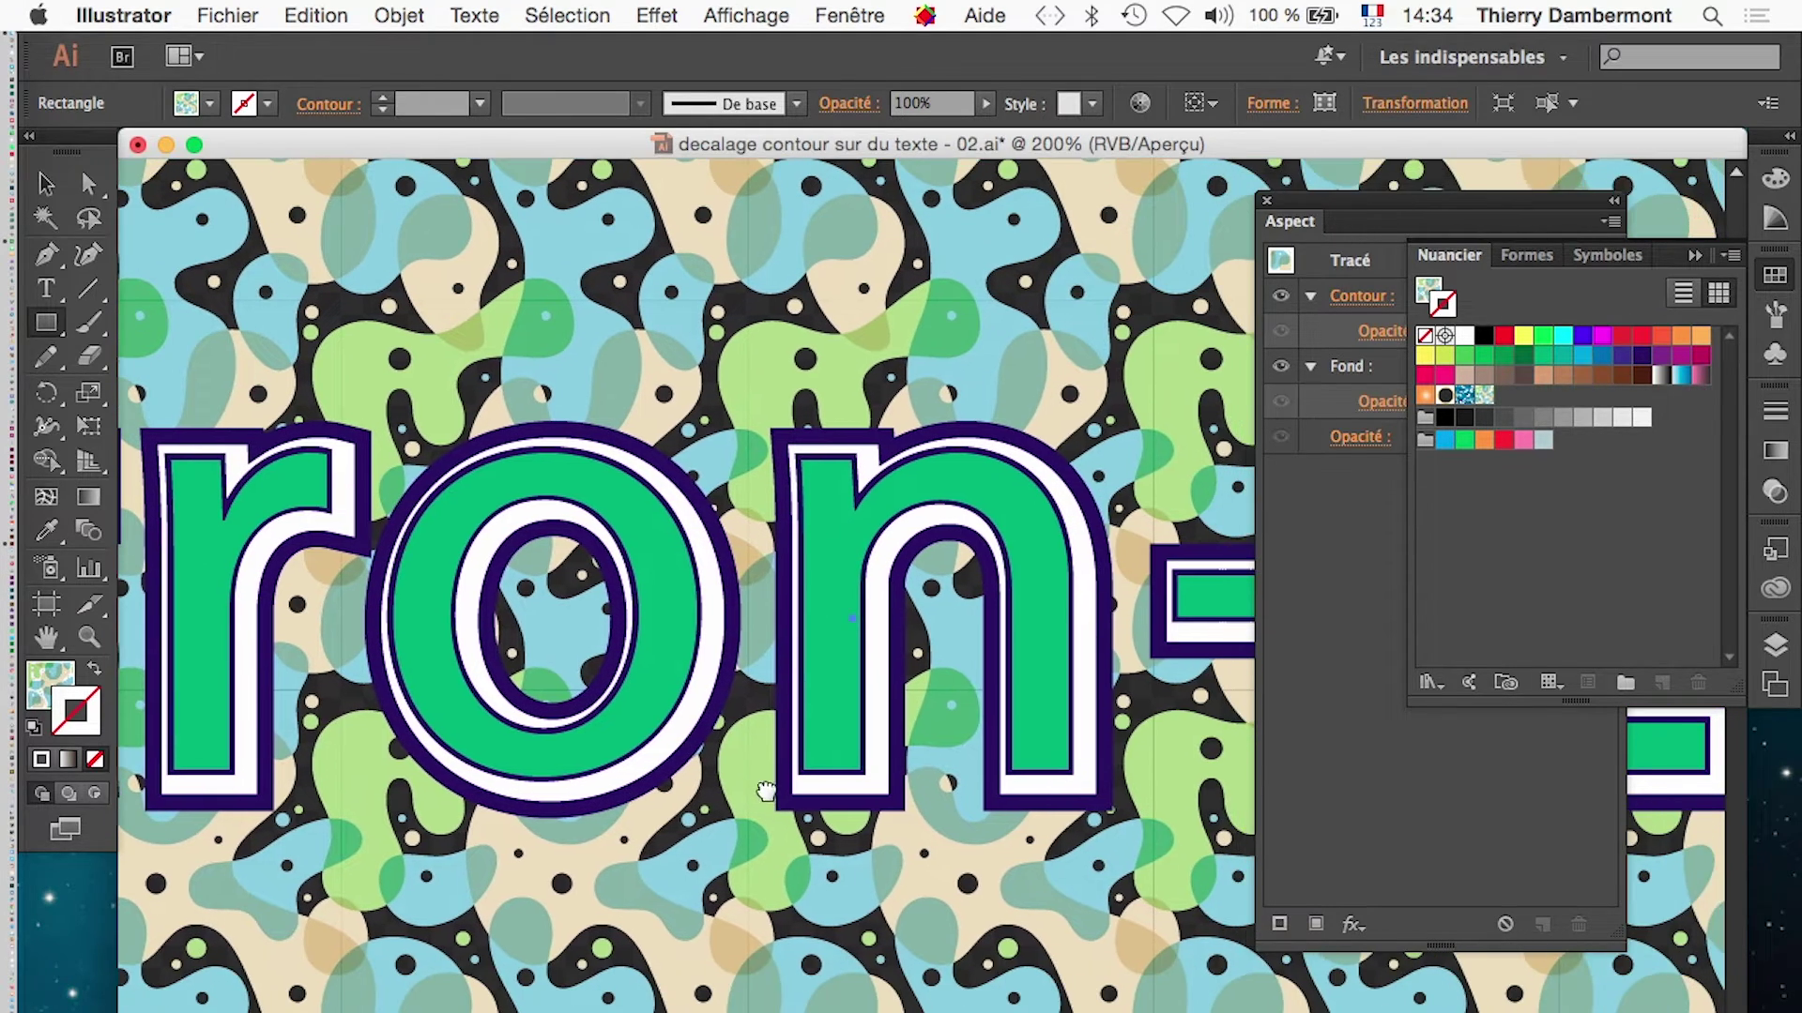
pyautogui.keyDown('alt'); pyautogui.click(926, 748); pyautogui.keyUp('alt')
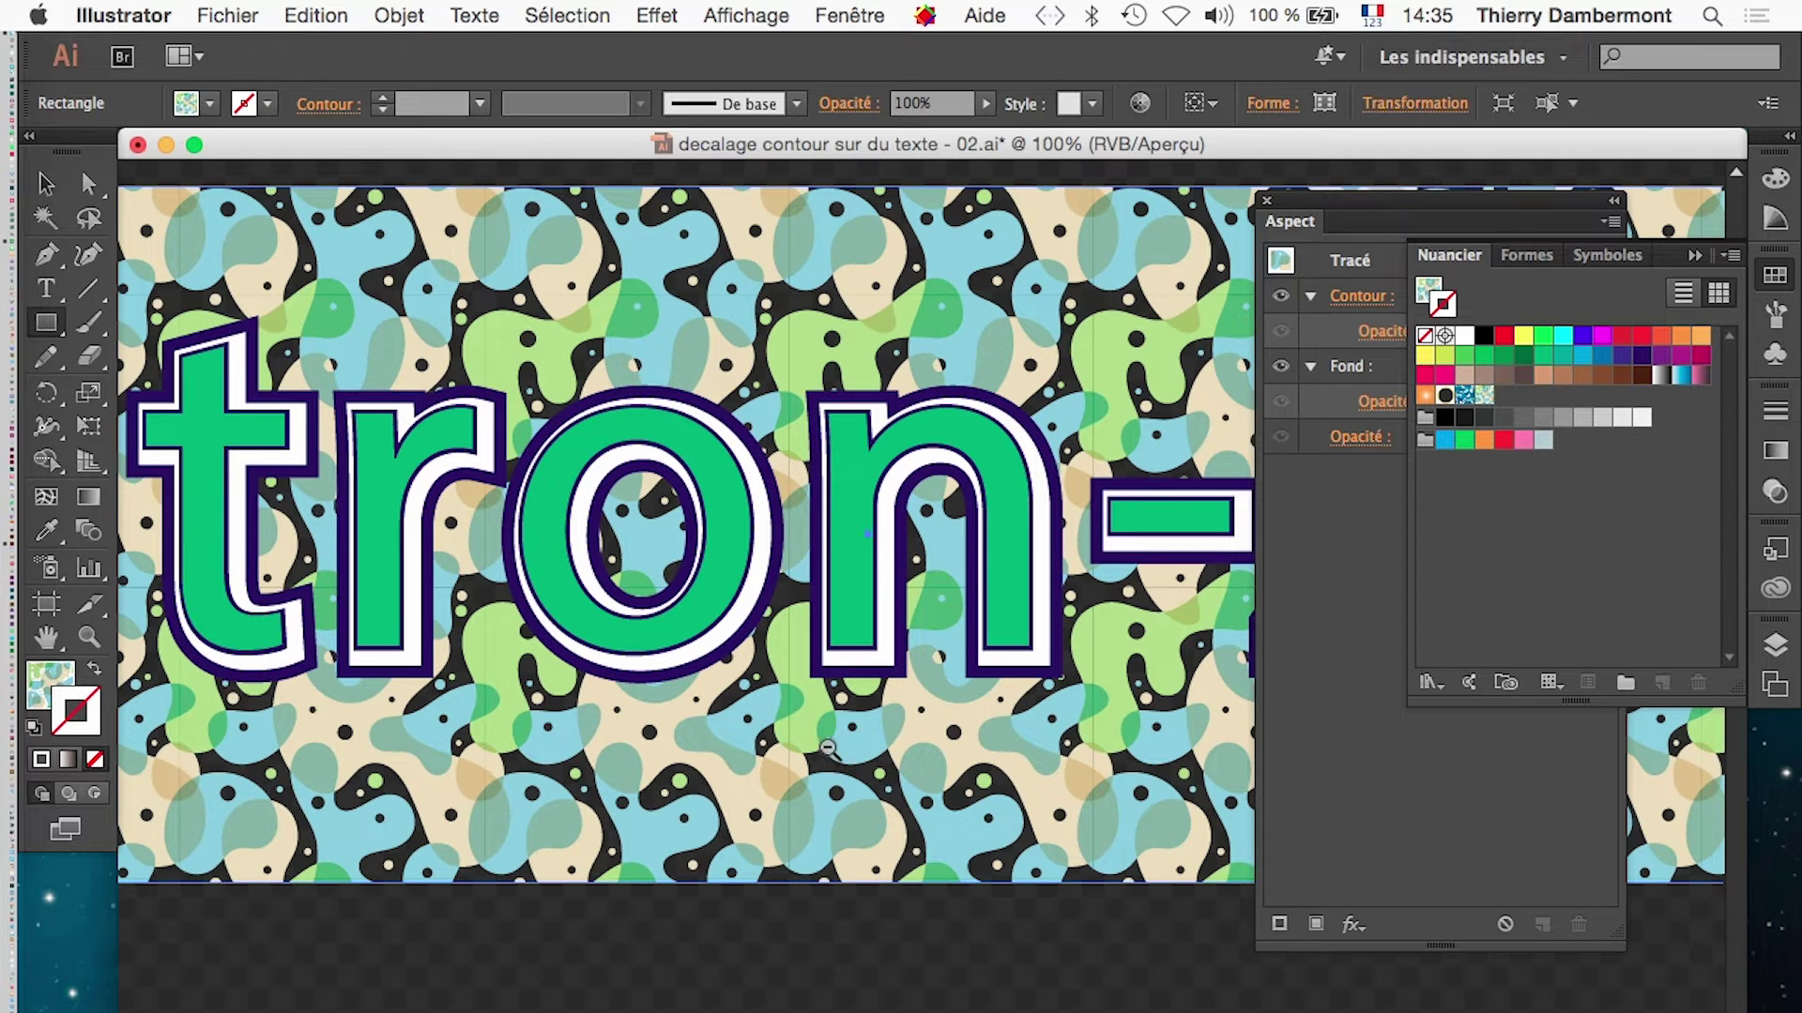
pyautogui.keyDown('alt'); pyautogui.click(831, 756); pyautogui.keyUp('alt')
pyautogui.keyDown('alt'); pyautogui.click(841, 751); pyautogui.keyUp('alt')
pyautogui.keyDown('alt'); pyautogui.click(836, 715); pyautogui.keyUp('alt')
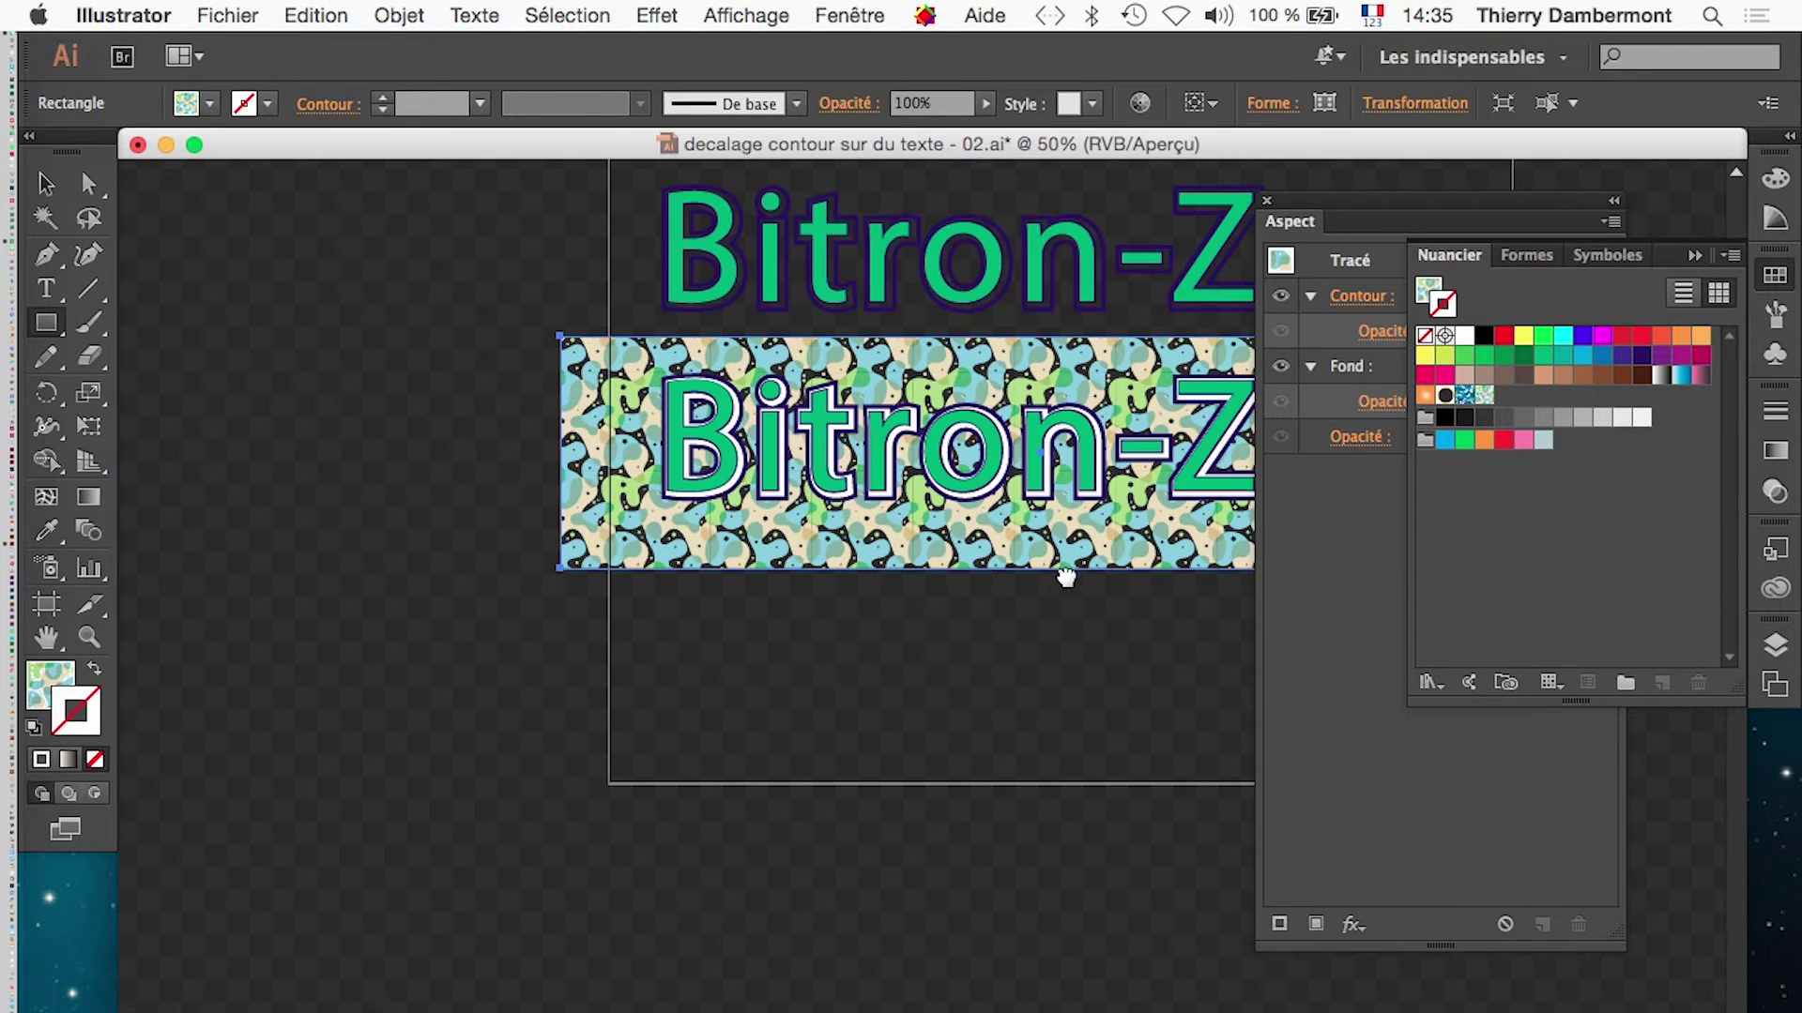
pyautogui.moveTo(1067, 575); pyautogui.dragTo(643, 591)
pyautogui.click(600, 577)
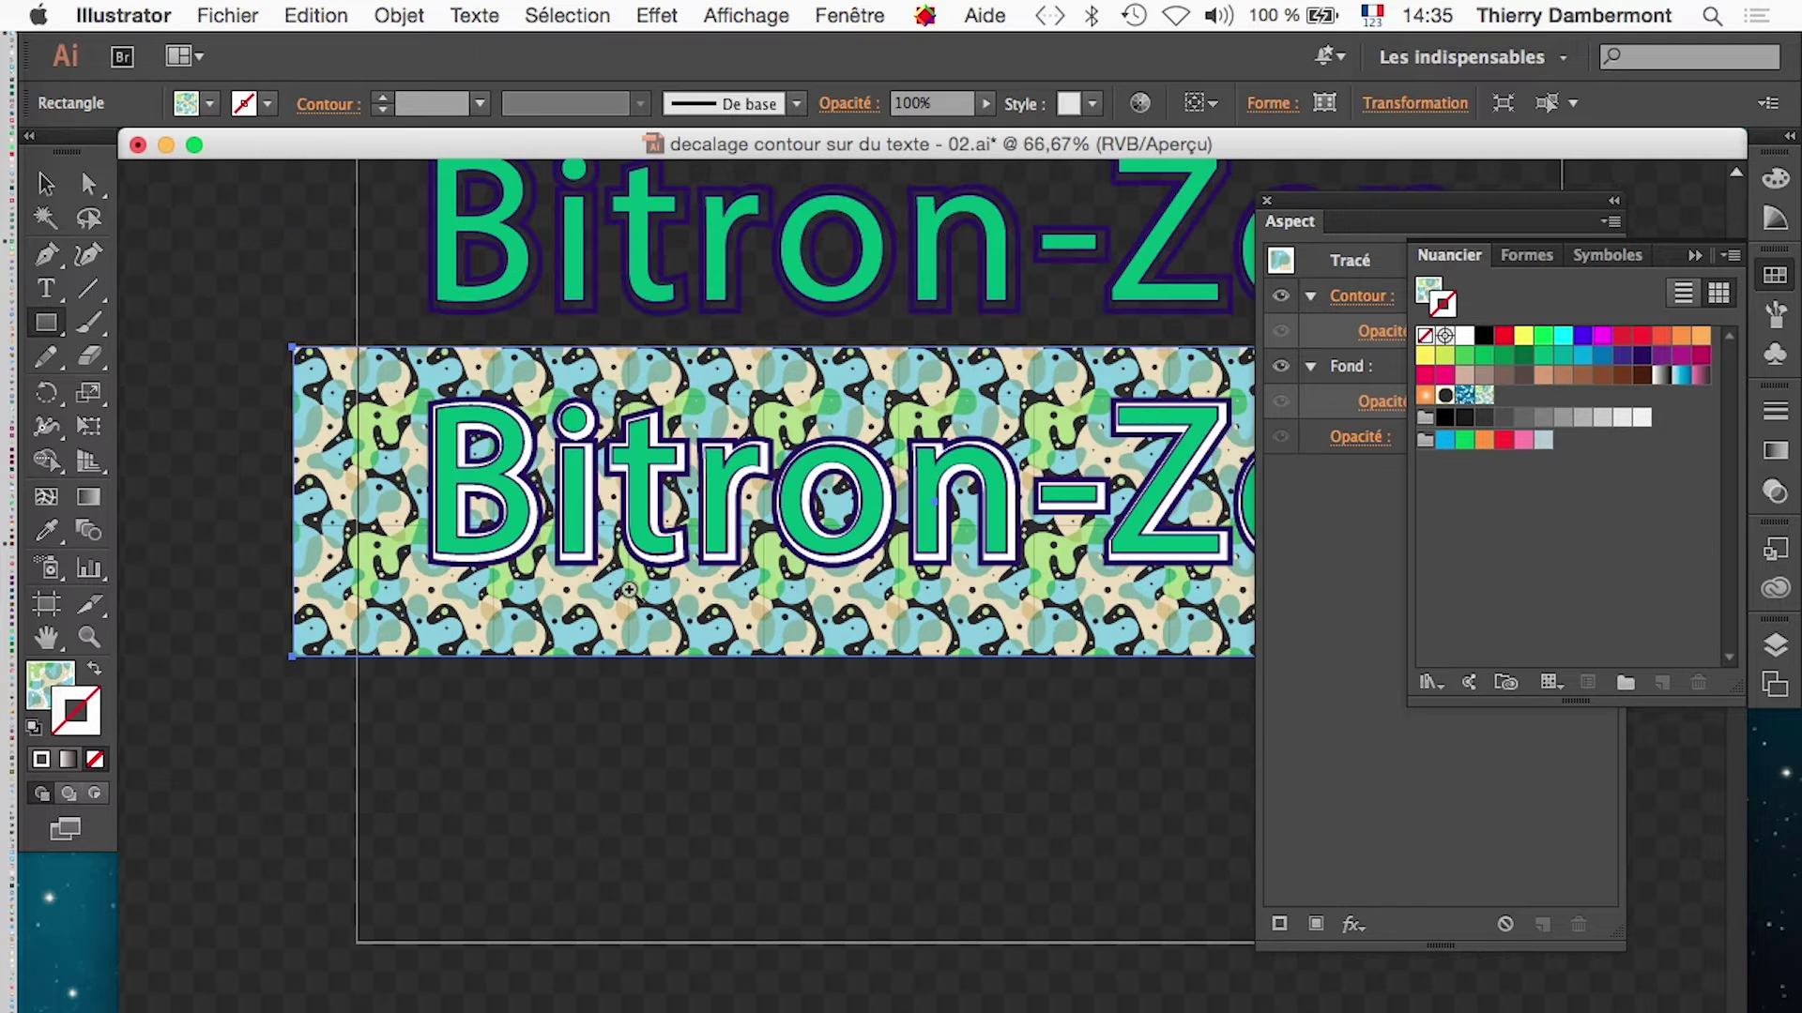
pyautogui.click(772, 592)
pyautogui.click(966, 628)
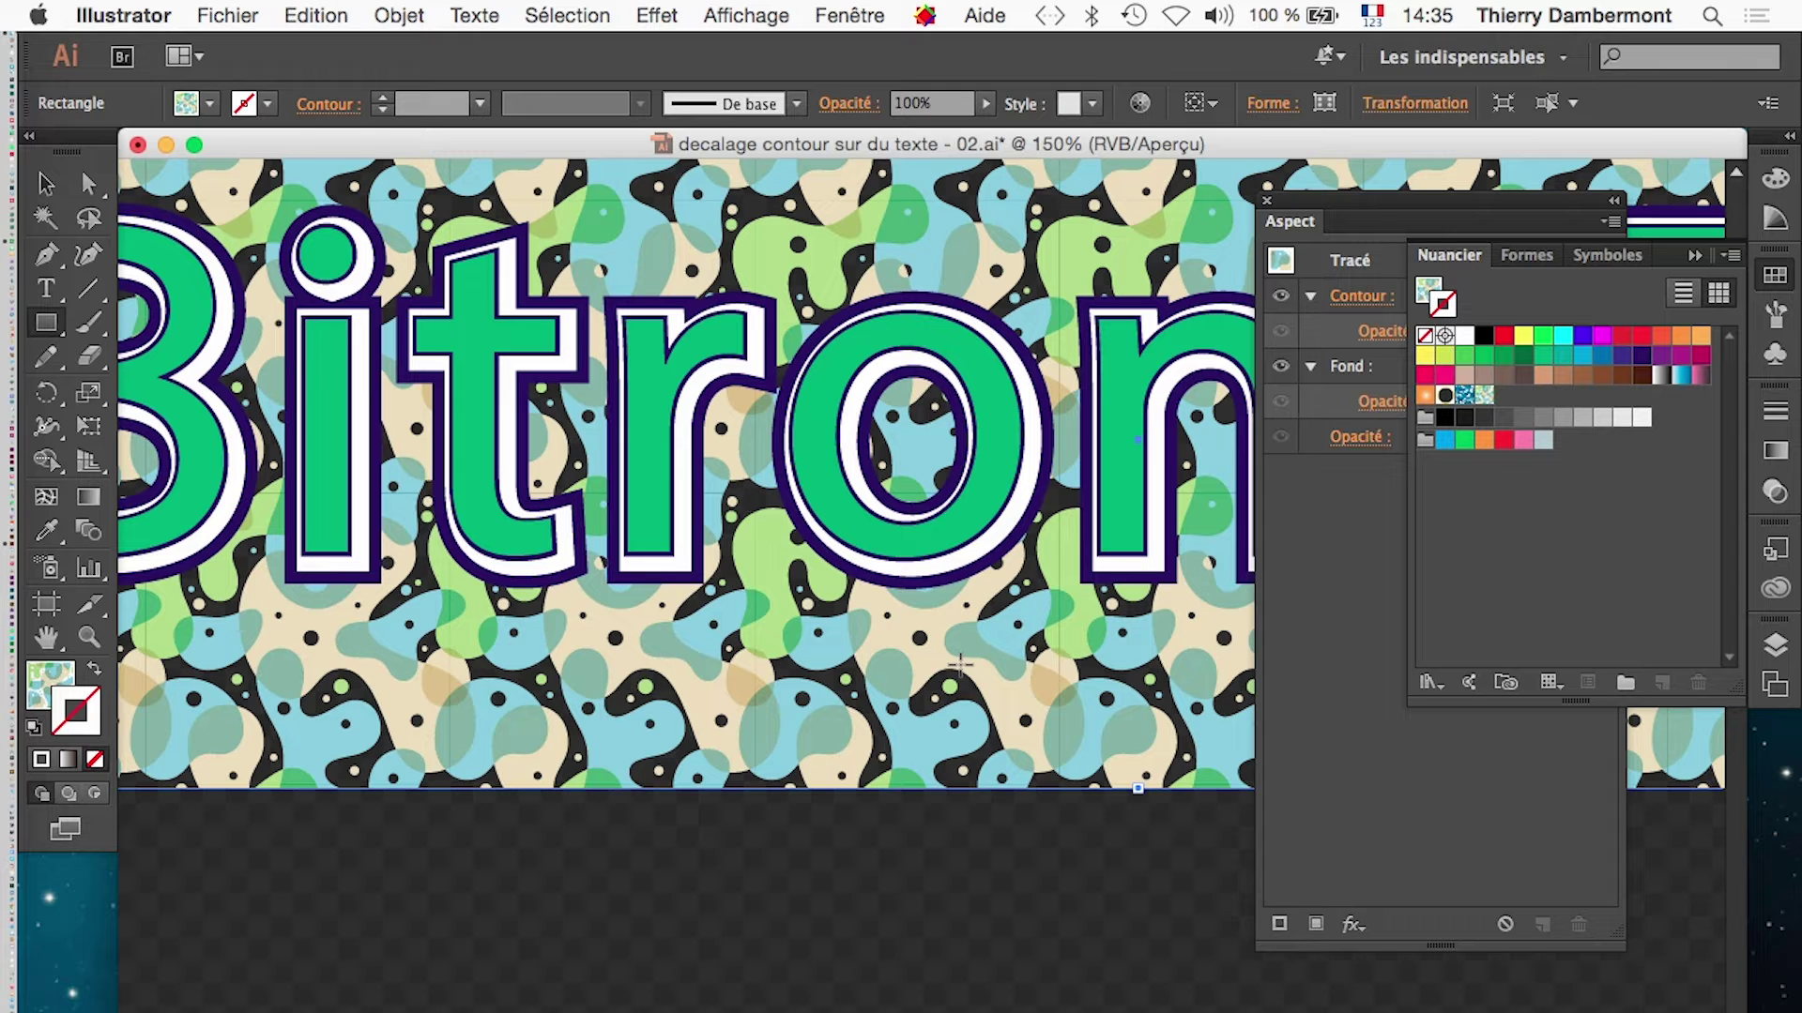
pyautogui.keyDown('alt'); pyautogui.keyDown('super'); pyautogui.click(932, 529); pyautogui.keyUp('super'); pyautogui.keyUp('alt')
pyautogui.keyDown('alt'); pyautogui.keyDown('super'); pyautogui.click(933, 530); pyautogui.keyUp('super'); pyautogui.keyUp('alt')
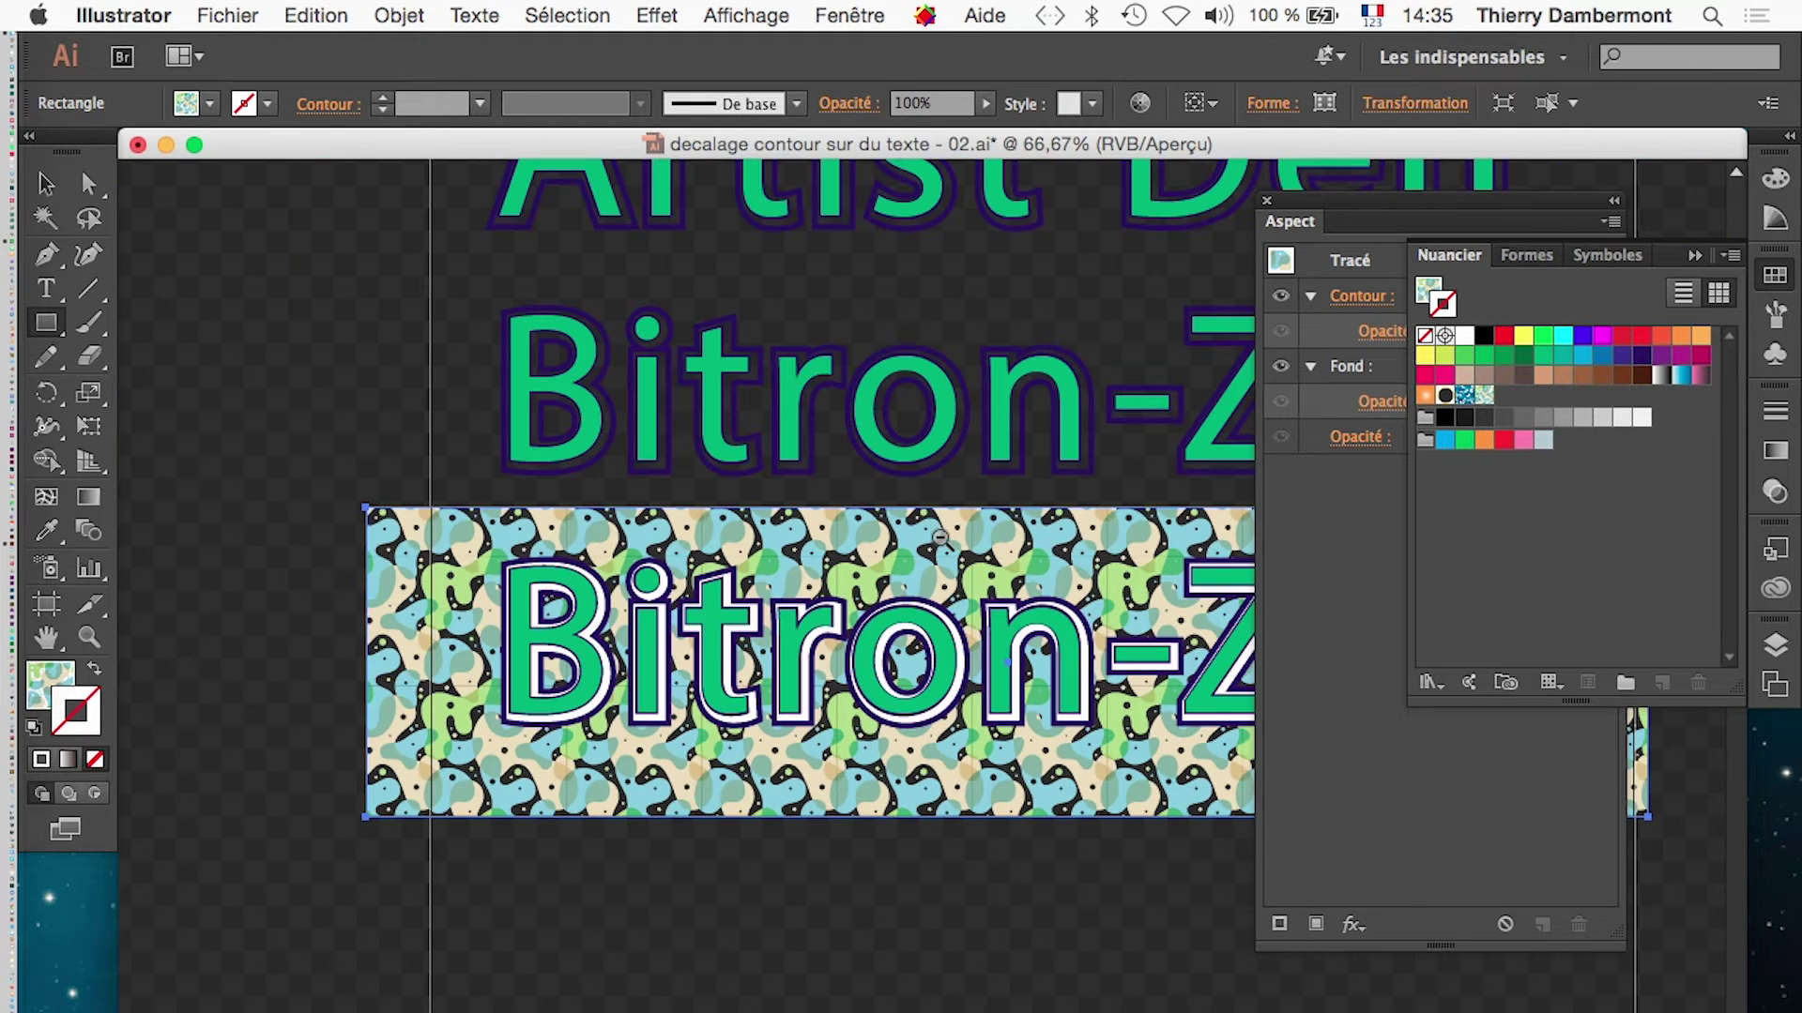
pyautogui.keyDown('alt'); pyautogui.keyDown('super'); pyautogui.click(950, 550); pyautogui.keyUp('super'); pyautogui.keyUp('alt')
pyautogui.scroll(-3, 982, 692)
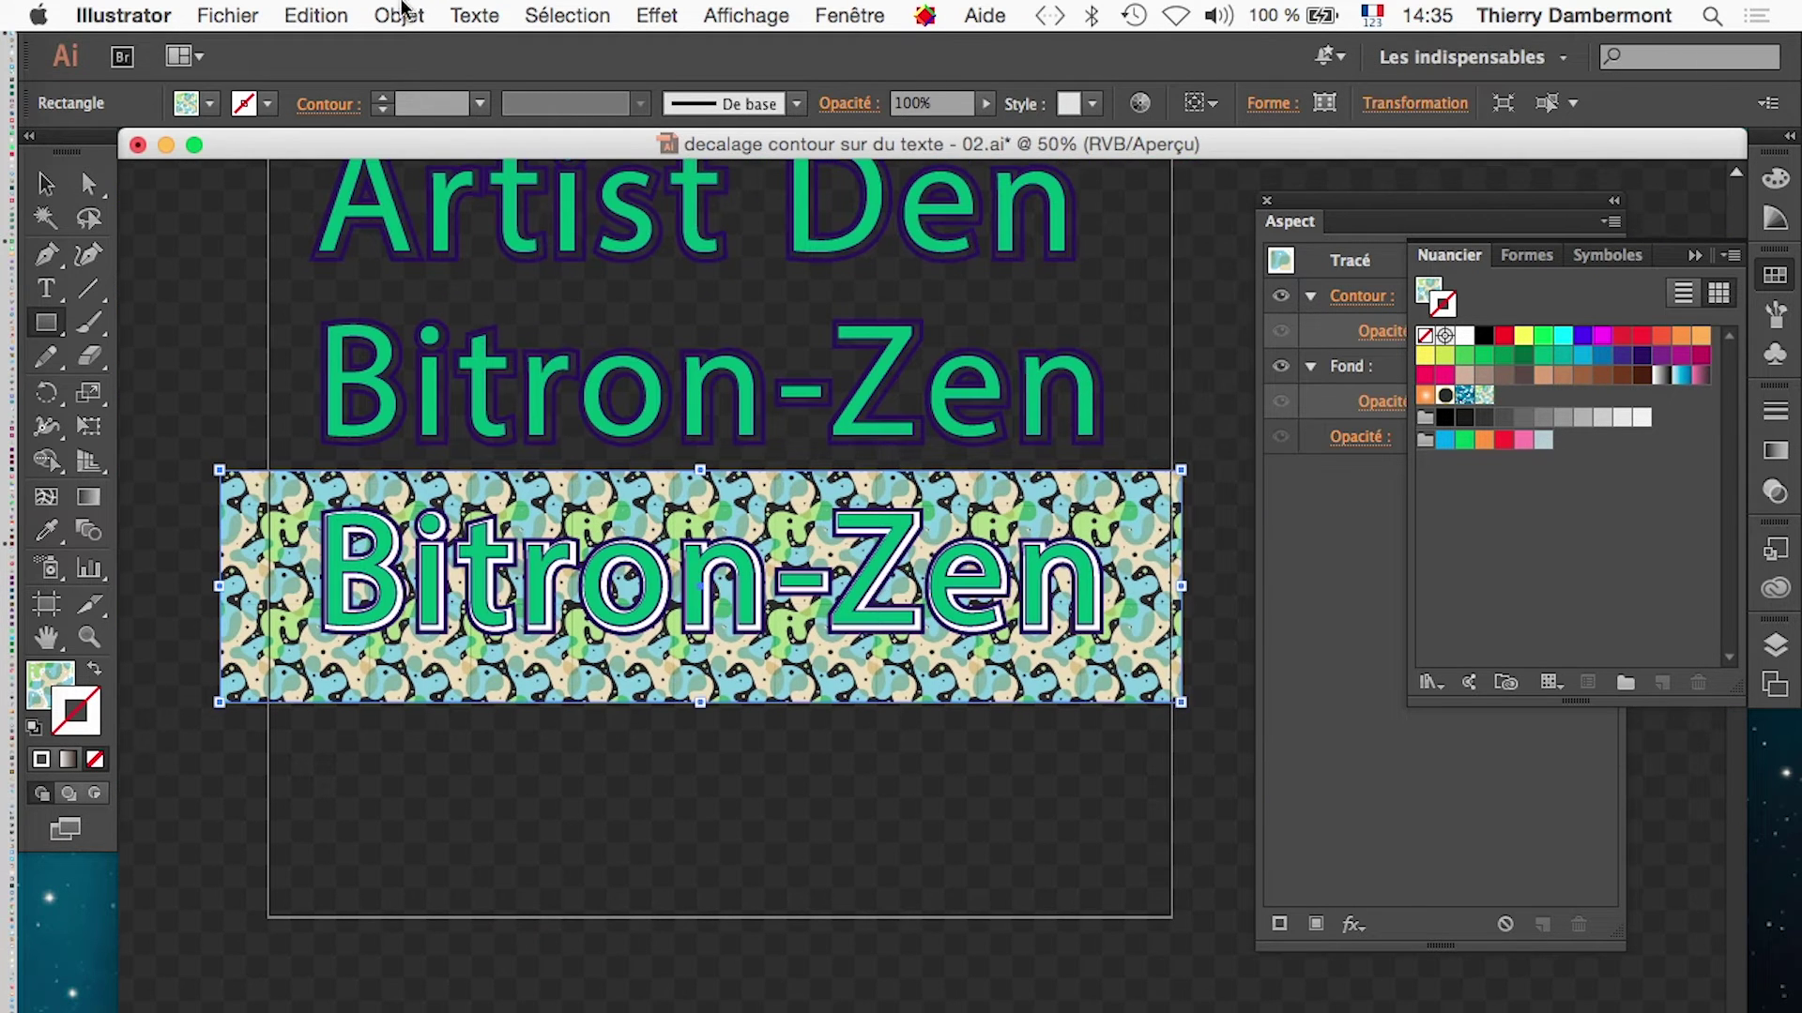
# - Save the document as "decalage contour sur du texte - 03.ai" in Illustrator CC format with the default options
pyautogui.click(228, 15)
pyautogui.click(297, 253)
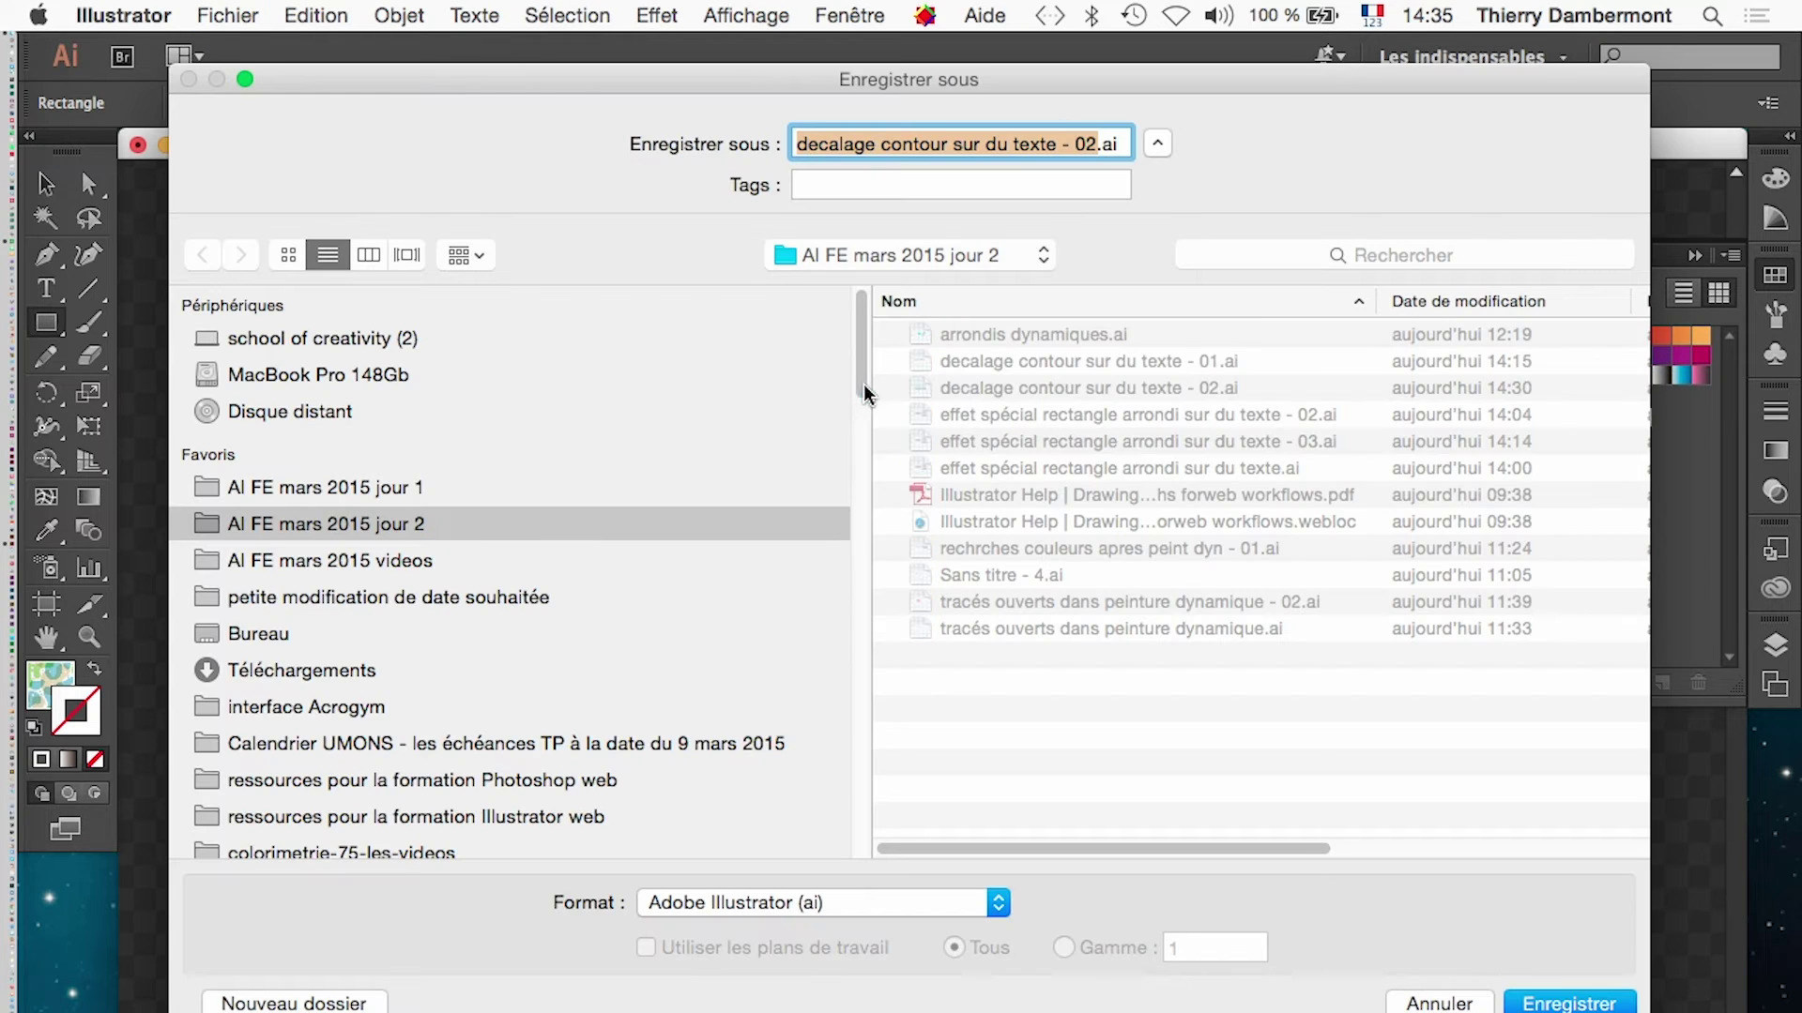
pyautogui.click(1090, 146)
pyautogui.press('BackSpace')
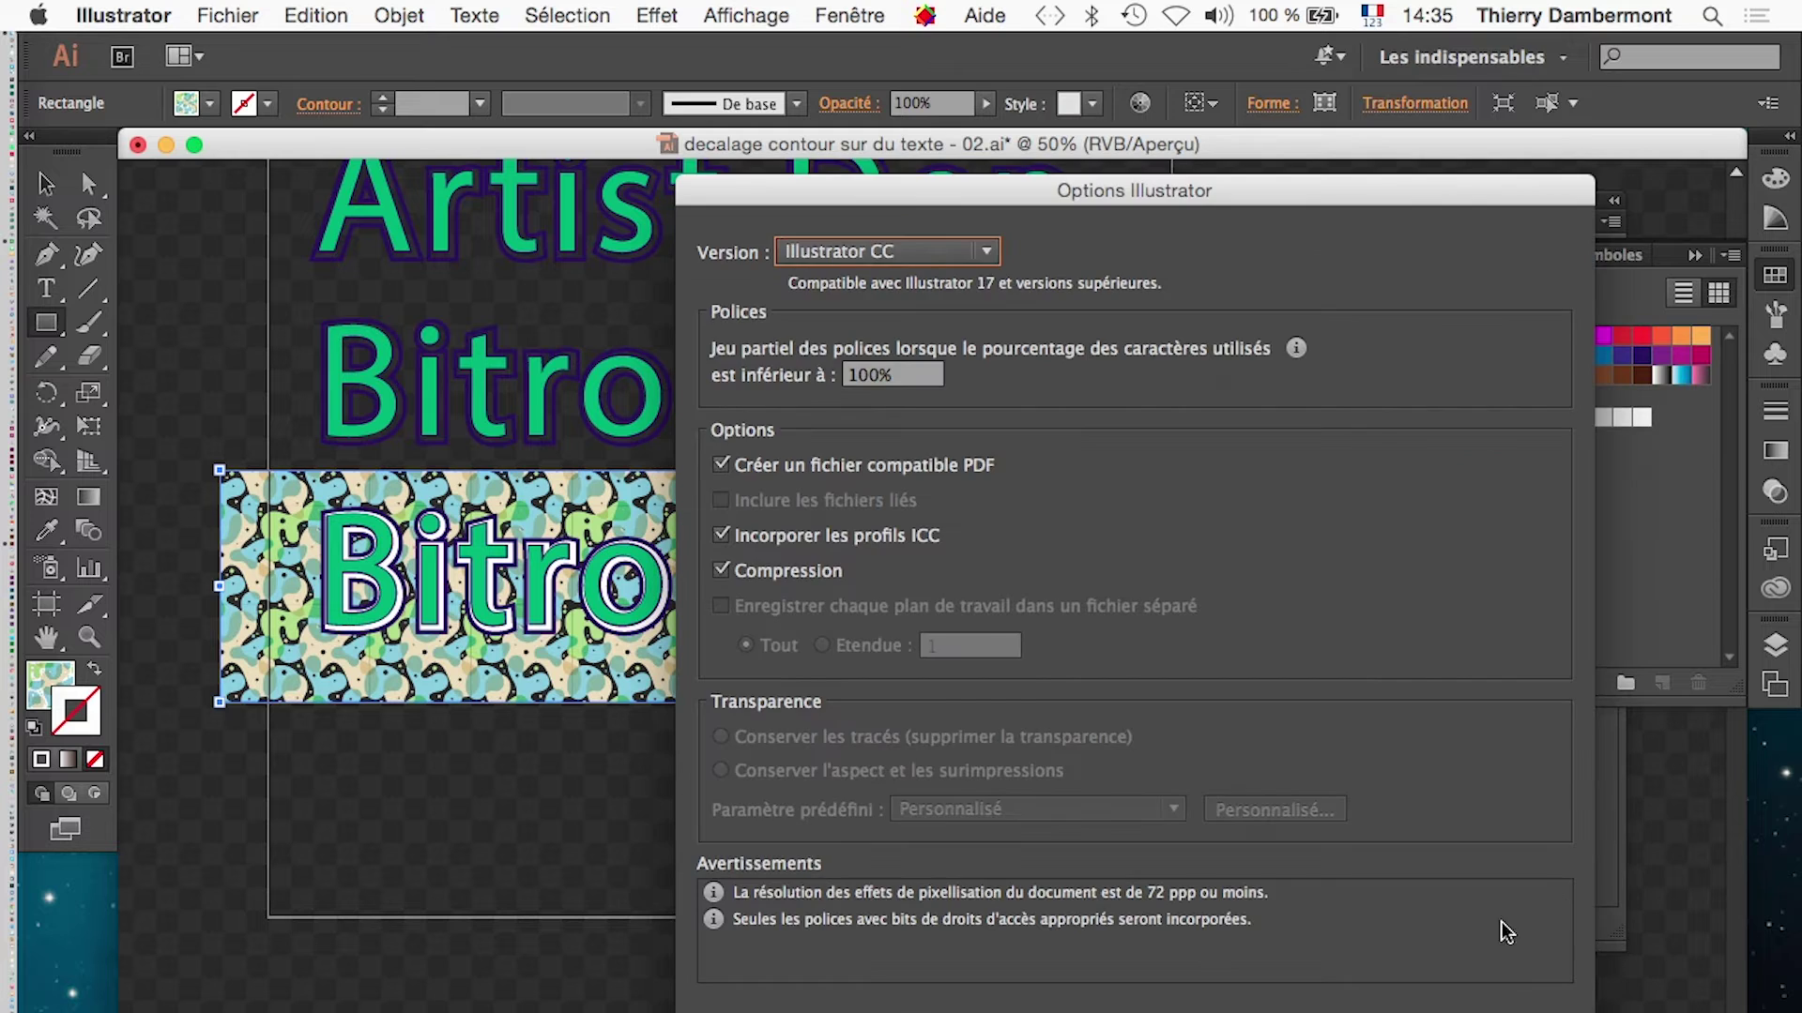
pyautogui.click(1559, 1011)
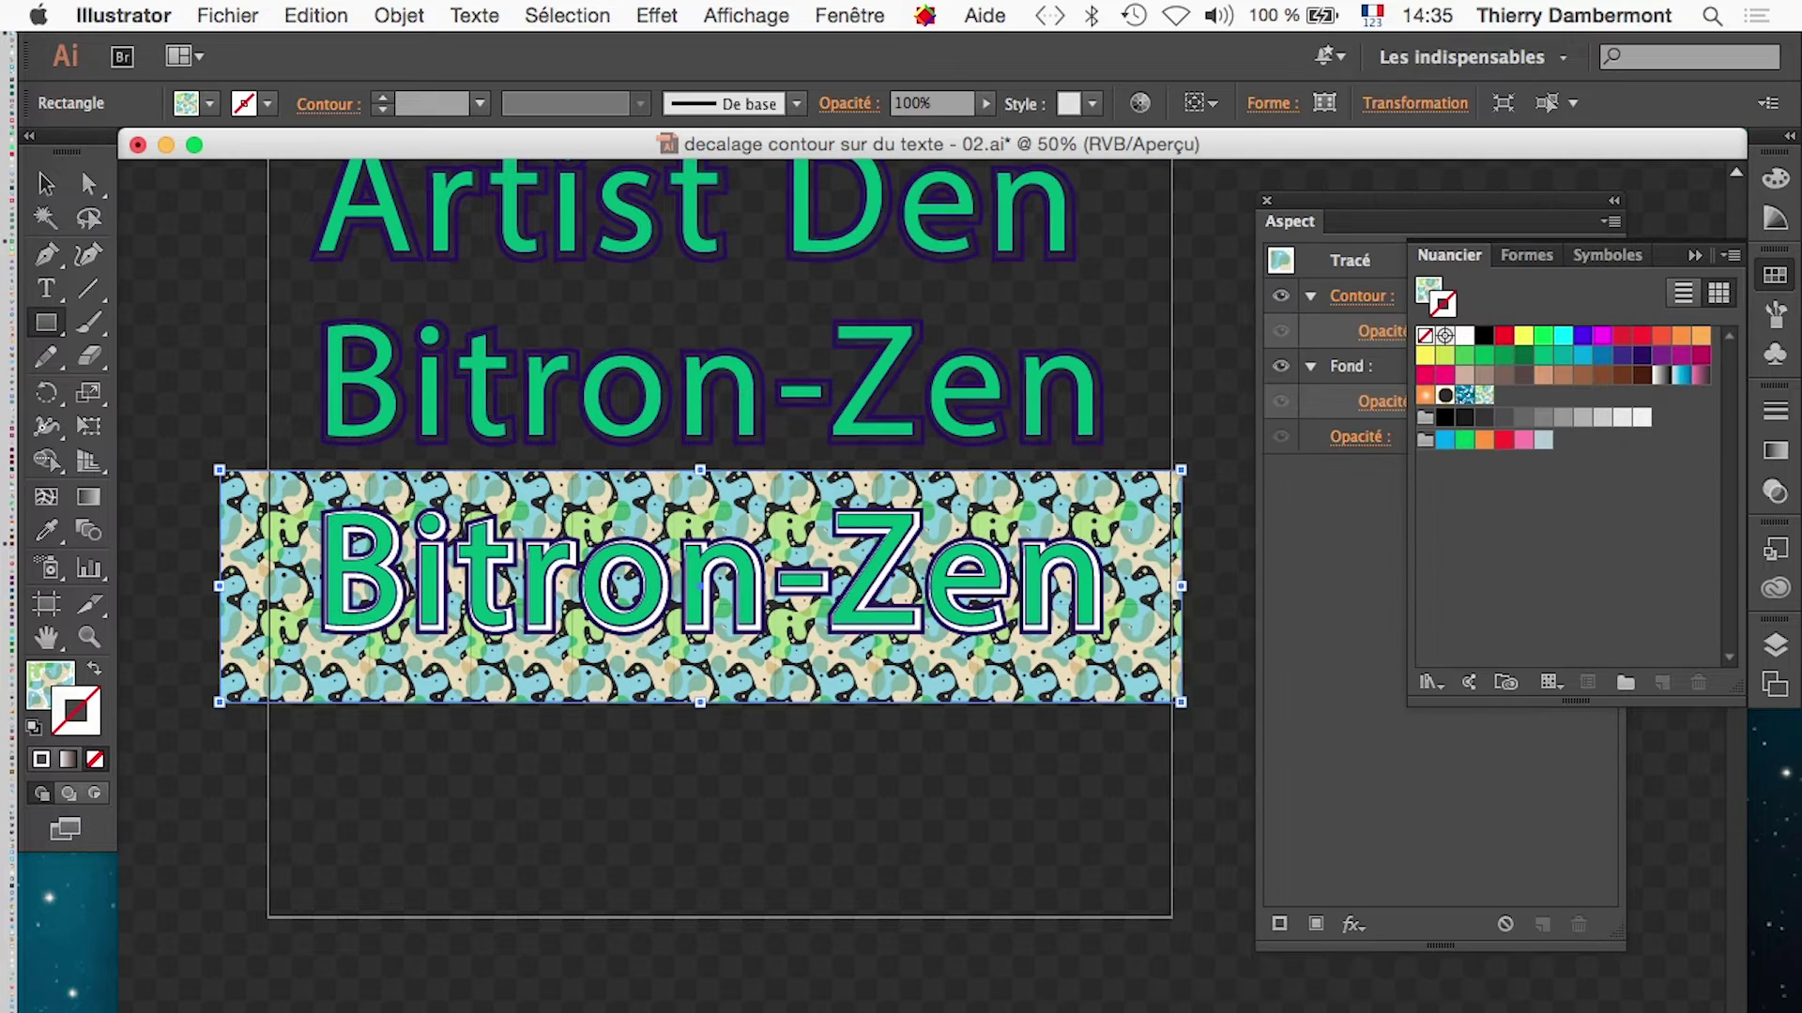
# - Select the "Bitron-Zen" text on the patterned rectangle and bring its appearance attributes in front of the swatches
pyautogui.click(937, 646)
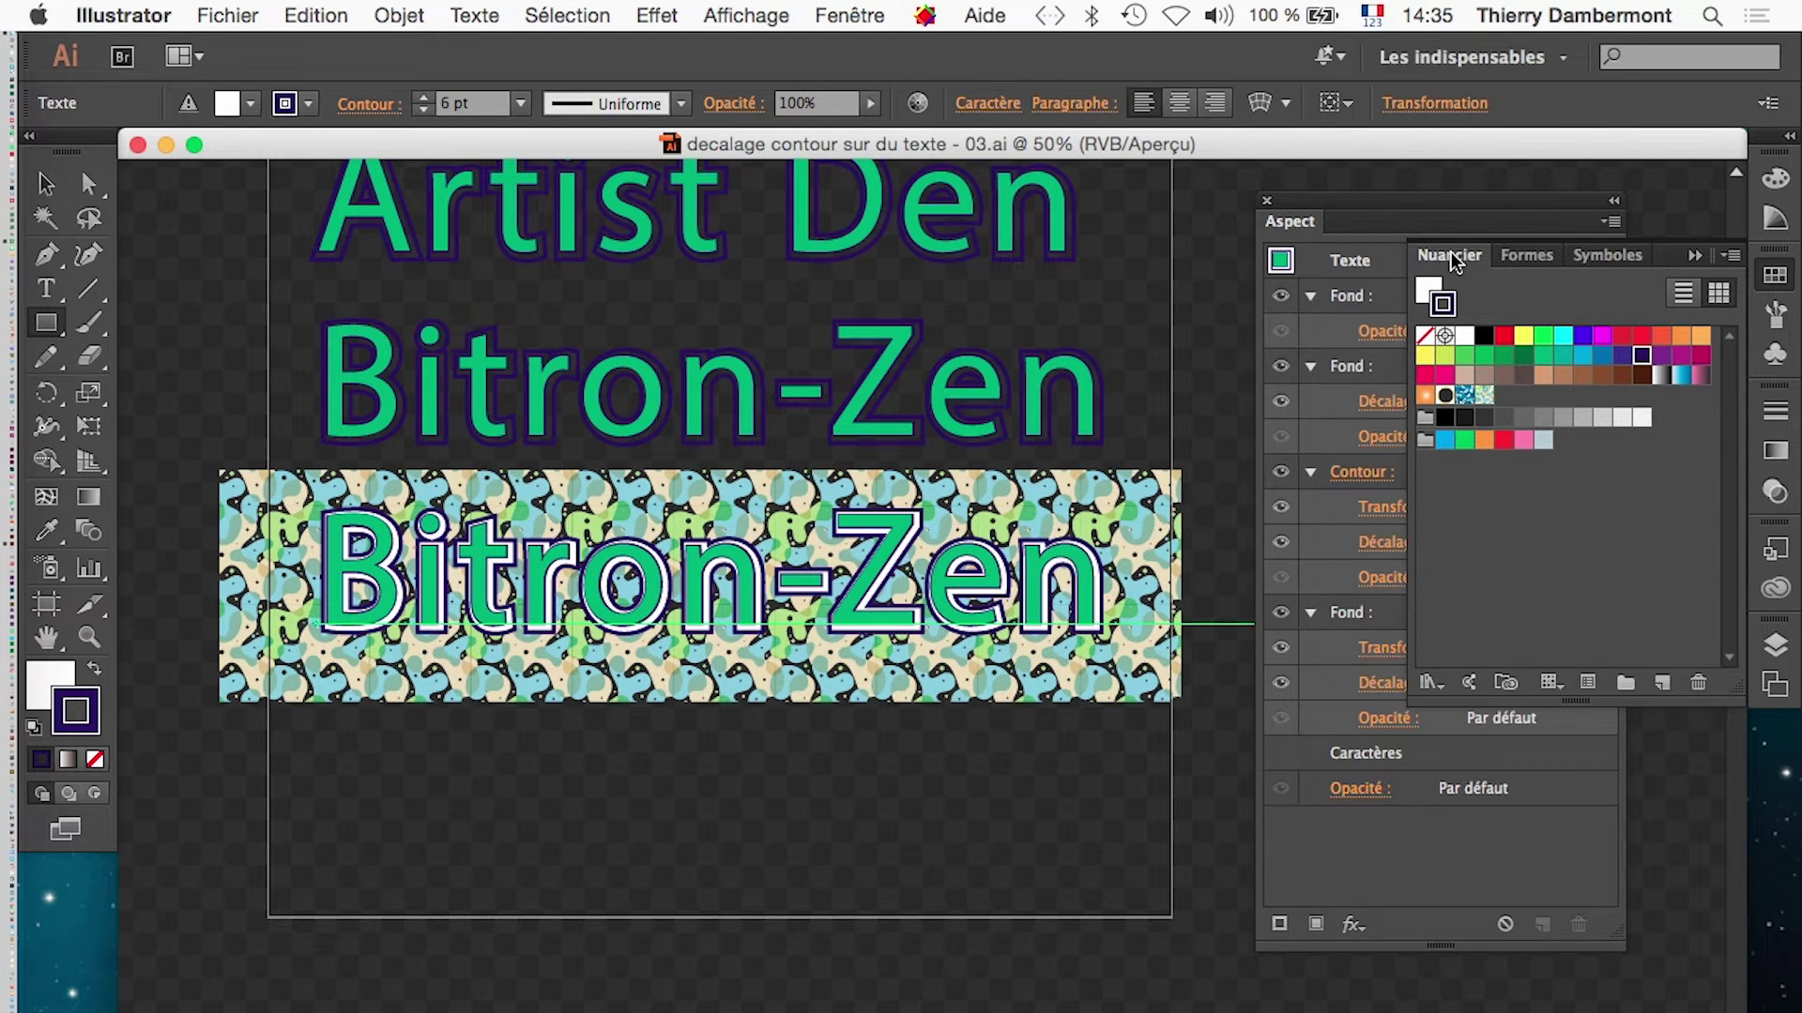
pyautogui.click(1377, 212)
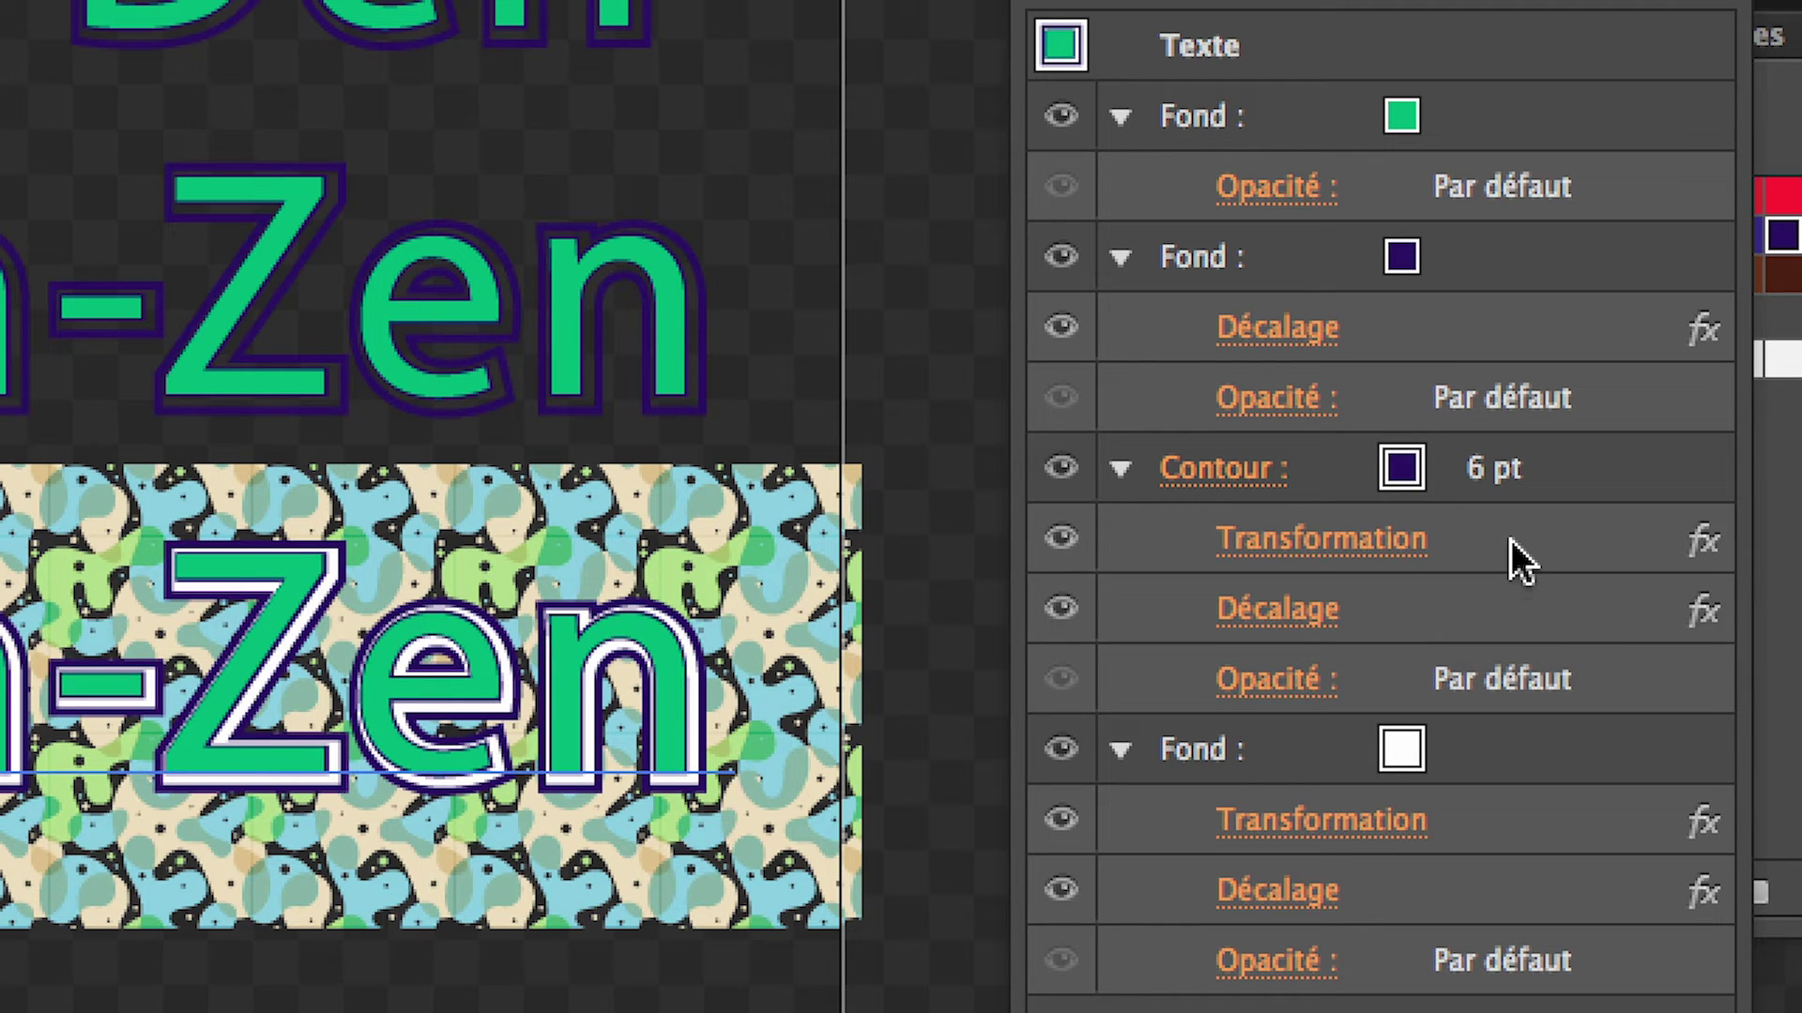
# - Compare the outer edge of the letters with the 6 pt stroke hidden and shown, switching its visibility repeatedly at close range
pyautogui.scroll(1, 486, 764)
pyautogui.scroll(3, 1162, 620)
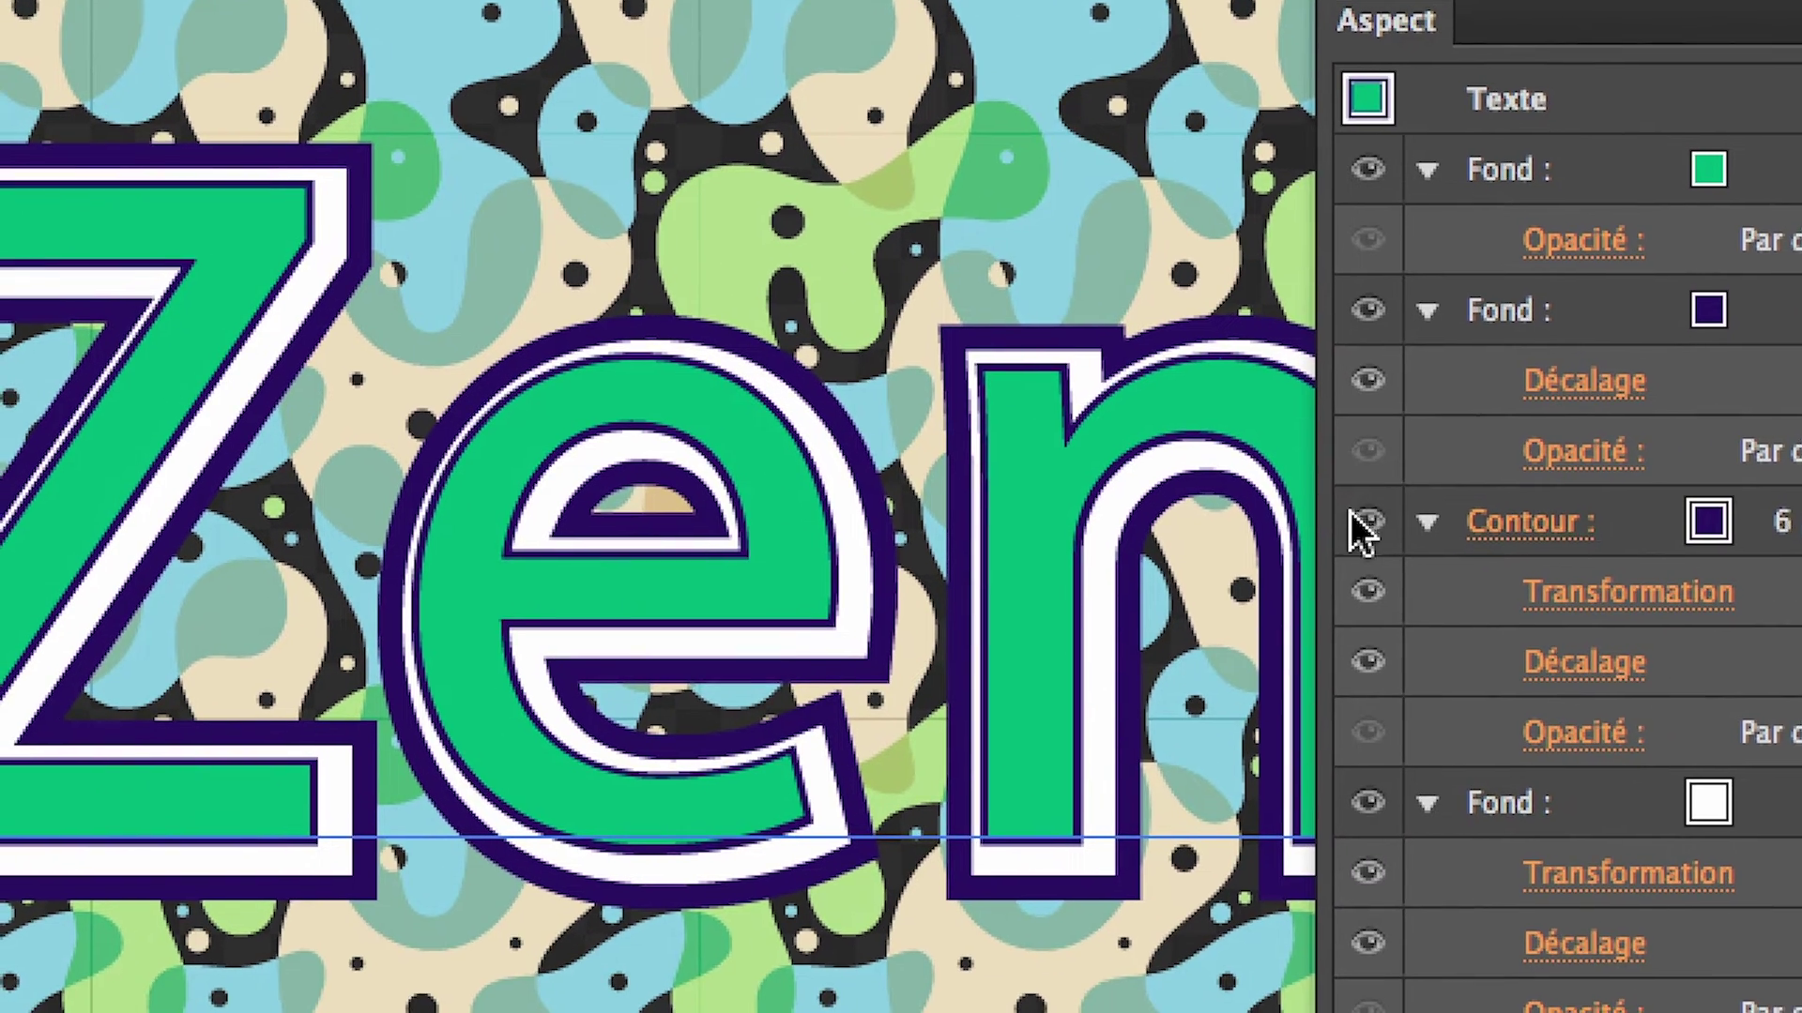
pyautogui.click(1355, 515)
pyautogui.click(1355, 516)
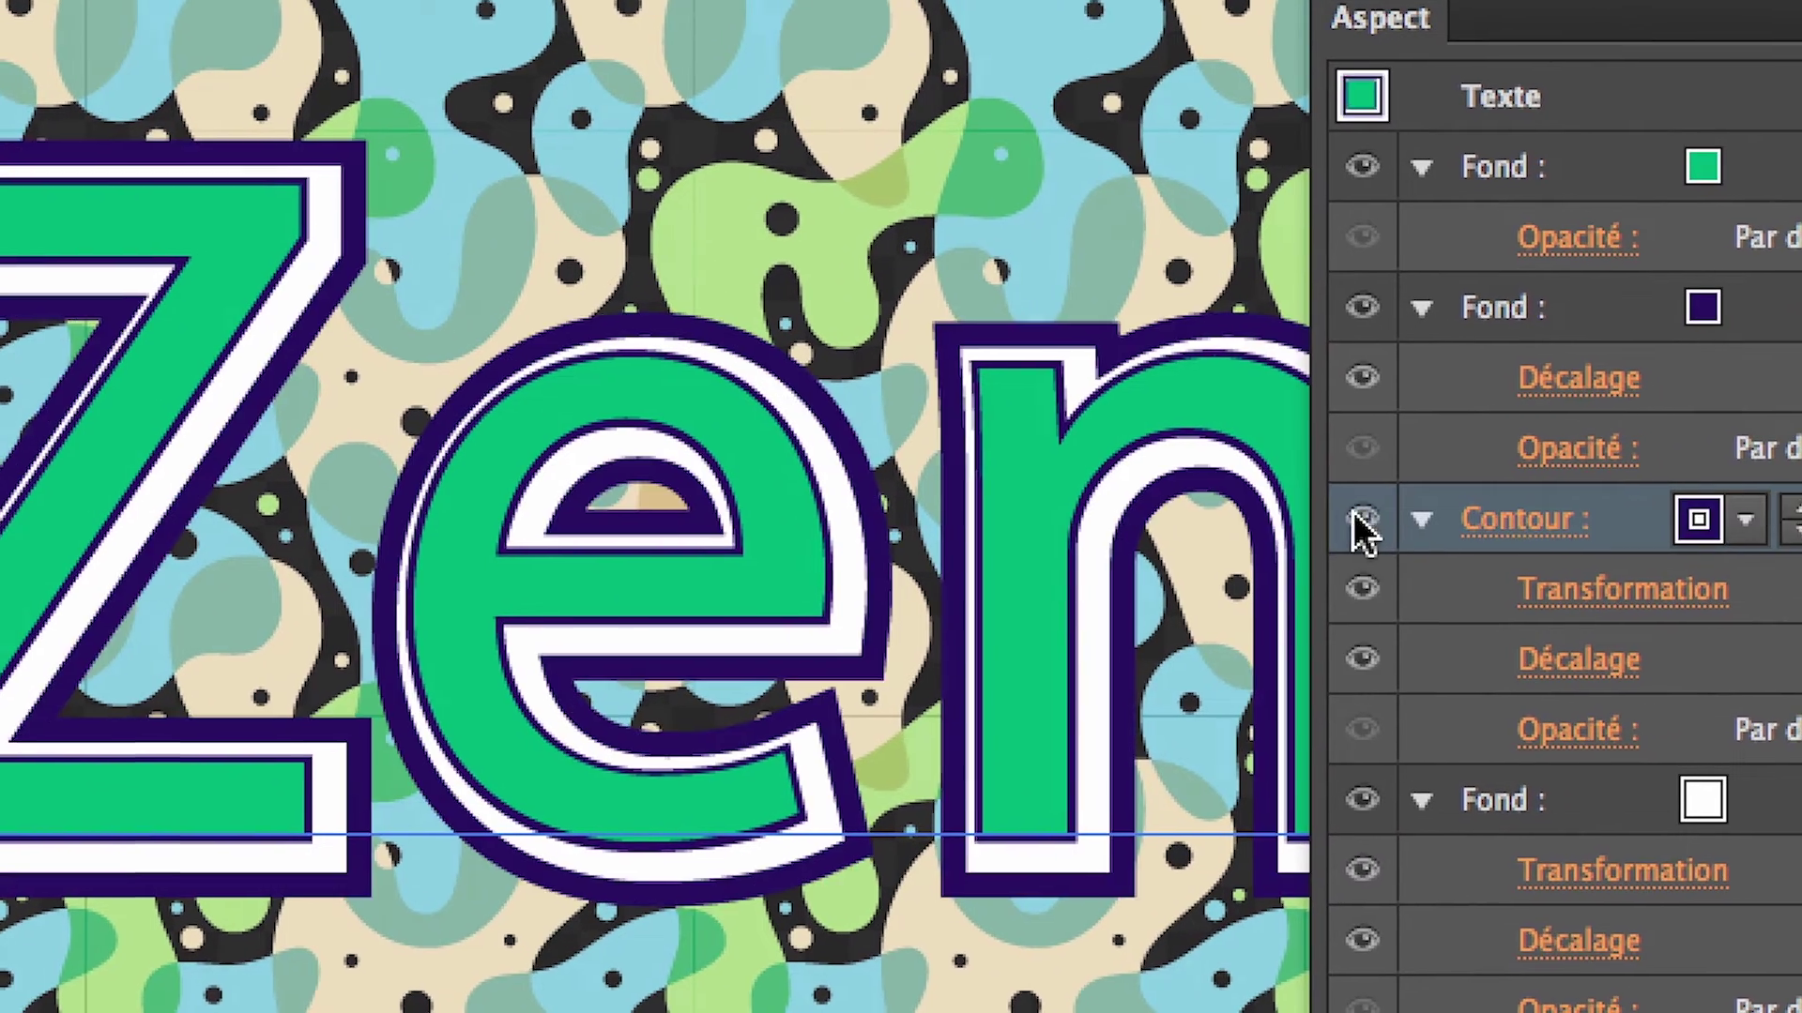
pyautogui.scroll(1, 884, 659)
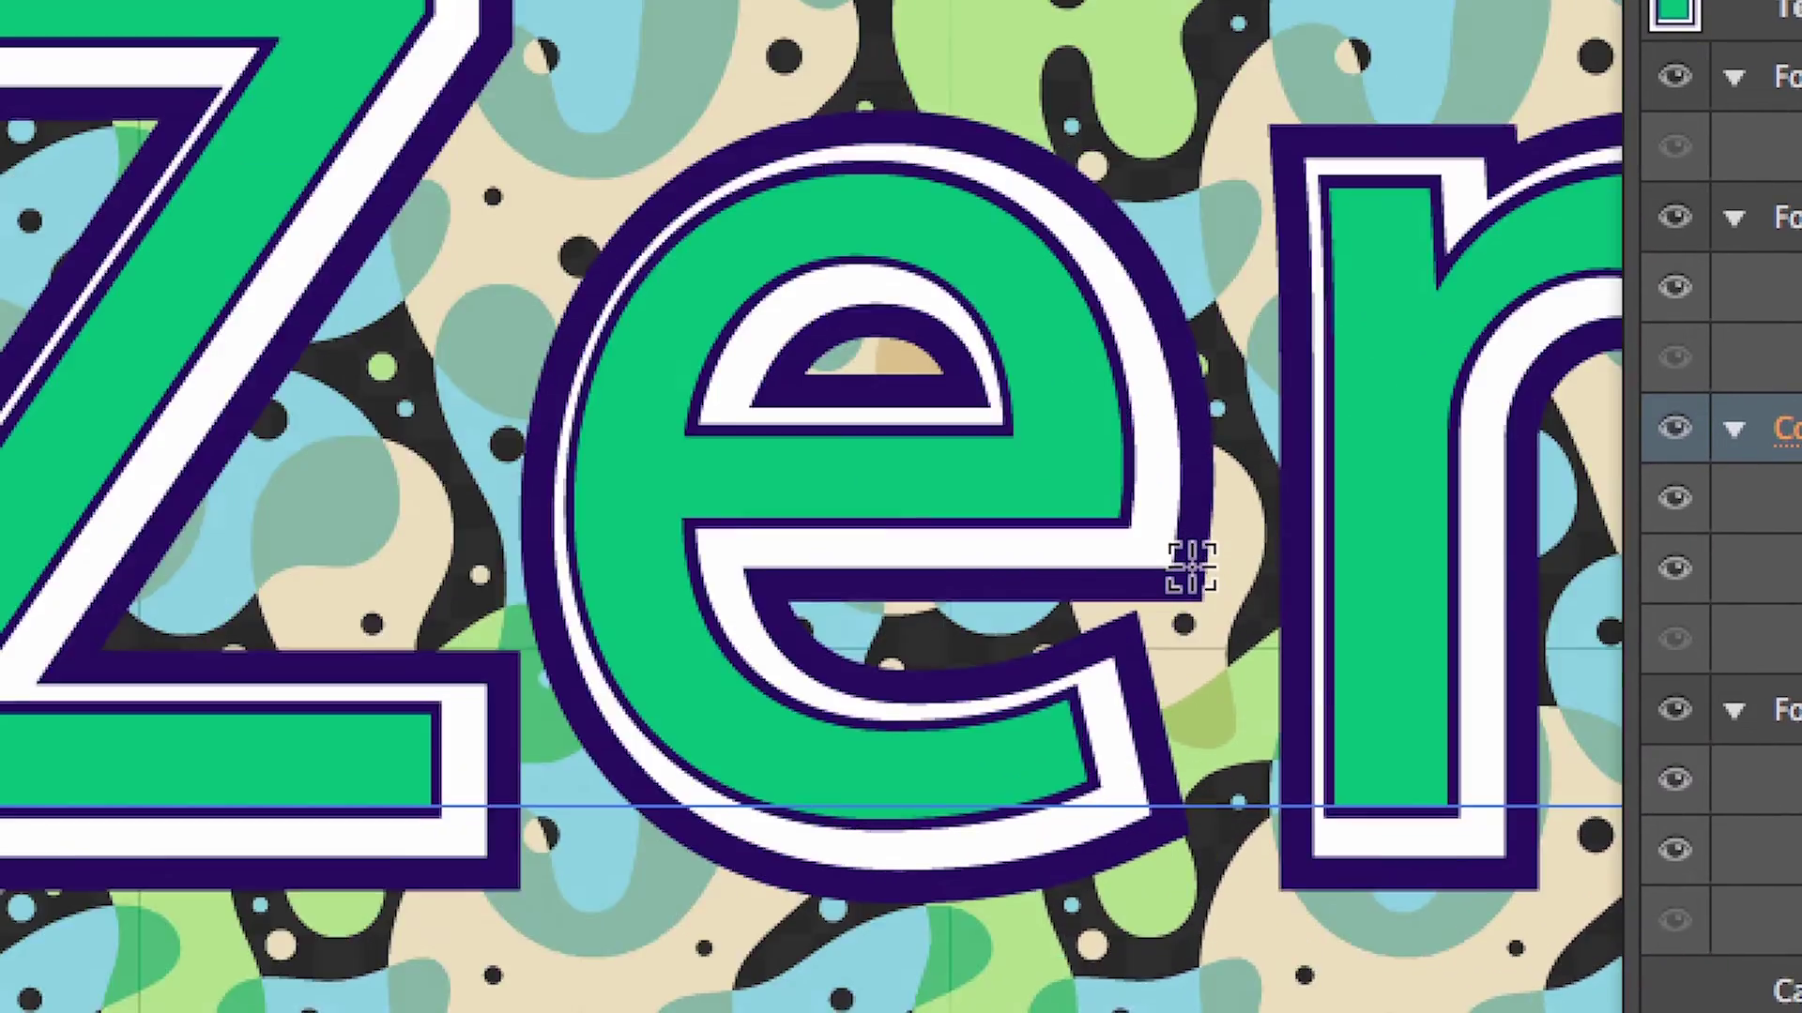
pyautogui.scroll(4, 1192, 567)
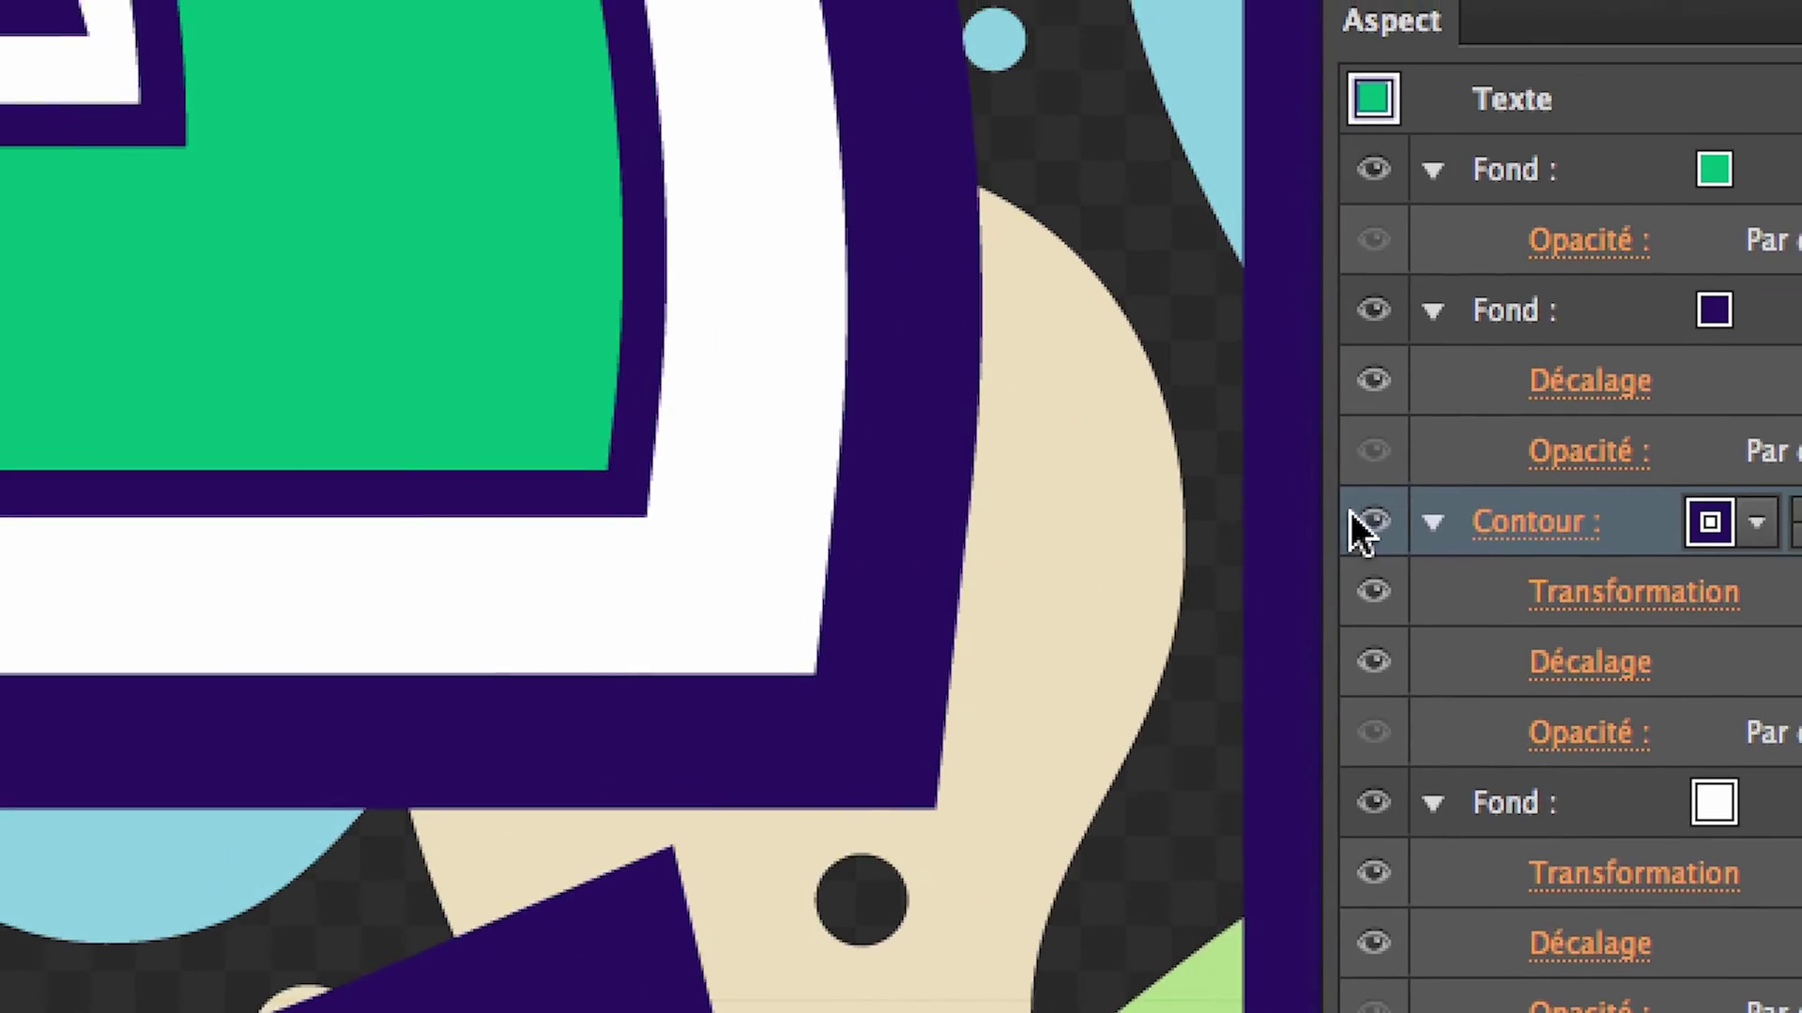
pyautogui.click(1359, 518)
pyautogui.click(1358, 518)
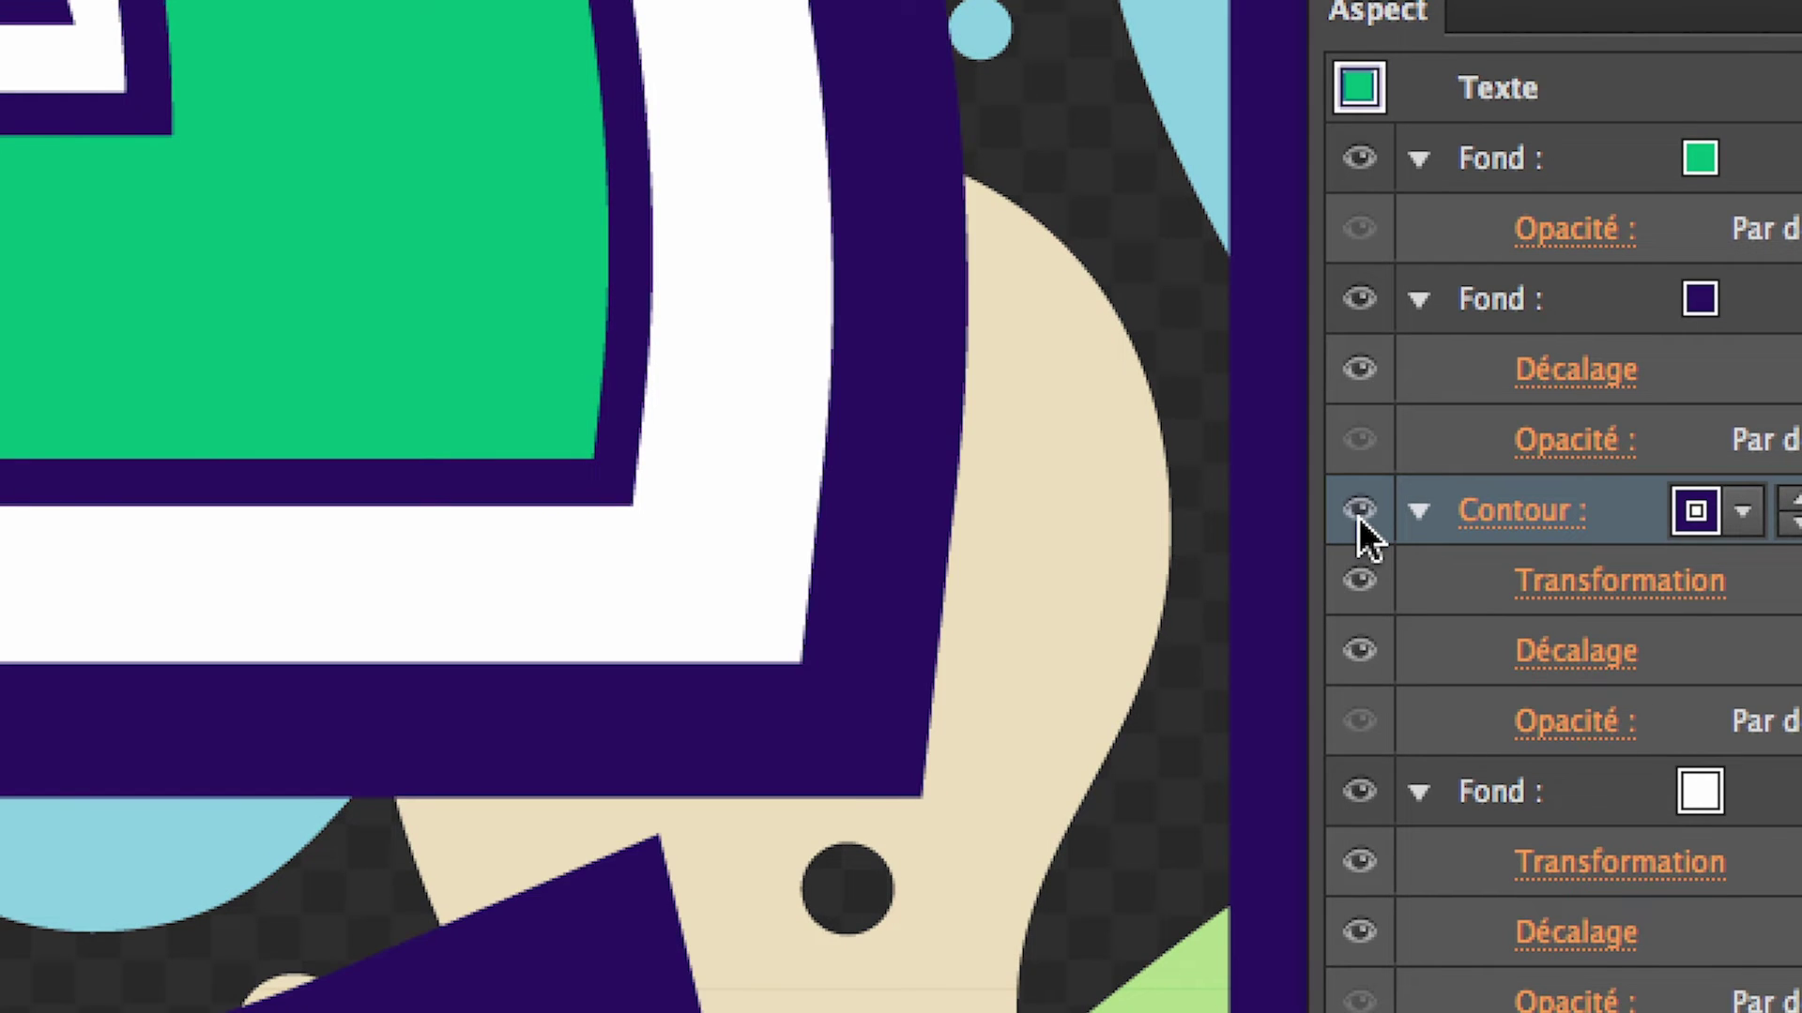
pyautogui.click(1358, 518)
pyautogui.click(1356, 515)
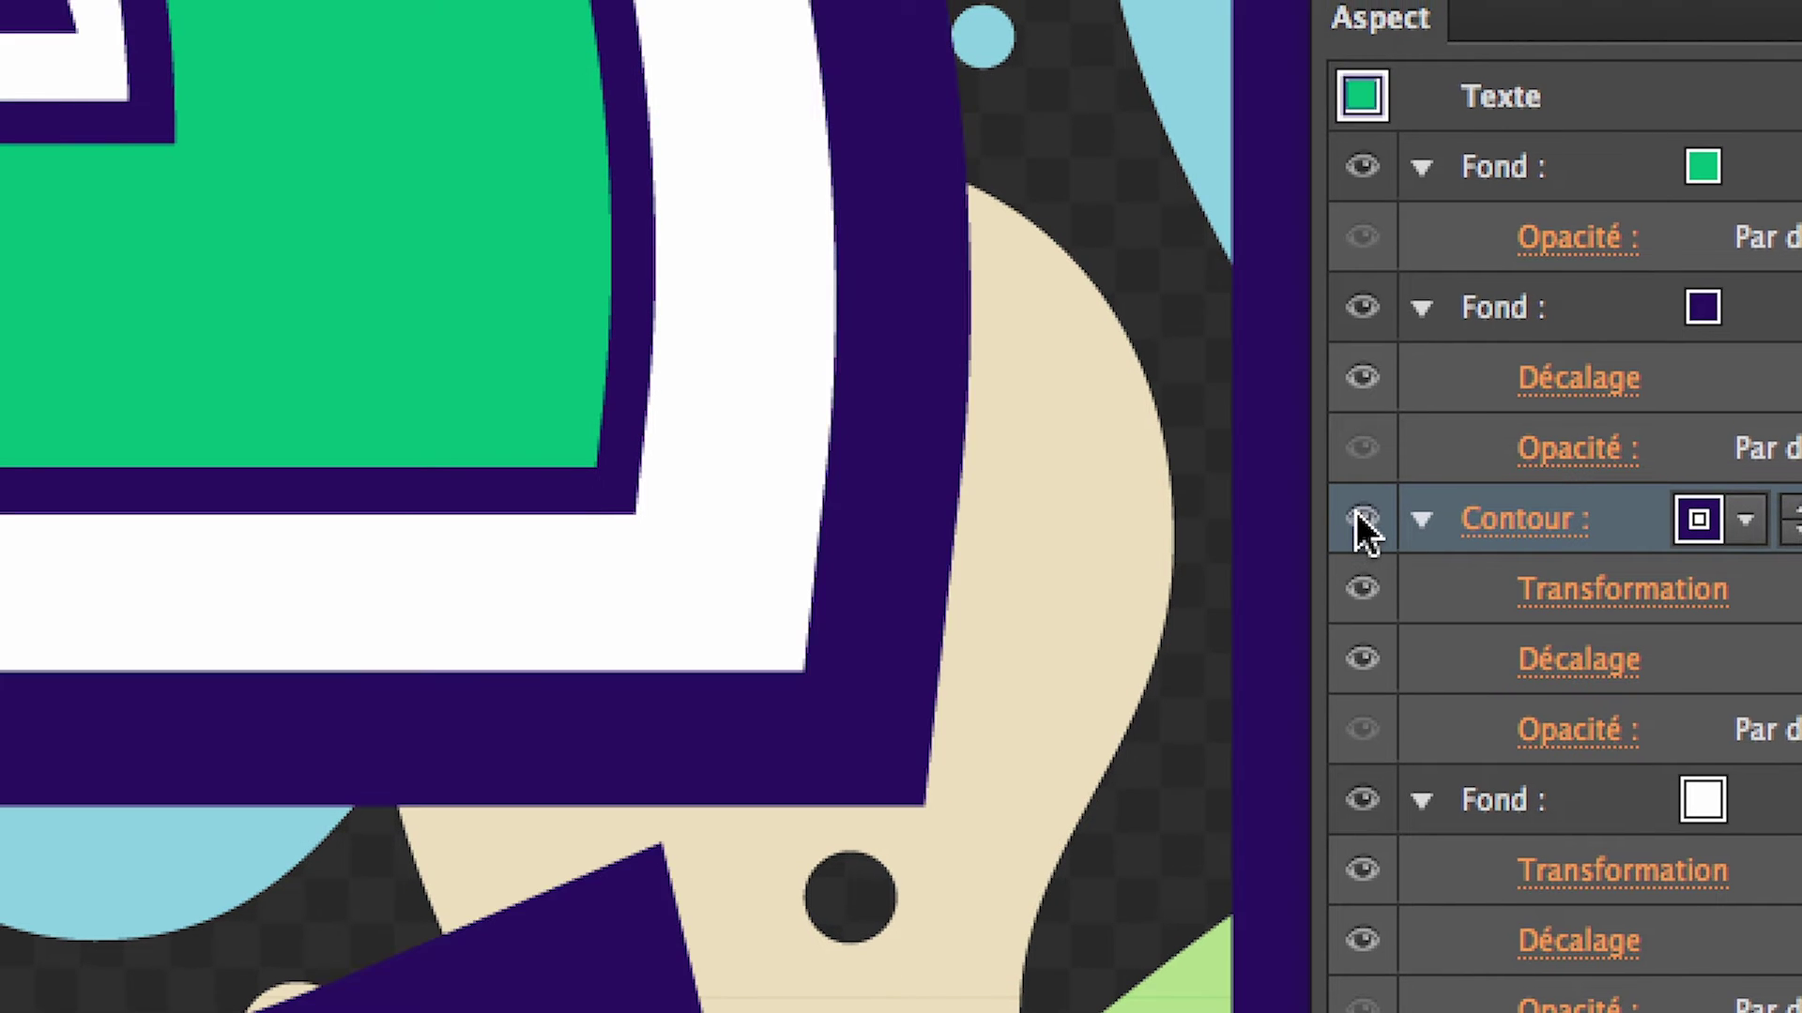
pyautogui.click(1356, 514)
pyautogui.click(1356, 514)
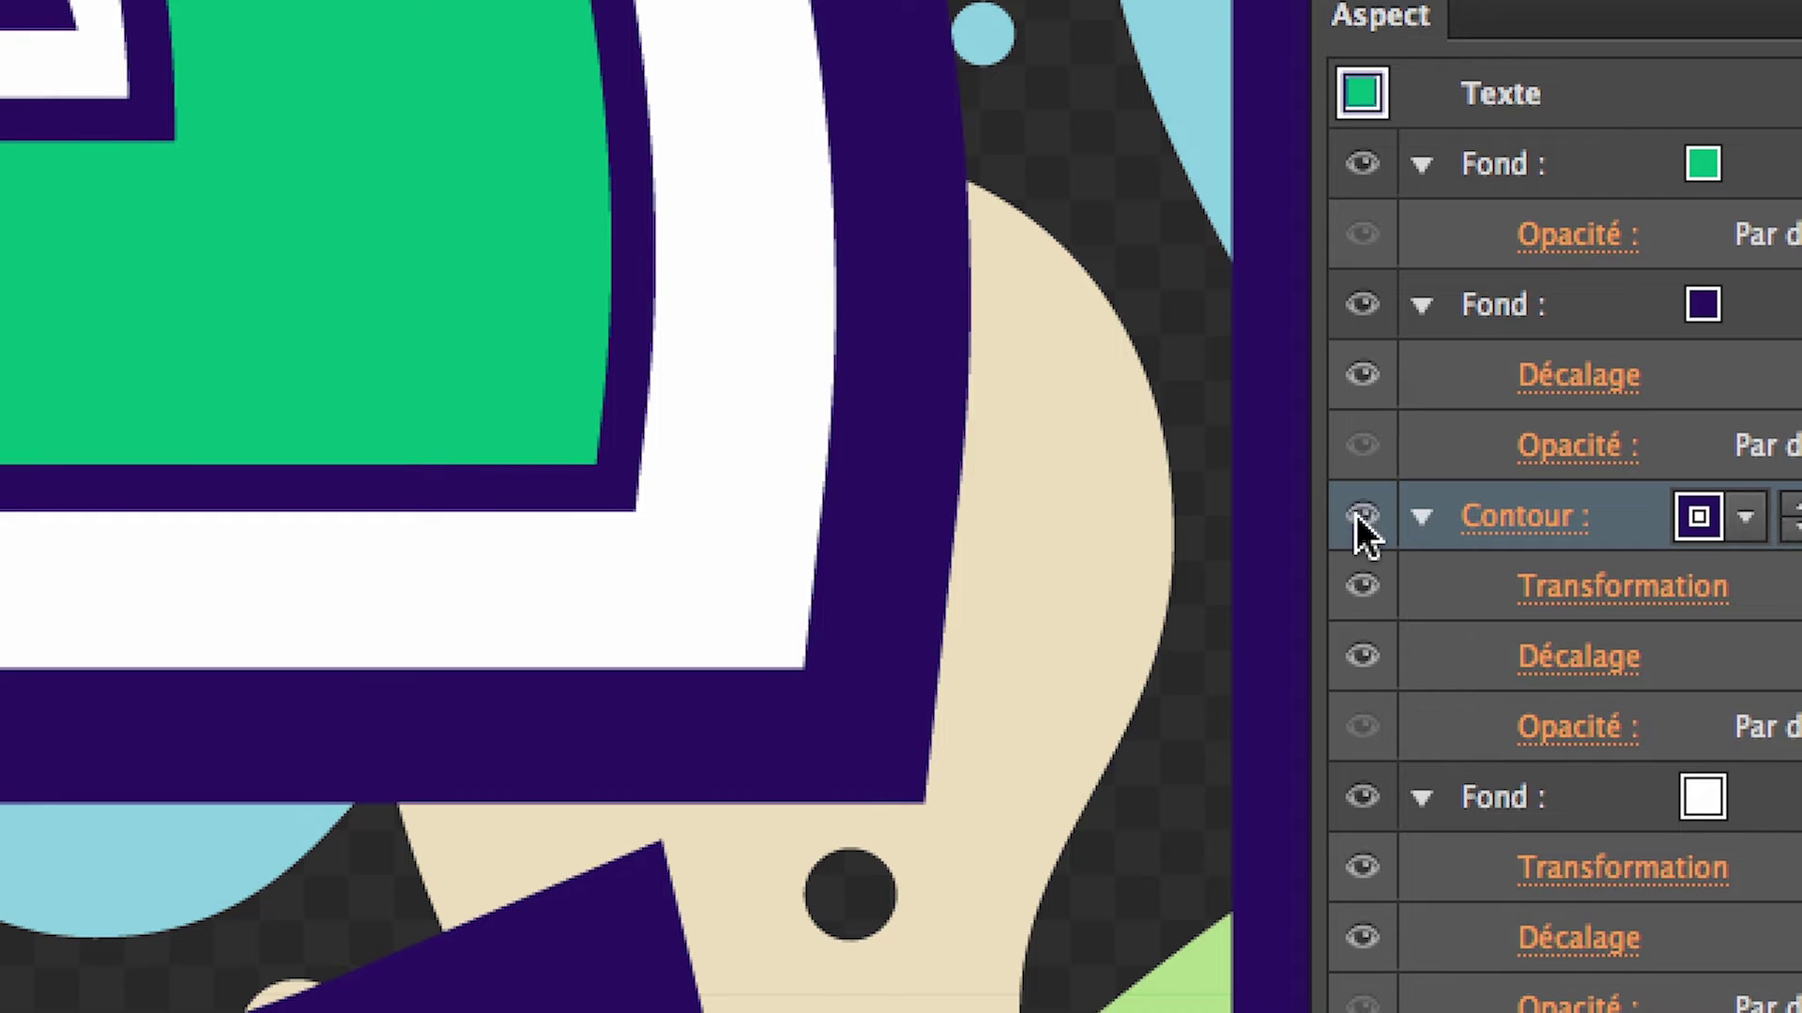
pyautogui.click(1356, 514)
pyautogui.click(1356, 515)
pyautogui.click(1355, 515)
pyautogui.click(1356, 514)
pyautogui.click(1356, 514)
pyautogui.click(1356, 514)
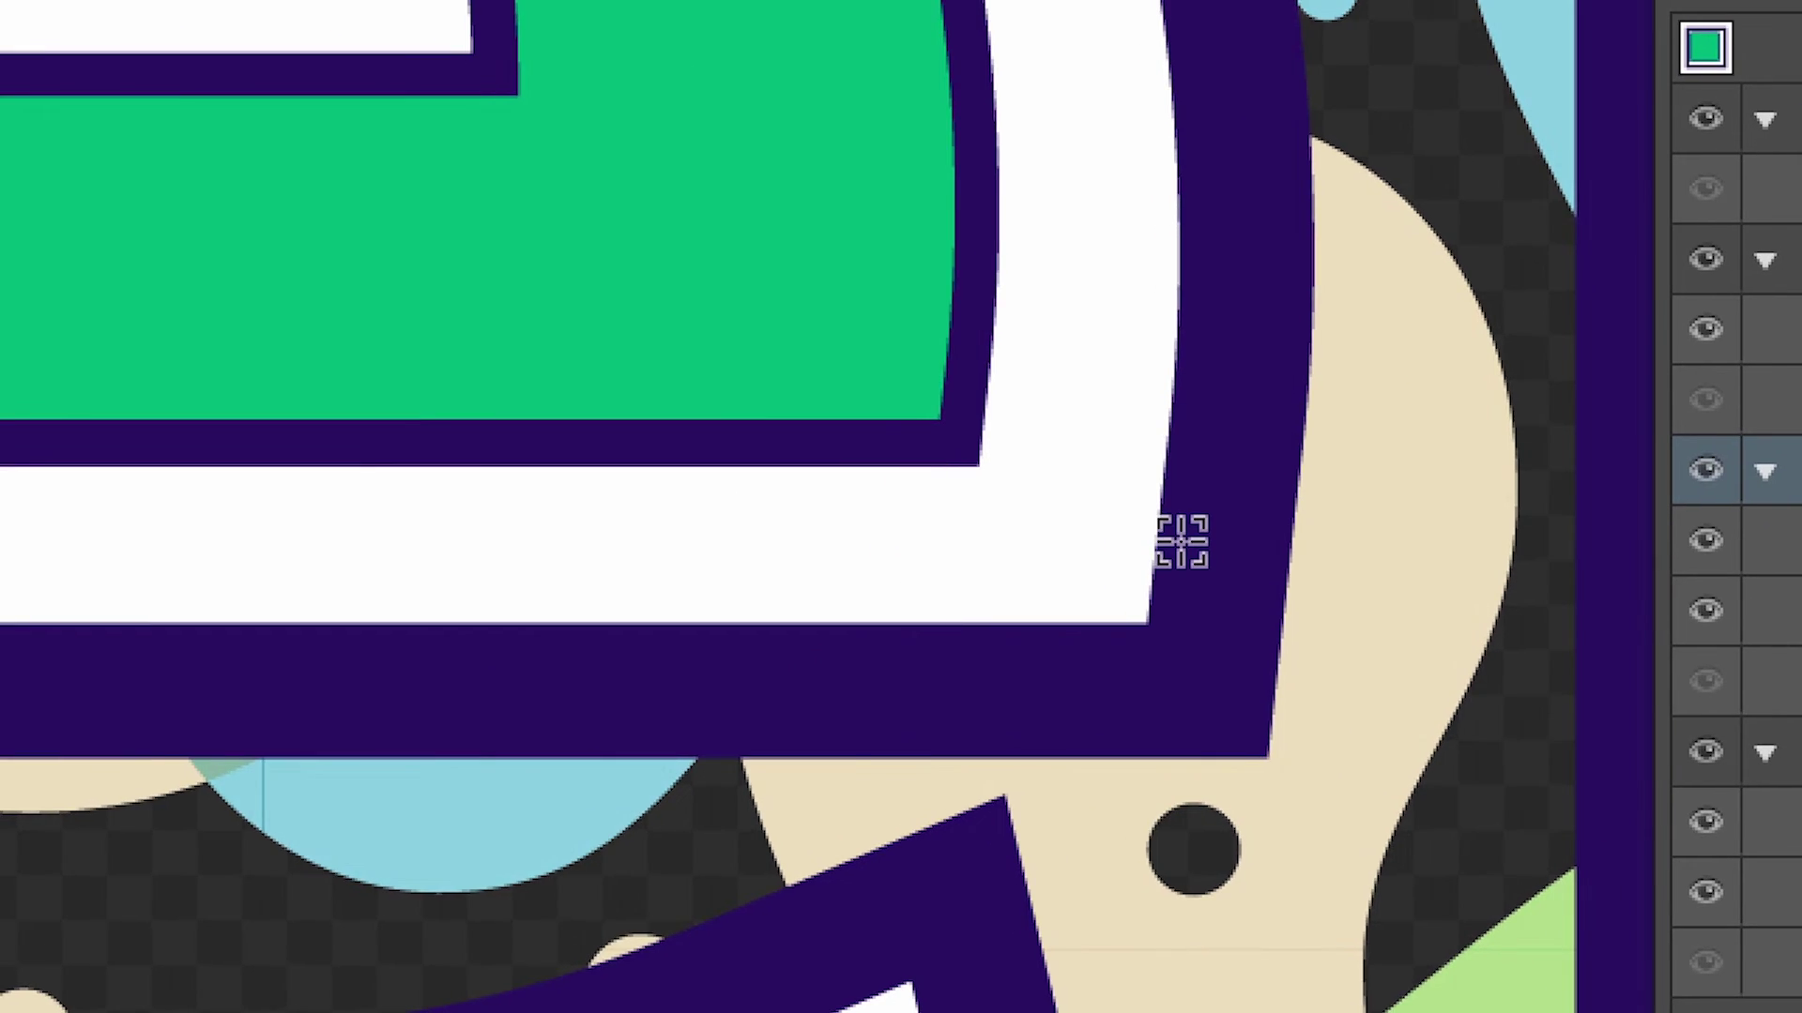
pyautogui.scroll(-4, 838, 589)
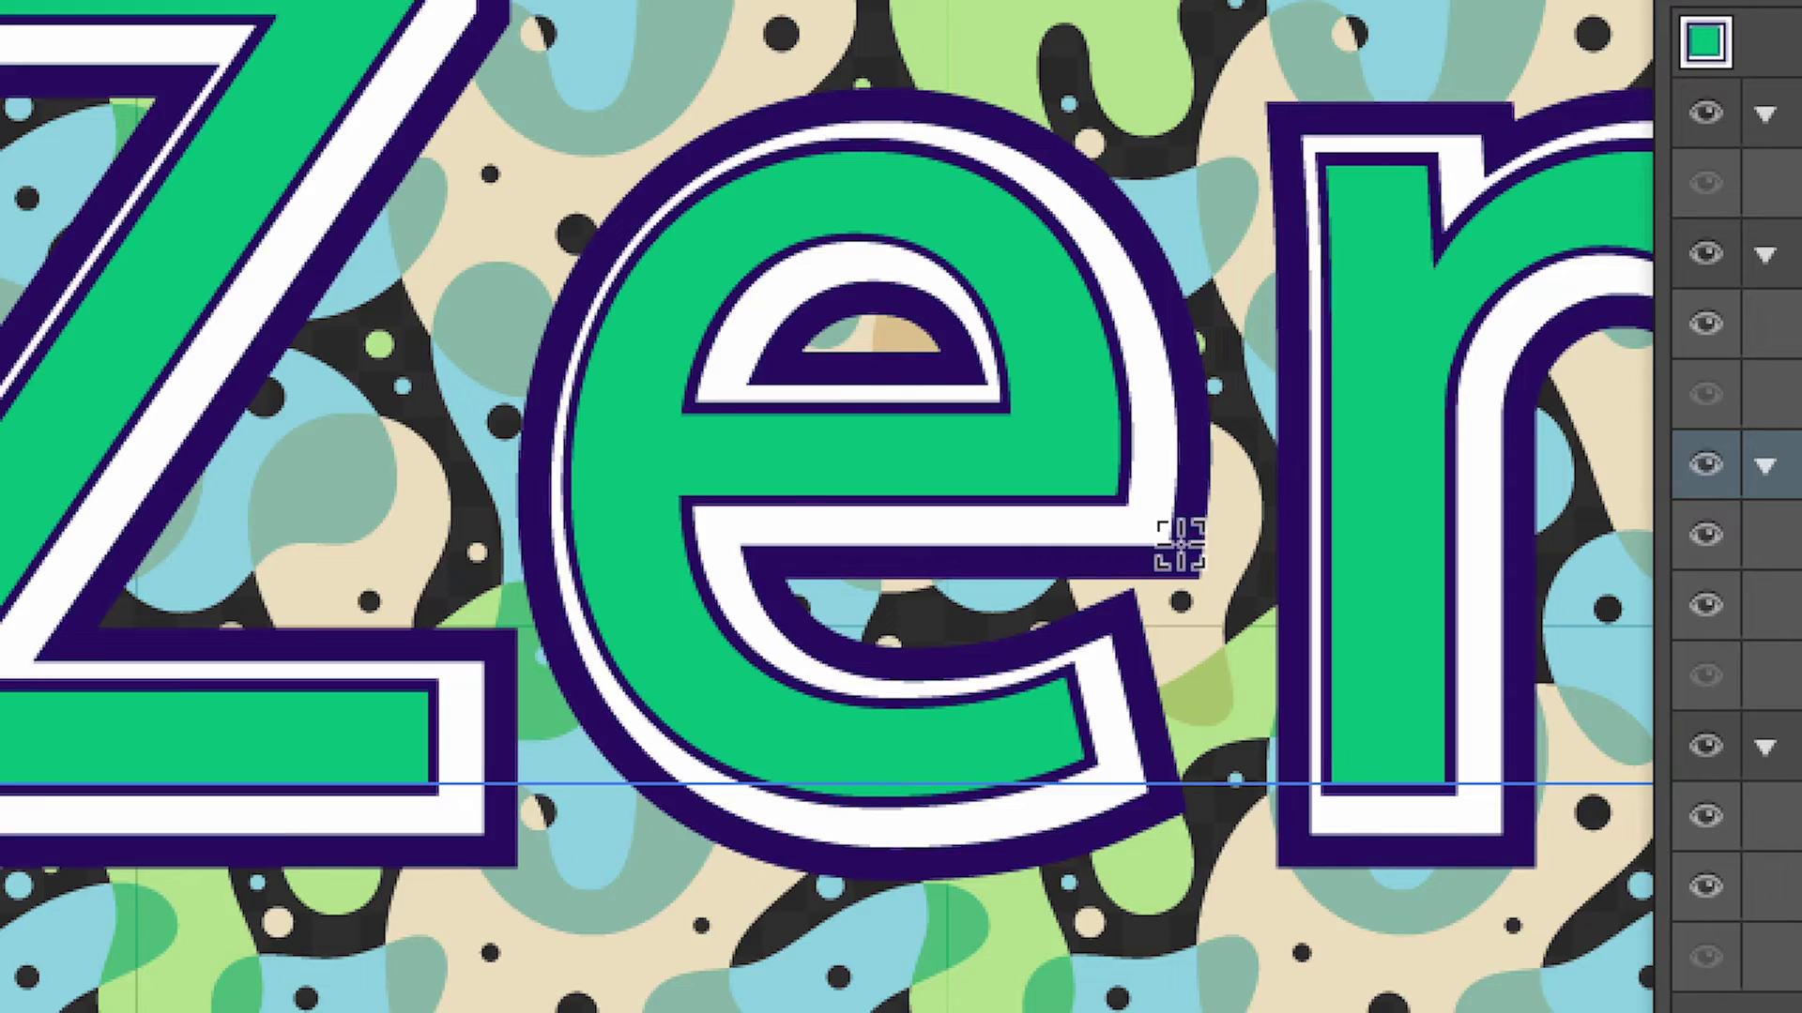
pyautogui.scroll(-8, 1173, 544)
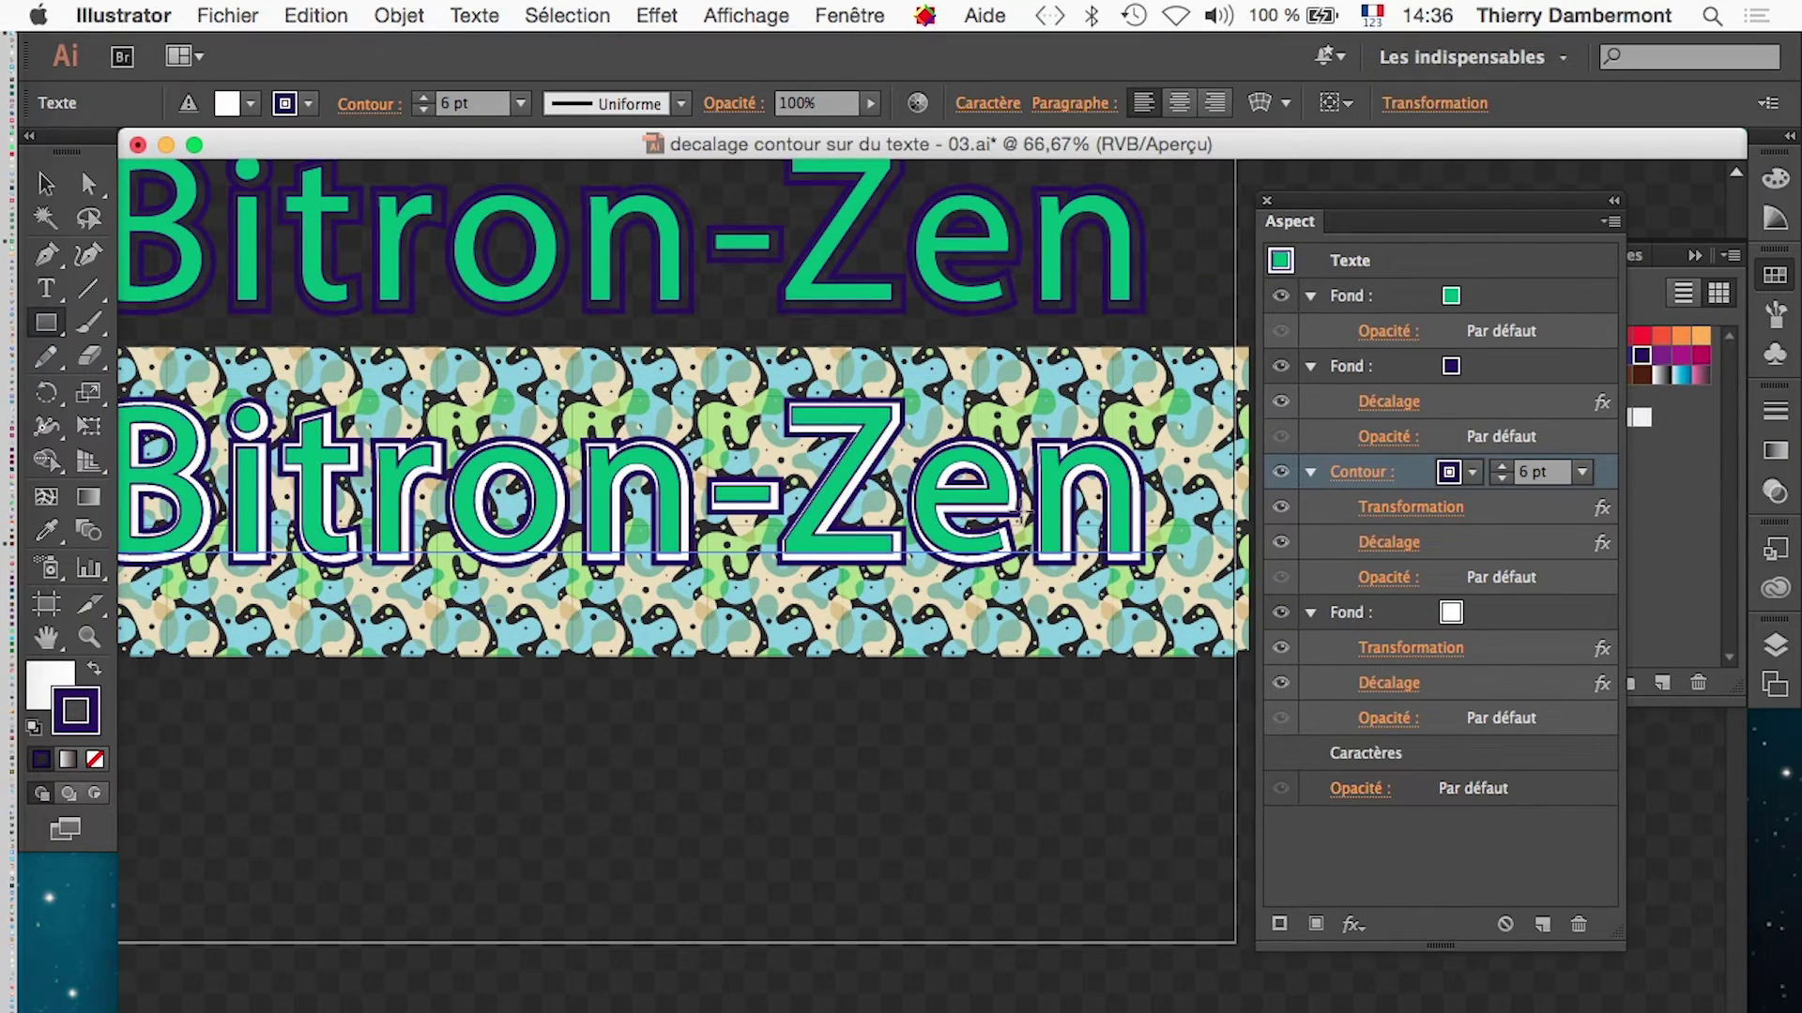
# - Hide the transparency grid so the artboard is displayed in white
pyautogui.click(47, 184)
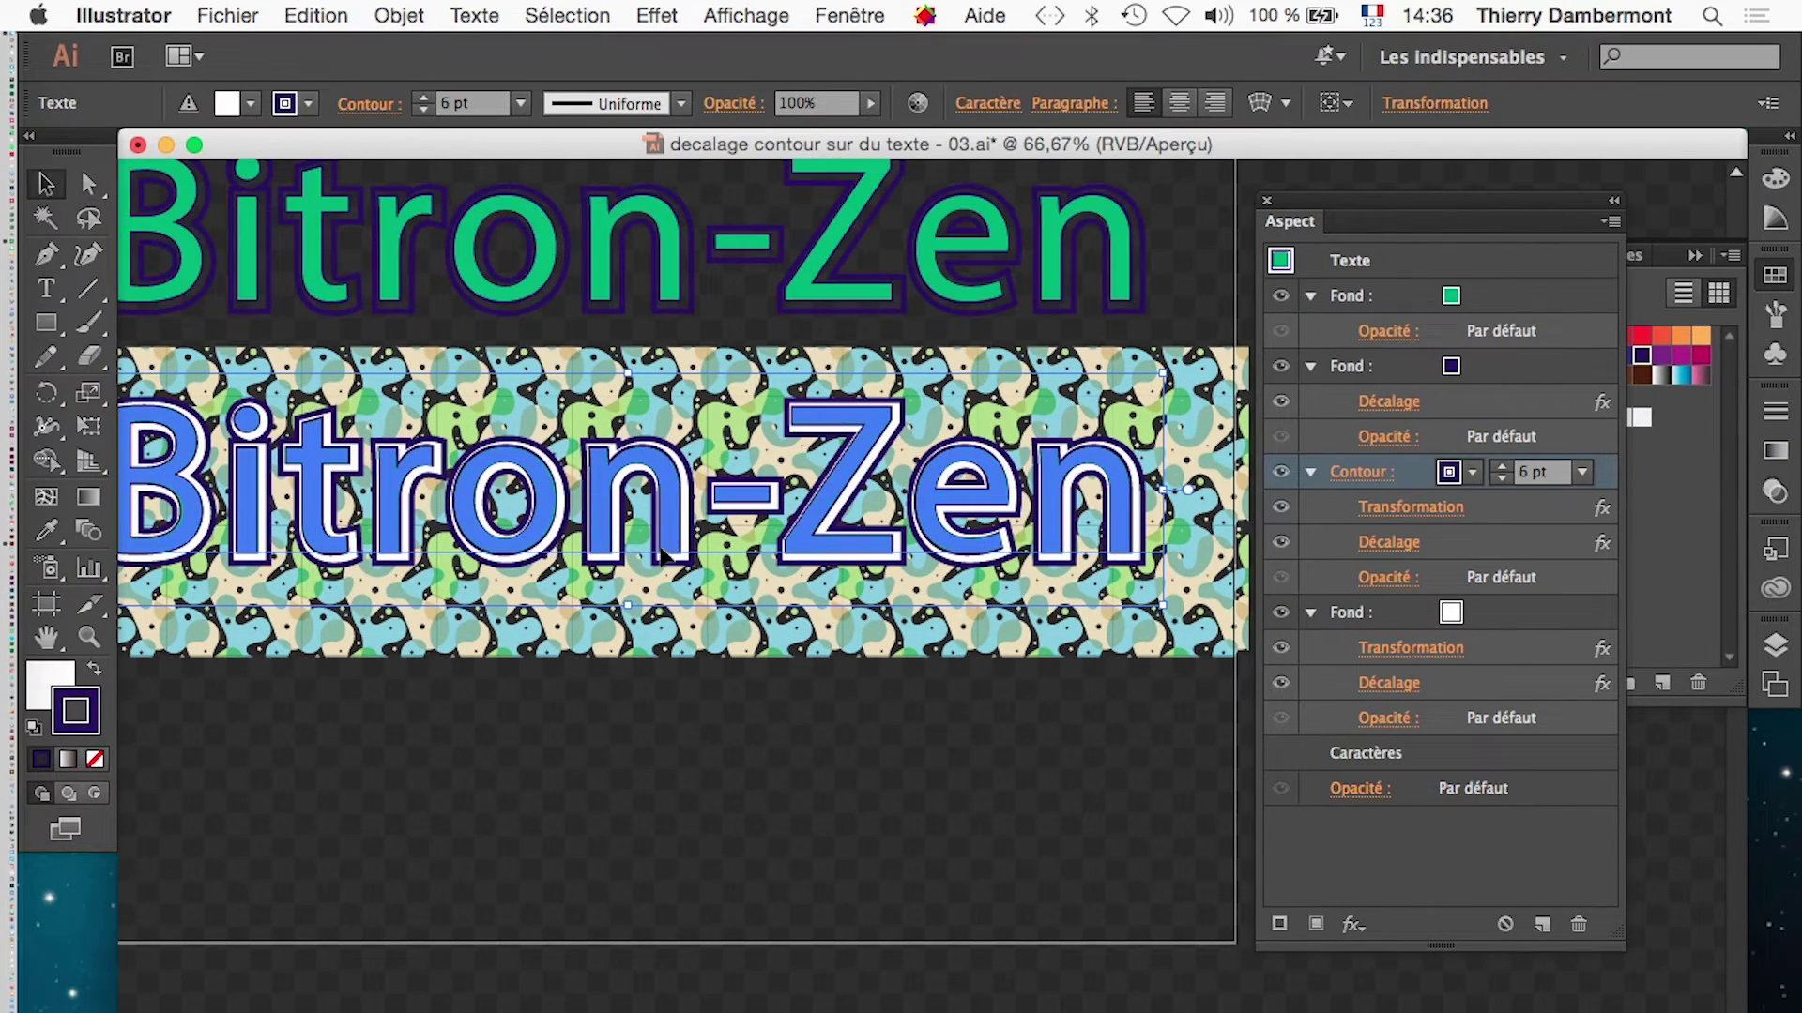
pyautogui.click(746, 15)
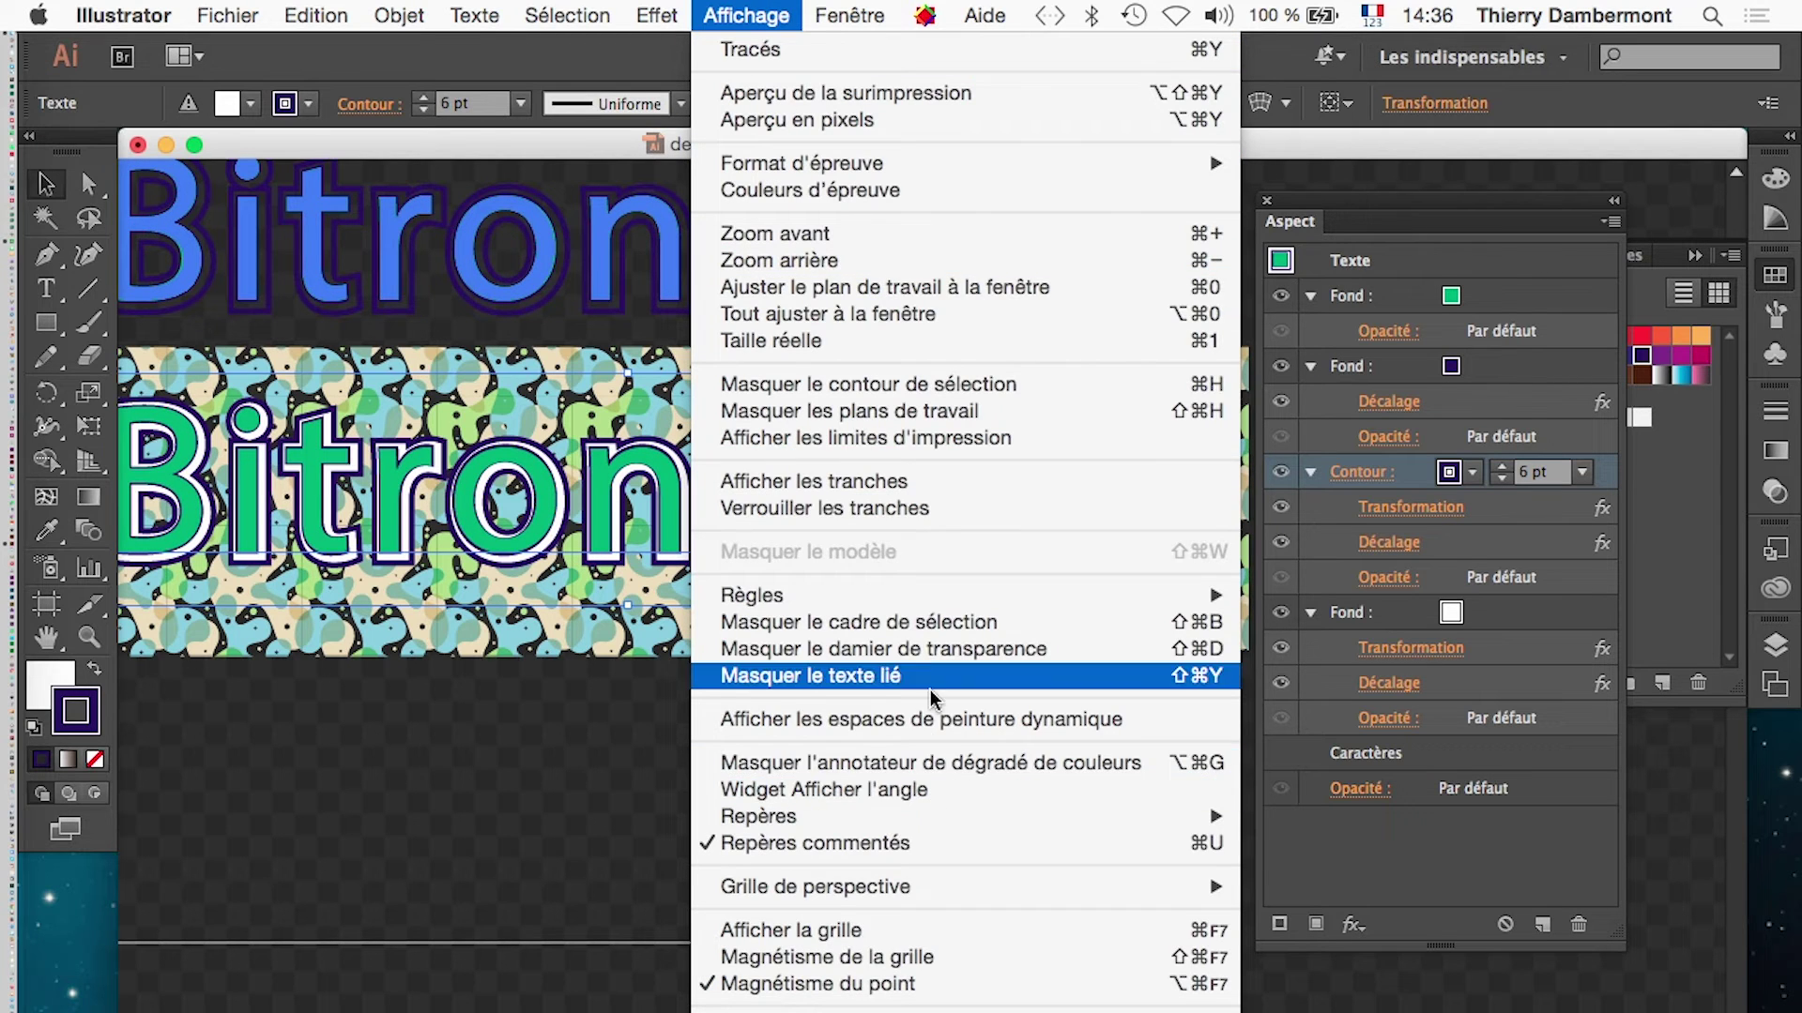
pyautogui.click(921, 650)
# - Duplicate the styled "Bitron-Zen" text into the empty area of the artboard directly below the patterned rectangle
pyautogui.moveTo(739, 561); pyautogui.dragTo(761, 887)
pyautogui.keyDown('alt'); pyautogui.keyDown('super'); pyautogui.click(692, 745); pyautogui.keyUp('super'); pyautogui.keyUp('alt')
pyautogui.keyDown('alt'); pyautogui.keyDown('super'); pyautogui.click(693, 745); pyautogui.keyUp('super'); pyautogui.keyUp('alt')
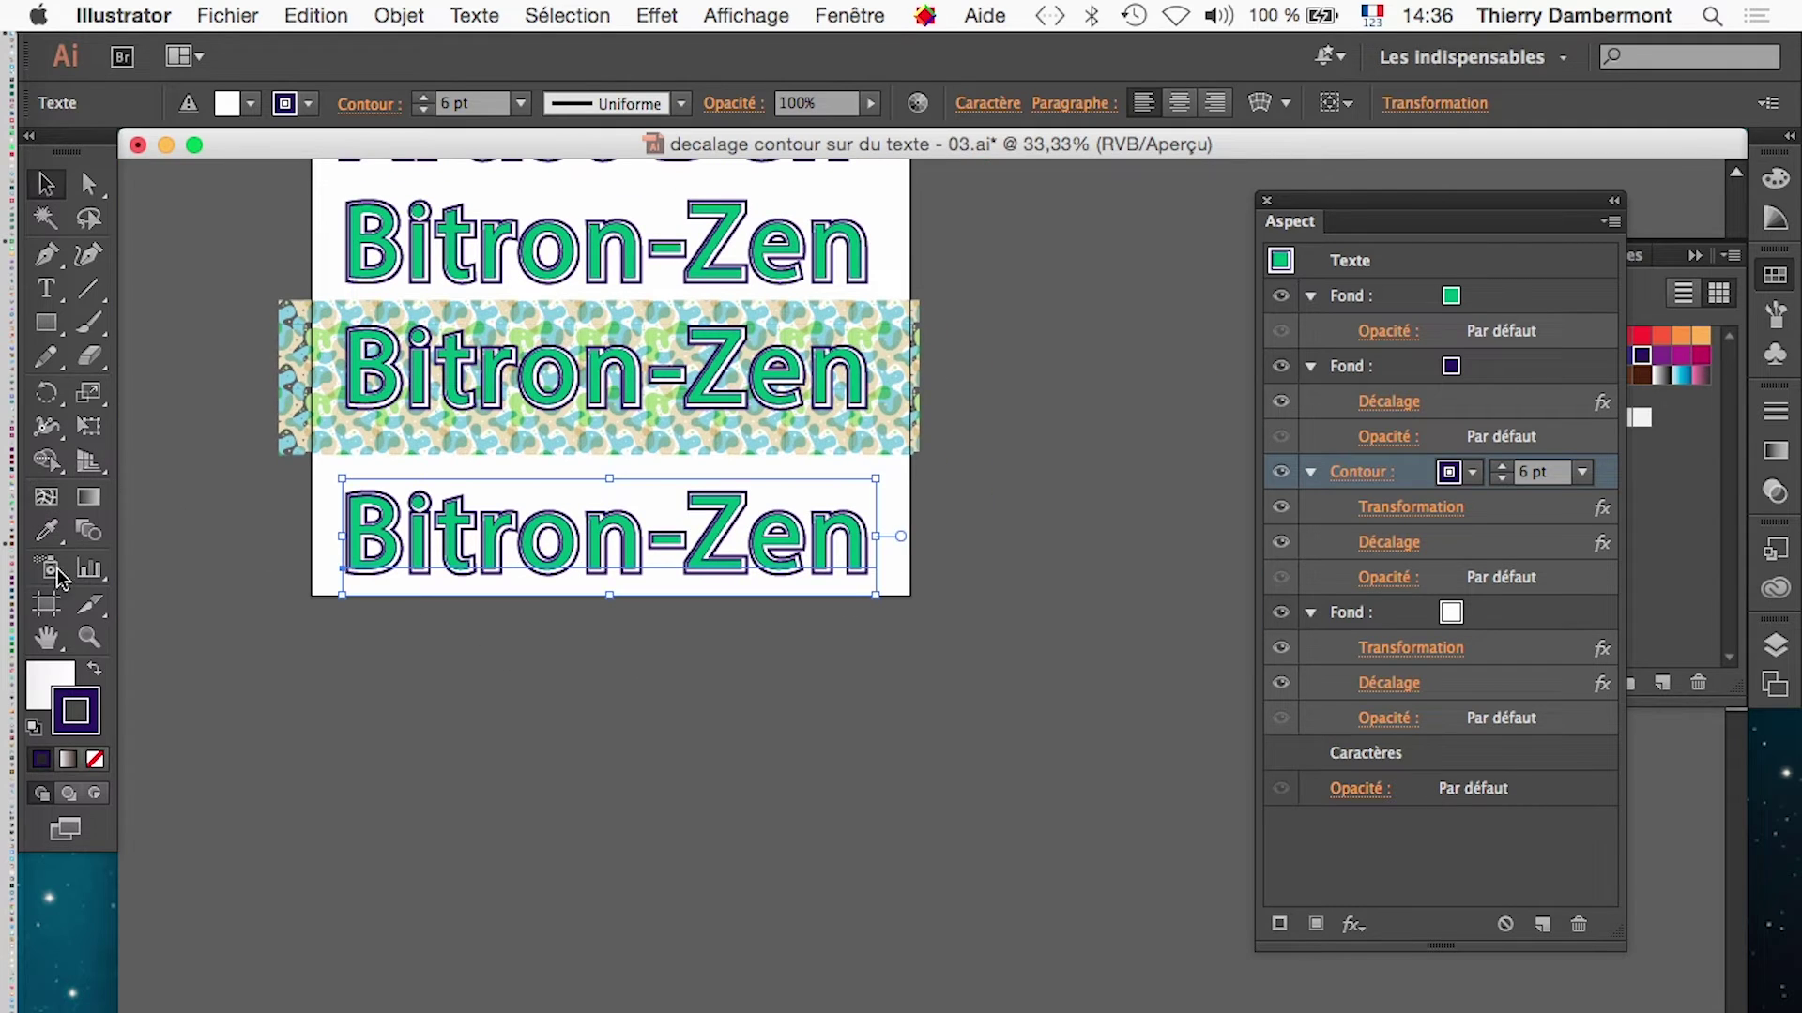
# - Extend the artboard downward to make empty space below the lowest "Bitron-Zen" text, and deselect everything
pyautogui.click(46, 603)
pyautogui.moveTo(612, 595); pyautogui.dragTo(652, 812)
pyautogui.click(46, 183)
pyautogui.click(180, 245)
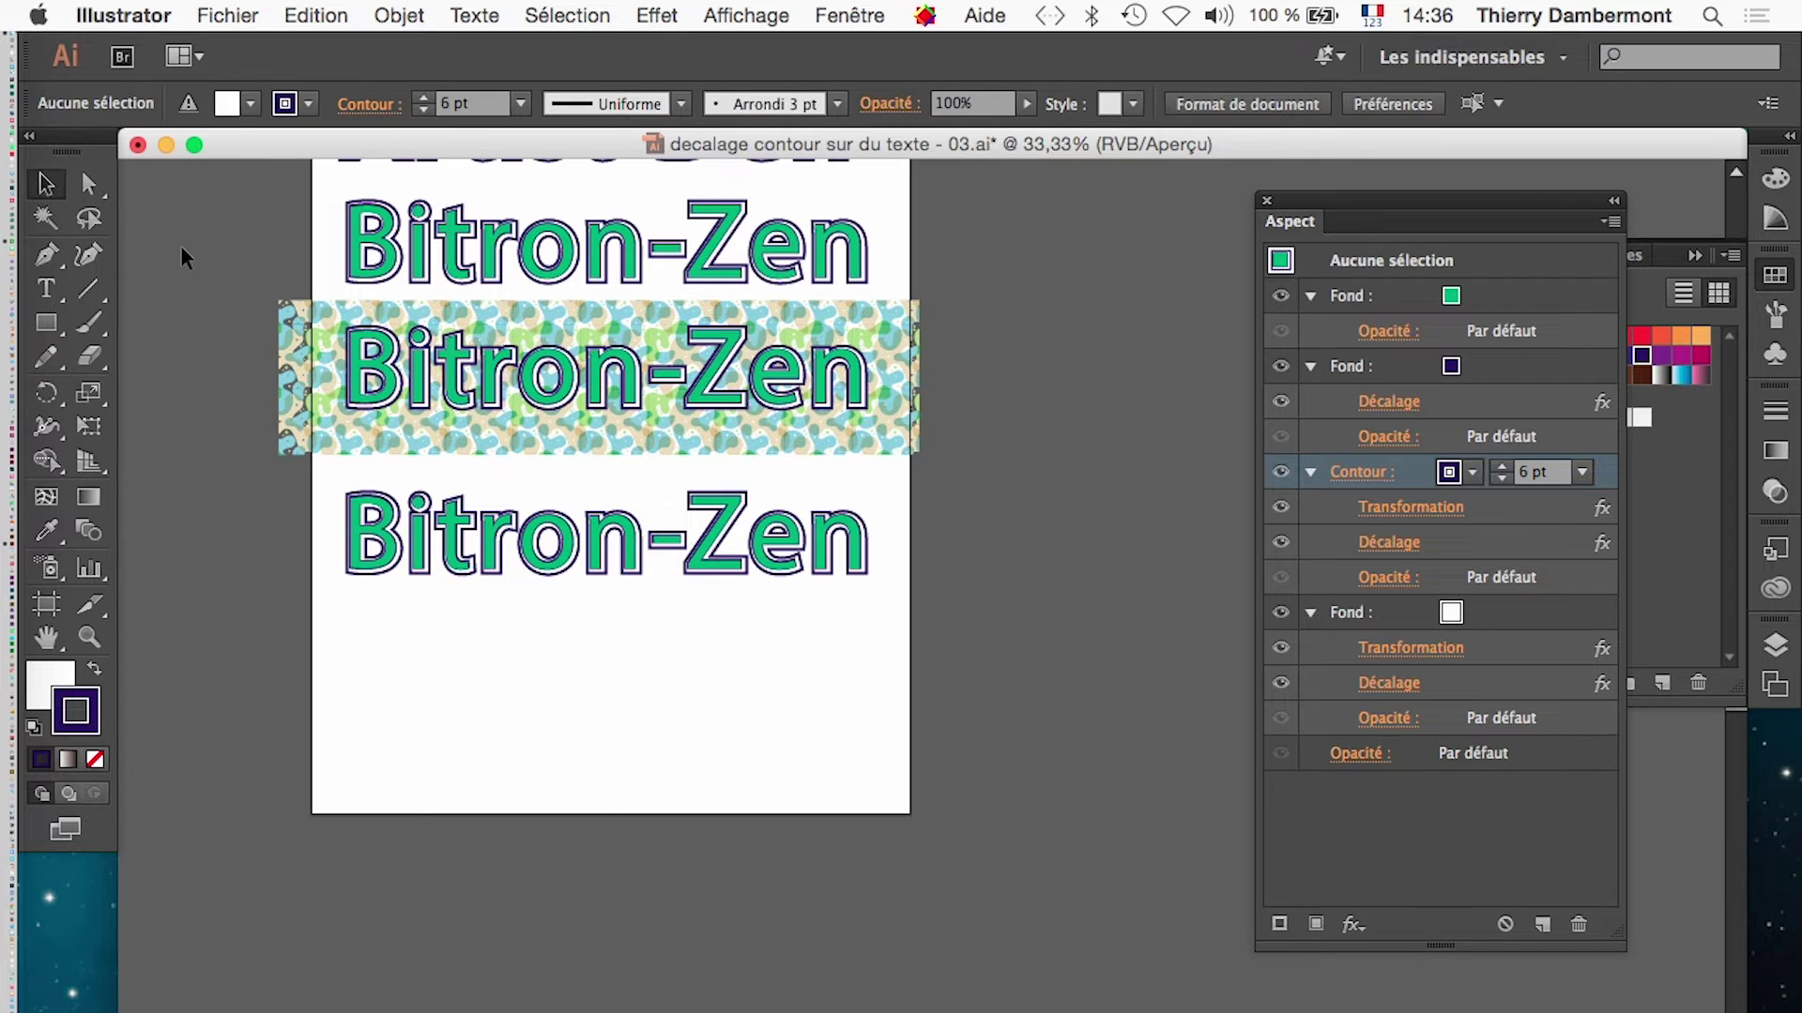
pyautogui.moveTo(4, 207)
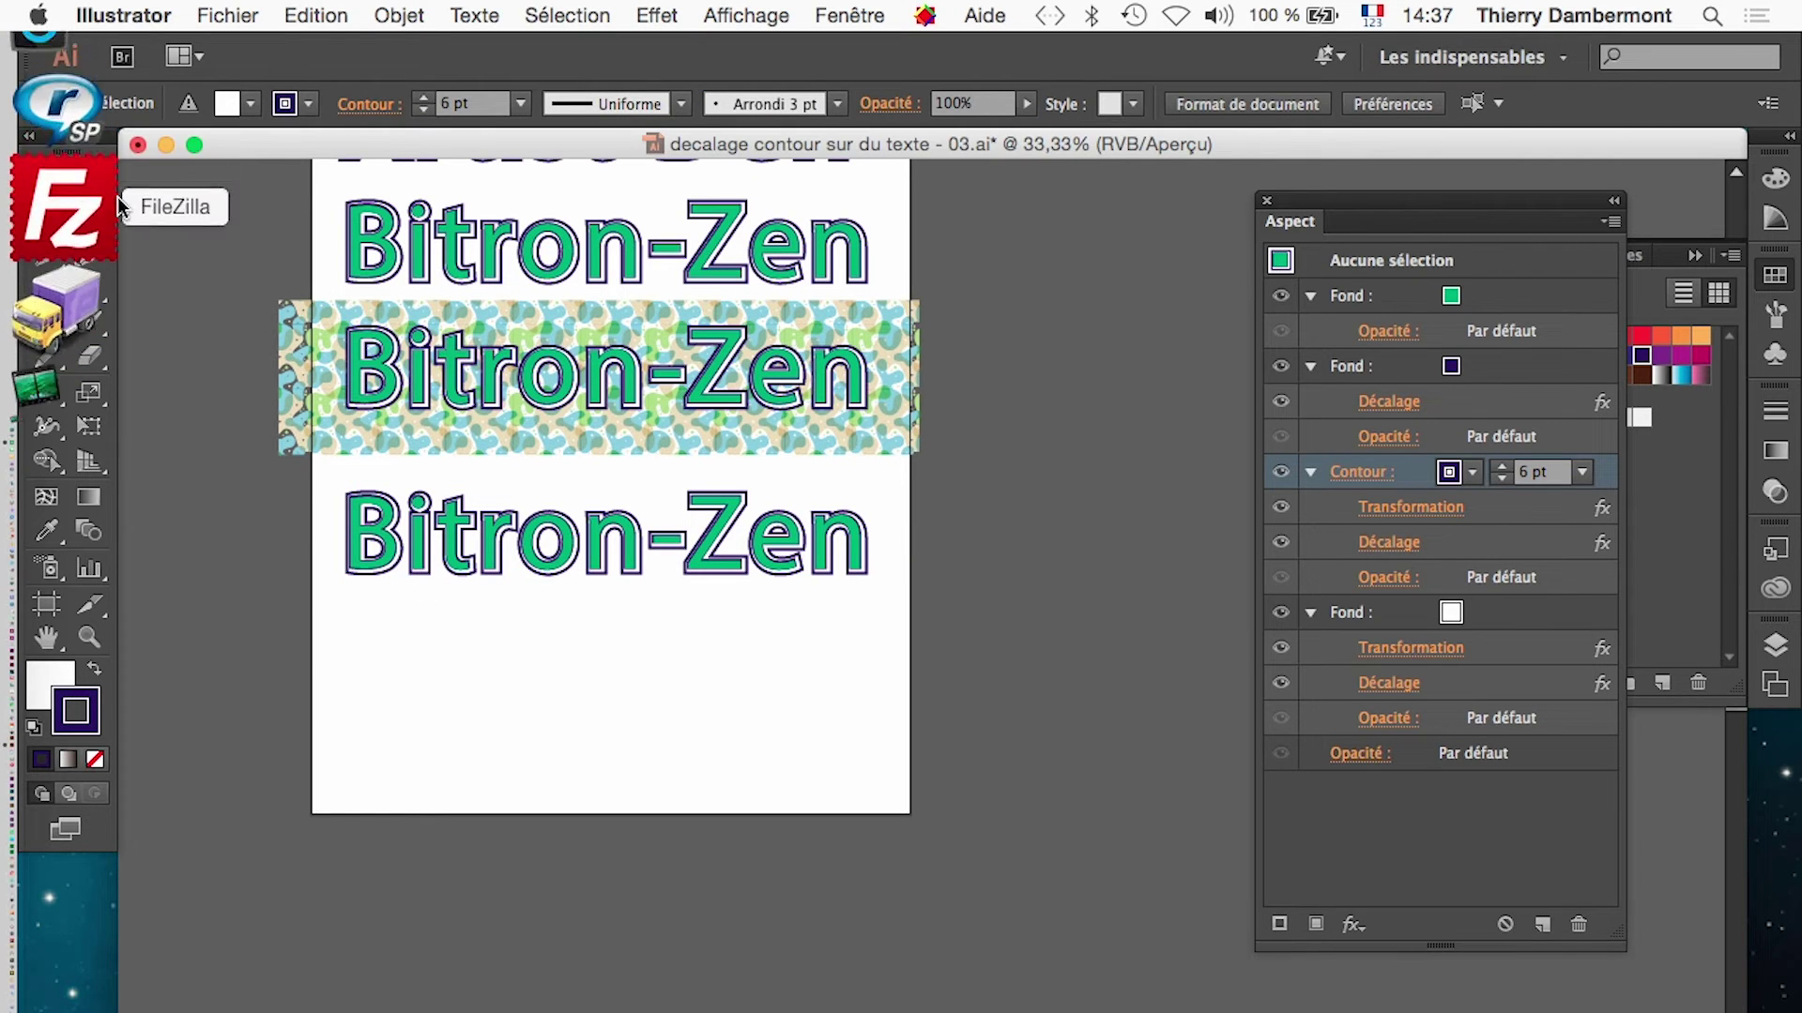
# - Select the lowest "Bitron-Zen" text as a whole and preview a round corners effect (Arrondis) with a 10 px radius on it
pyautogui.scroll(1, 521, 601)
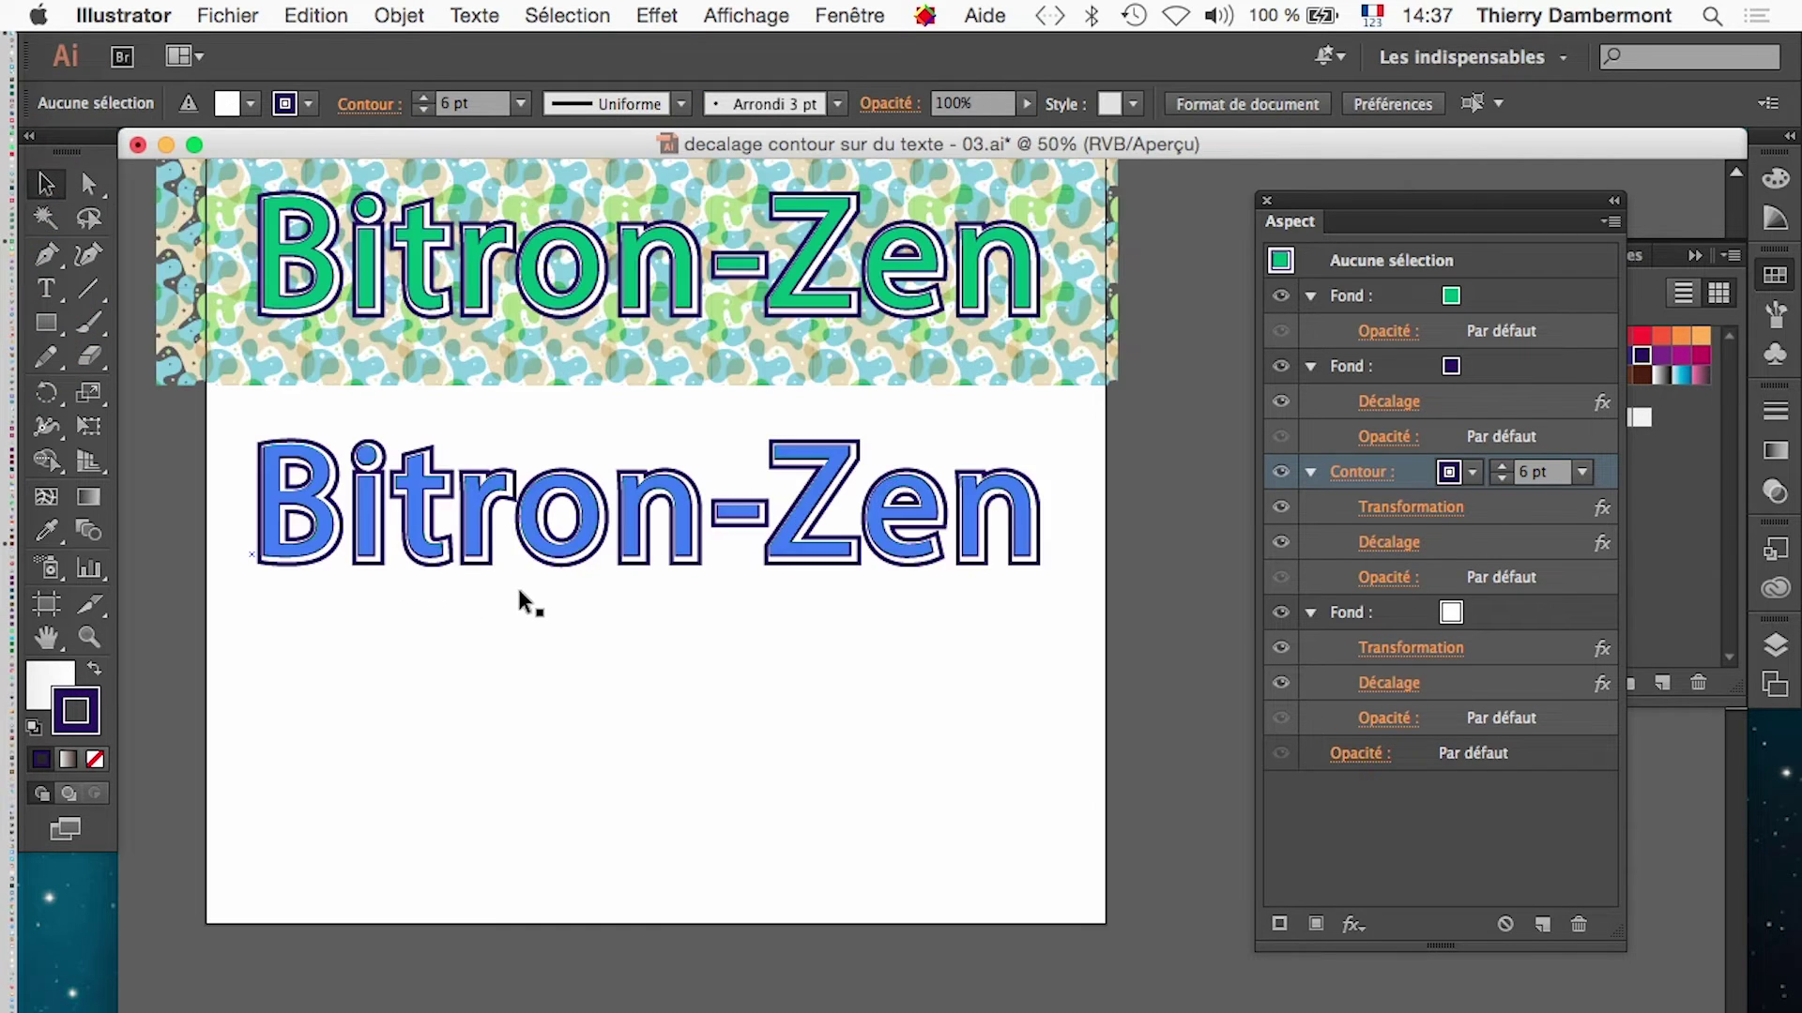
pyautogui.click(711, 567)
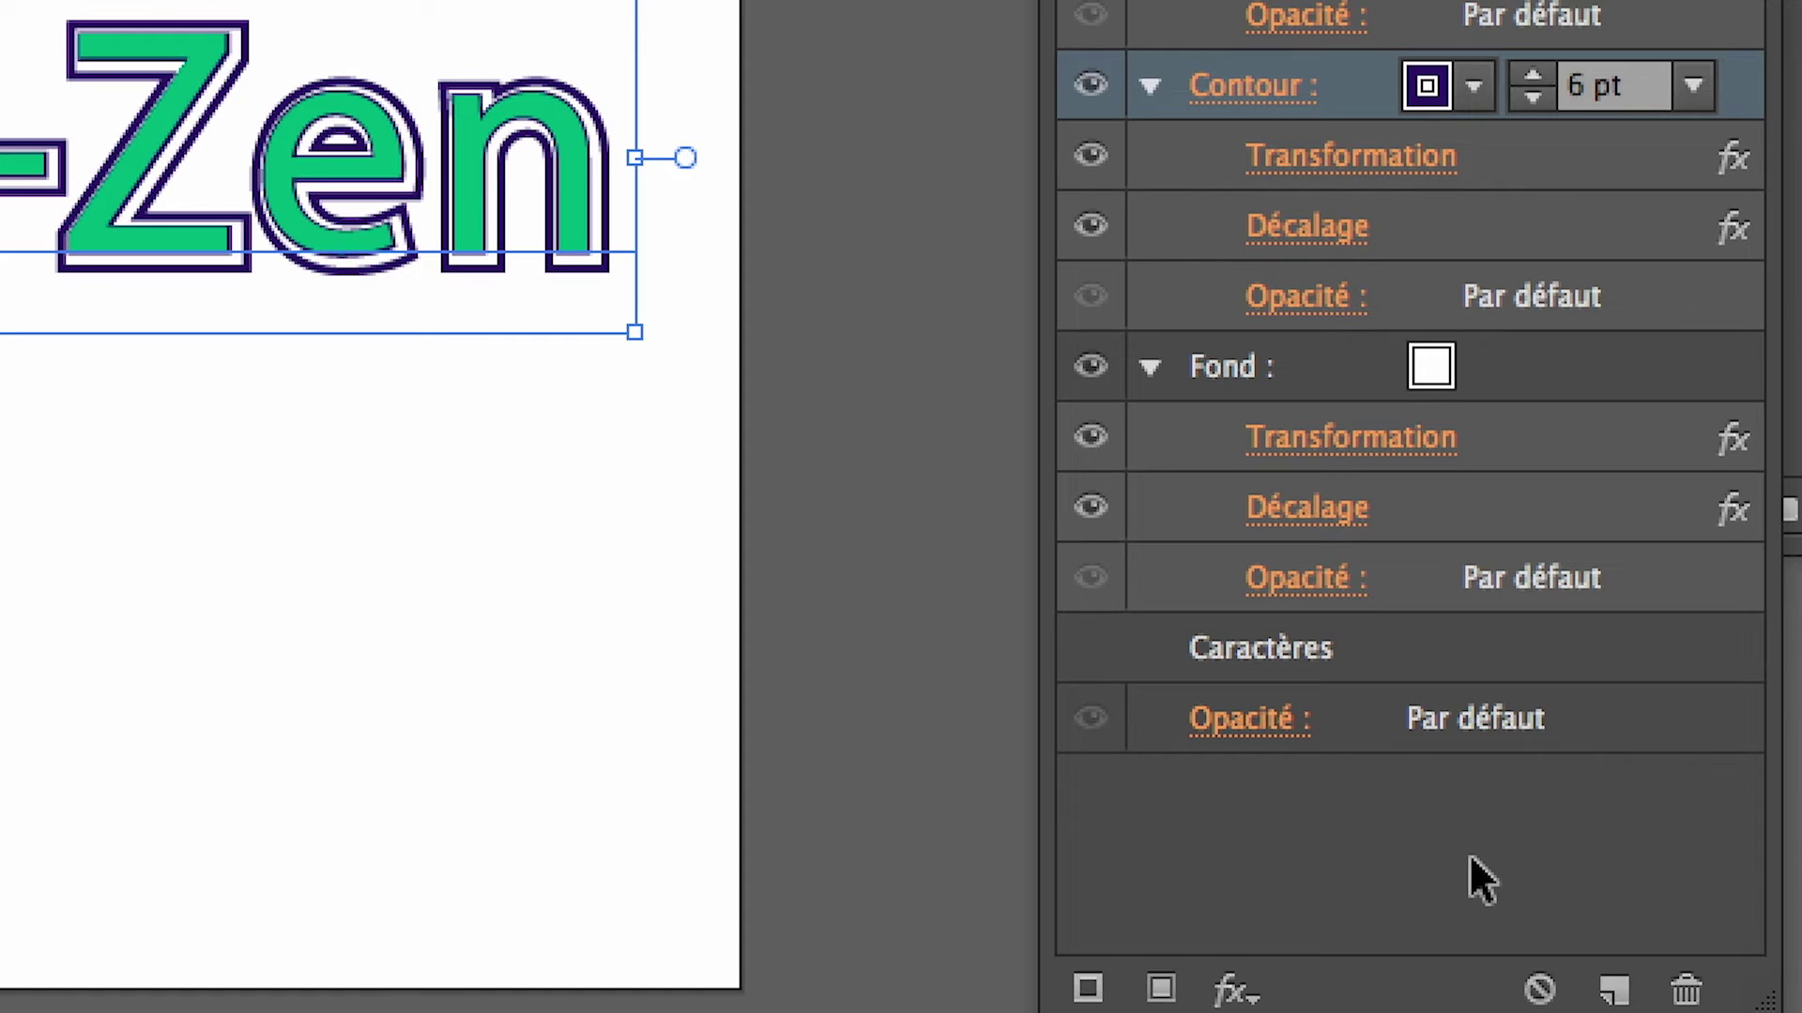
pyautogui.click(1468, 853)
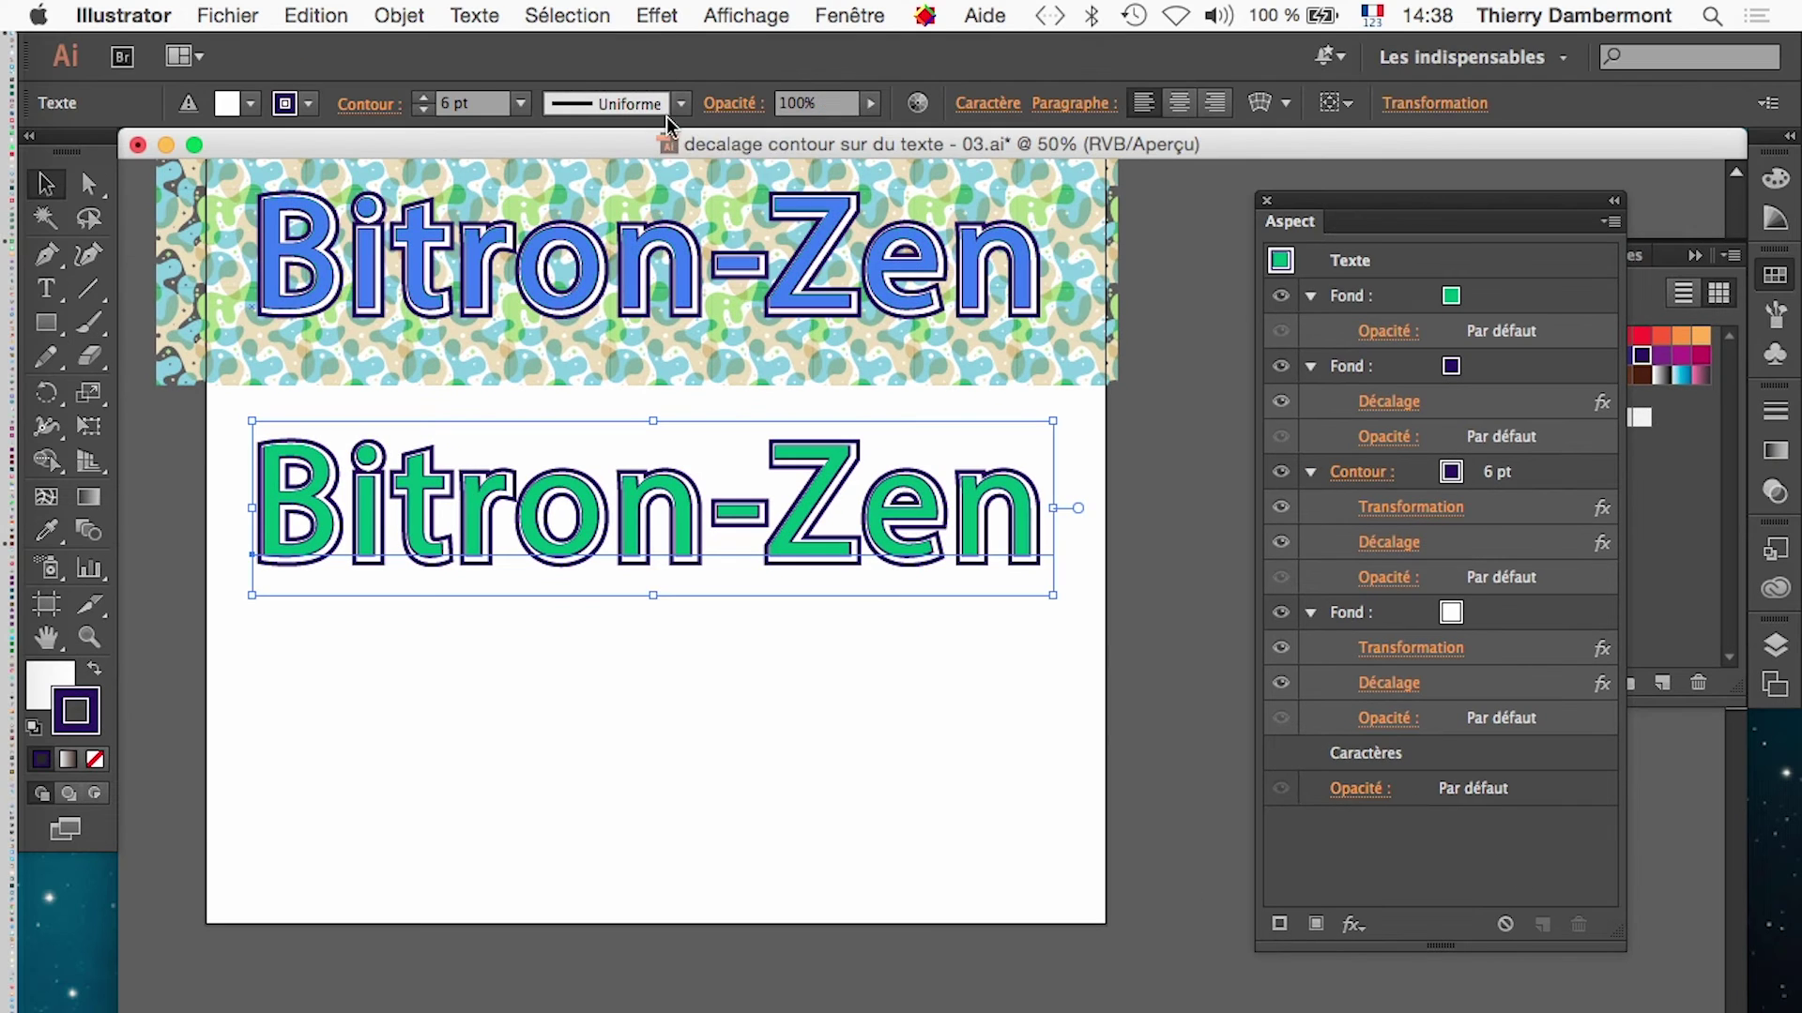
pyautogui.click(645, 7)
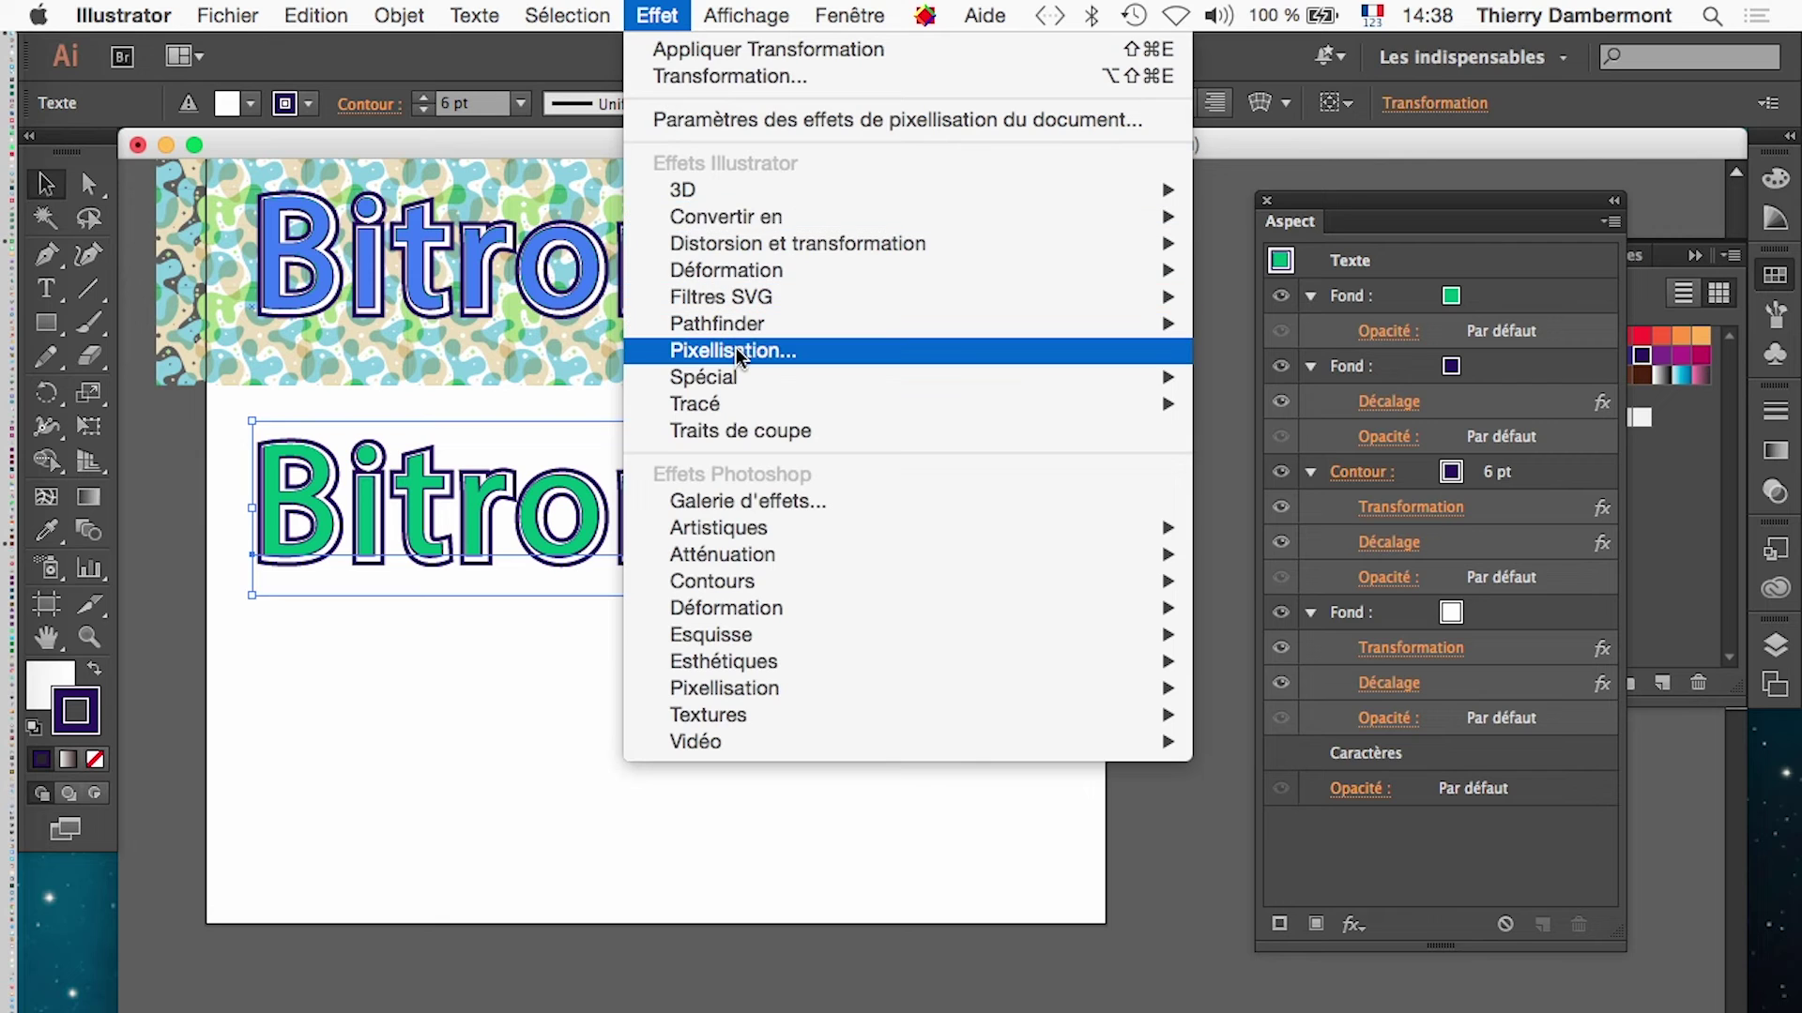
pyautogui.moveTo(732, 377)
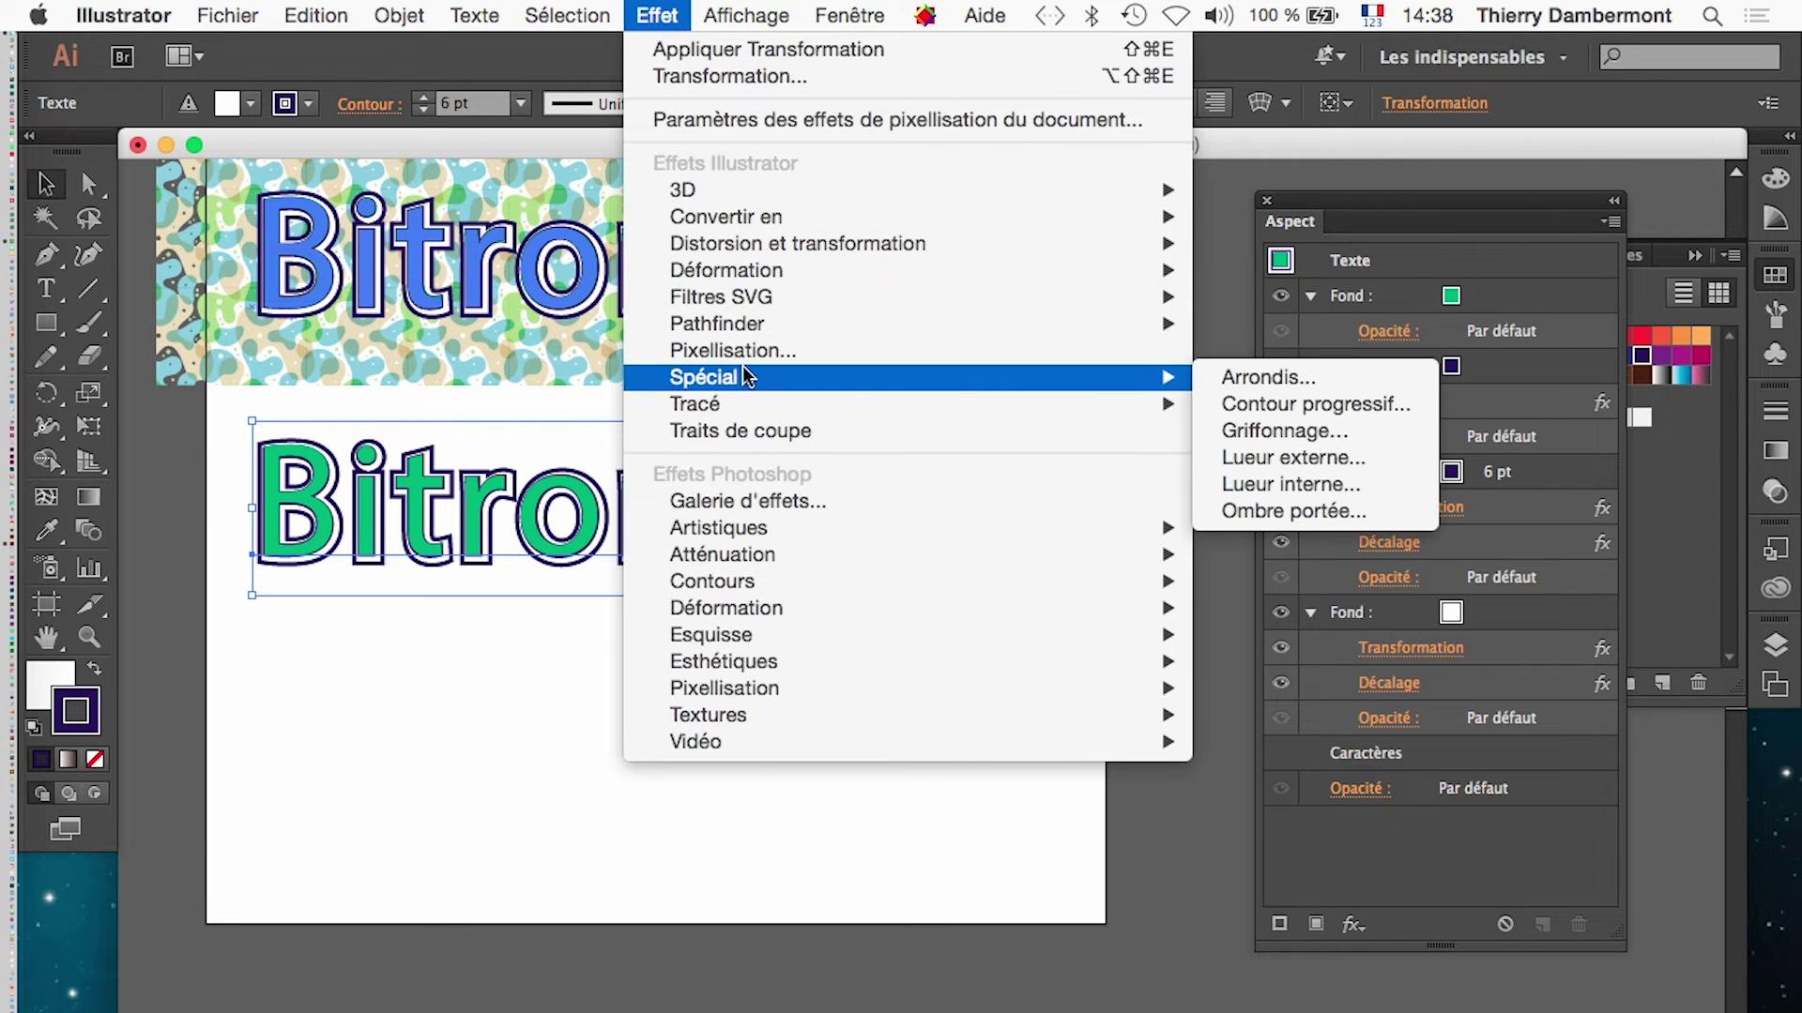
pyautogui.click(1225, 379)
pyautogui.click(1235, 323)
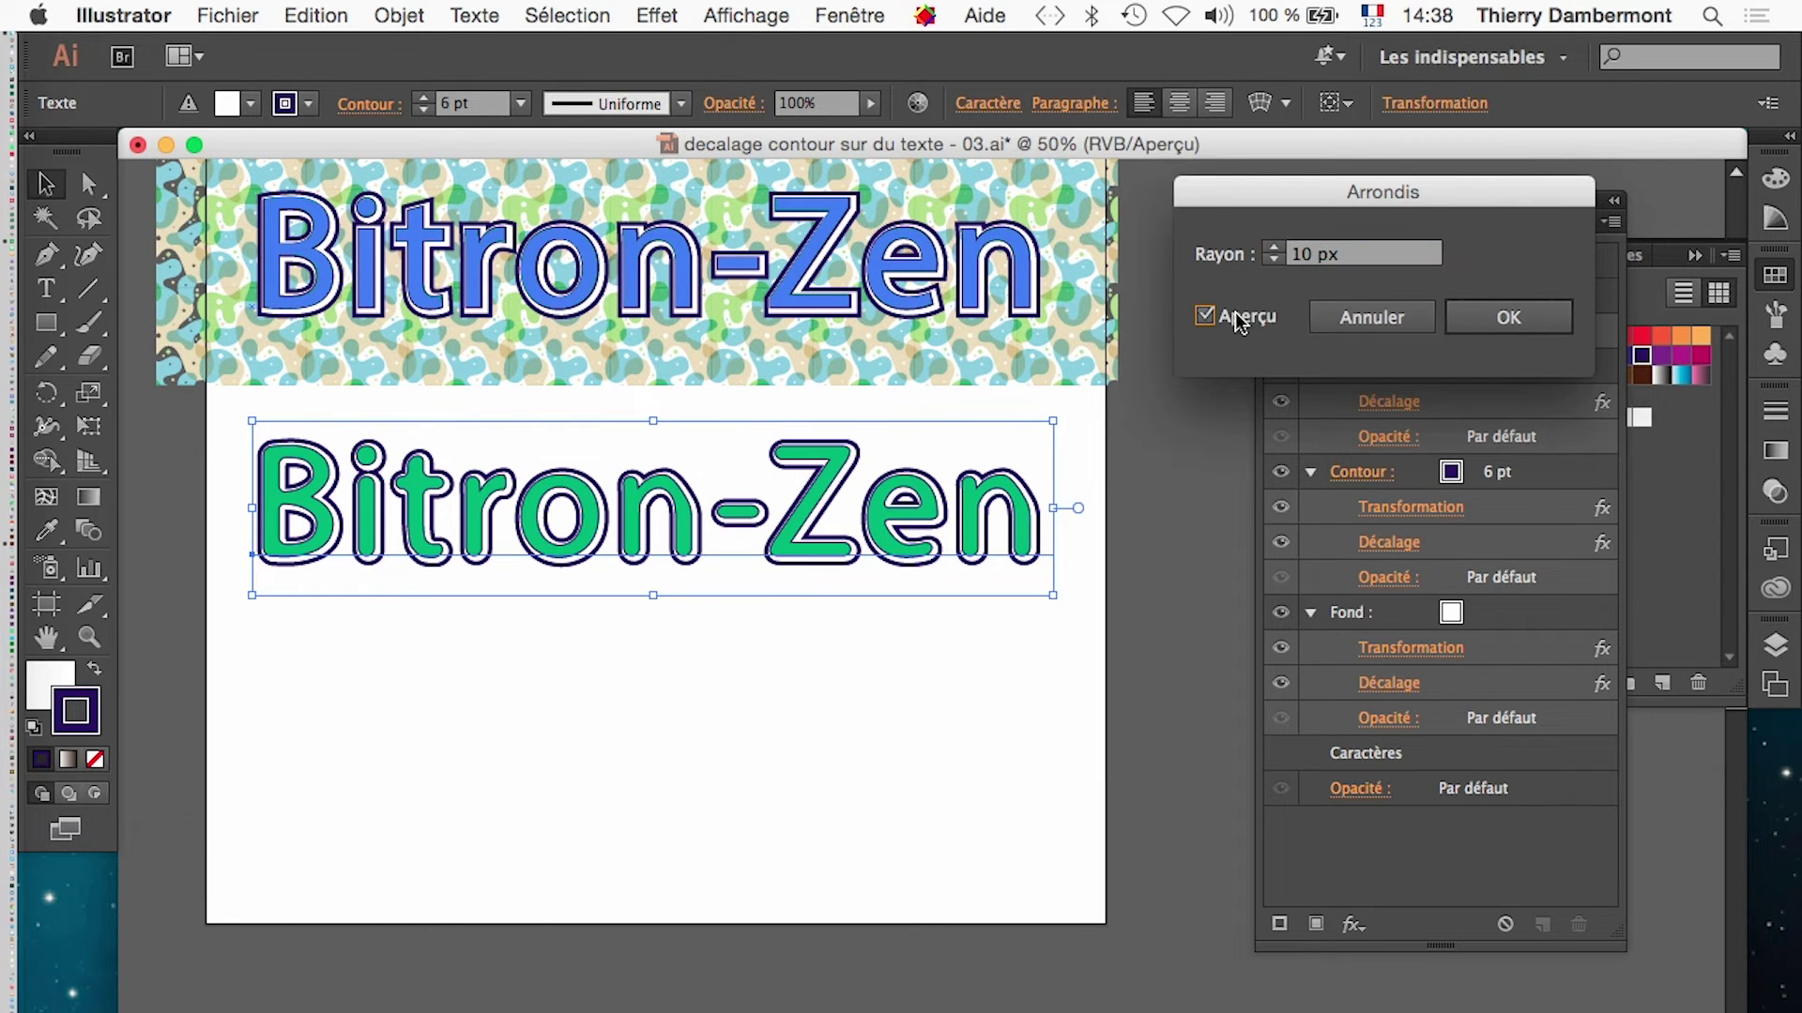
pyautogui.moveTo(1258, 193); pyautogui.dragTo(922, 642)
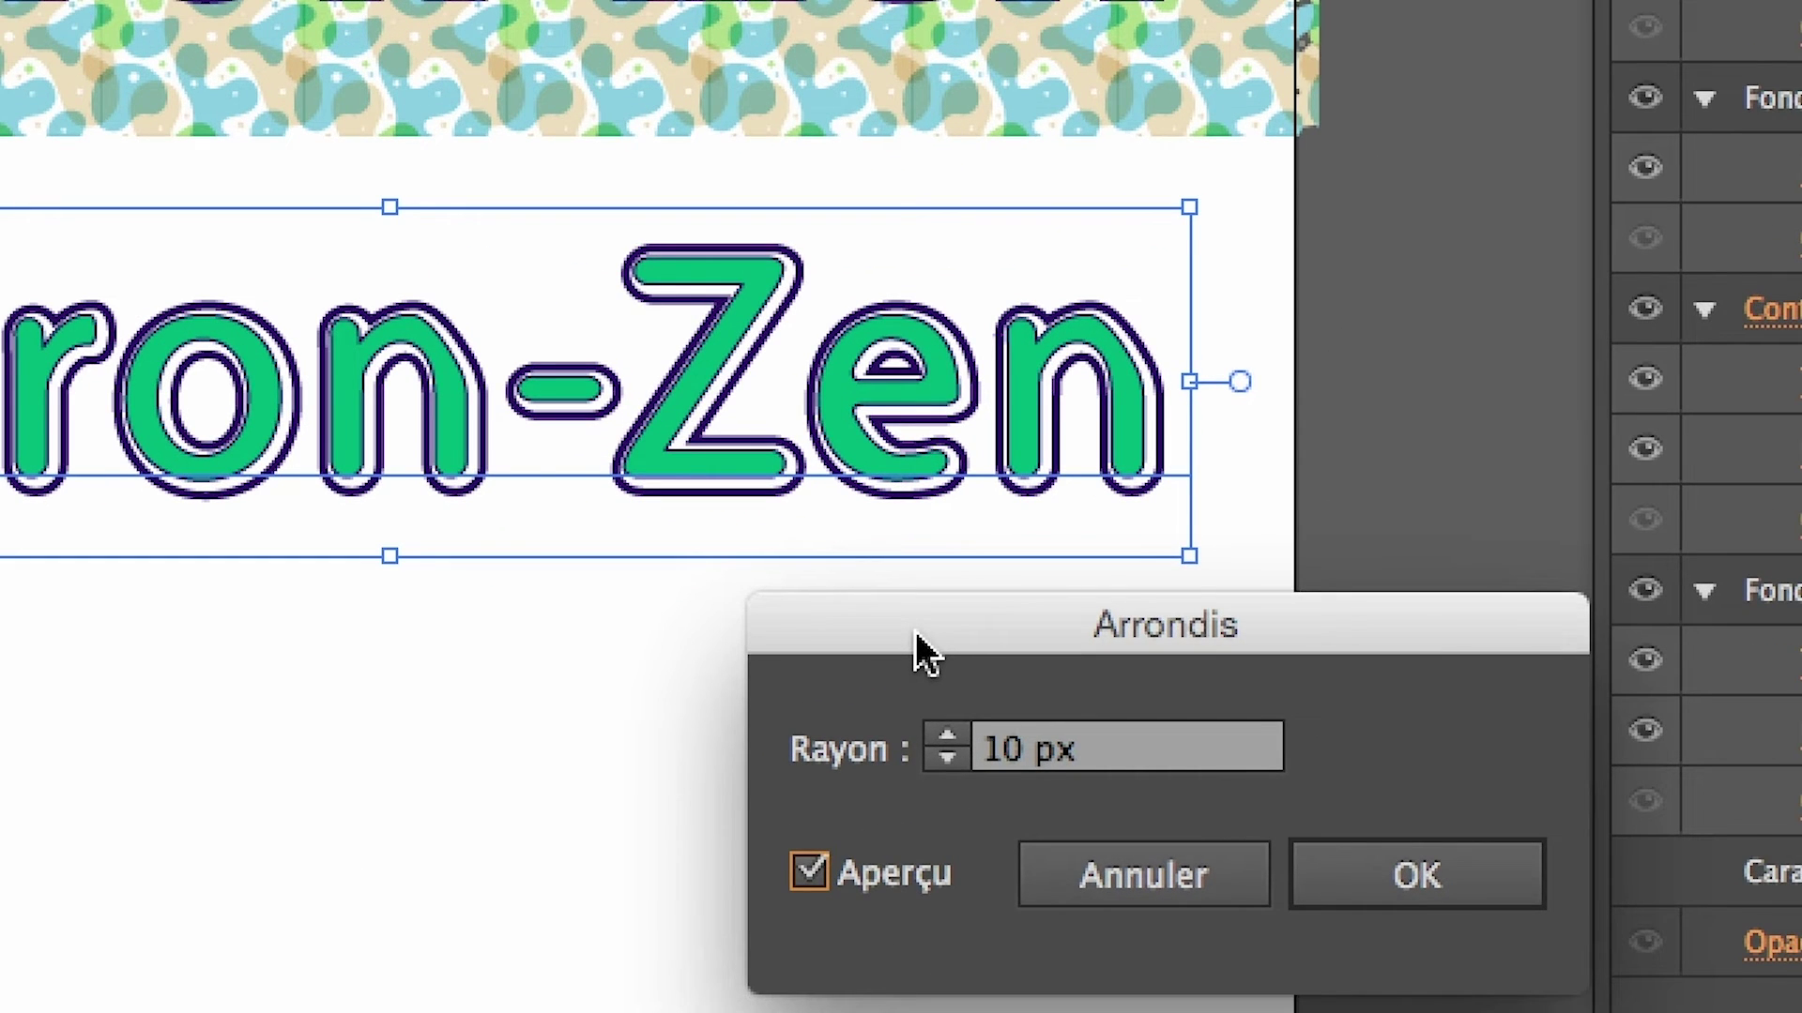
pyautogui.moveTo(916, 632); pyautogui.dragTo(580, 654)
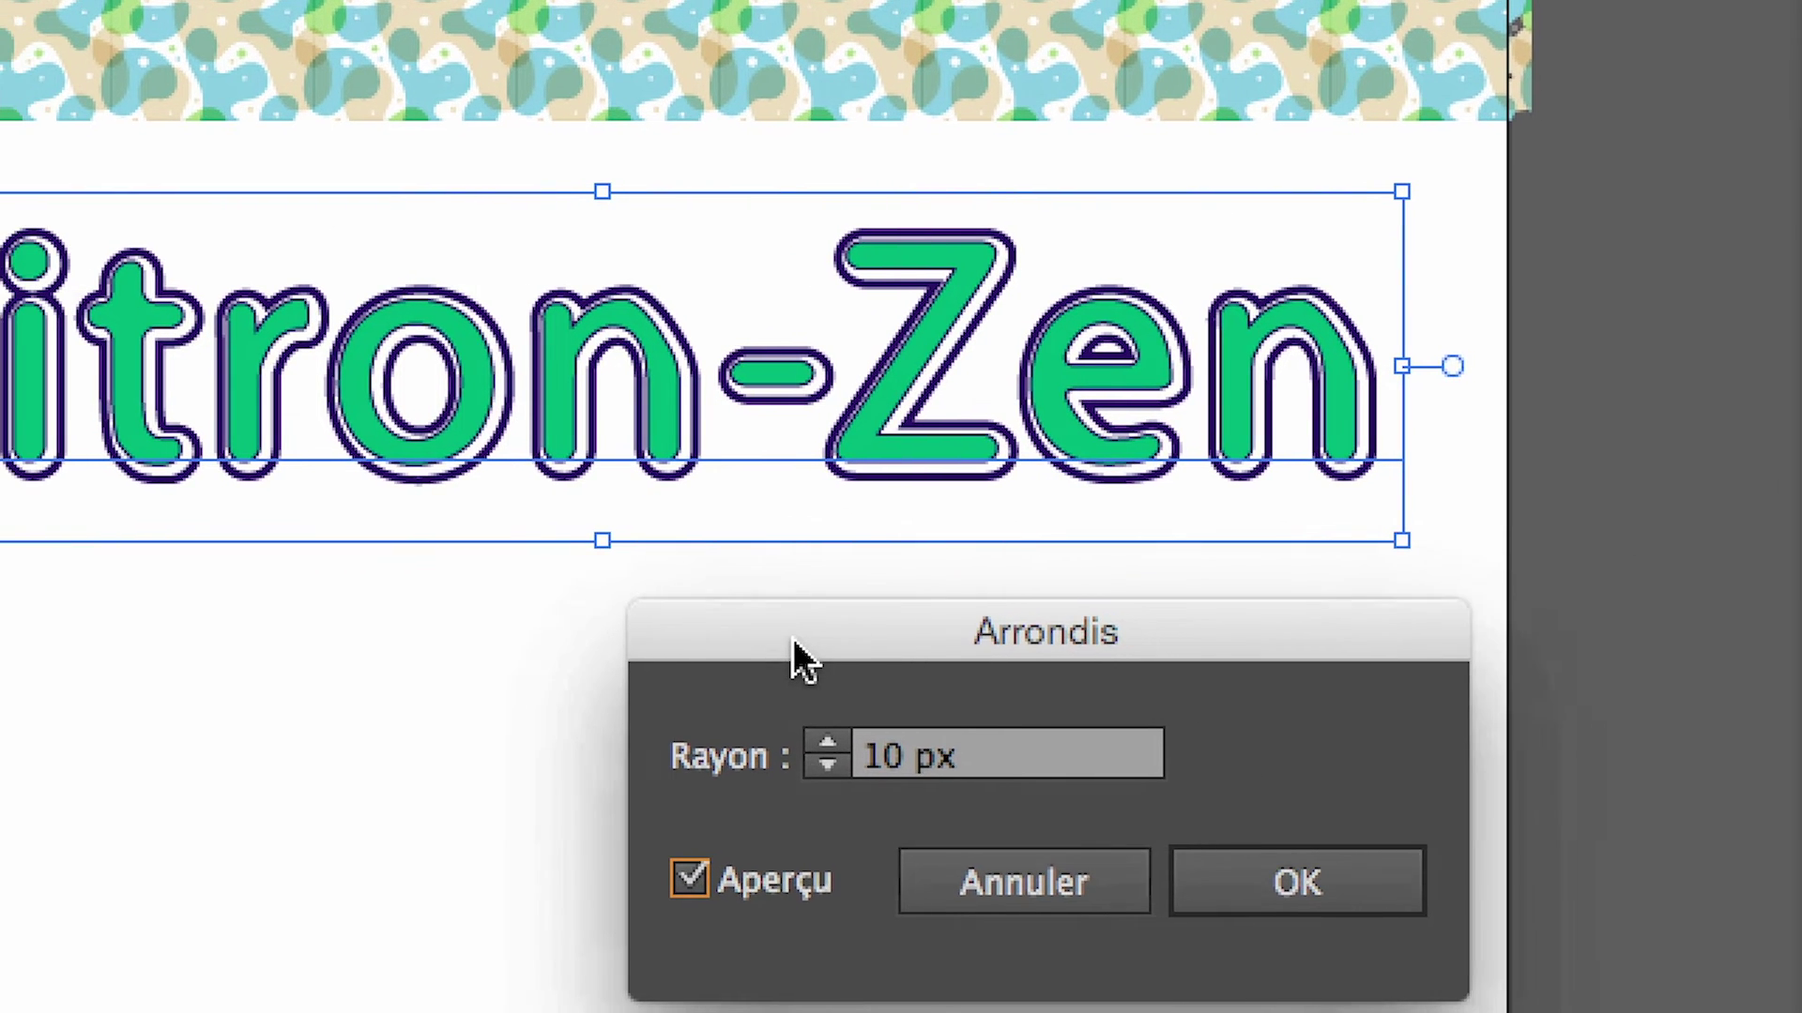
pyautogui.moveTo(792, 638); pyautogui.dragTo(577, 638)
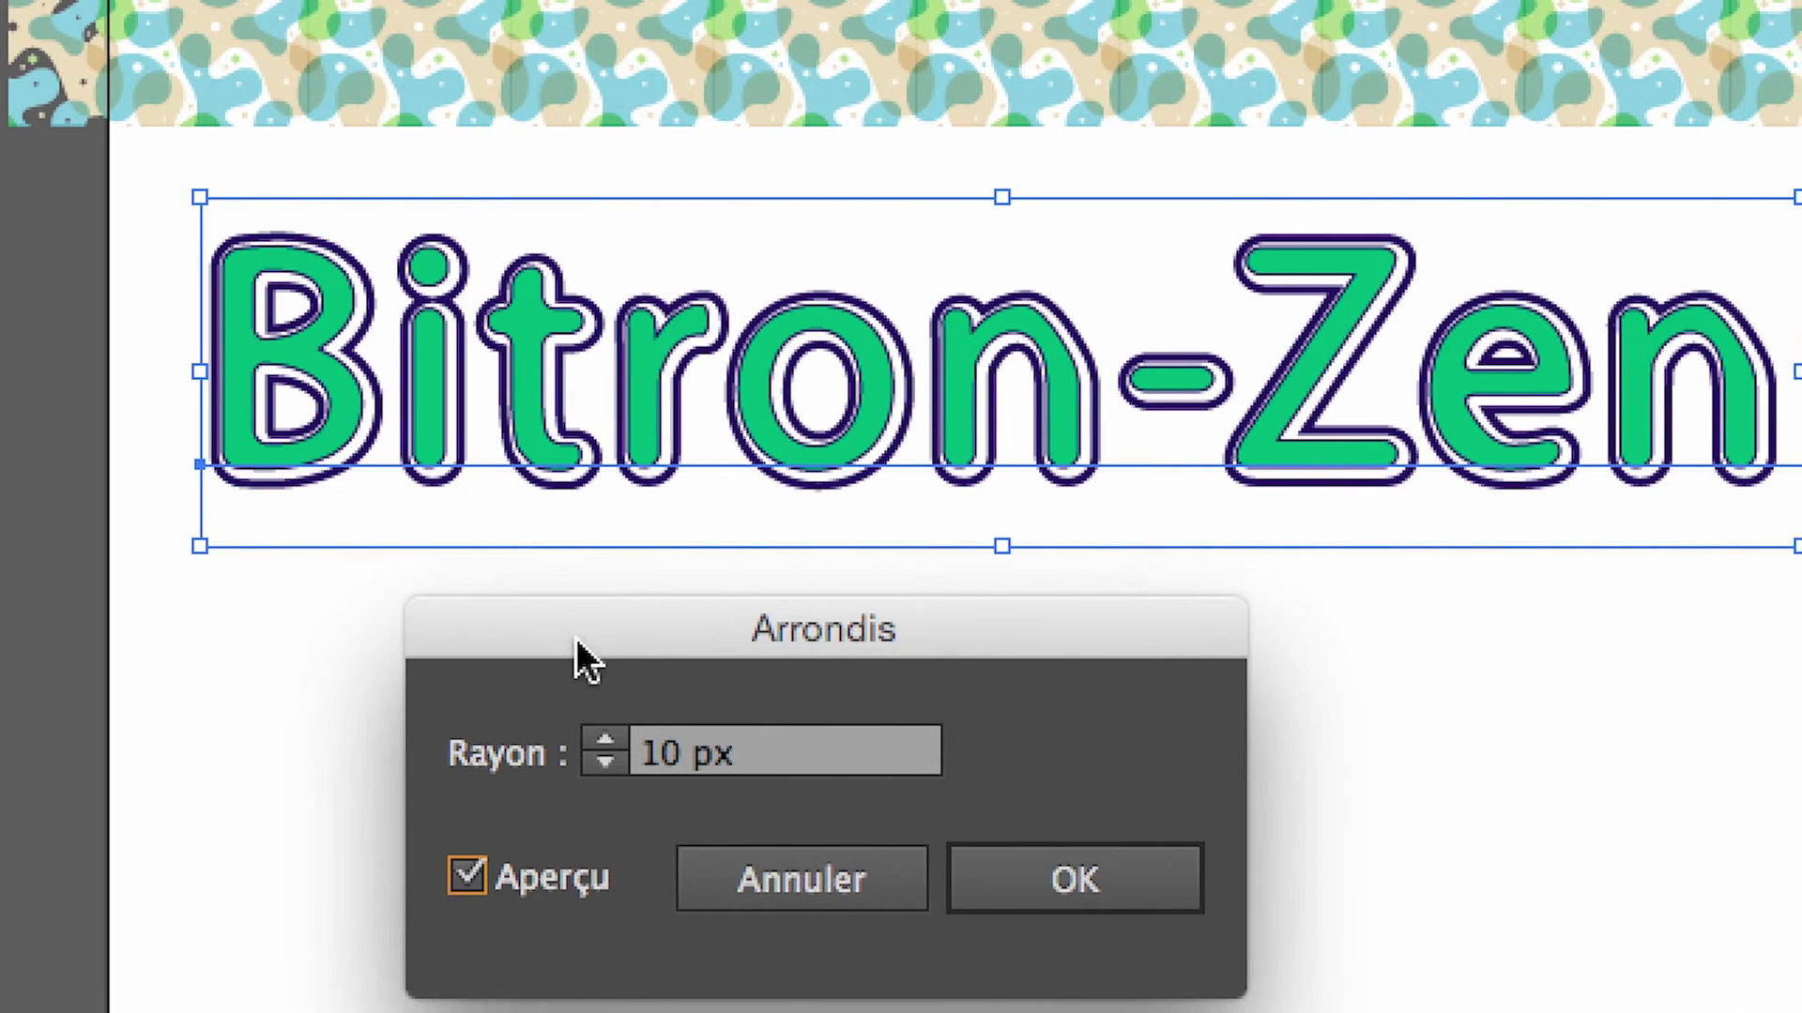
# - Apply the 10 px Arrondis effect and compare the lettering with the rounding hidden and shown
pyautogui.click(489, 877)
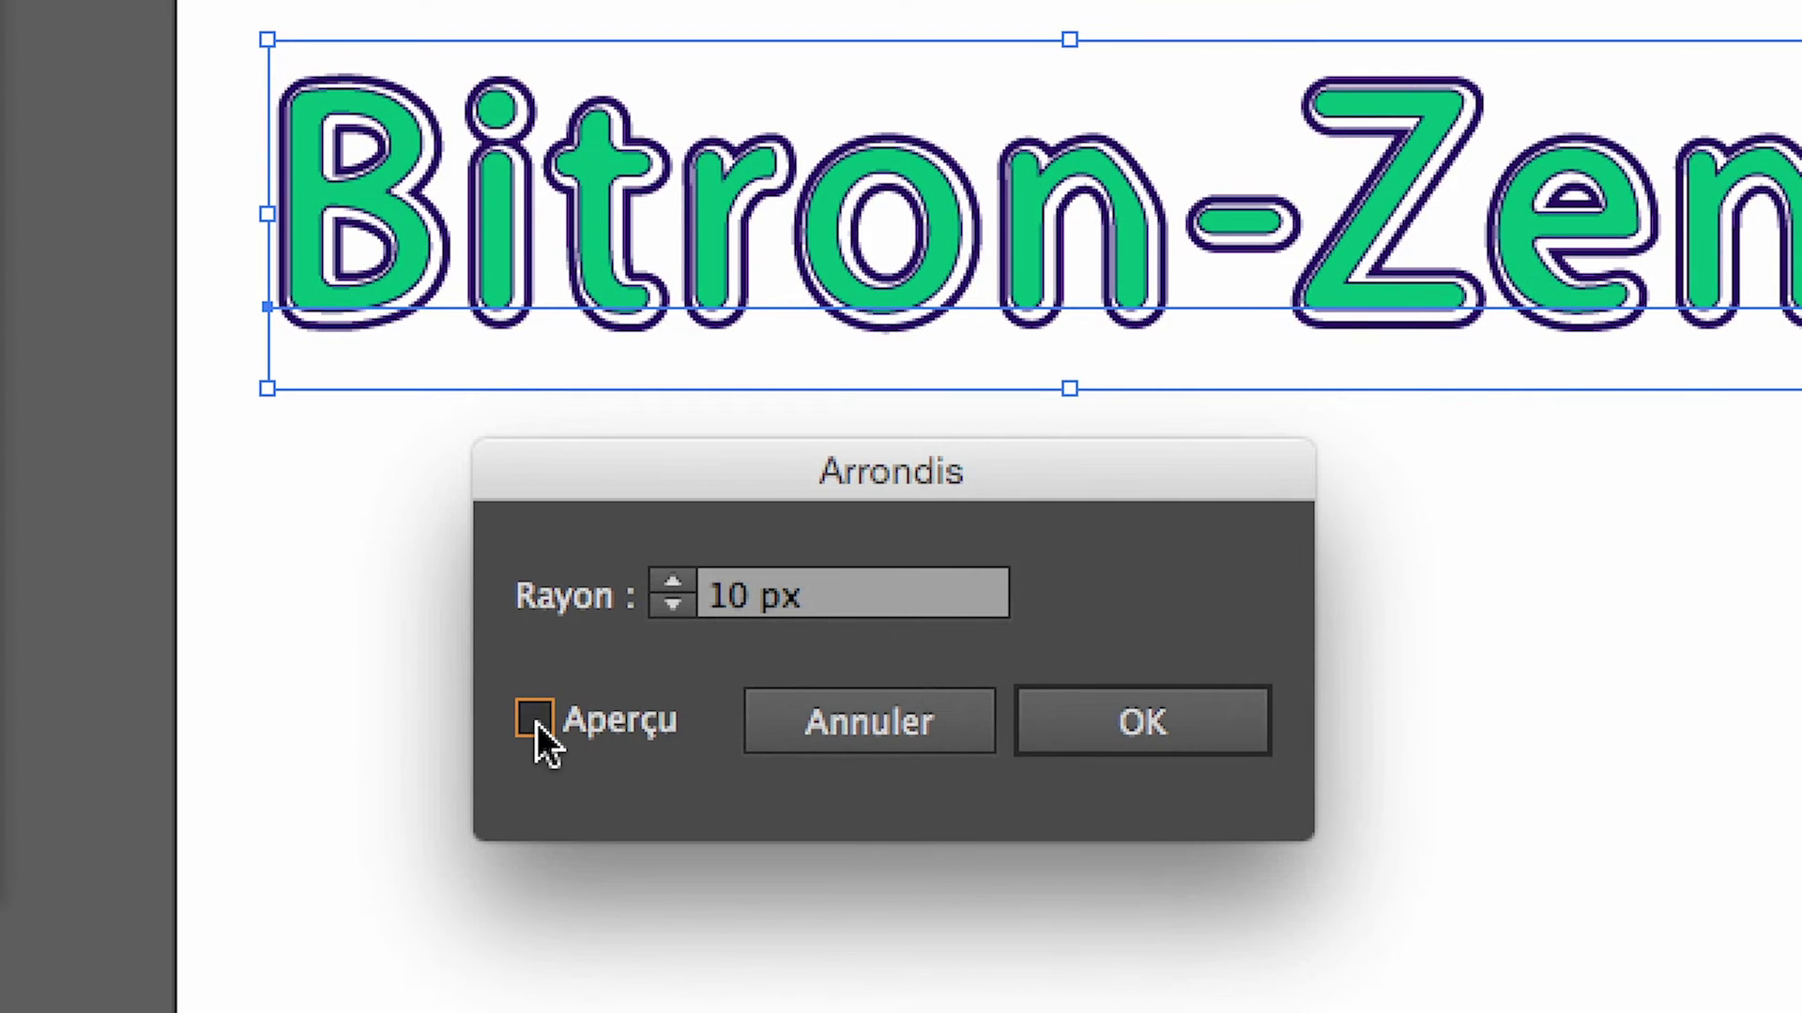
pyautogui.click(537, 723)
pyautogui.click(592, 721)
pyautogui.click(598, 721)
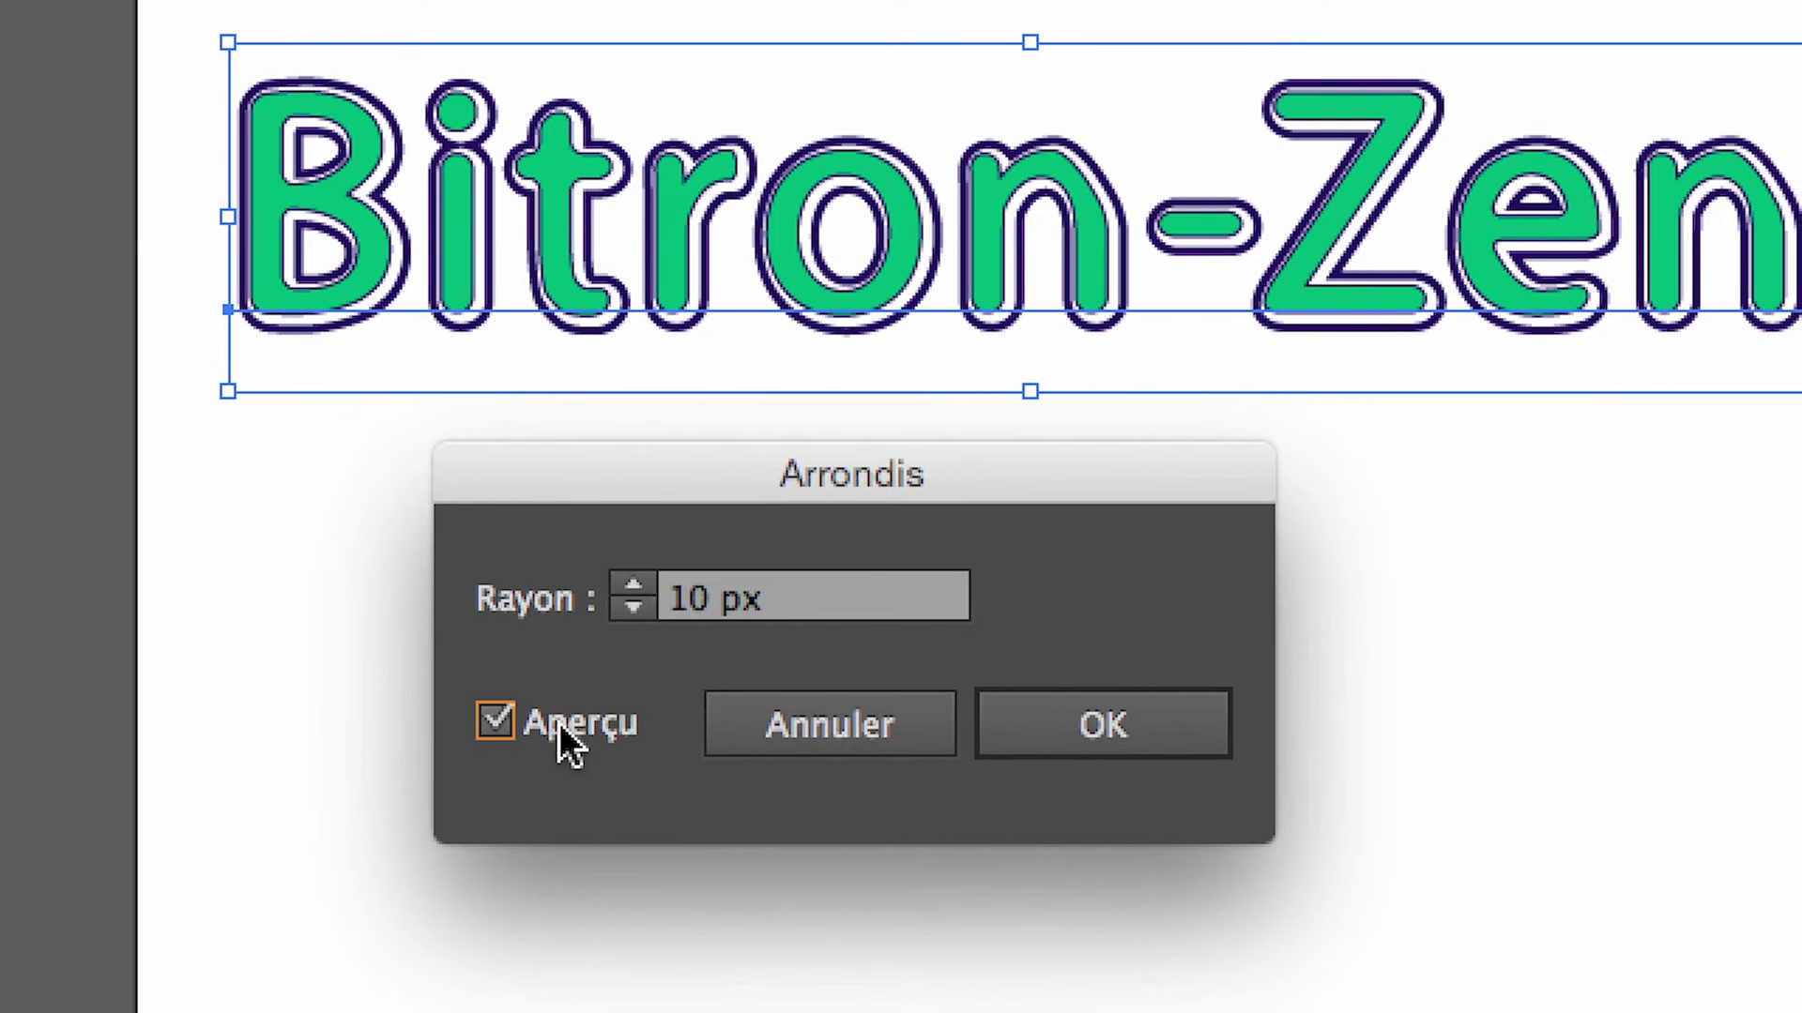
pyautogui.click(995, 736)
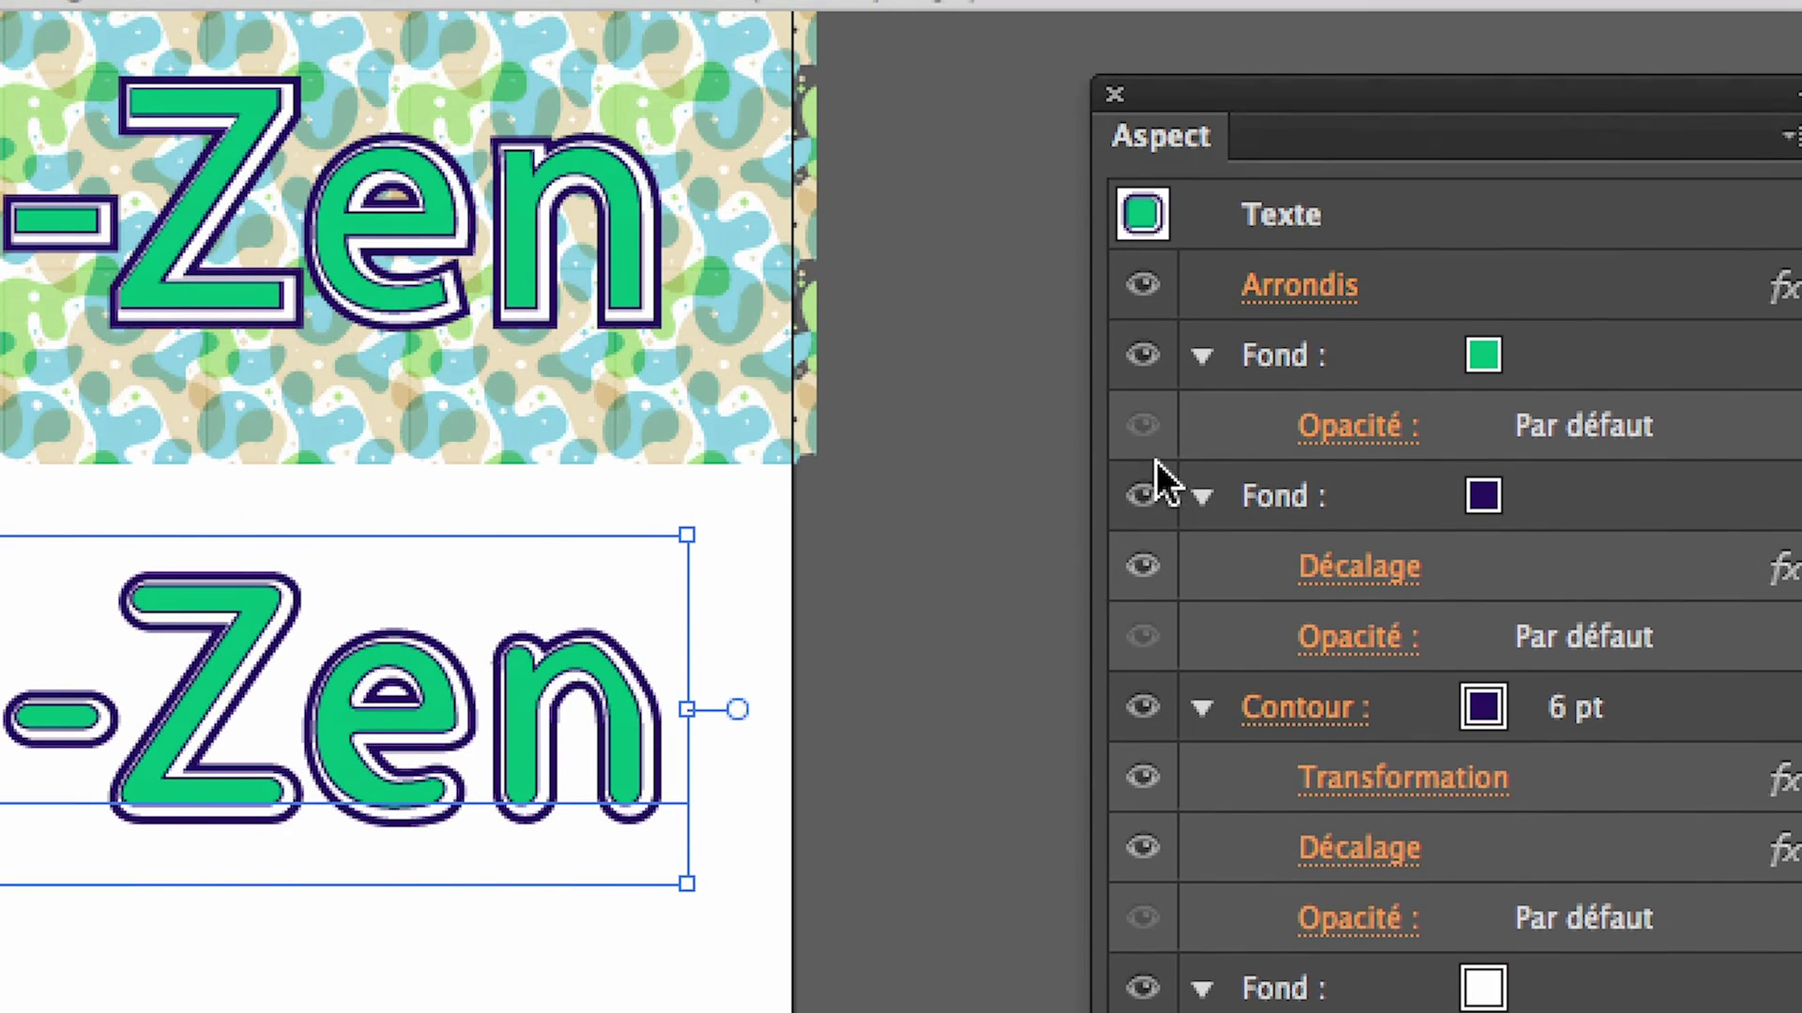
pyautogui.click(1142, 282)
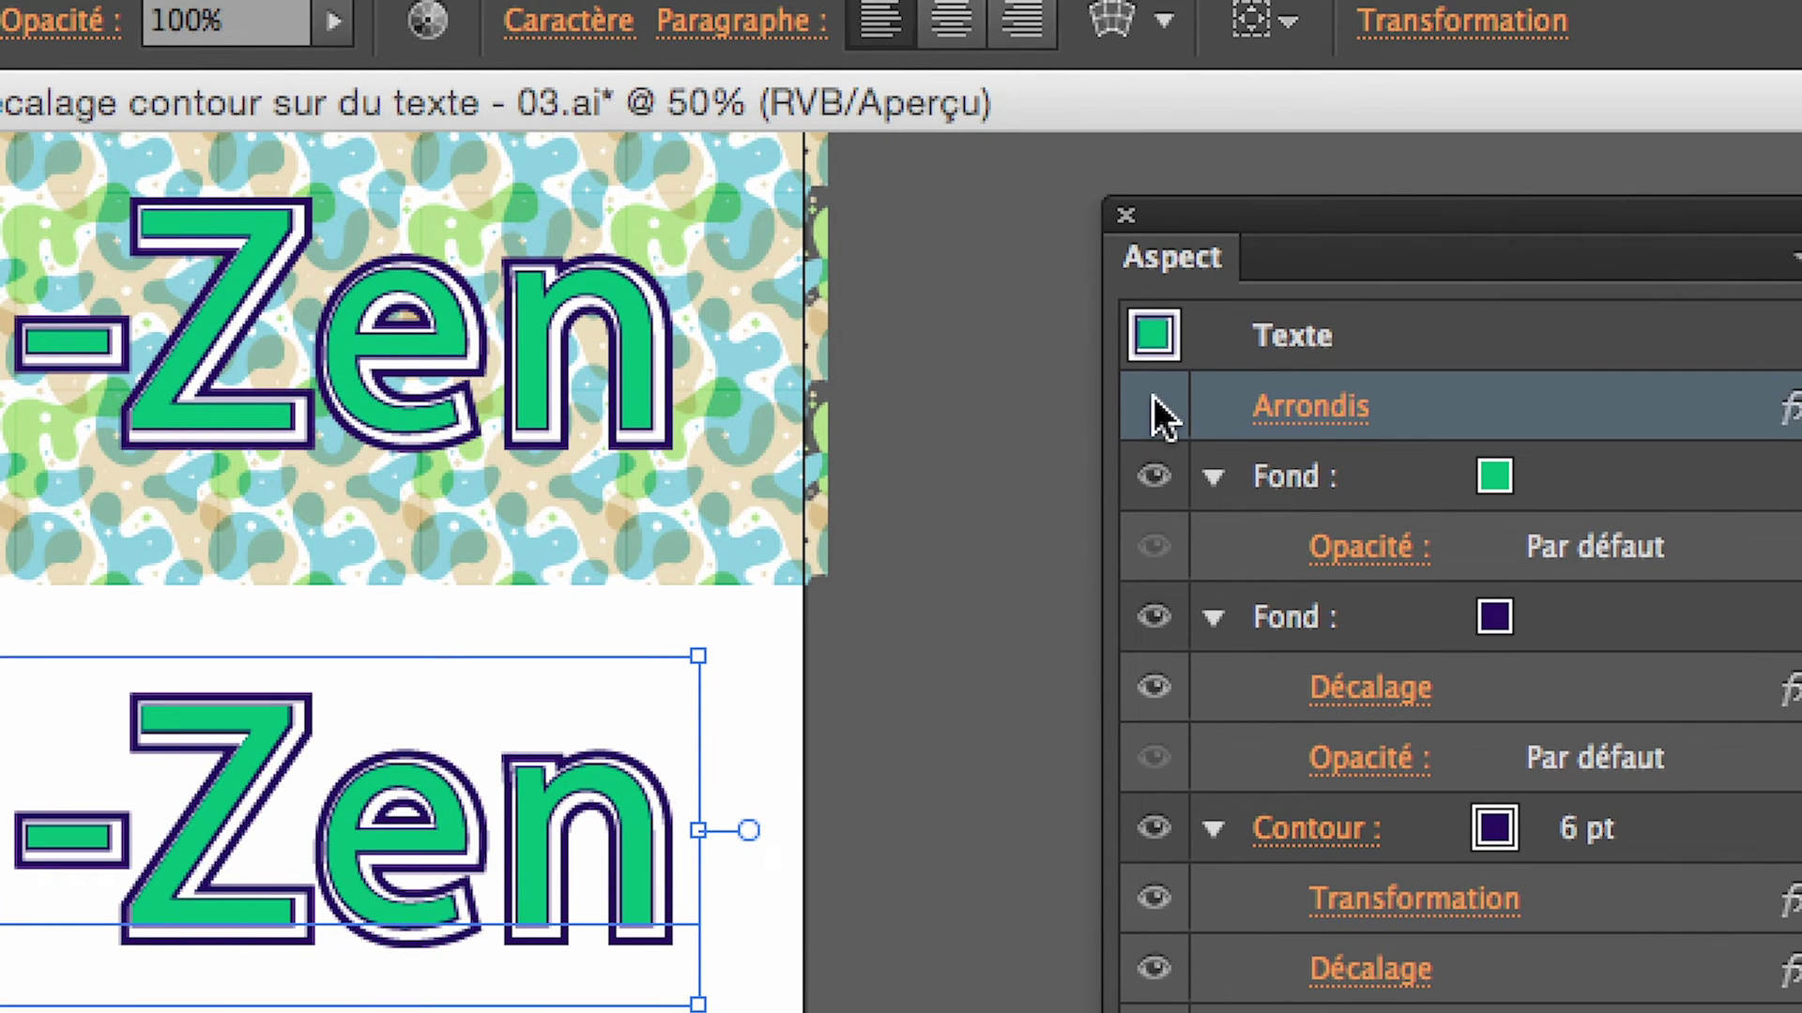
pyautogui.click(1154, 403)
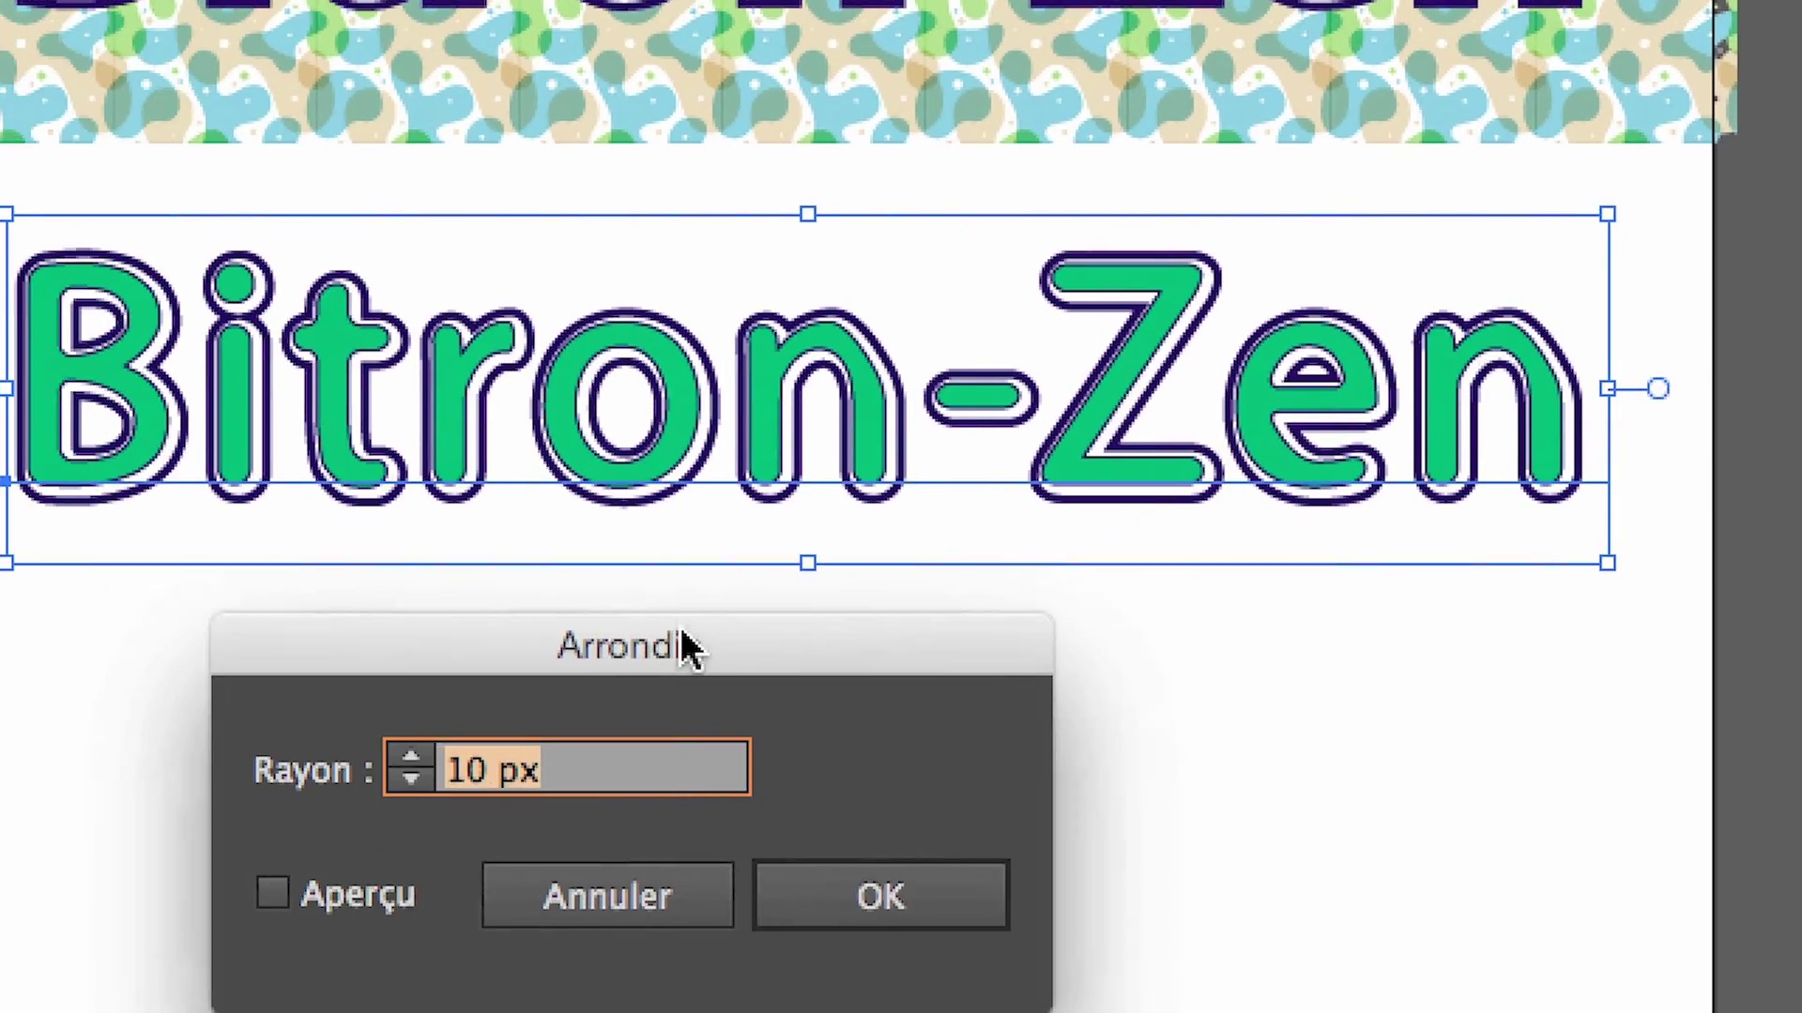
# - Reopen the Arrondis effect of the lowest text with preview on and lower its radius to 0,01 px
pyautogui.moveTo(679, 626); pyautogui.dragTo(1173, 381)
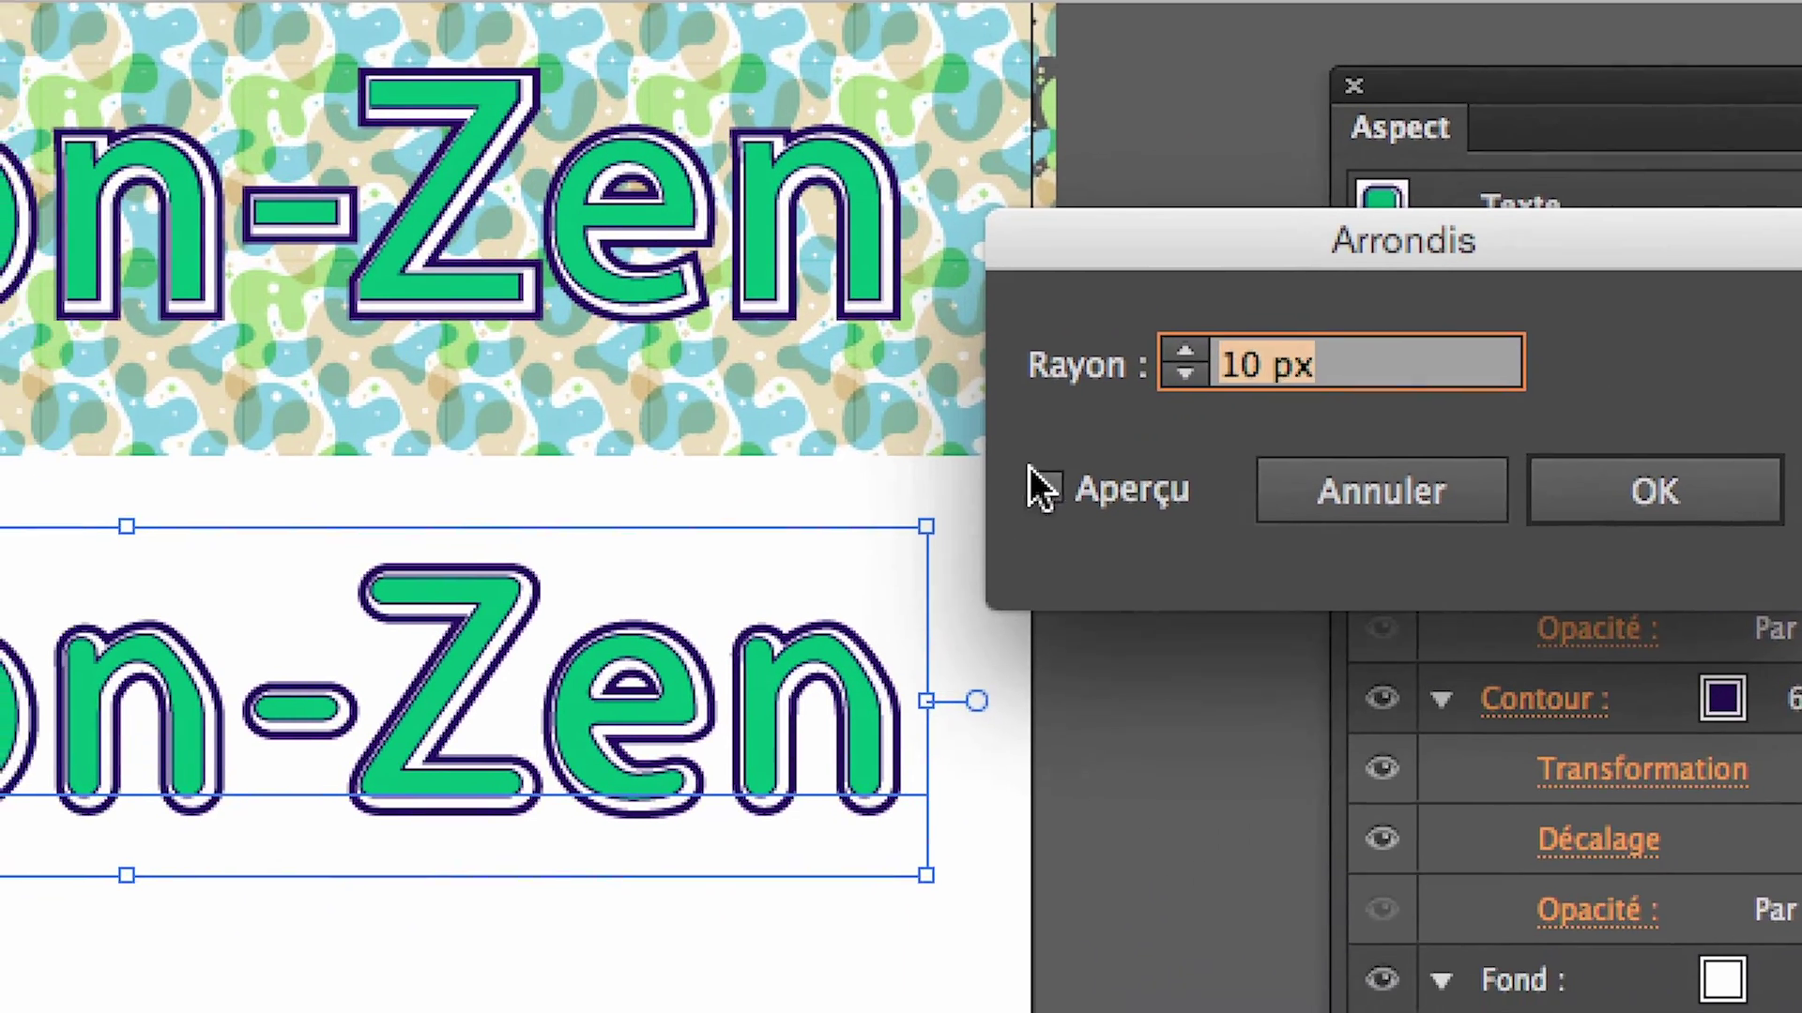
pyautogui.click(909, 547)
pyautogui.click(1048, 435)
pyautogui.click(1047, 434)
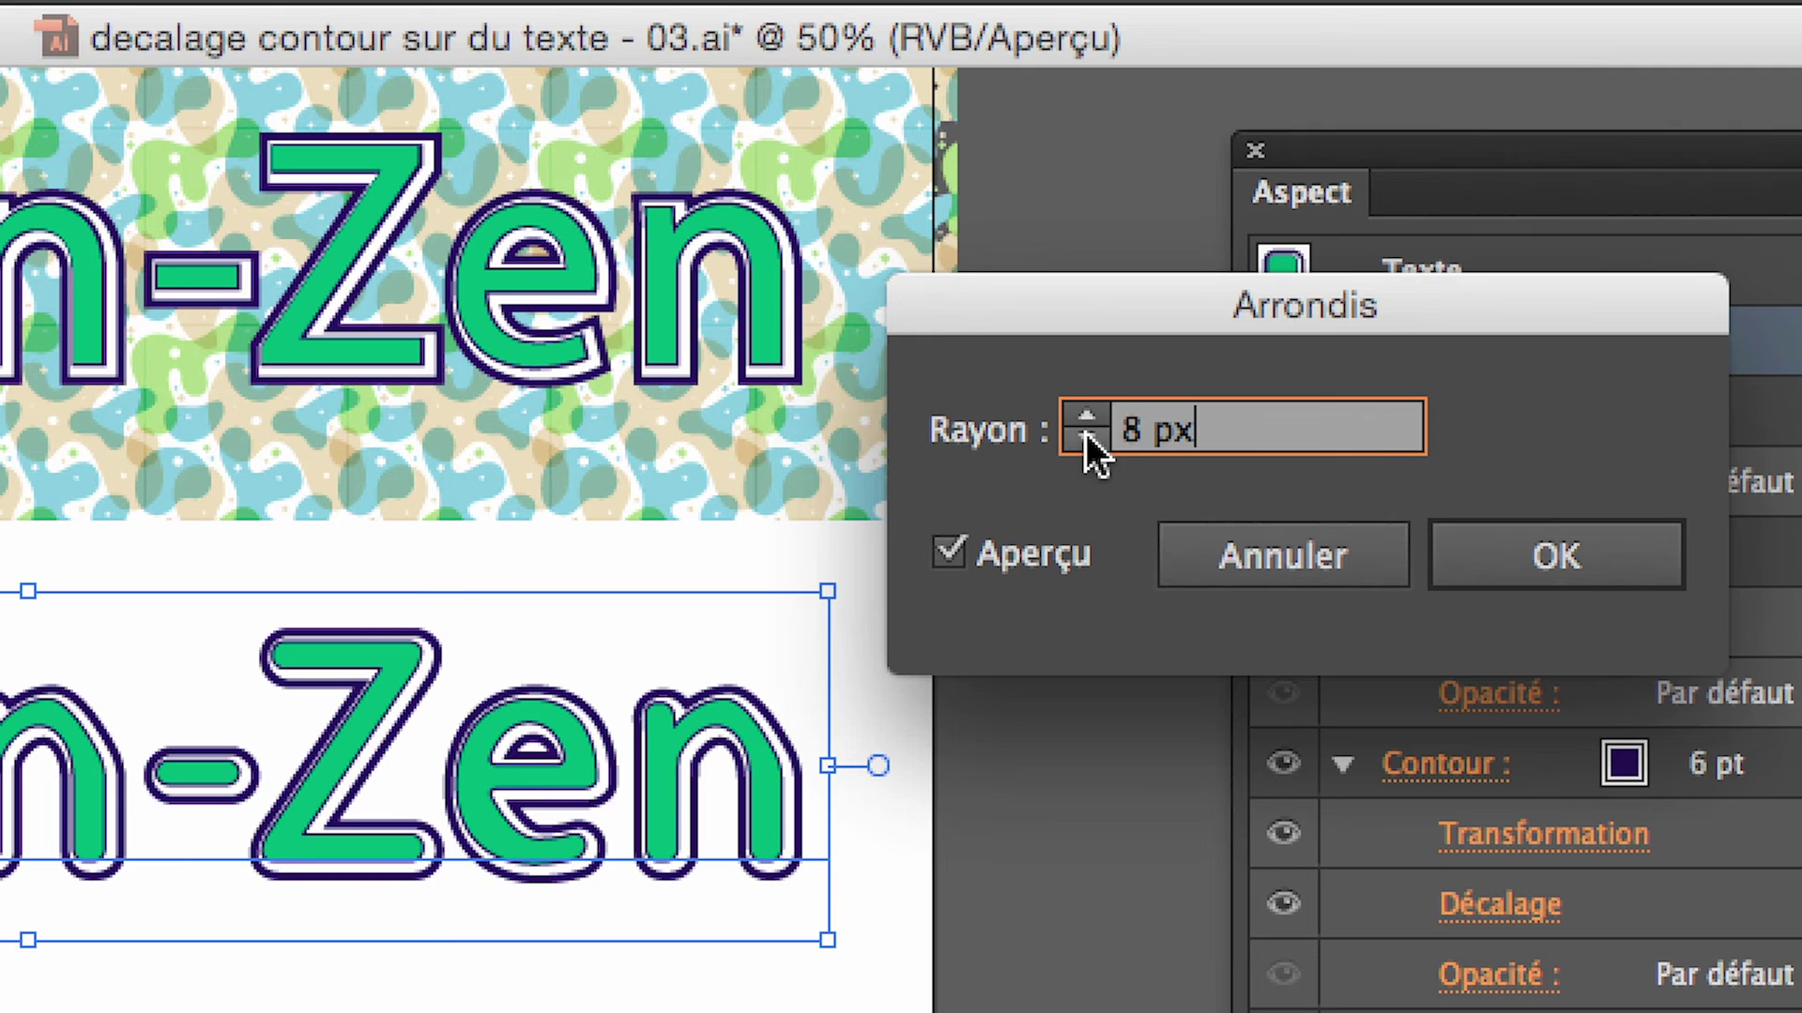
pyautogui.click(1085, 433)
pyautogui.click(1086, 433)
pyautogui.click(1086, 434)
pyautogui.click(1086, 434)
pyautogui.click(1086, 433)
pyautogui.click(1086, 433)
pyautogui.click(1086, 434)
pyautogui.click(1085, 433)
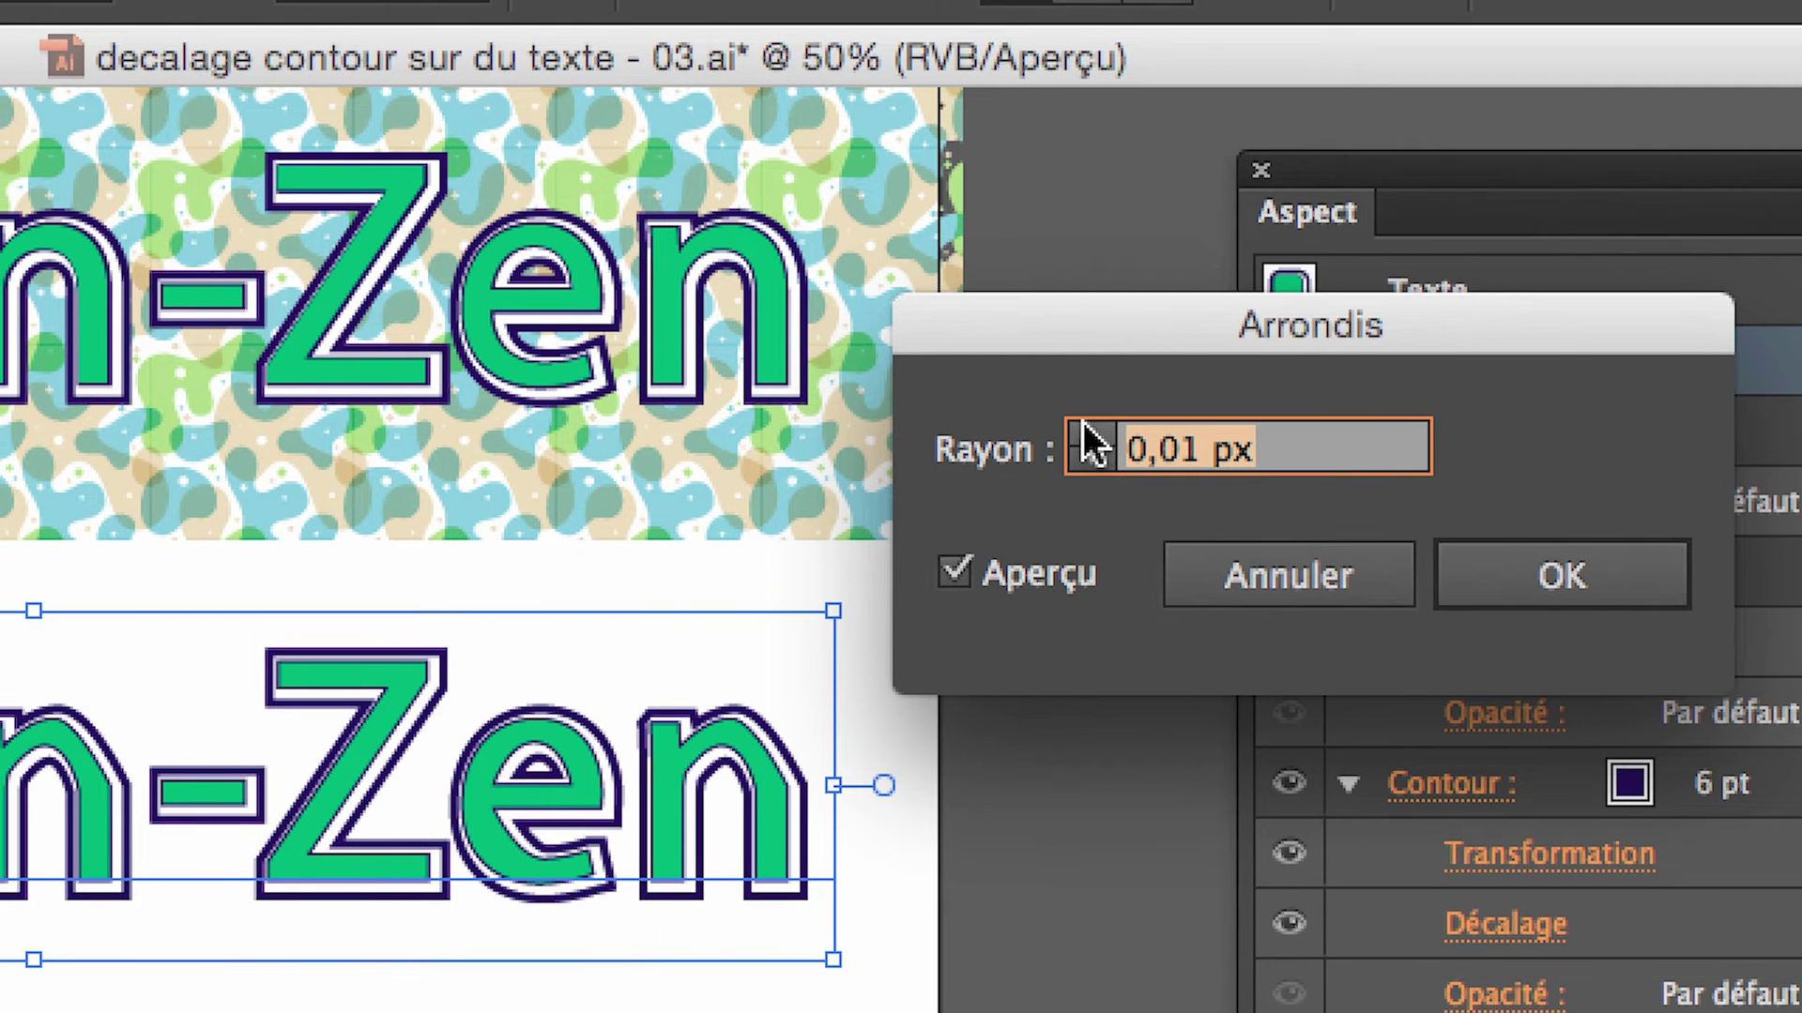
# - Try increasing corner radii on the previewed text, in single pixels and then in 10 px increments, up to 110 px
pyautogui.click(1084, 417)
pyautogui.click(1084, 417)
pyautogui.click(1084, 418)
pyautogui.click(1084, 418)
pyautogui.click(1084, 417)
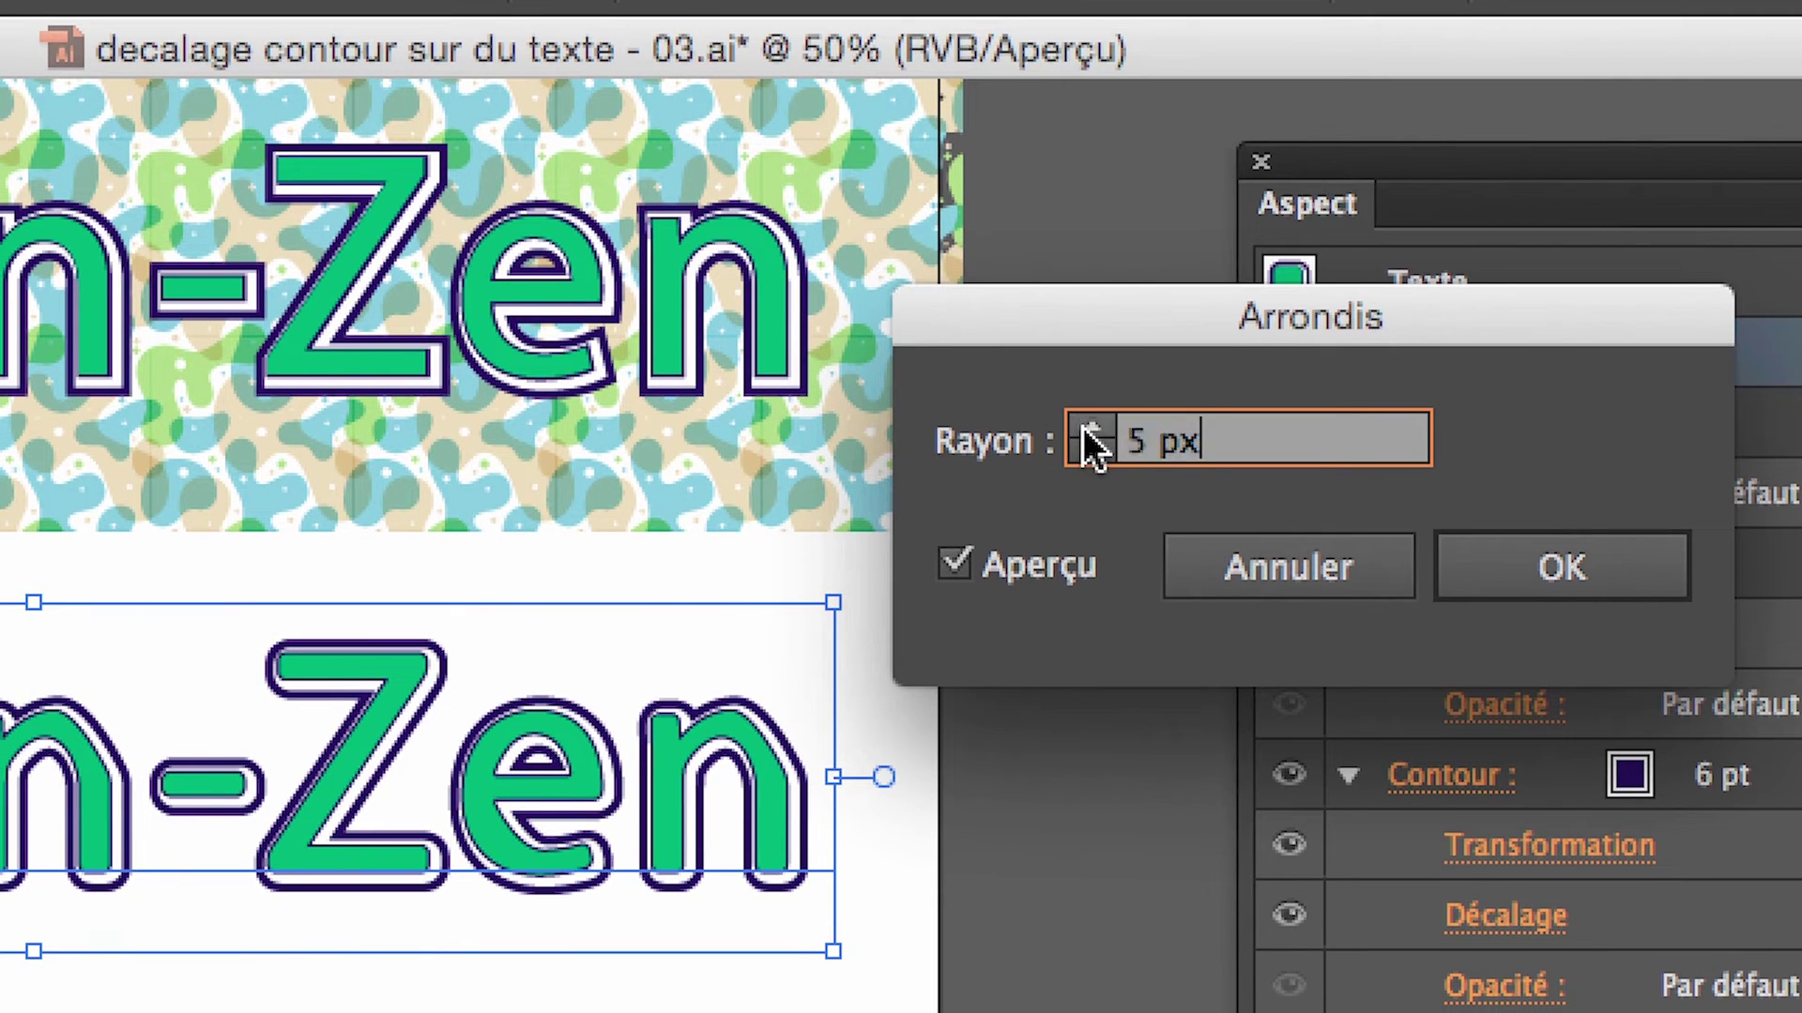
pyautogui.click(1084, 418)
pyautogui.click(1084, 418)
pyautogui.keyDown('shift'); pyautogui.click(1083, 424); pyautogui.keyUp('shift')
pyautogui.keyDown('shift'); pyautogui.click(1084, 424); pyautogui.keyUp('shift')
pyautogui.keyDown('shift'); pyautogui.click(1084, 424); pyautogui.keyUp('shift')
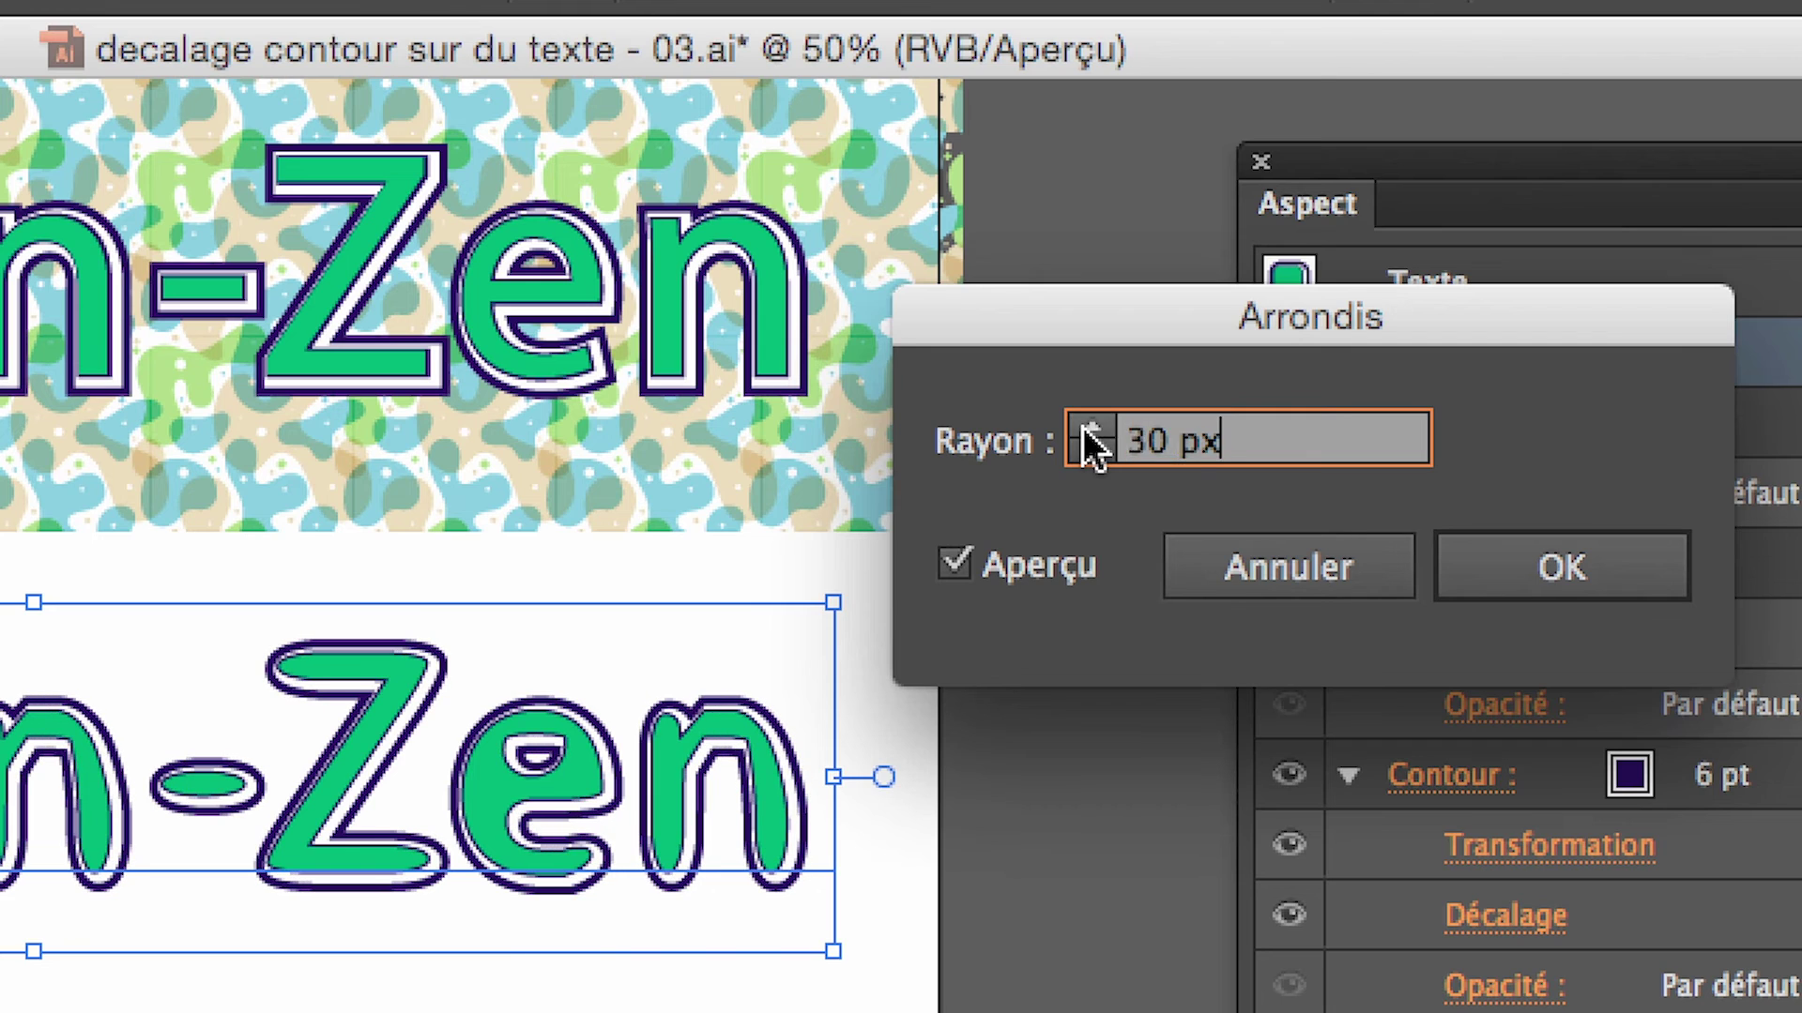
pyautogui.keyDown('shift'); pyautogui.click(1084, 424); pyautogui.keyUp('shift')
pyautogui.keyDown('shift'); pyautogui.click(1084, 424); pyautogui.keyUp('shift')
pyautogui.keyDown('shift'); pyautogui.click(1083, 424); pyautogui.keyUp('shift')
pyautogui.keyDown('shift'); pyautogui.click(1084, 425); pyautogui.keyUp('shift')
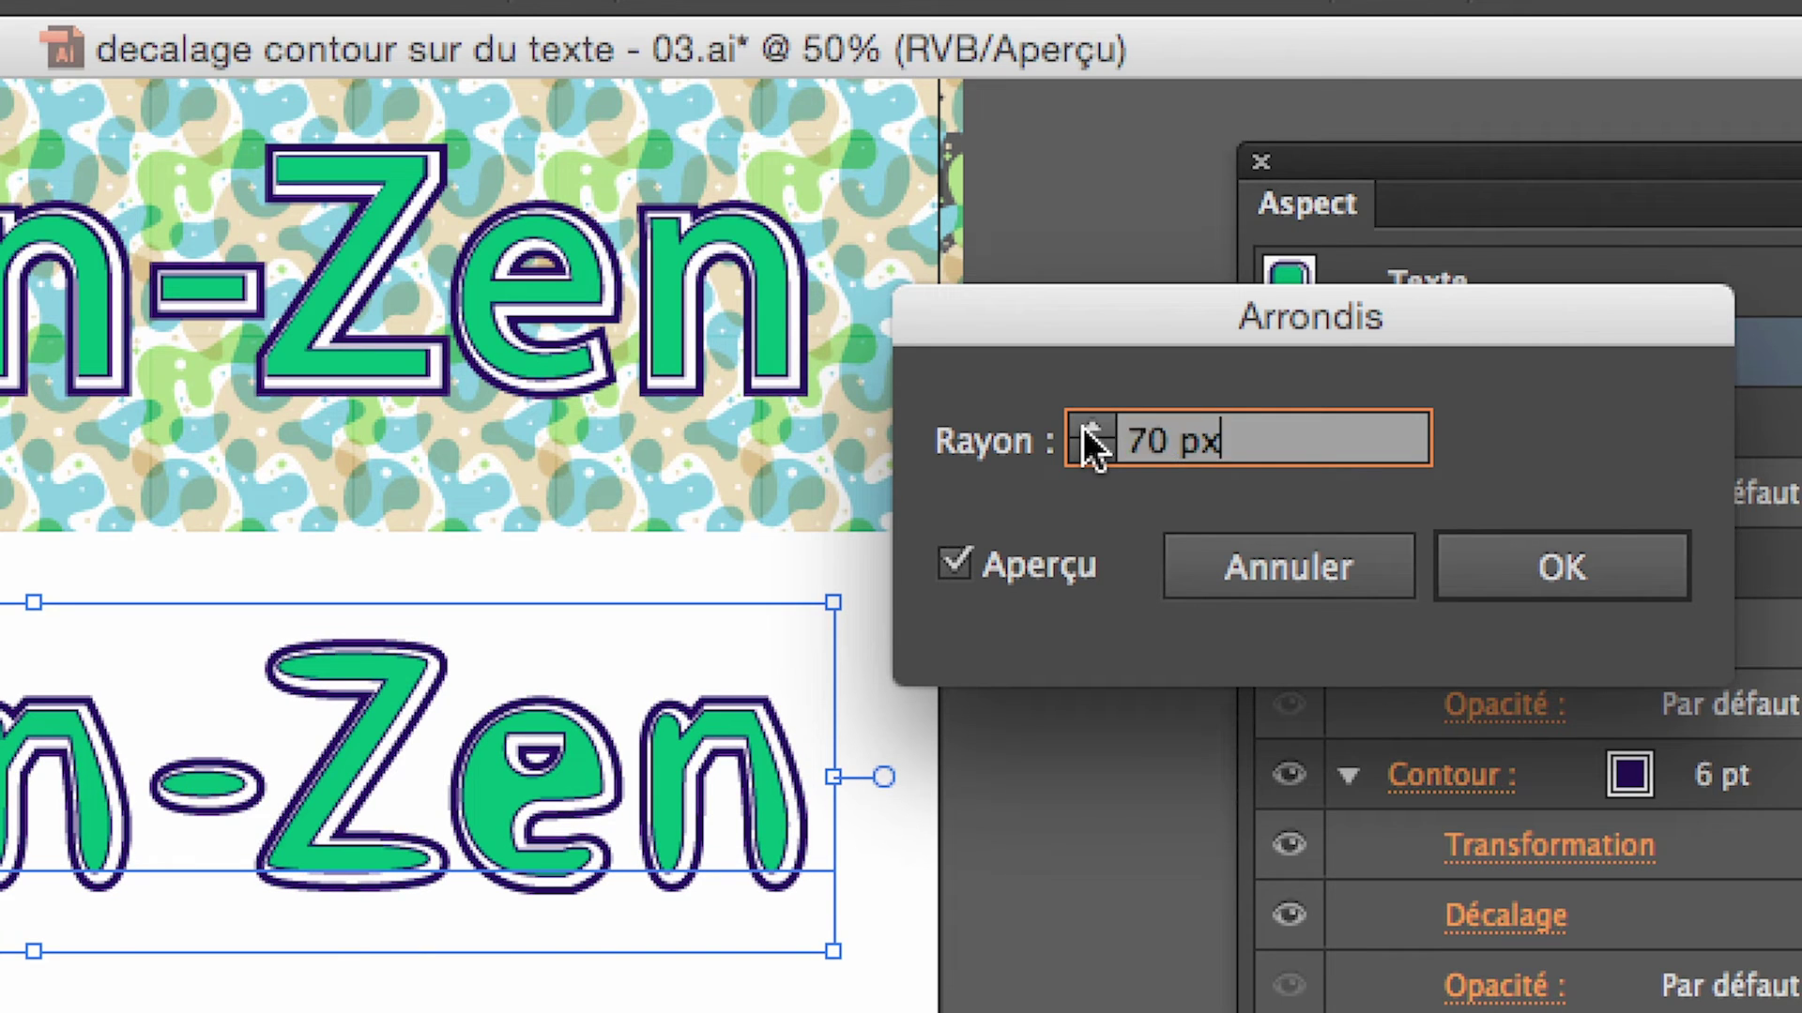
pyautogui.keyDown('shift'); pyautogui.click(1084, 425); pyautogui.keyUp('shift')
pyautogui.keyDown('shift'); pyautogui.click(1084, 424); pyautogui.keyUp('shift')
pyautogui.keyDown('shift'); pyautogui.click(1084, 424); pyautogui.keyUp('shift')
pyautogui.keyDown('shift'); pyautogui.click(1084, 424); pyautogui.keyUp('shift')
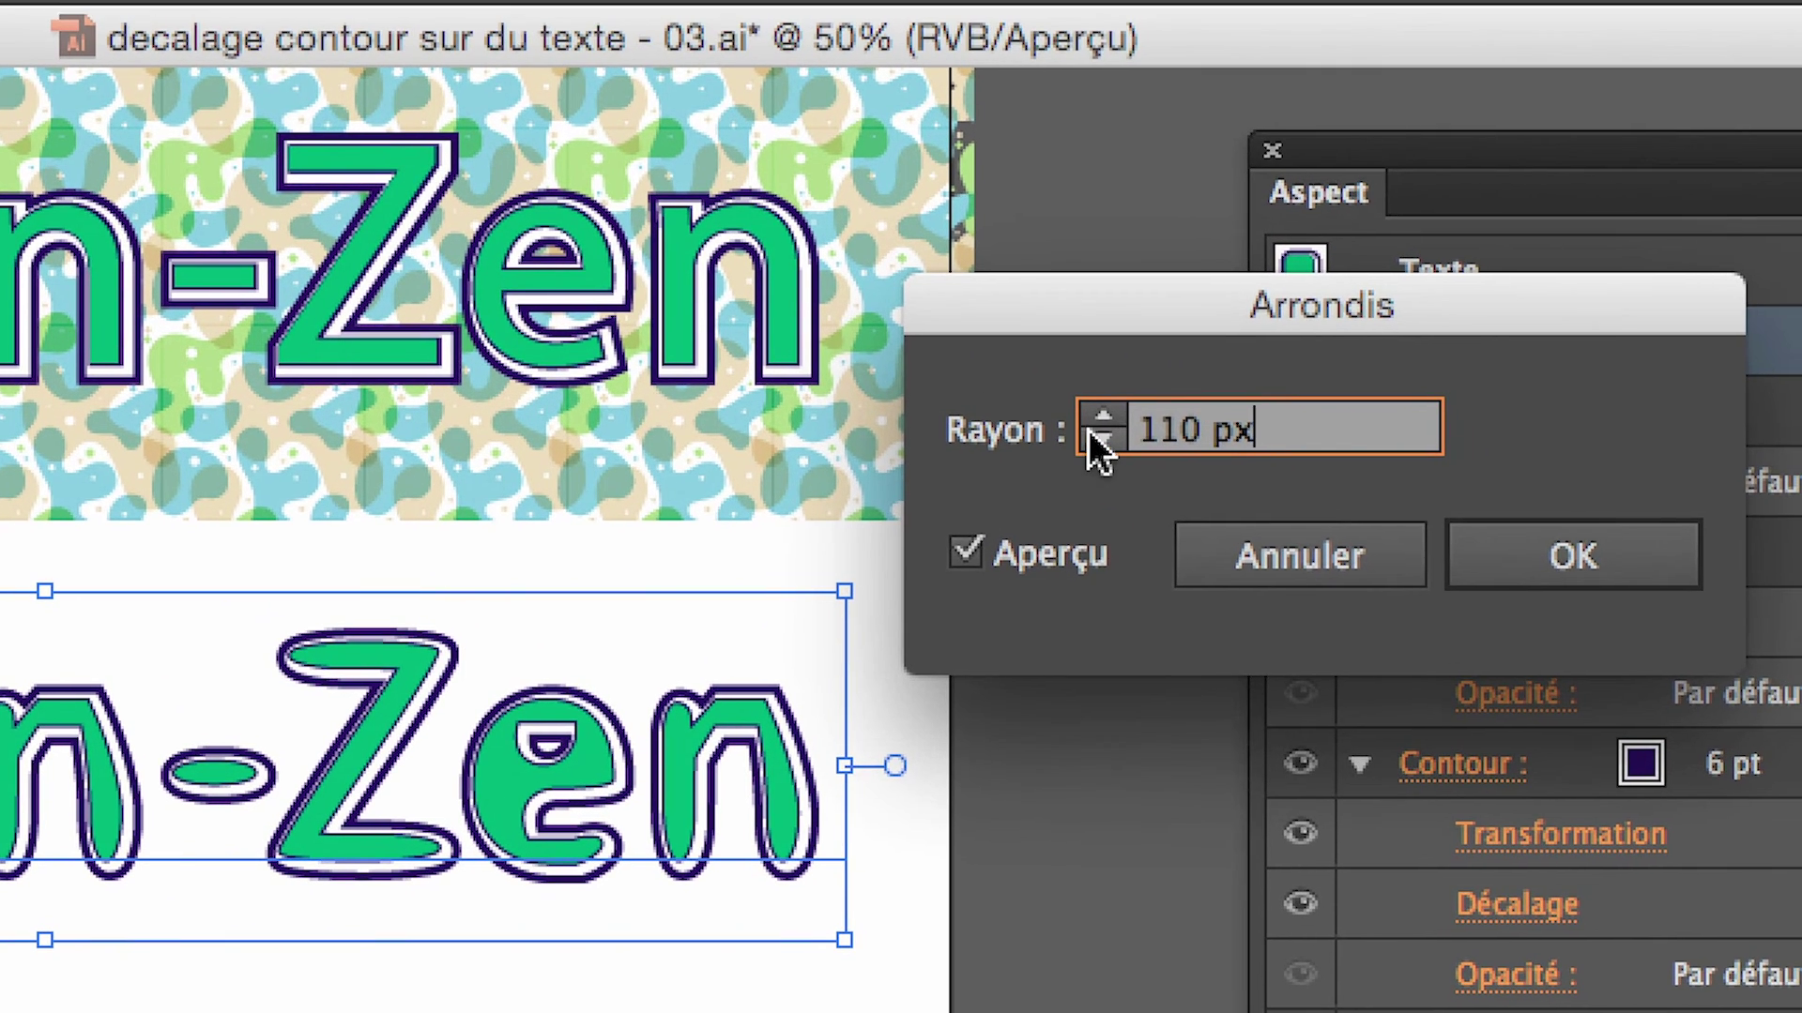
# - Lower the Arrondis radius from 110 px in 10 px increments, past 10 px to its minimum
pyautogui.keyDown('shift'); pyautogui.click(1096, 435); pyautogui.keyUp('shift')
pyautogui.keyDown('shift'); pyautogui.click(1096, 436); pyautogui.keyUp('shift')
pyautogui.keyDown('shift'); pyautogui.click(1096, 435); pyautogui.keyUp('shift')
pyautogui.keyDown('shift'); pyautogui.click(1096, 435); pyautogui.keyUp('shift')
pyautogui.keyDown('shift'); pyautogui.click(1096, 436); pyautogui.keyUp('shift')
pyautogui.keyDown('shift'); pyautogui.click(1096, 435); pyautogui.keyUp('shift')
pyautogui.keyDown('shift'); pyautogui.click(1096, 436); pyautogui.keyUp('shift')
pyautogui.keyDown('shift'); pyautogui.click(1096, 437); pyautogui.keyUp('shift')
pyautogui.keyDown('shift'); pyautogui.click(1096, 437); pyautogui.keyUp('shift')
pyautogui.keyDown('shift'); pyautogui.click(1096, 438); pyautogui.keyUp('shift')
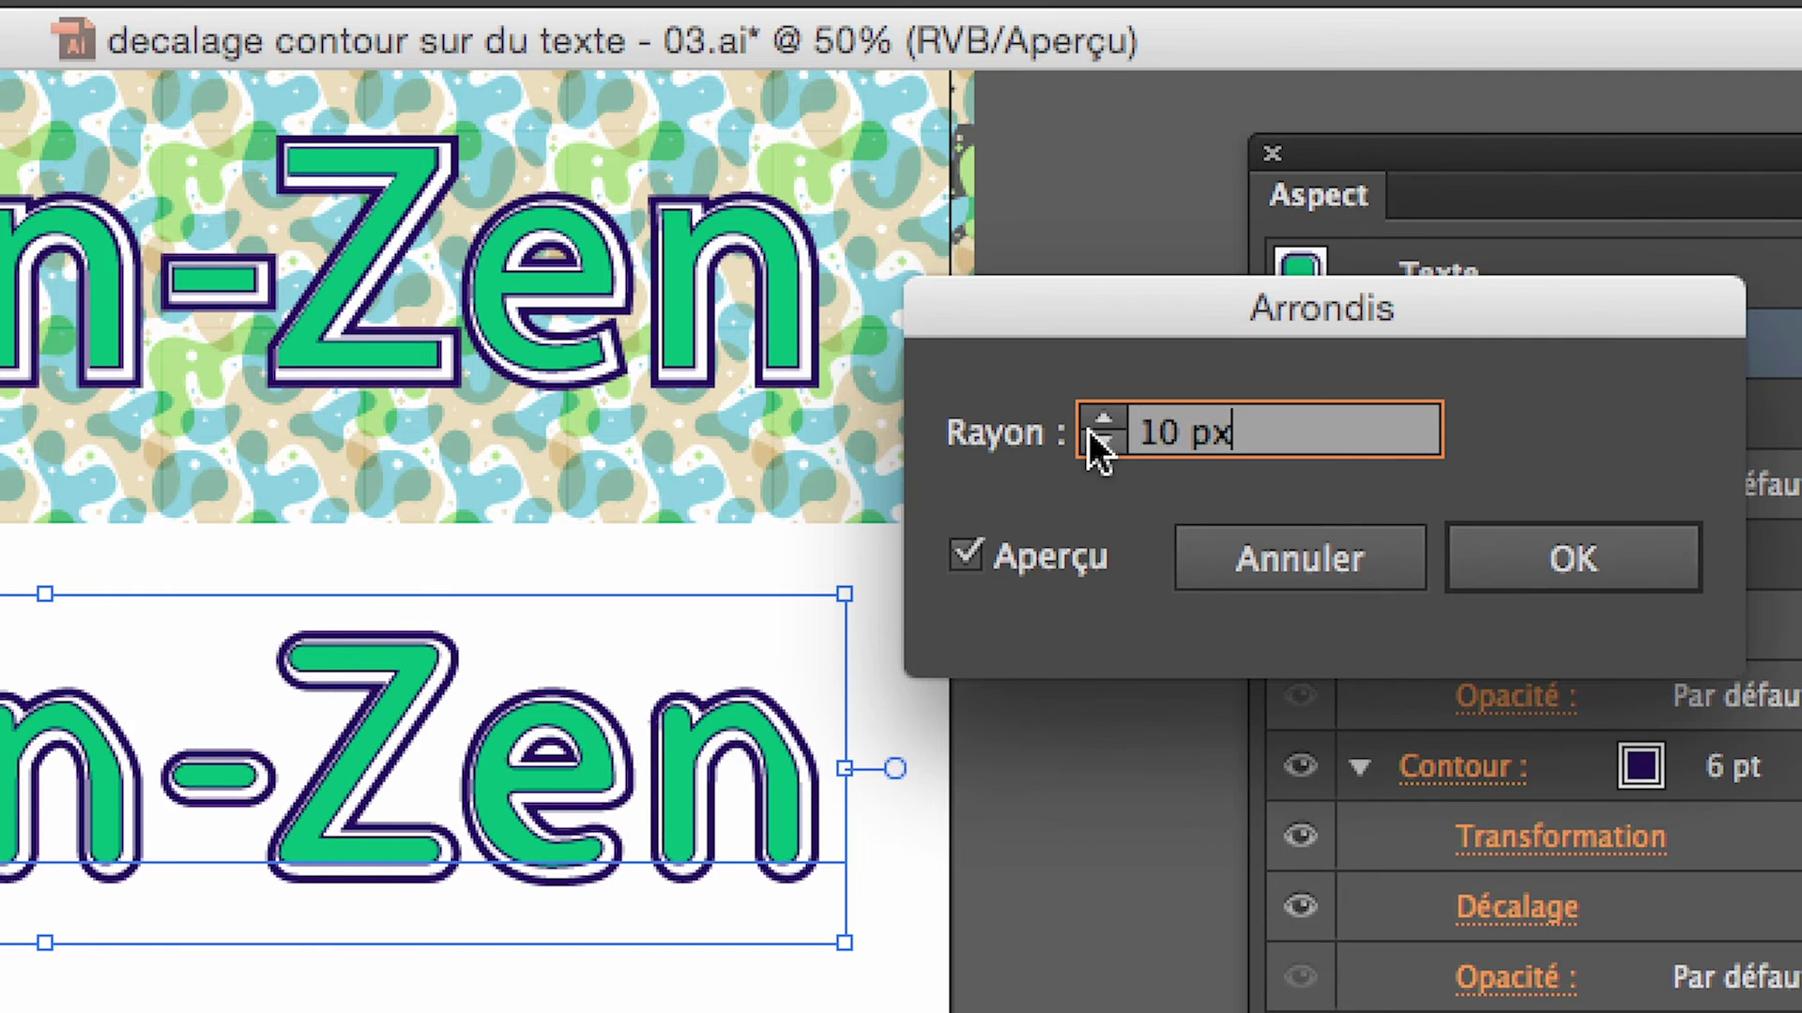
pyautogui.keyDown('shift'); pyautogui.click(1096, 438); pyautogui.keyUp('shift')
# - Try small corner radii such as 2 px and 20 px on the text, and return the radius to 0,01 px
pyautogui.click(1096, 423)
pyautogui.click(1096, 422)
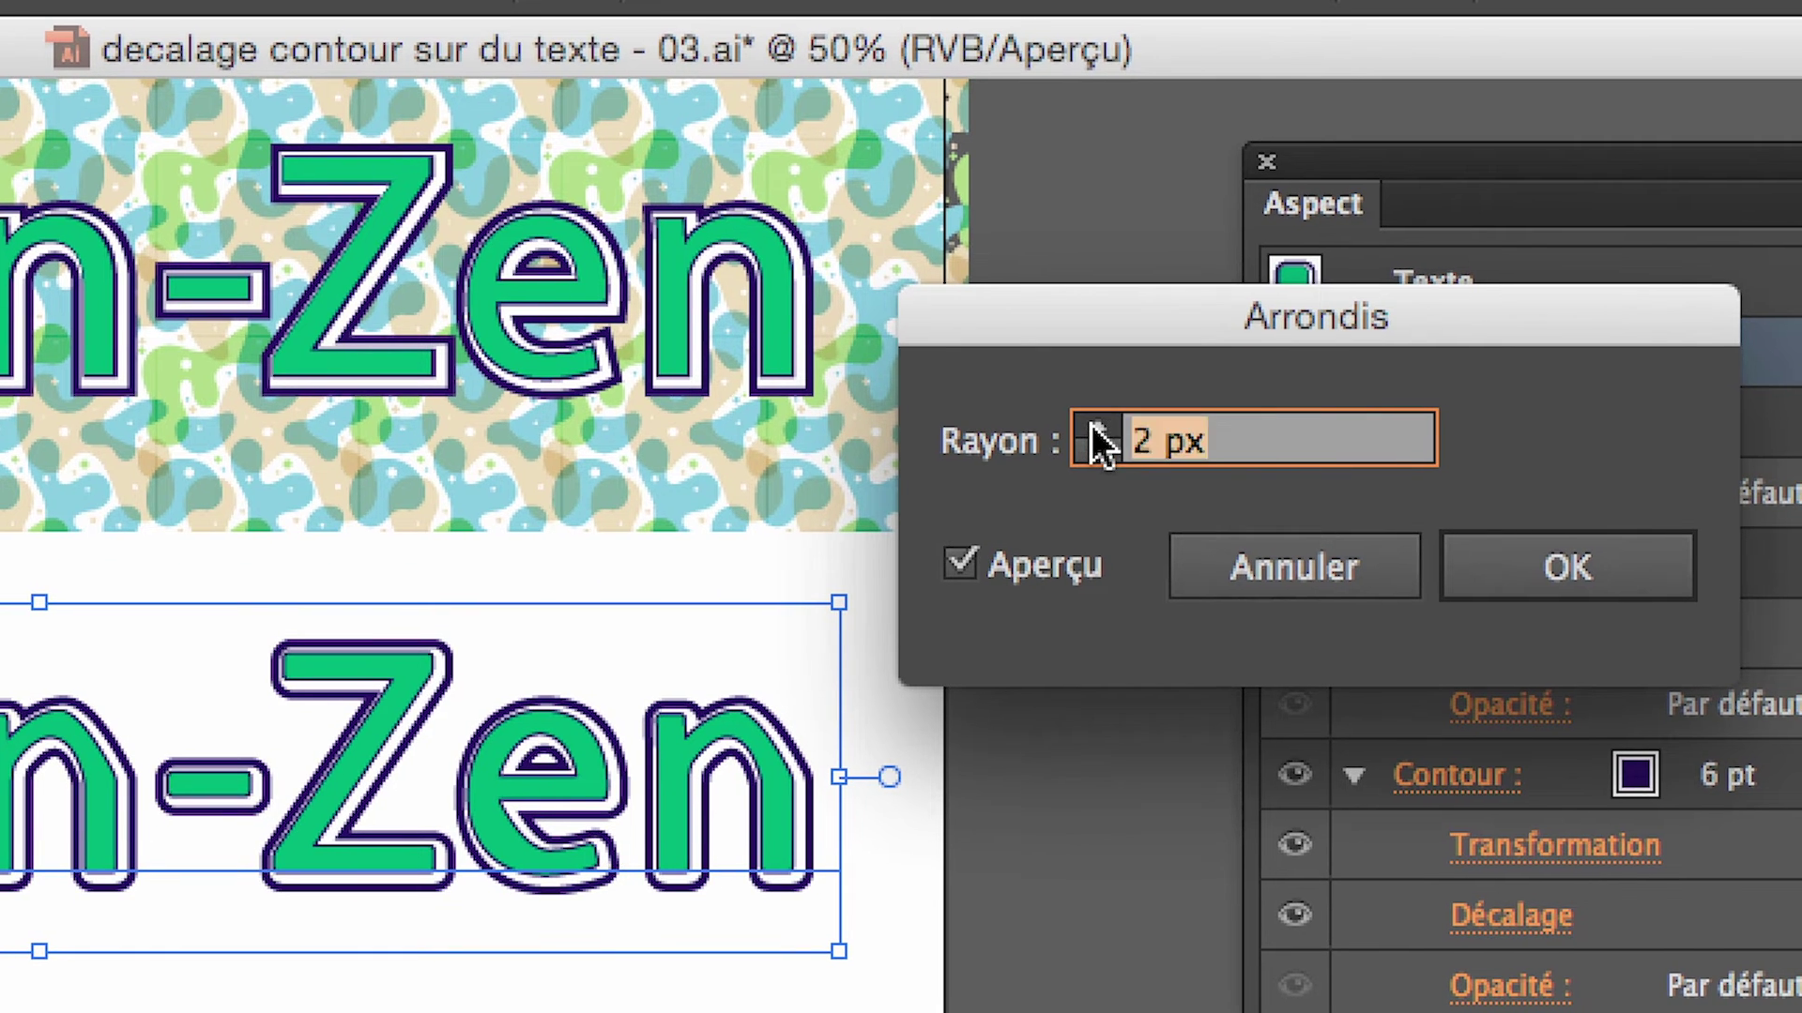
pyautogui.click(1096, 422)
pyautogui.click(1096, 422)
pyautogui.click(1096, 422)
pyautogui.click(1096, 422)
pyautogui.click(1095, 424)
pyautogui.click(1094, 424)
pyautogui.keyDown('shift'); pyautogui.click(1094, 424); pyautogui.keyUp('shift')
pyautogui.keyDown('shift'); pyautogui.click(1094, 424); pyautogui.keyUp('shift')
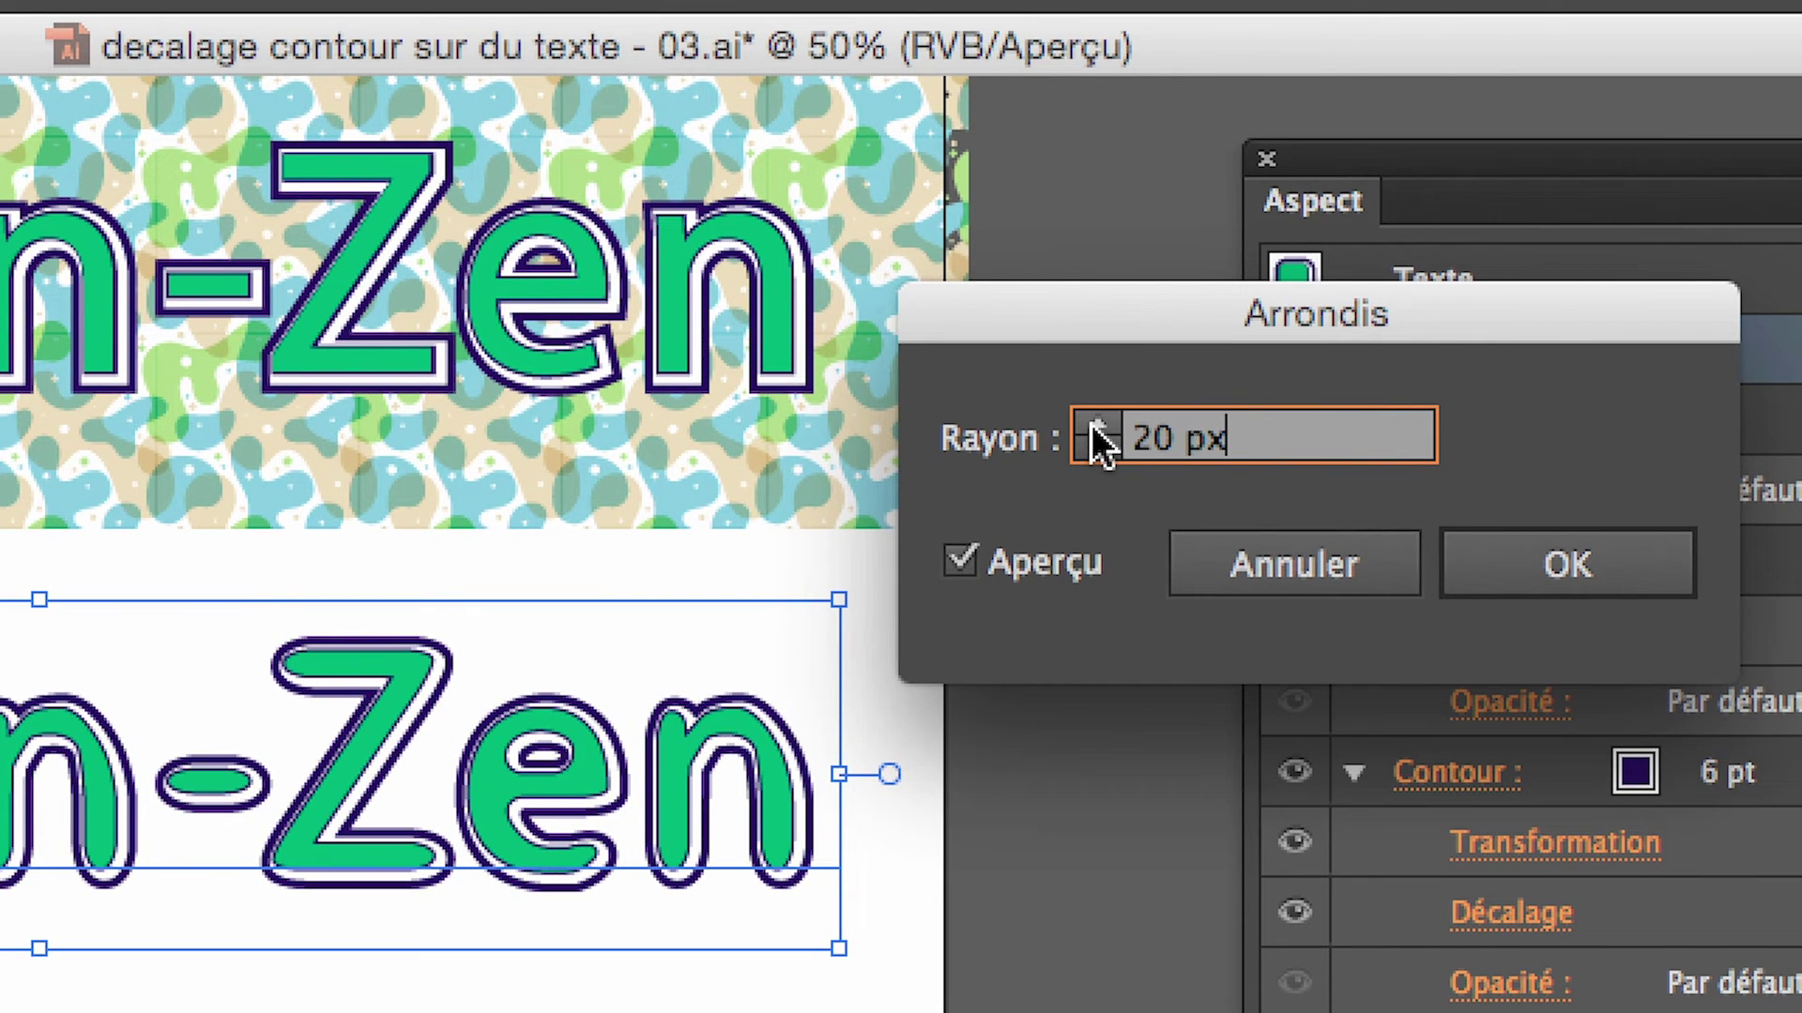
pyautogui.keyDown('shift'); pyautogui.click(1094, 424); pyautogui.keyUp('shift')
pyautogui.keyDown('shift'); pyautogui.click(1094, 446); pyautogui.keyUp('shift')
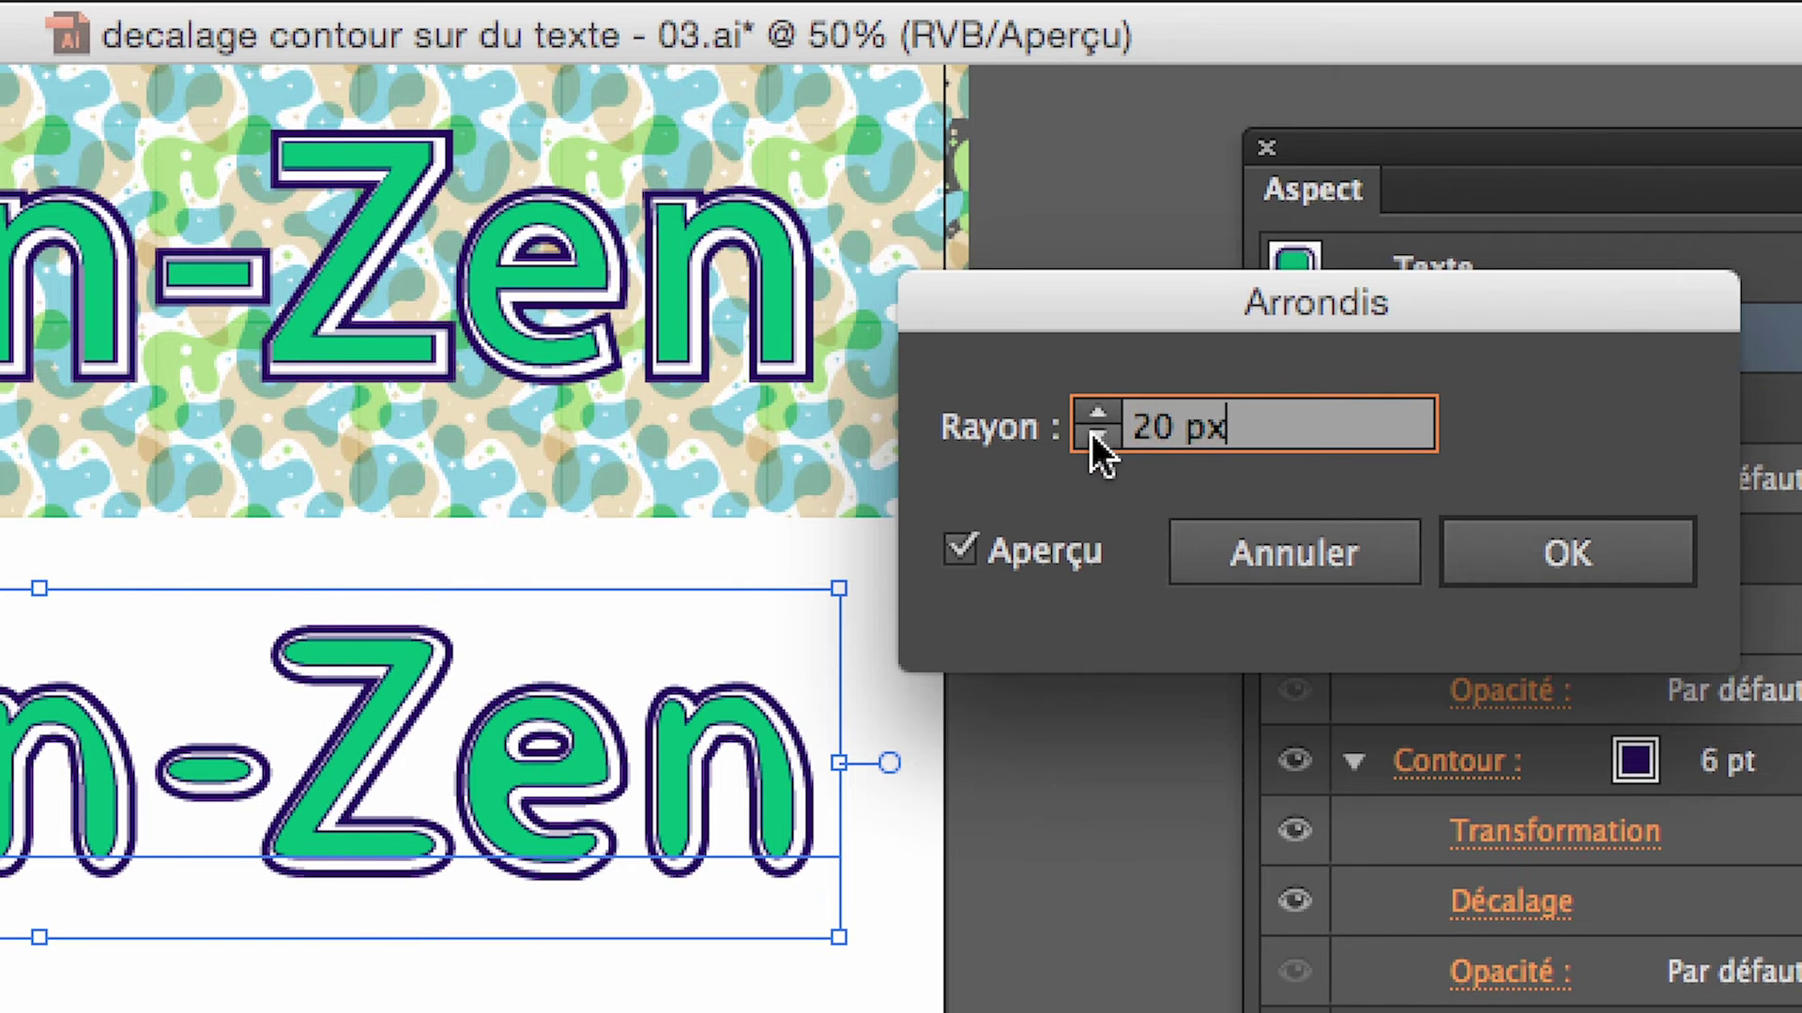
pyautogui.keyDown('shift'); pyautogui.click(1094, 447); pyautogui.keyUp('shift')
pyautogui.keyDown('shift'); pyautogui.click(1091, 431); pyautogui.keyUp('shift')
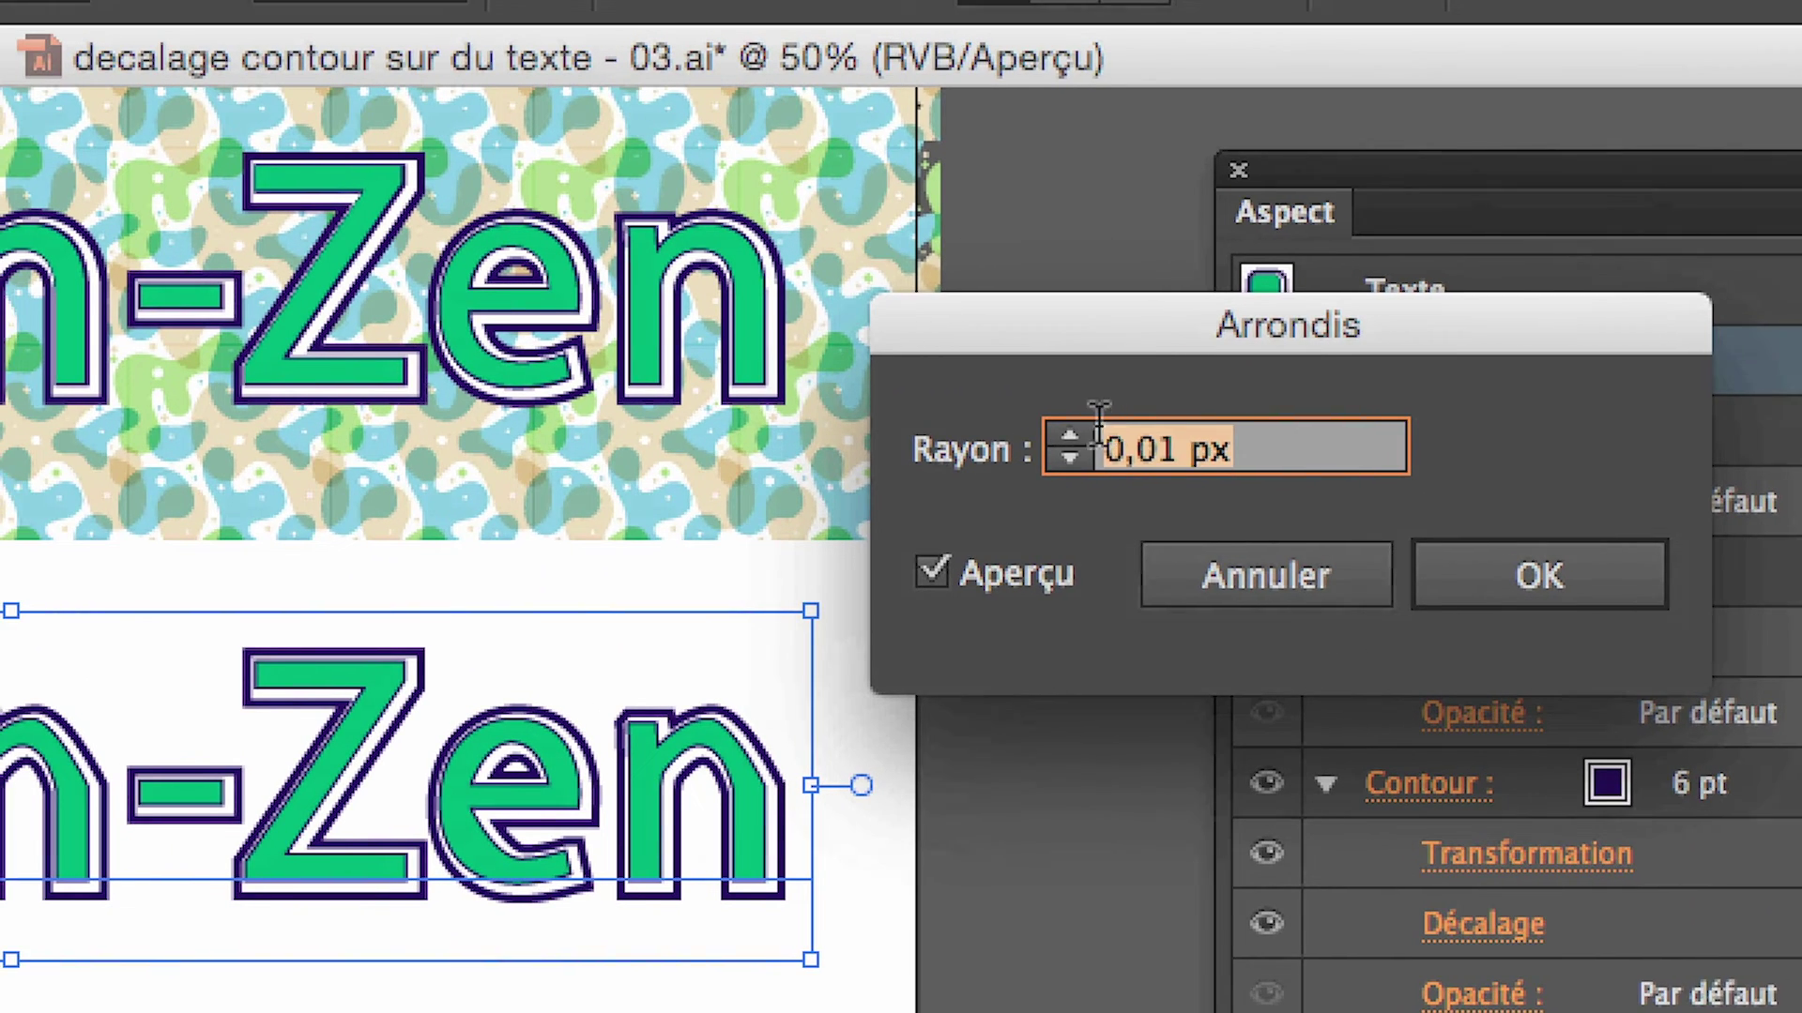
# - Raise the Arrondis radius in 10 px increments, going back and forth around 30 px before reaching 90 px
pyautogui.keyDown('shift'); pyautogui.click(1390, 198); pyautogui.keyUp('shift')
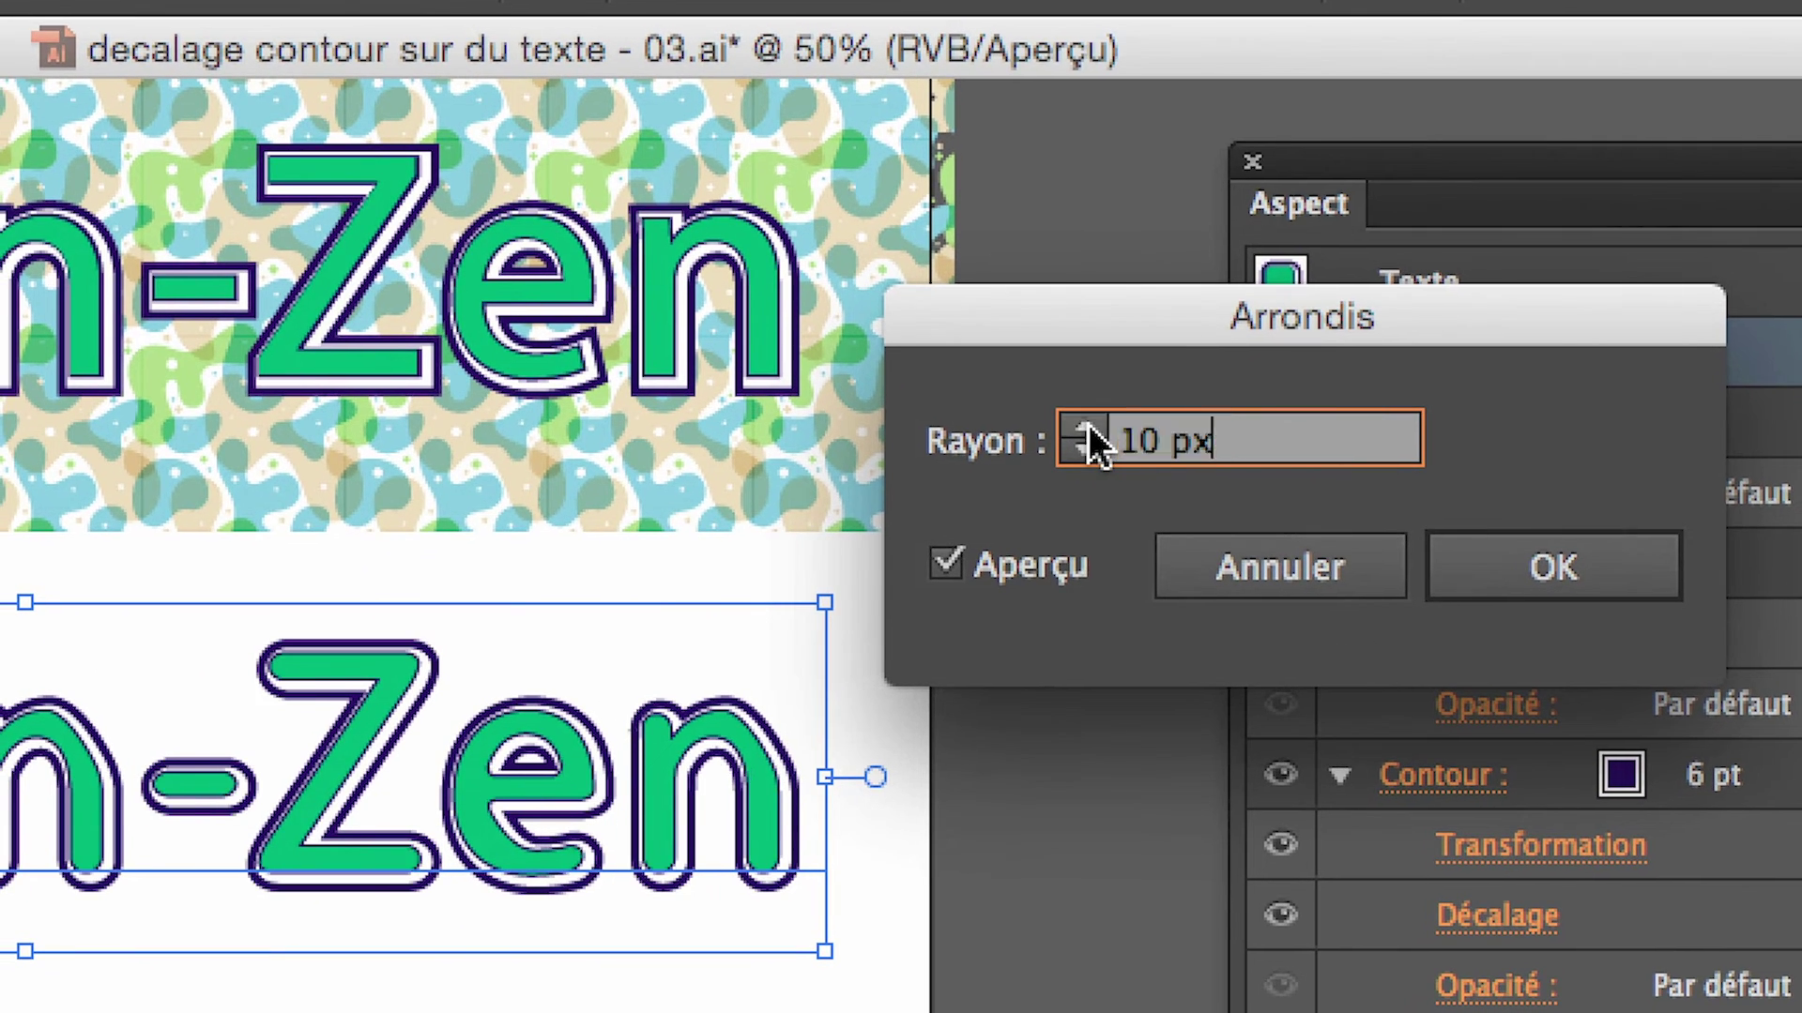
pyautogui.keyDown('shift'); pyautogui.click(1390, 198); pyautogui.keyUp('shift')
pyautogui.keyDown('shift'); pyautogui.click(1088, 424); pyautogui.keyUp('shift')
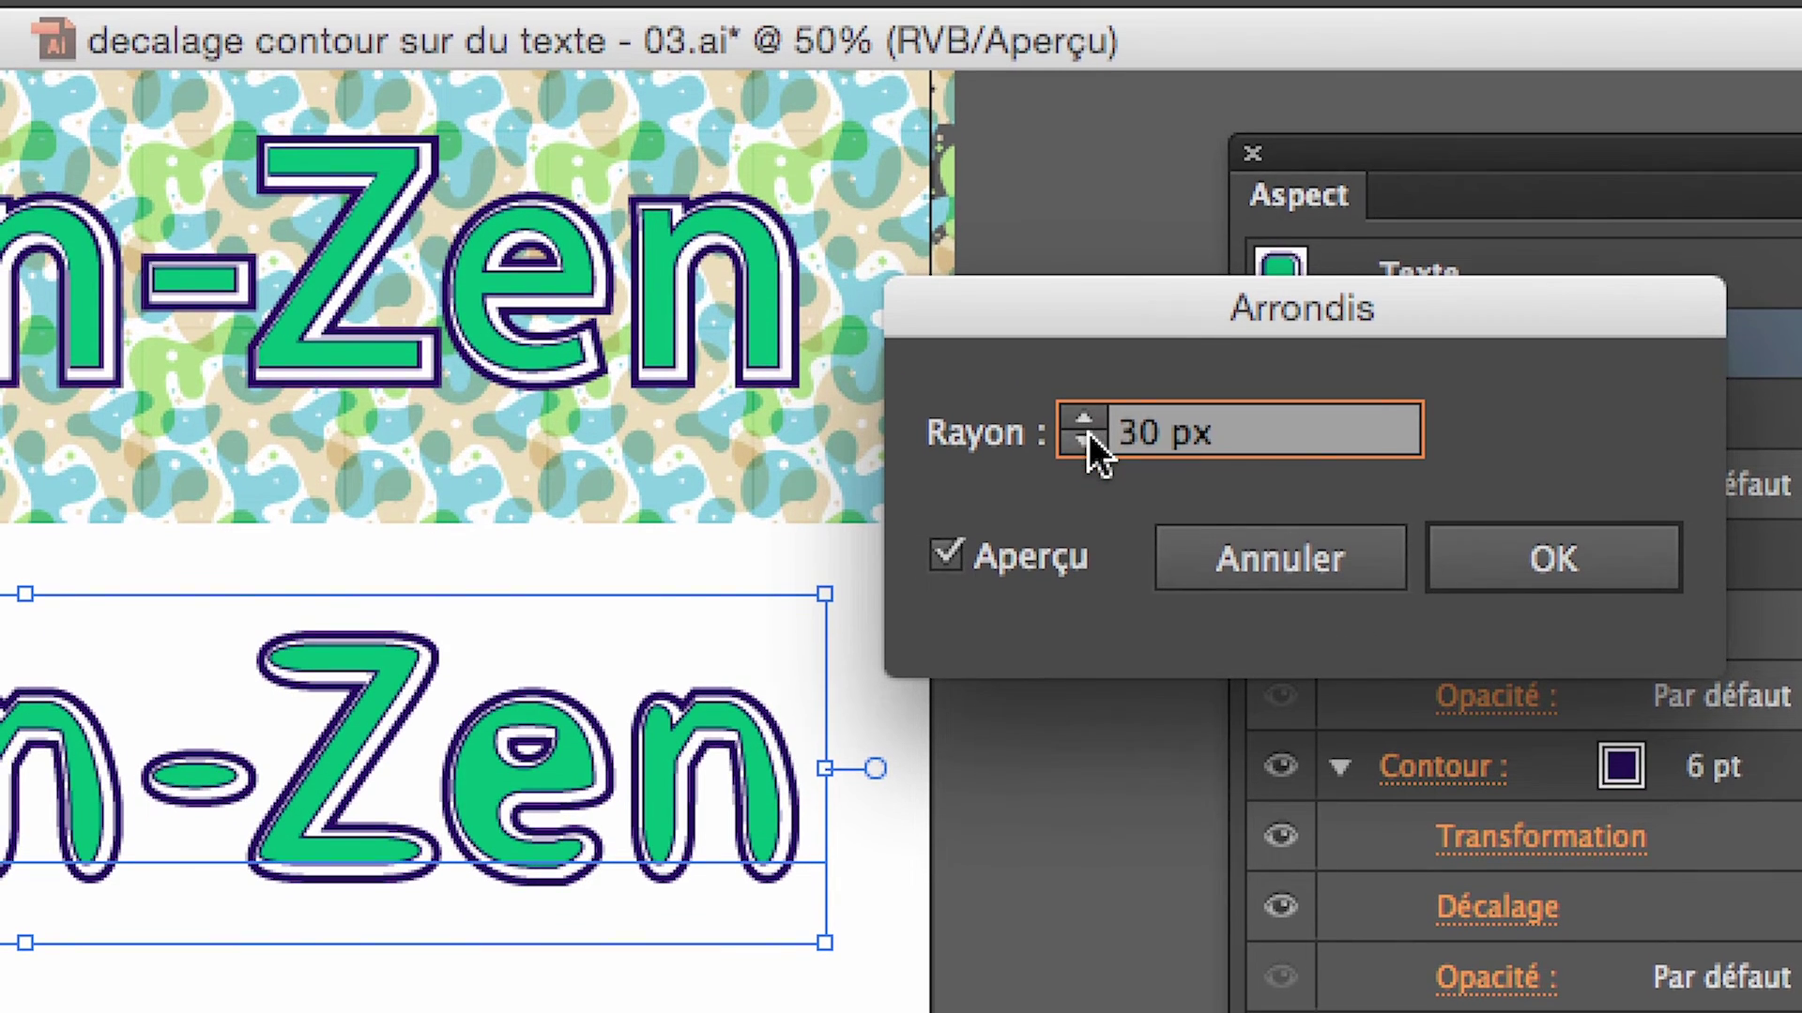
pyautogui.keyDown('shift'); pyautogui.click(1089, 440); pyautogui.keyUp('shift')
pyautogui.keyDown('shift'); pyautogui.click(1088, 418); pyautogui.keyUp('shift')
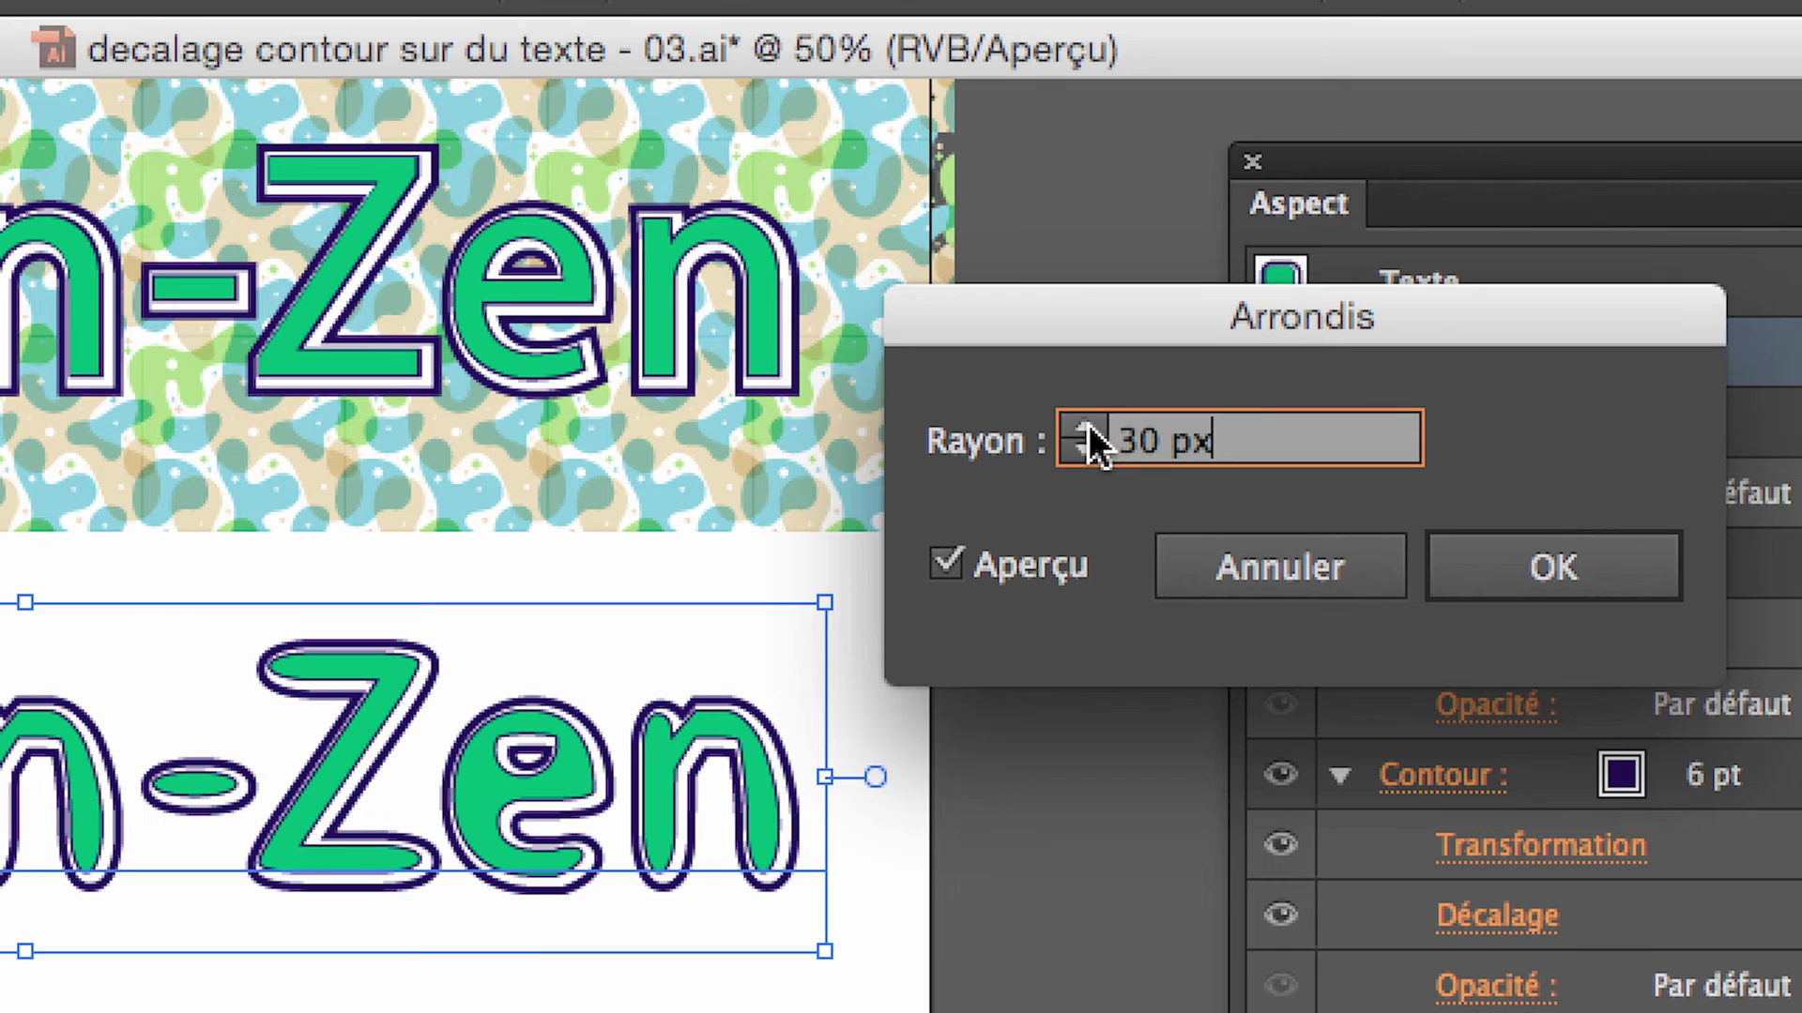
pyautogui.keyDown('shift'); pyautogui.click(1088, 424); pyautogui.keyUp('shift')
pyautogui.keyDown('shift'); pyautogui.click(1089, 424); pyautogui.keyUp('shift')
pyautogui.keyDown('shift'); pyautogui.click(1089, 424); pyautogui.keyUp('shift')
pyautogui.keyDown('shift'); pyautogui.click(1088, 424); pyautogui.keyUp('shift')
pyautogui.keyDown('shift'); pyautogui.click(1088, 424); pyautogui.keyUp('shift')
pyautogui.keyDown('shift'); pyautogui.click(1088, 424); pyautogui.keyUp('shift')
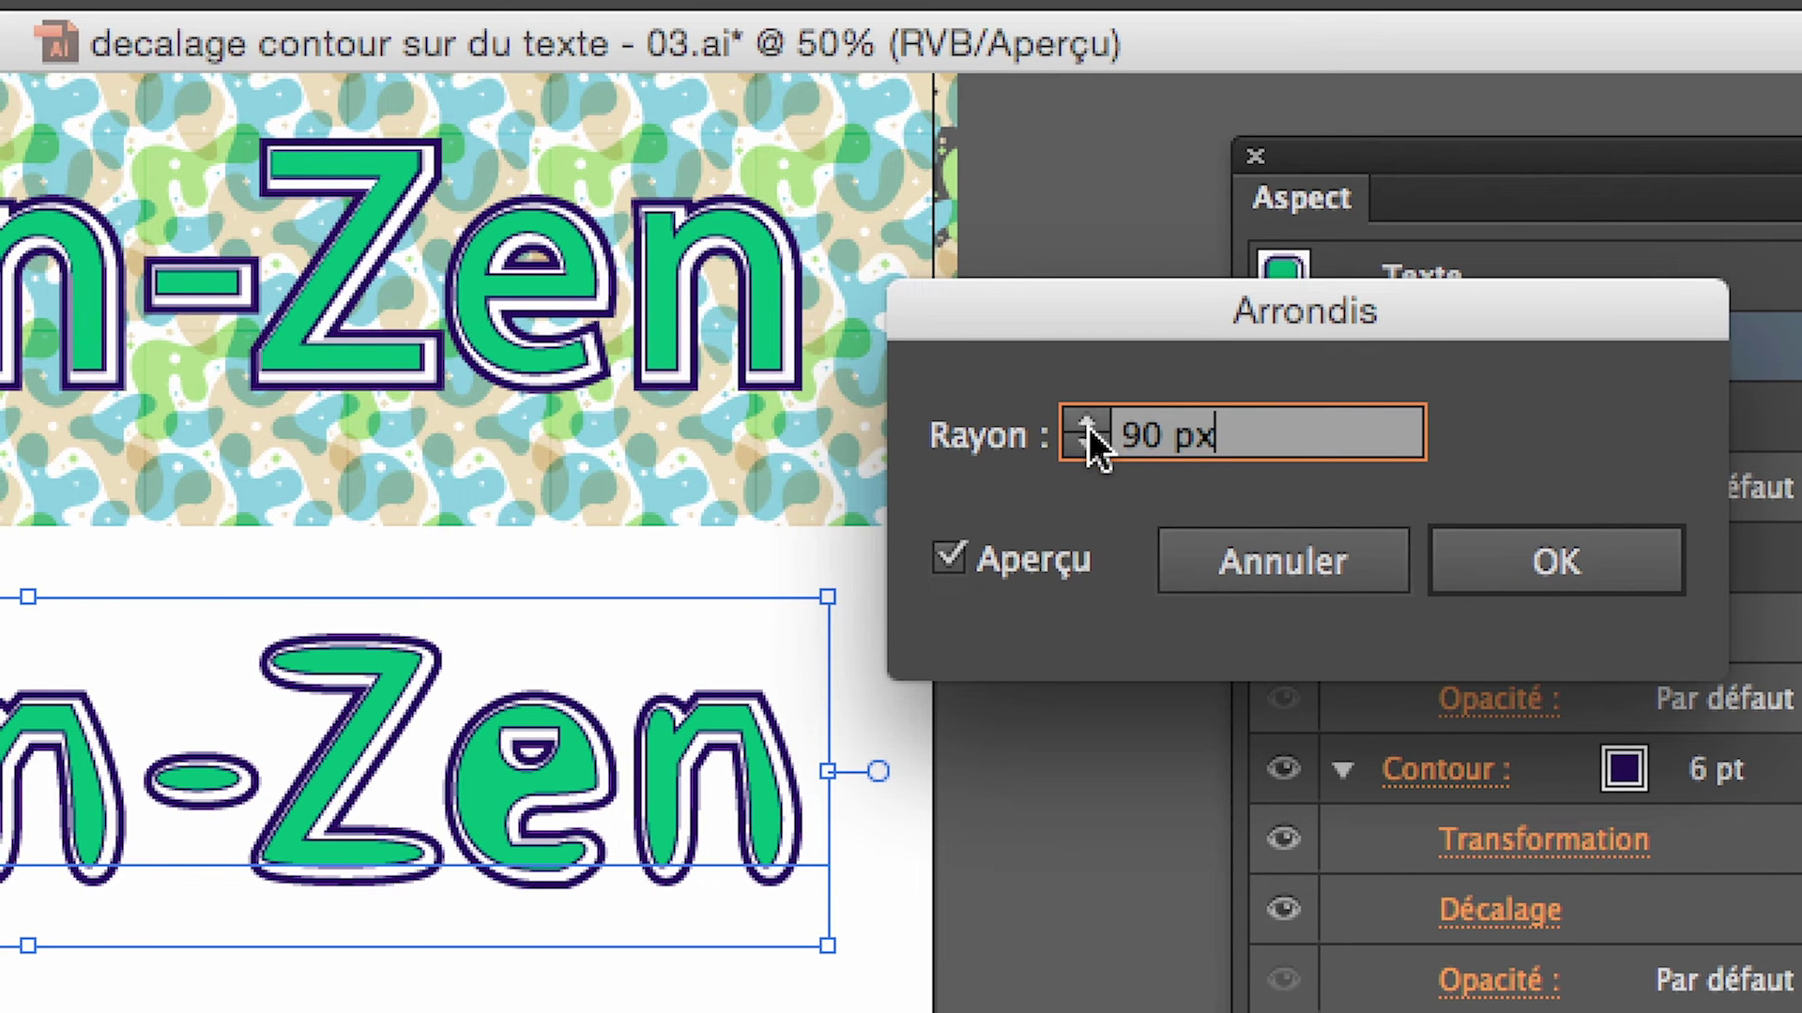
# - Reduce the Arrondis radius from 90 px in 10 px increments down to its minimum
pyautogui.keyDown('shift'); pyautogui.click(1088, 437); pyautogui.keyUp('shift')
pyautogui.keyDown('shift'); pyautogui.click(1089, 437); pyautogui.keyUp('shift')
pyautogui.keyDown('shift'); pyautogui.click(1088, 437); pyautogui.keyUp('shift')
pyautogui.keyDown('shift'); pyautogui.click(1088, 437); pyautogui.keyUp('shift')
pyautogui.keyDown('shift'); pyautogui.click(1088, 437); pyautogui.keyUp('shift')
pyautogui.keyDown('shift'); pyautogui.click(1089, 437); pyautogui.keyUp('shift')
pyautogui.keyDown('shift'); pyautogui.click(1089, 437); pyautogui.keyUp('shift')
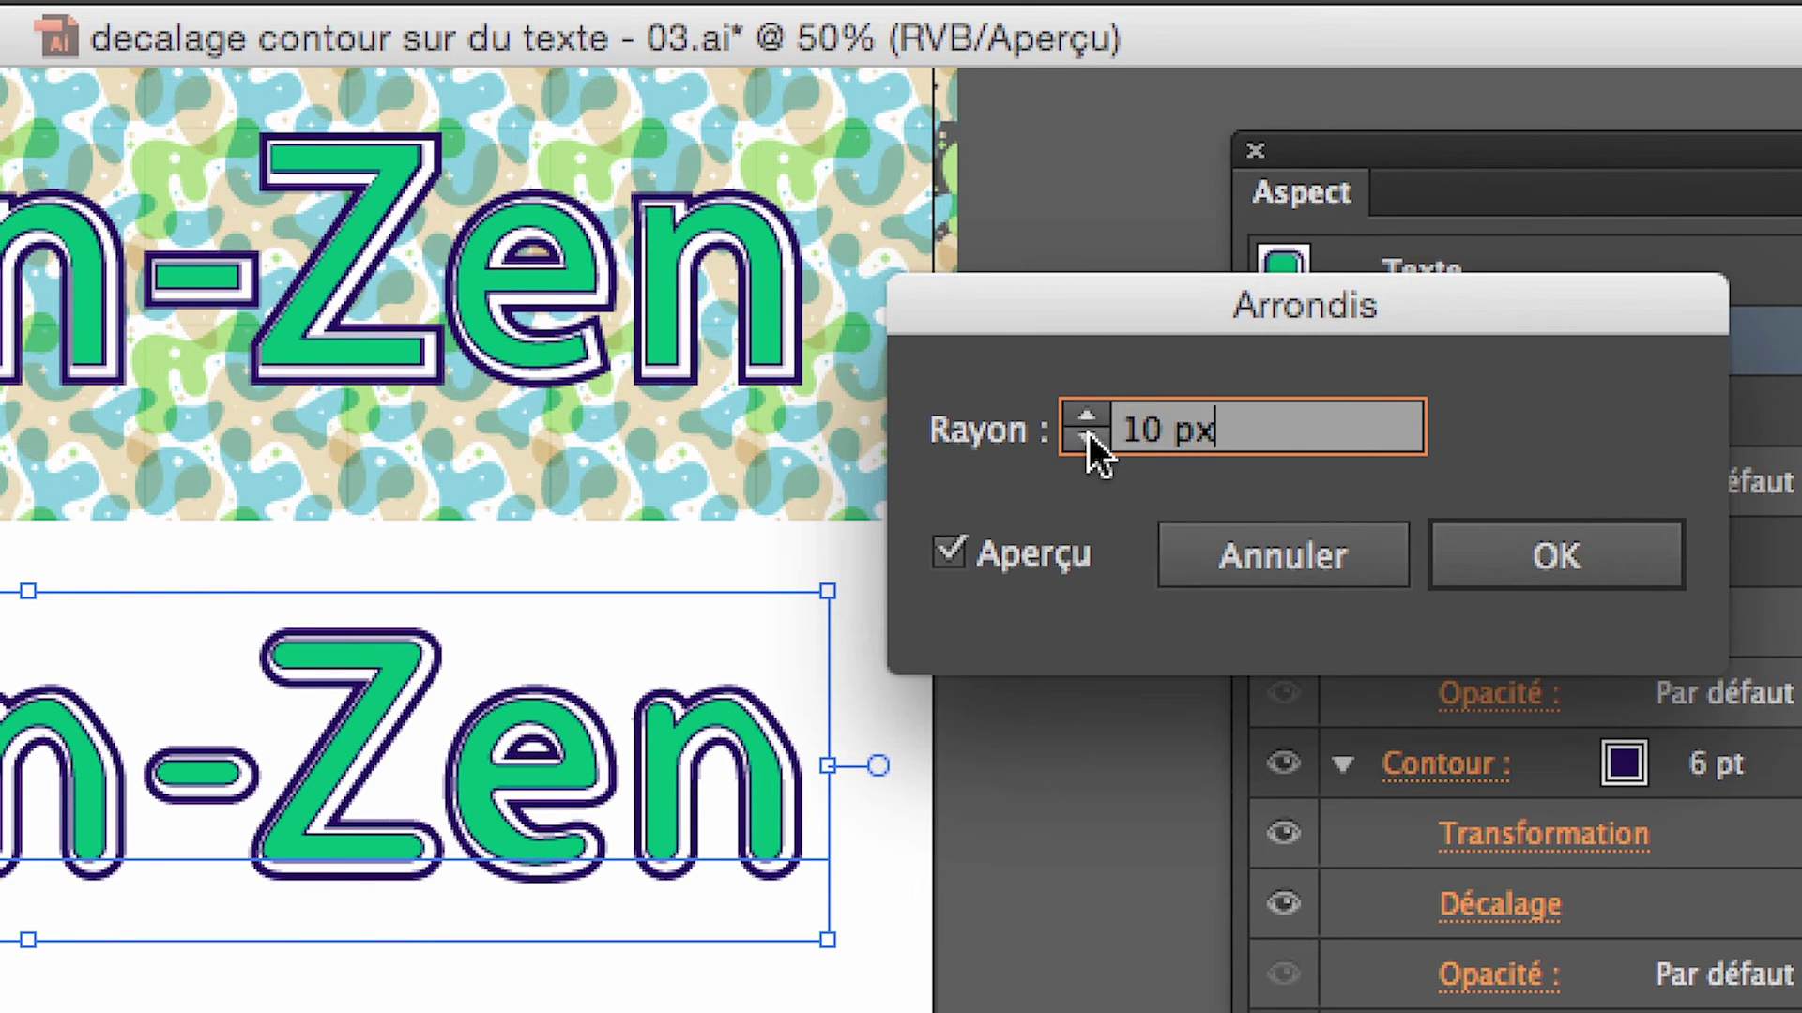
pyautogui.keyDown('shift'); pyautogui.click(1089, 437); pyautogui.keyUp('shift')
# - Raise the Arrondis radius in 10 px increments up to 40 px
pyautogui.keyDown('shift'); pyautogui.click(1089, 413); pyautogui.keyUp('shift')
pyautogui.keyDown('shift'); pyautogui.click(1088, 413); pyautogui.keyUp('shift')
pyautogui.keyDown('shift'); pyautogui.click(1089, 412); pyautogui.keyUp('shift')
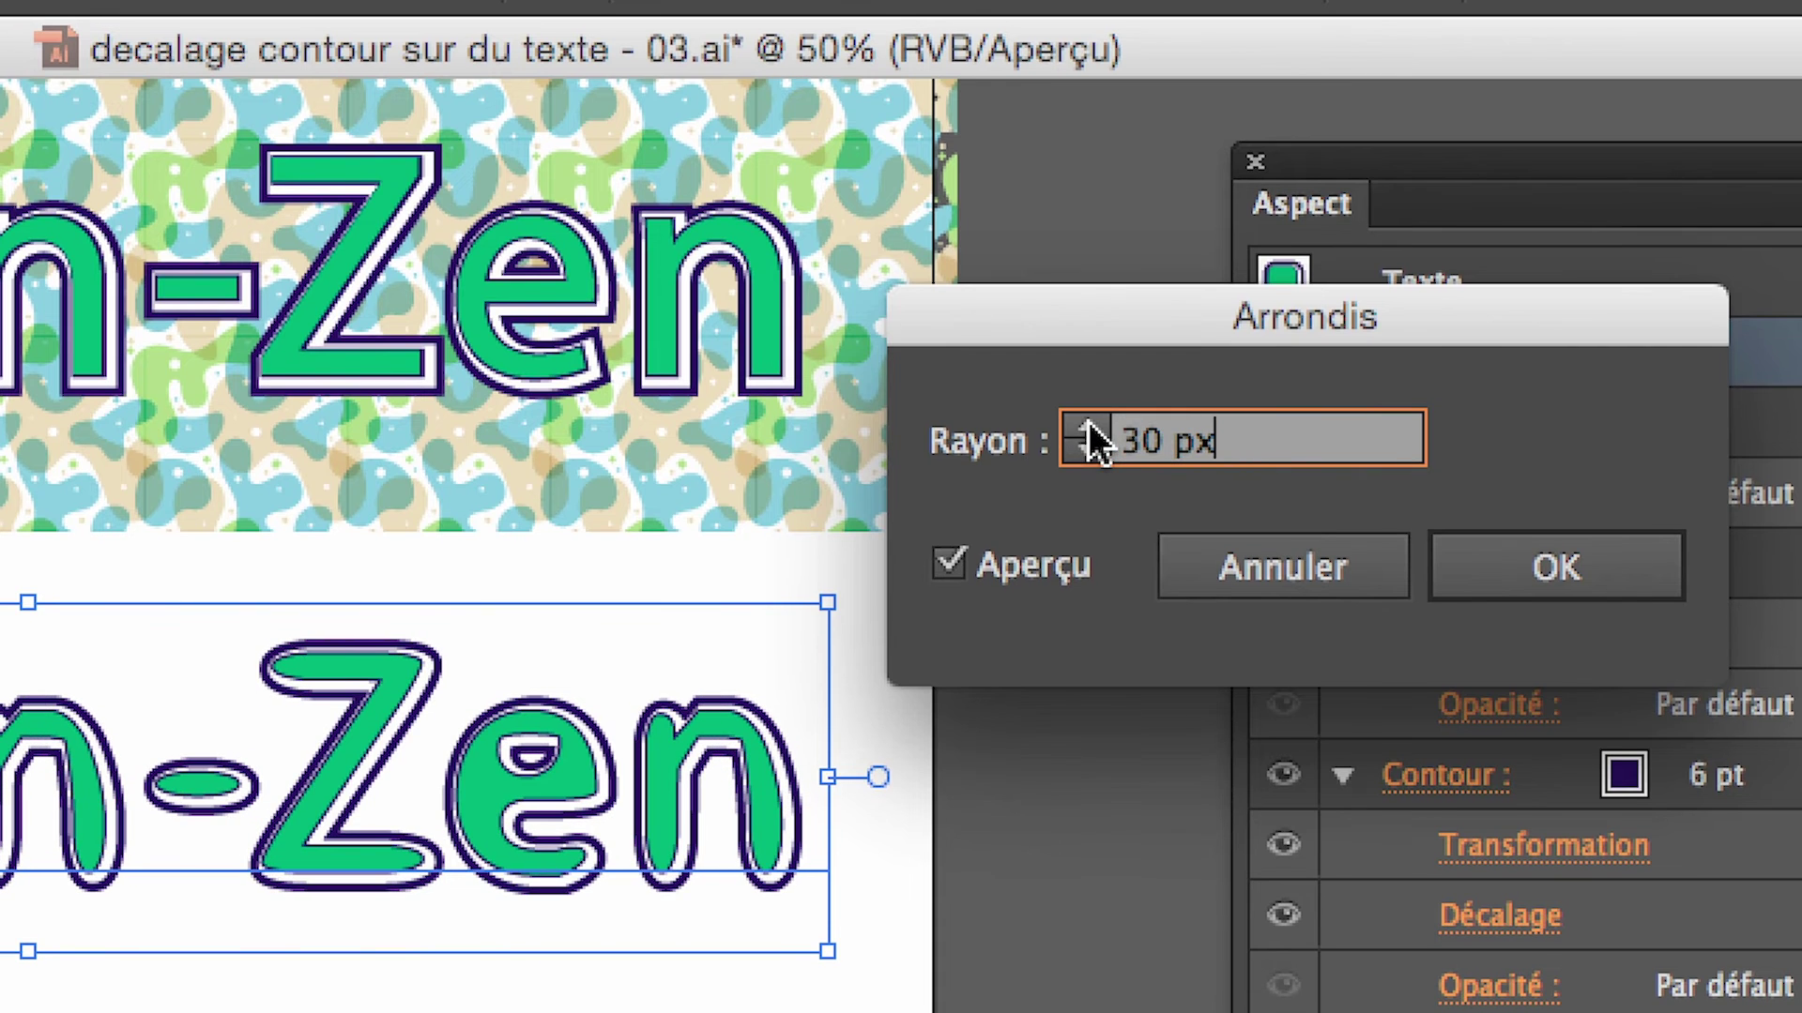
pyautogui.keyDown('shift'); pyautogui.click(1089, 422); pyautogui.keyUp('shift')
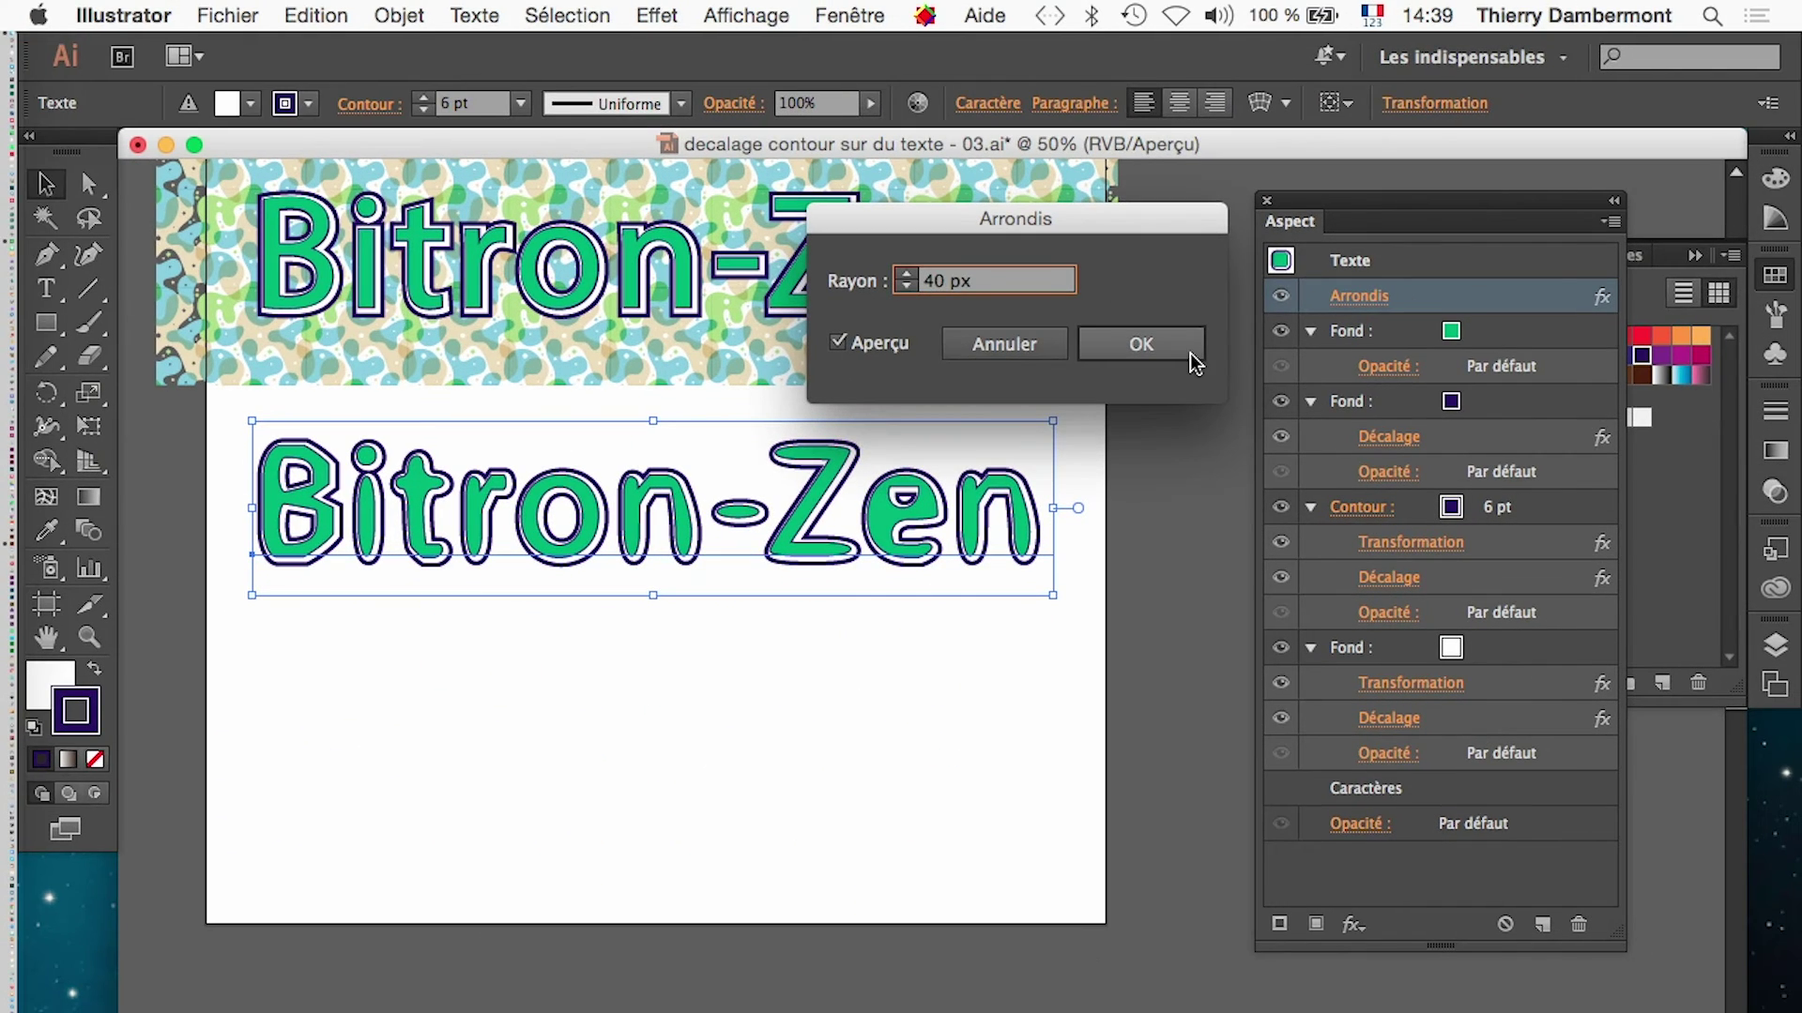
# - Lower the Arrondis radius to 0,01 px, and cancel the effect's edit
pyautogui.click(908, 285)
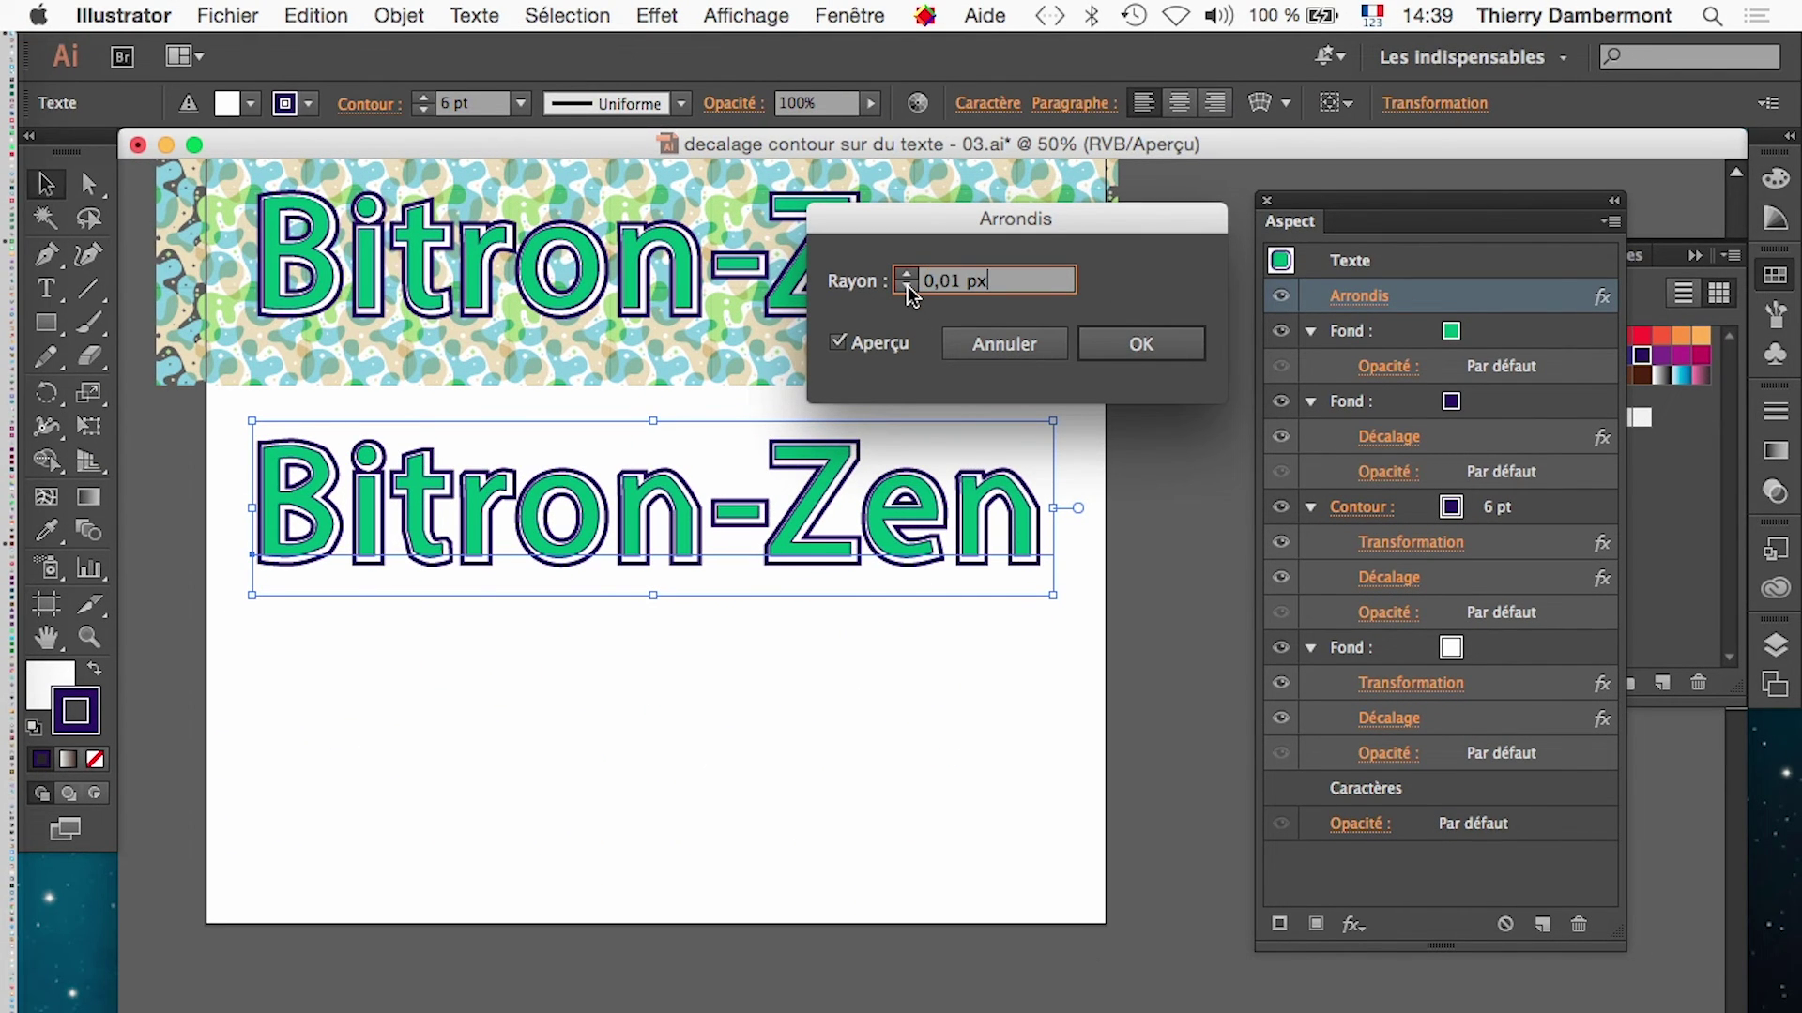
pyautogui.click(908, 285)
pyautogui.click(876, 344)
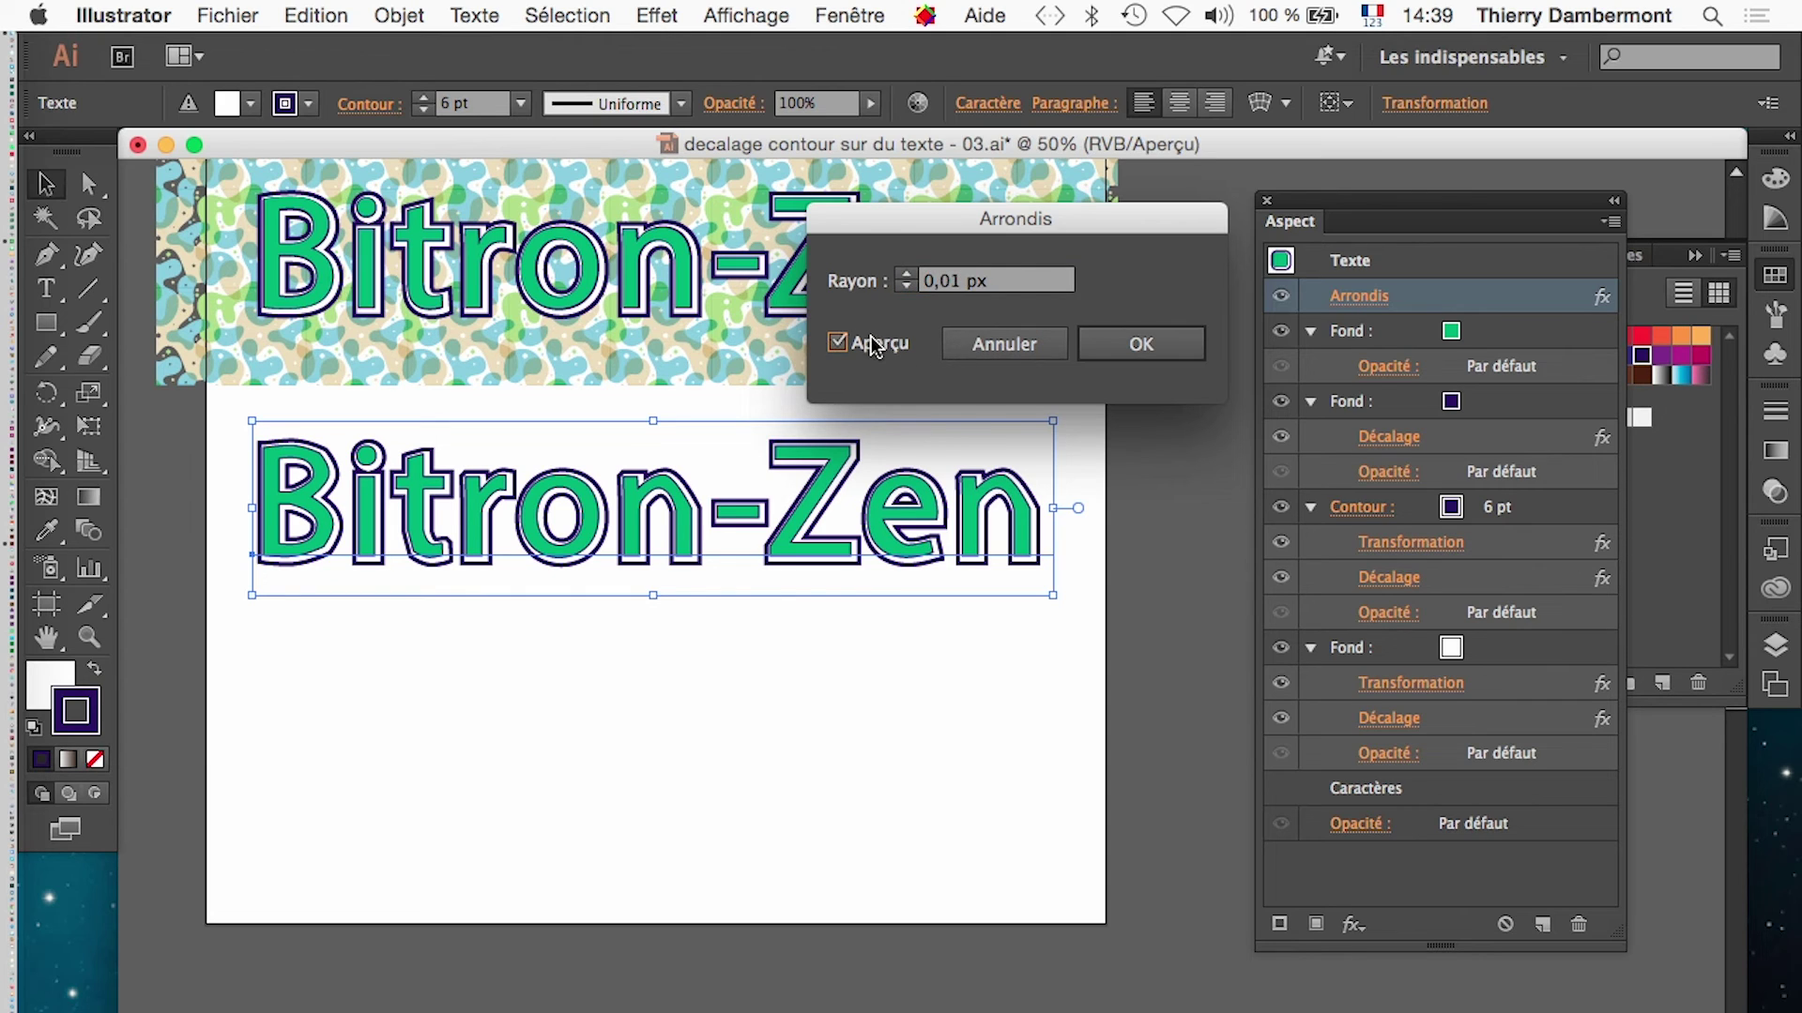
pyautogui.click(1004, 343)
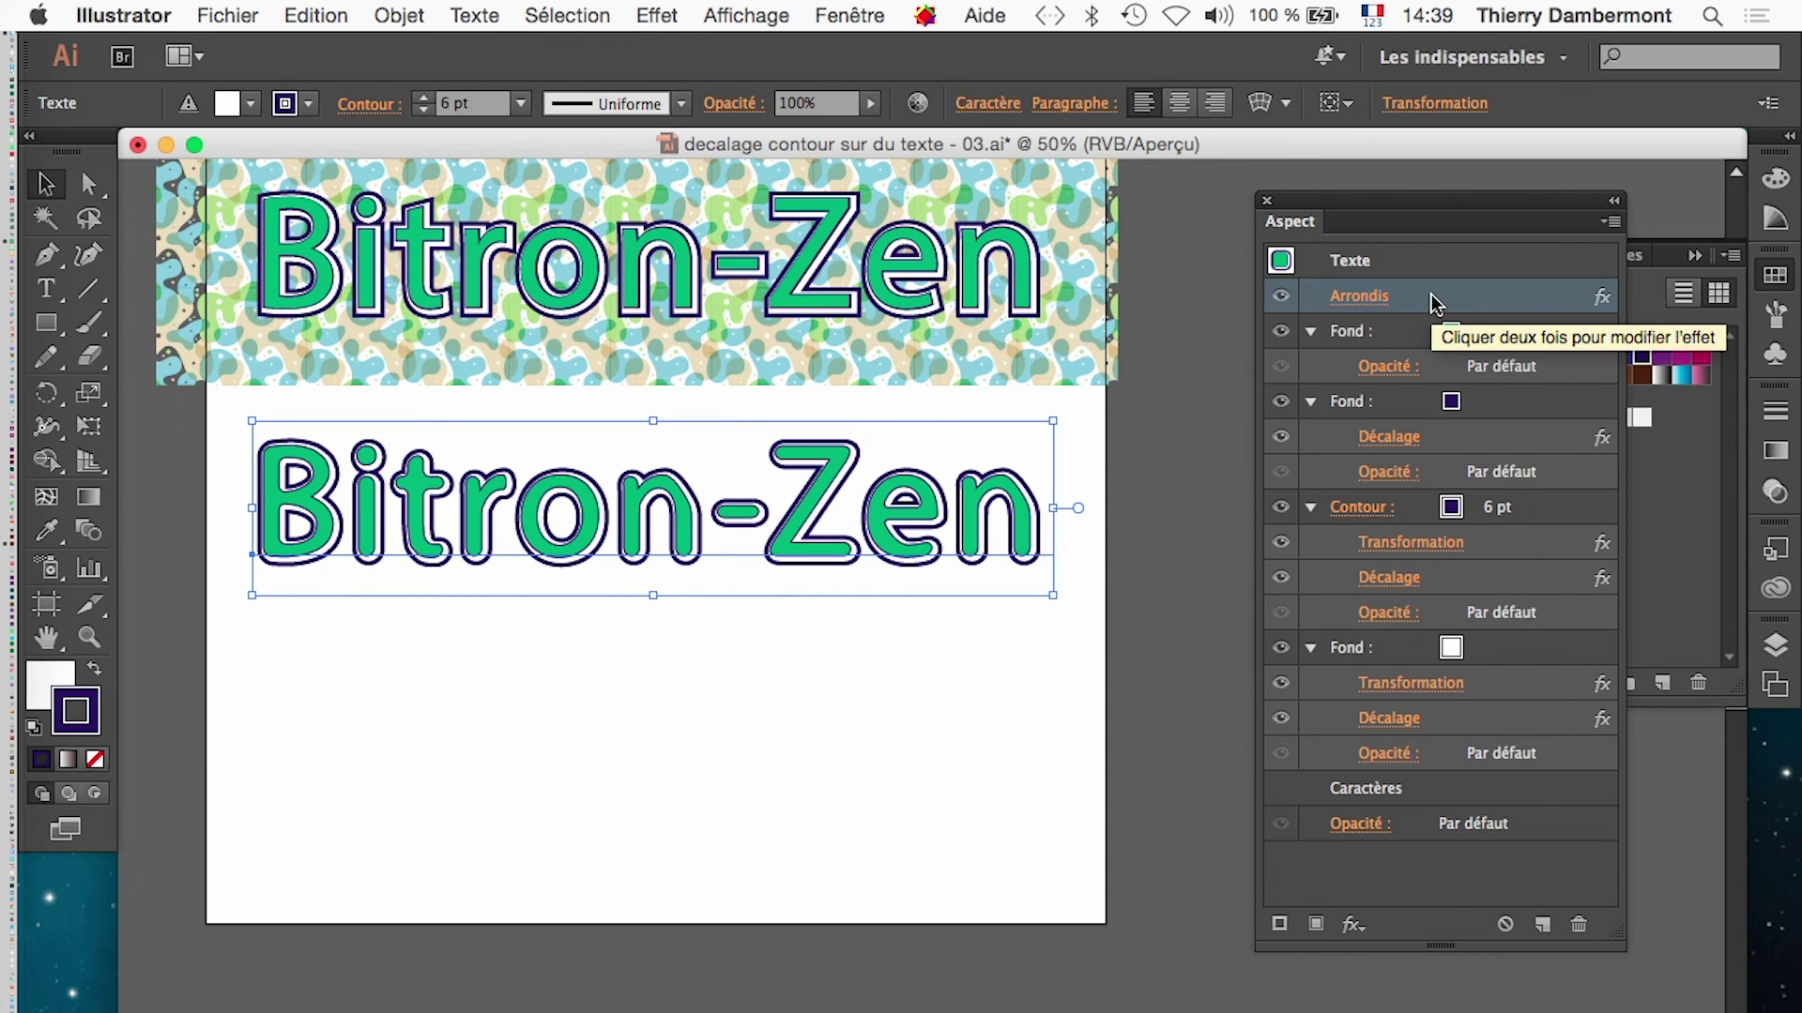
# - Toggle the visibility of the text's Arrondis effect to compare the lettering with and without rounding, leaving it enabled
pyautogui.click(1282, 297)
pyautogui.click(1281, 298)
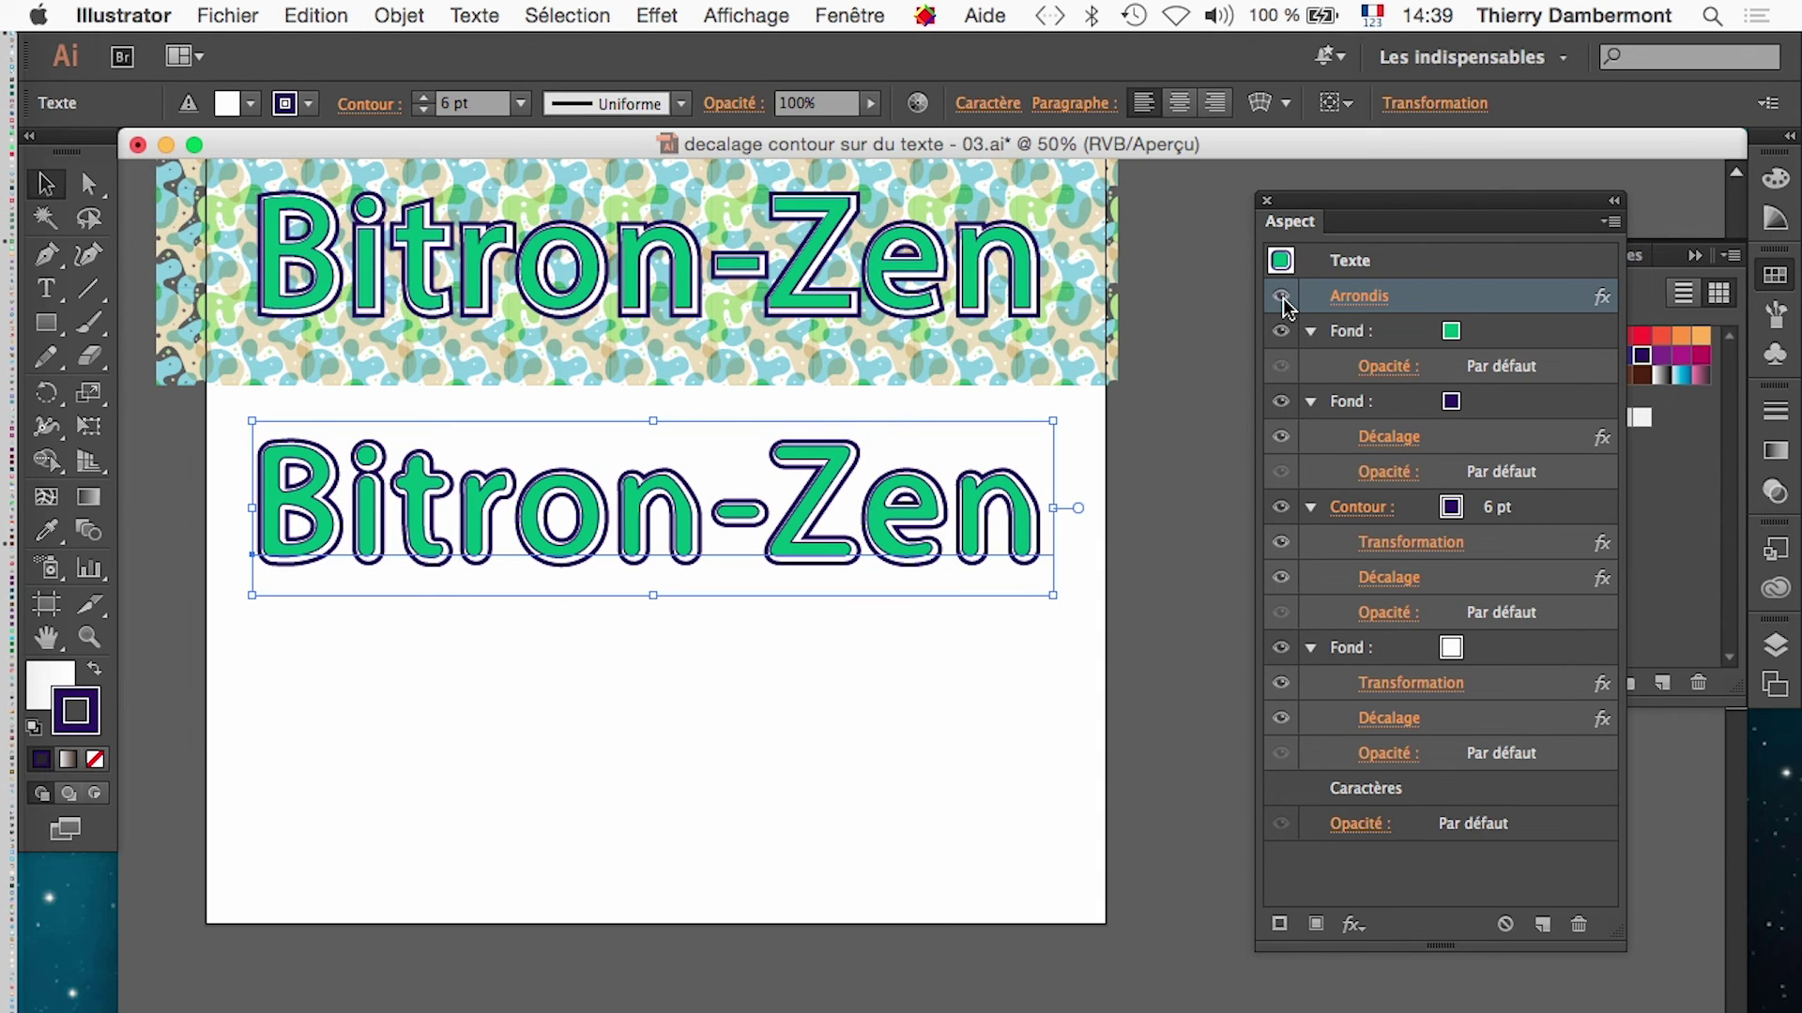
pyautogui.click(1282, 297)
pyautogui.click(1282, 298)
pyautogui.click(1282, 297)
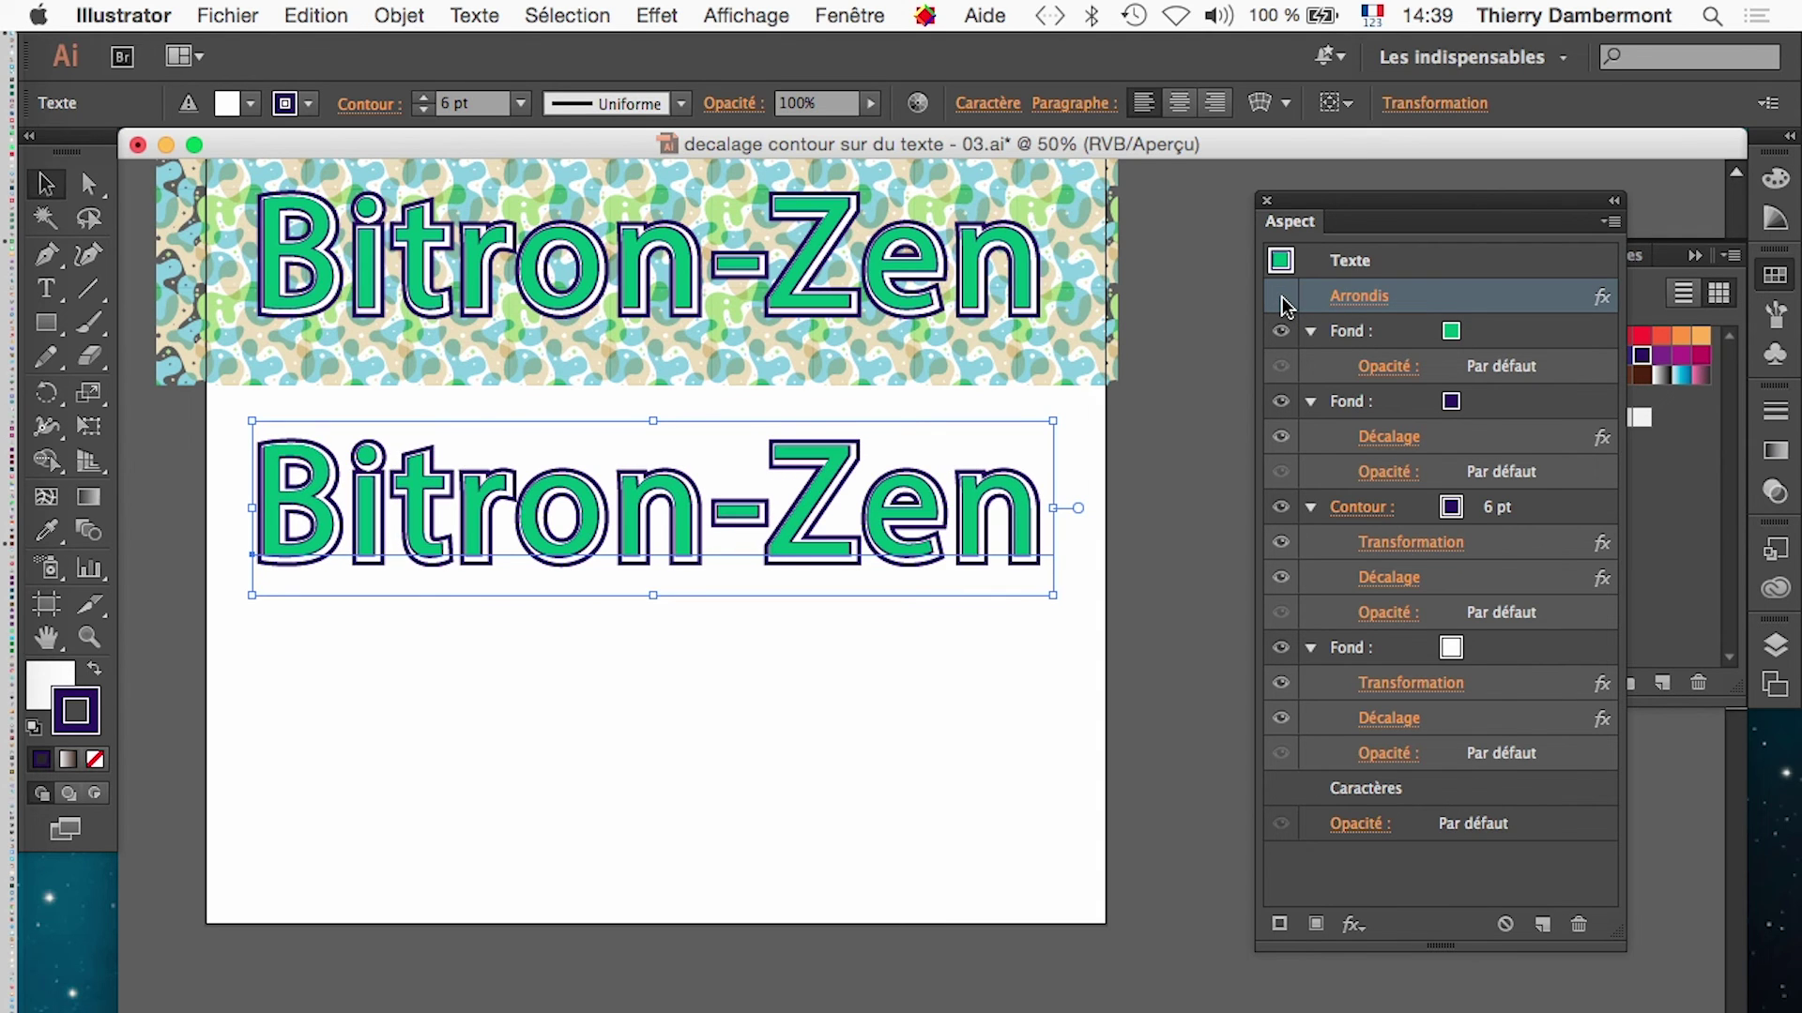
pyautogui.click(1282, 297)
# - Examine the first letters of the lower text up close, switching the Arrondis effect off and on repeatedly to compare corner shapes
pyautogui.scroll(1, 281, 474)
pyautogui.scroll(2, 272, 486)
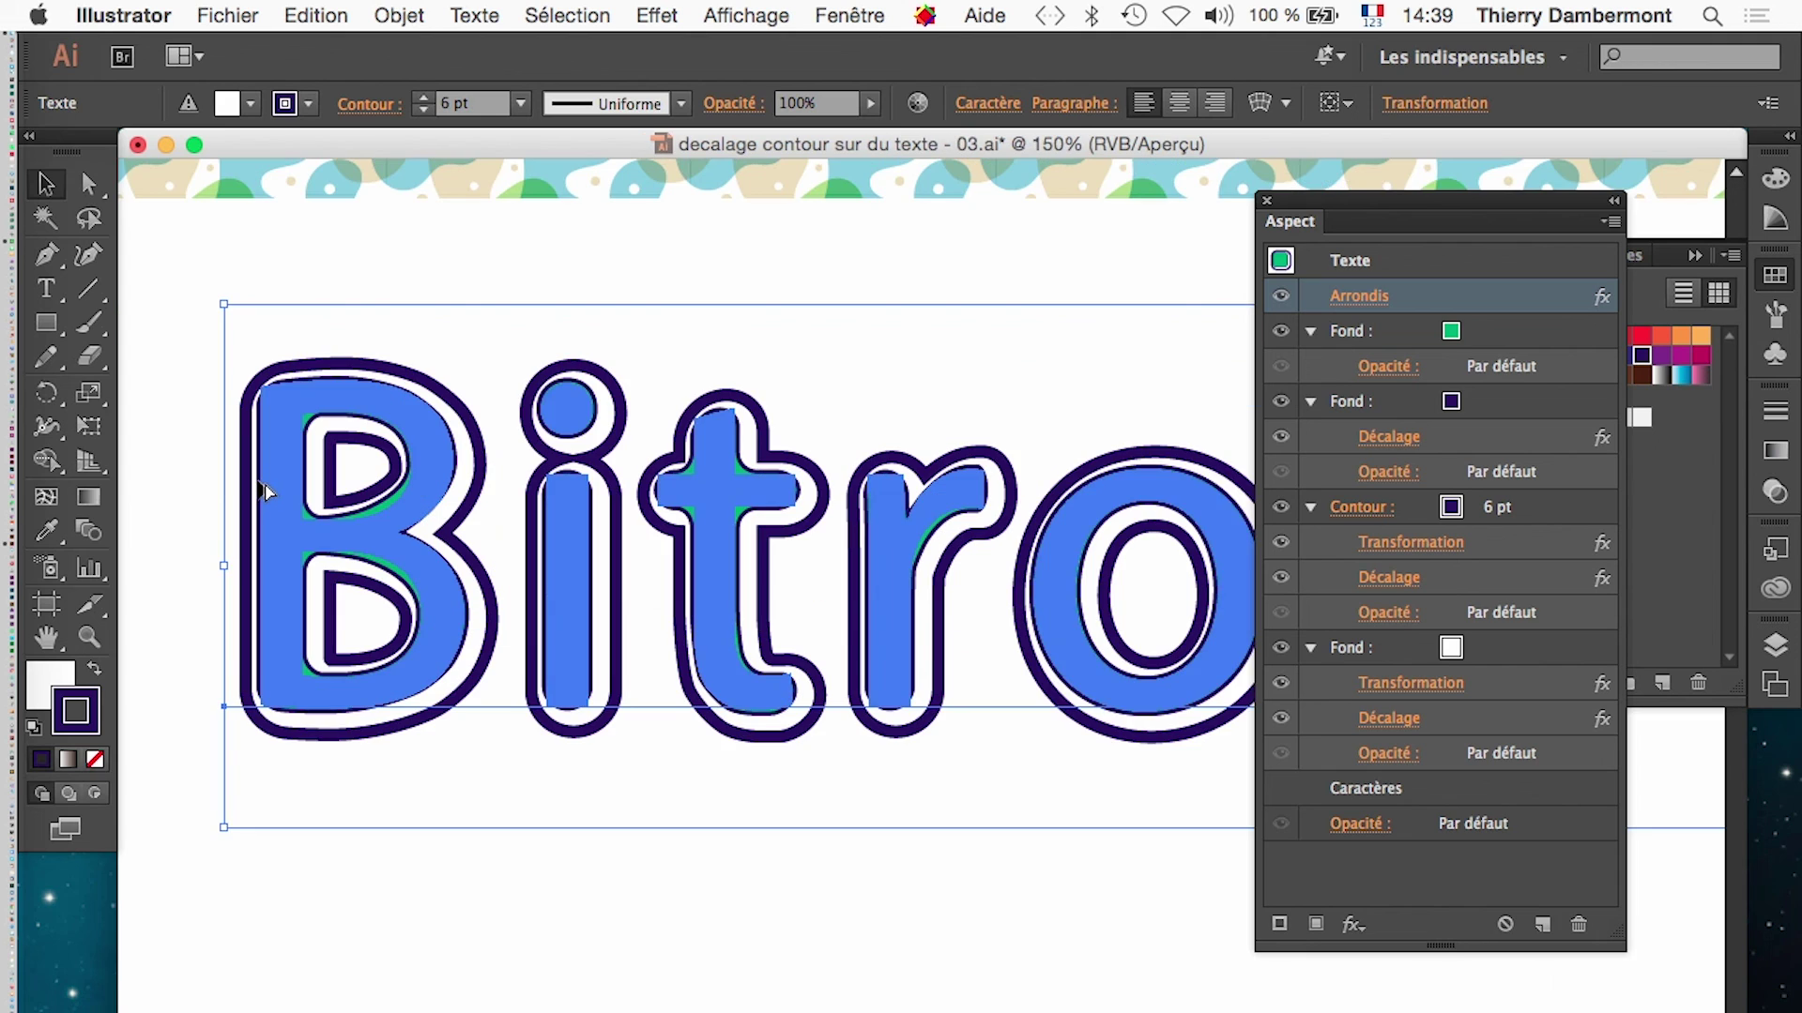
pyautogui.click(1282, 297)
pyautogui.click(1282, 298)
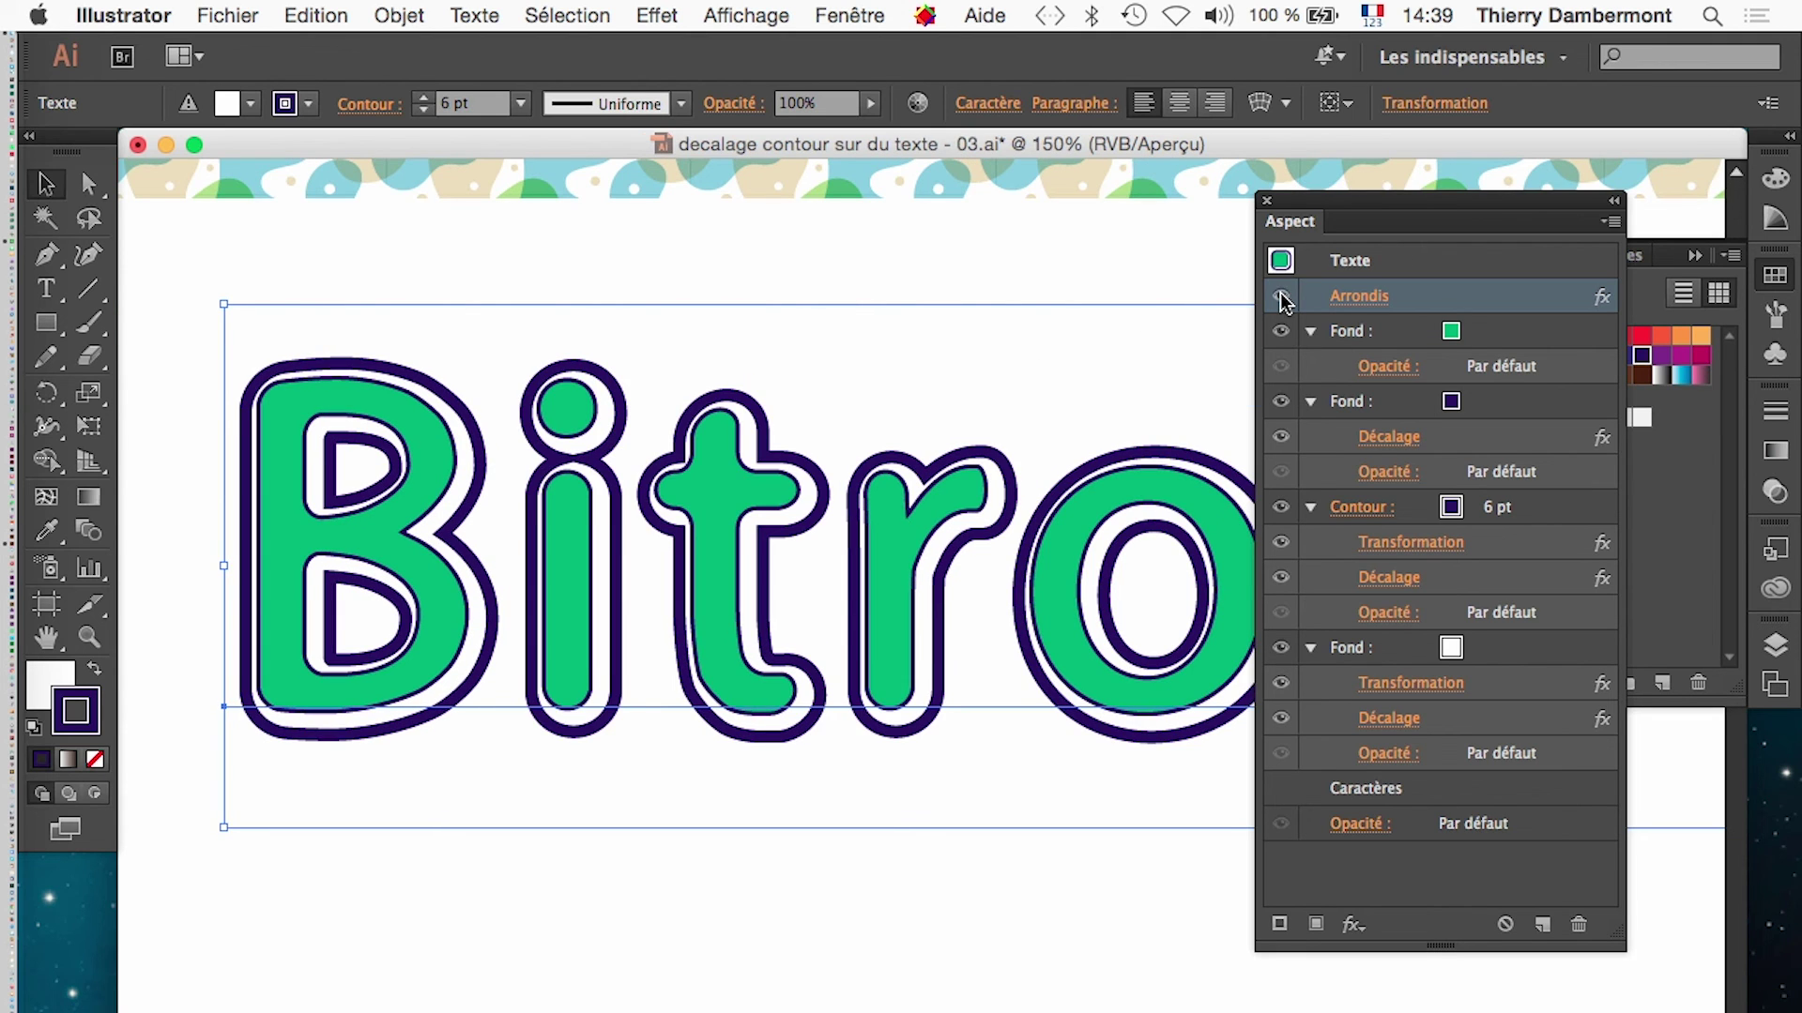
pyautogui.click(1281, 298)
pyautogui.click(1282, 297)
pyautogui.click(1282, 298)
pyautogui.click(1282, 298)
pyautogui.click(1281, 297)
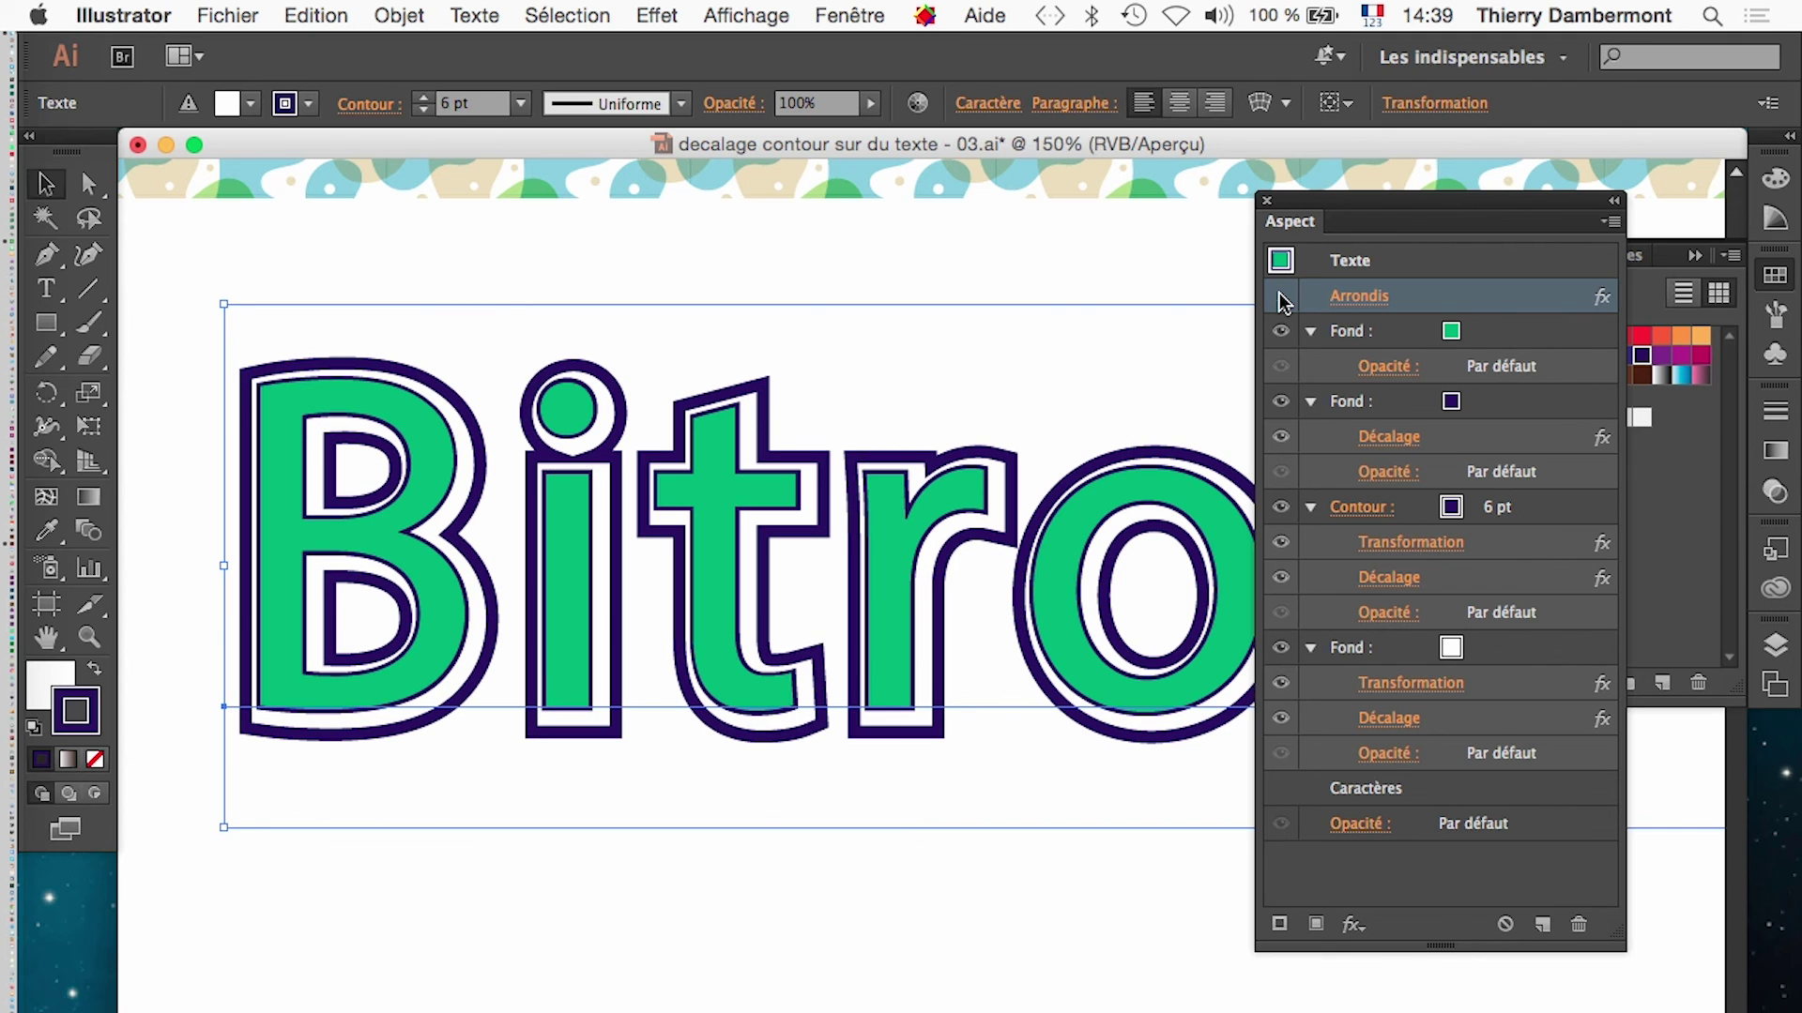
pyautogui.click(1282, 298)
pyautogui.click(1282, 298)
pyautogui.click(1282, 297)
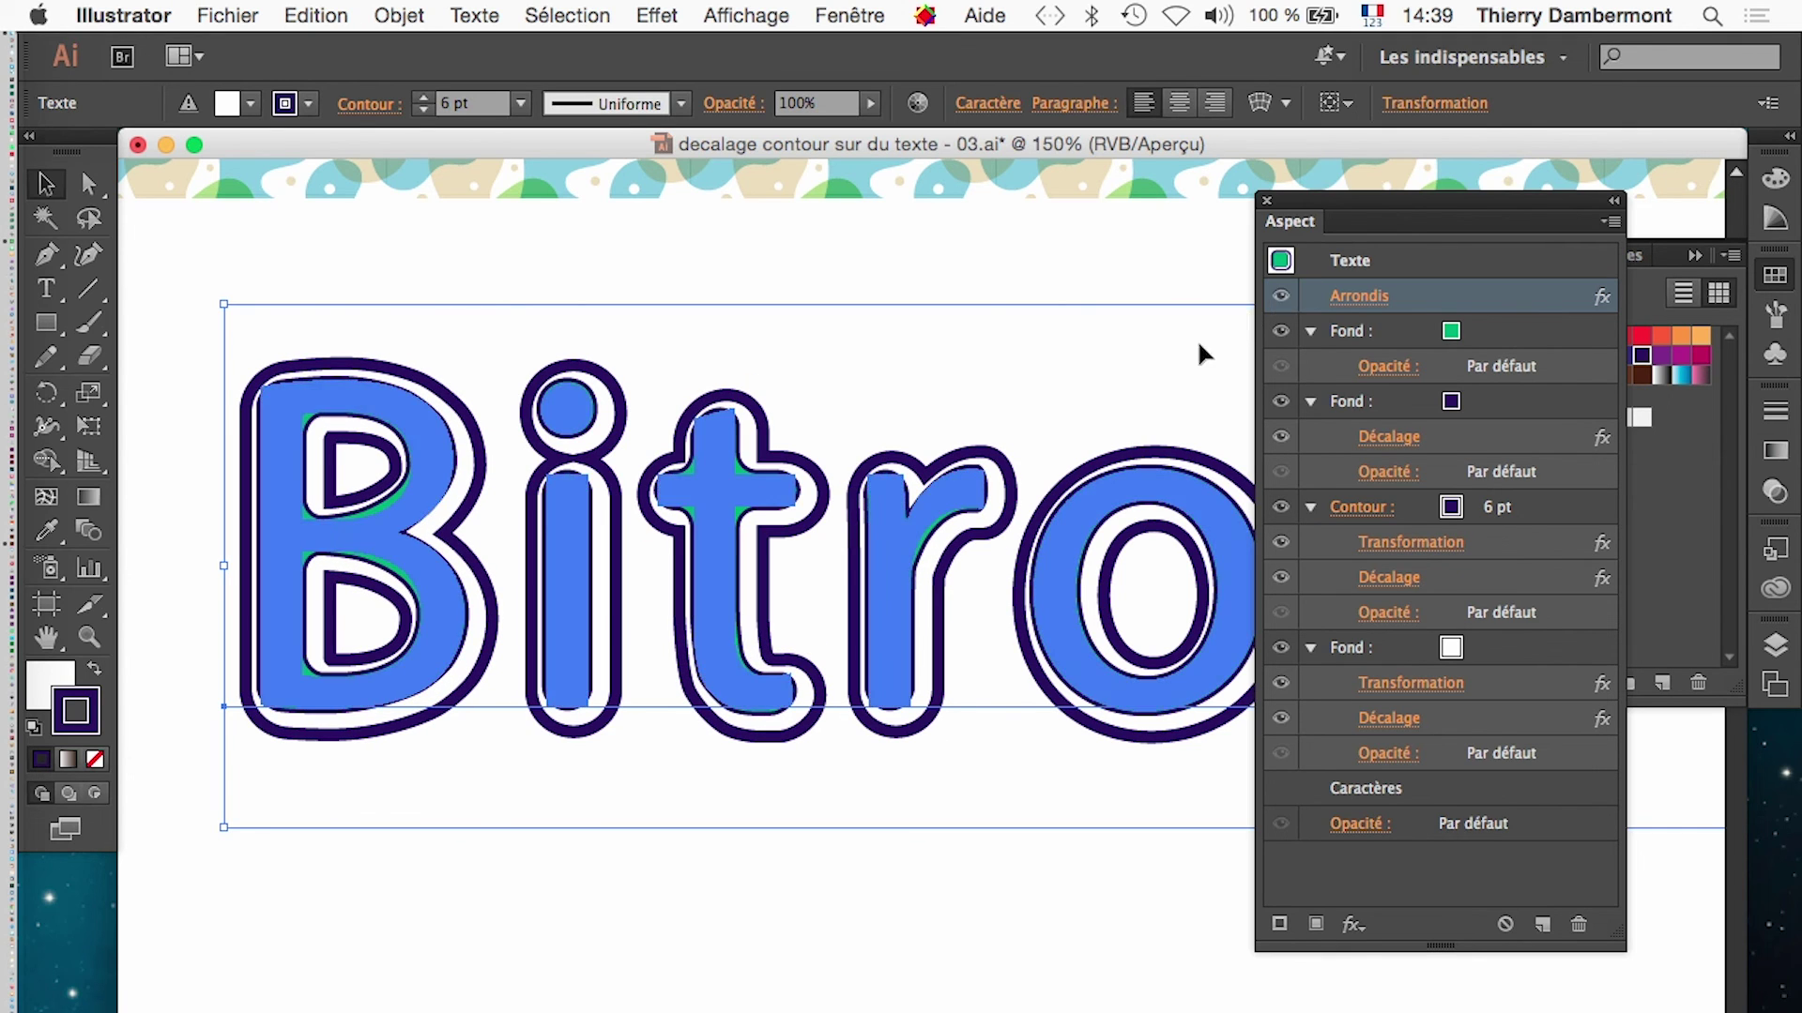
pyautogui.click(1278, 300)
pyautogui.click(1280, 298)
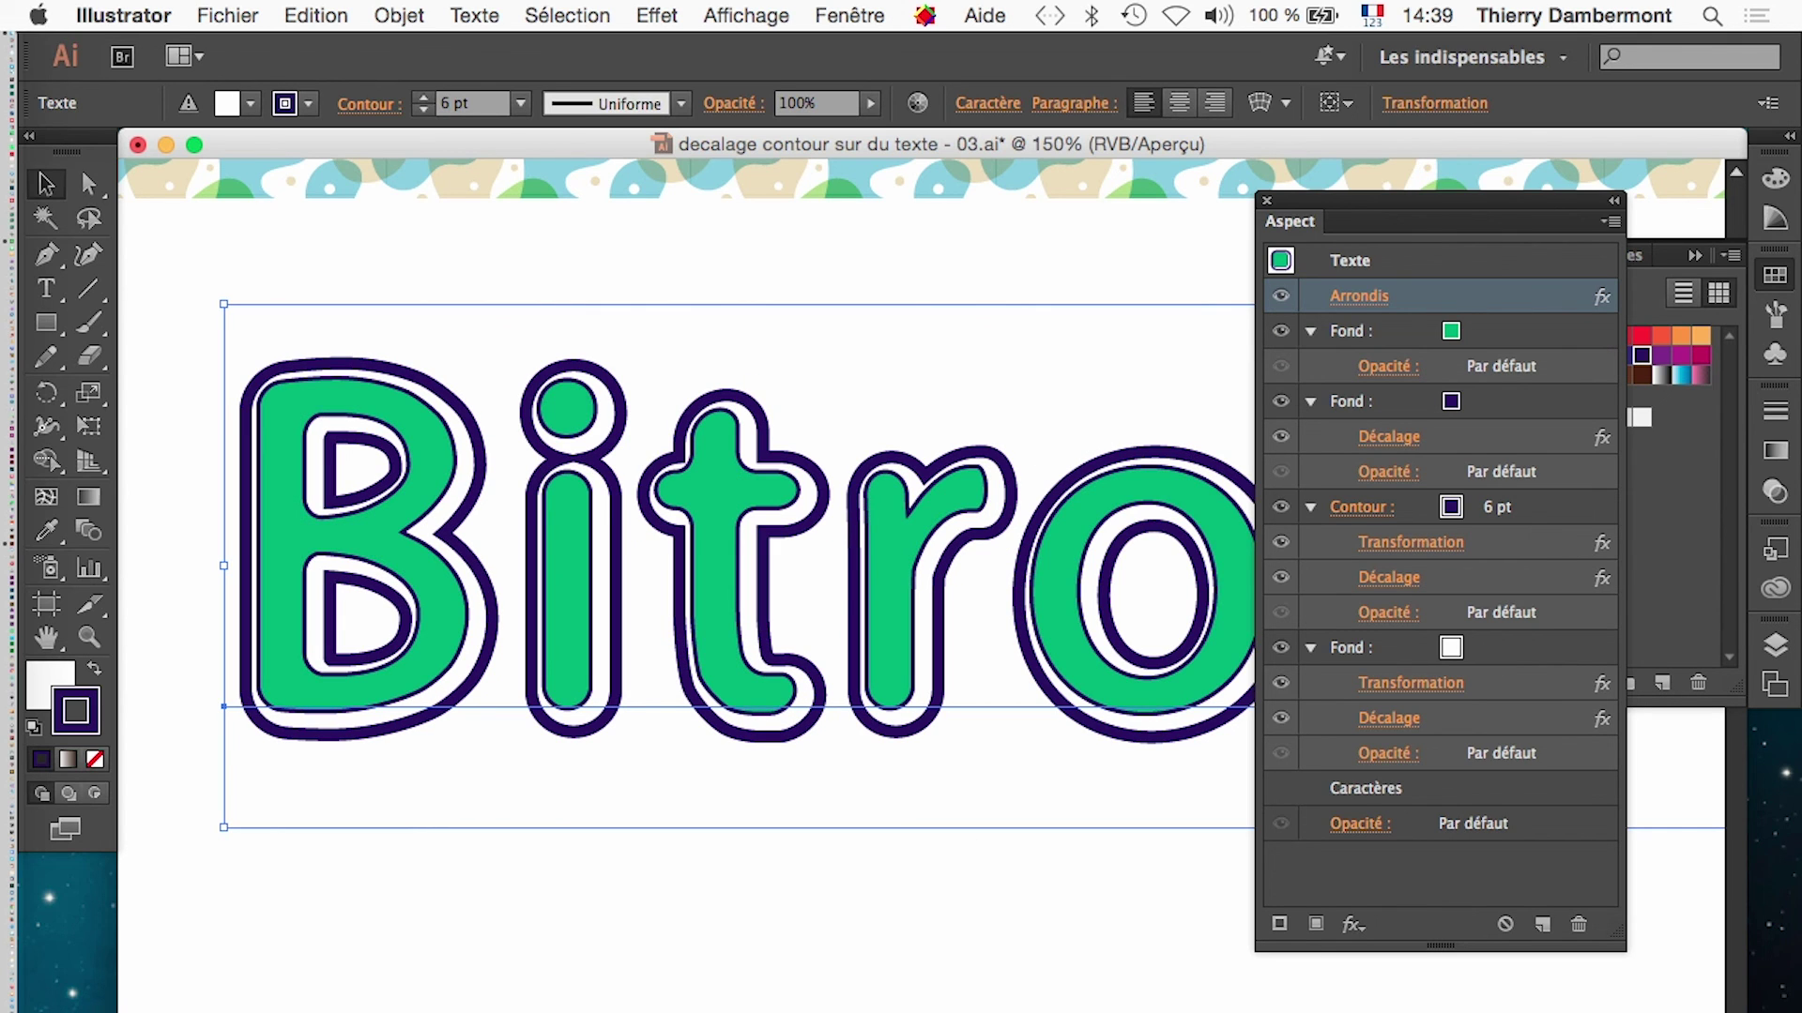
# - Save the document as a new Adobe Illustrator file named "decalage contour sur du texte - 04.ai" with the proposed save options
pyautogui.keyDown('alt'); pyautogui.keyDown('super'); pyautogui.click(921, 849); pyautogui.keyUp('super'); pyautogui.keyUp('alt')
pyautogui.keyDown('alt'); pyautogui.keyDown('super'); pyautogui.click(921, 849); pyautogui.keyUp('super'); pyautogui.keyUp('alt')
pyautogui.keyDown('alt'); pyautogui.keyDown('super'); pyautogui.click(920, 846); pyautogui.keyUp('super'); pyautogui.keyUp('alt')
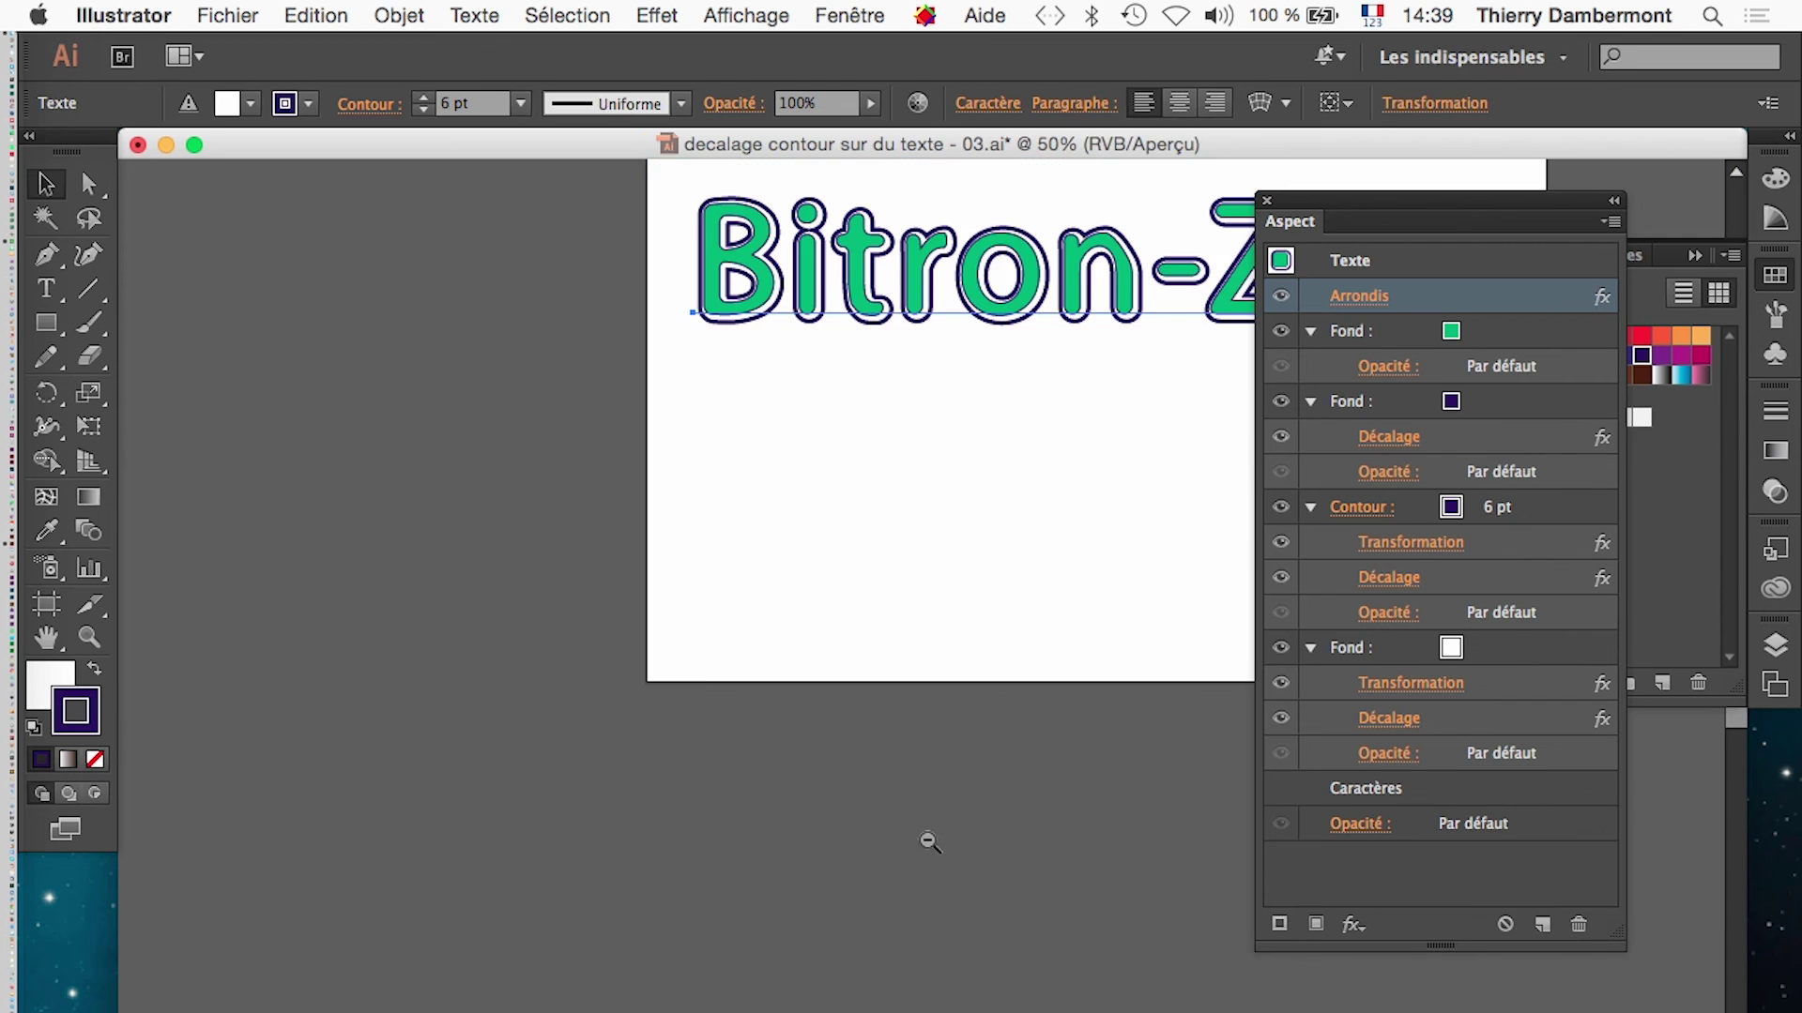
pyautogui.keyDown('alt'); pyautogui.keyDown('super'); pyautogui.click(974, 778); pyautogui.keyUp('super'); pyautogui.keyUp('alt')
pyautogui.moveTo(1056, 658); pyautogui.dragTo(713, 793)
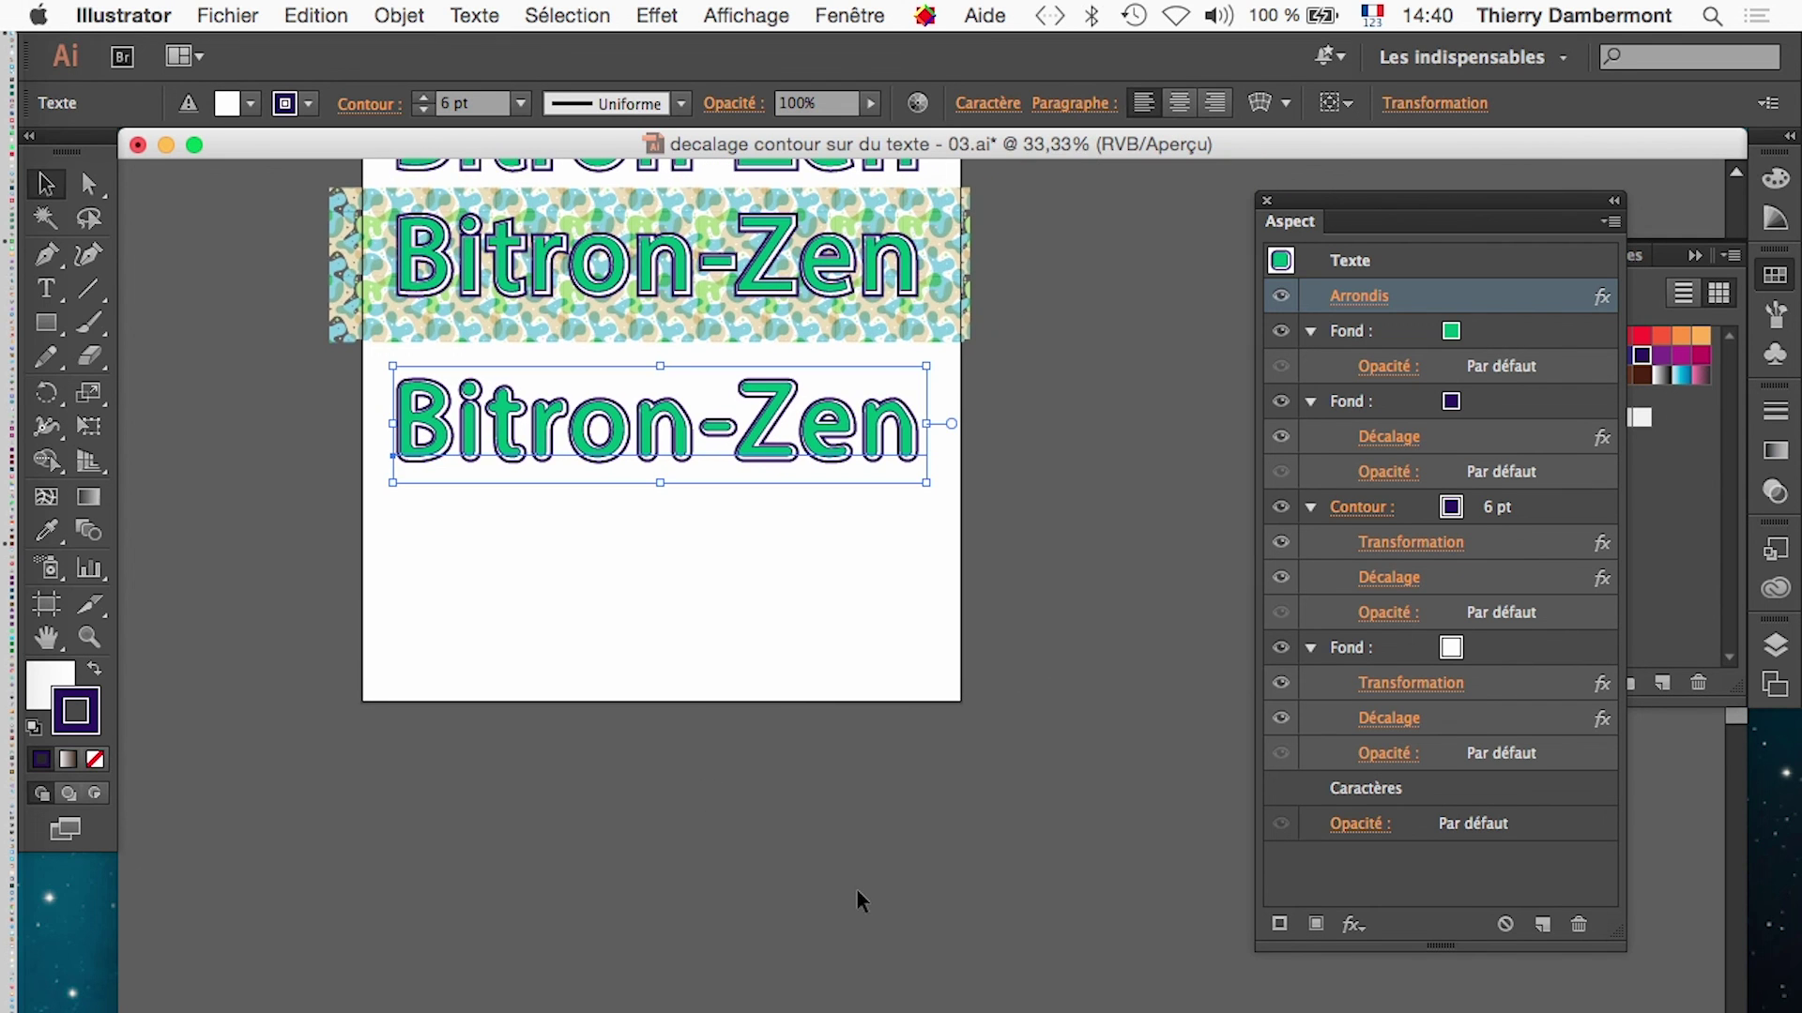
pyautogui.click(228, 15)
pyautogui.click(528, 252)
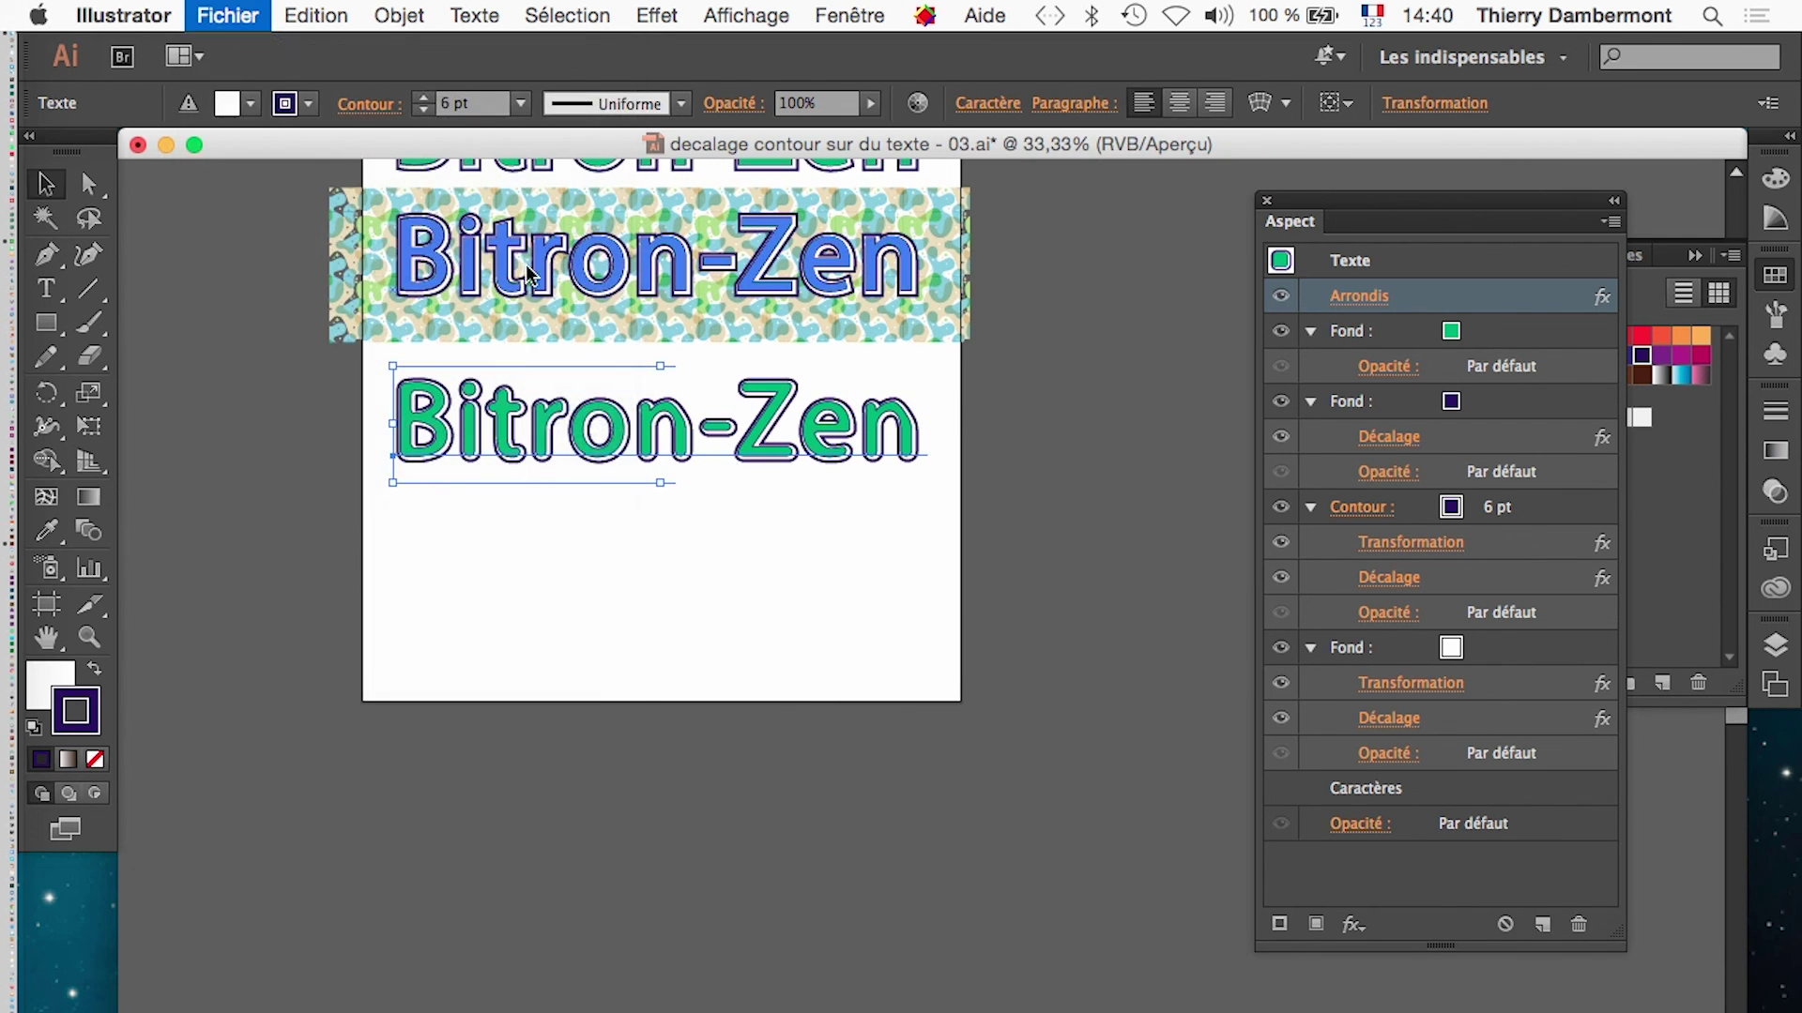
pyautogui.click(1091, 145)
pyautogui.press('BackSpace')
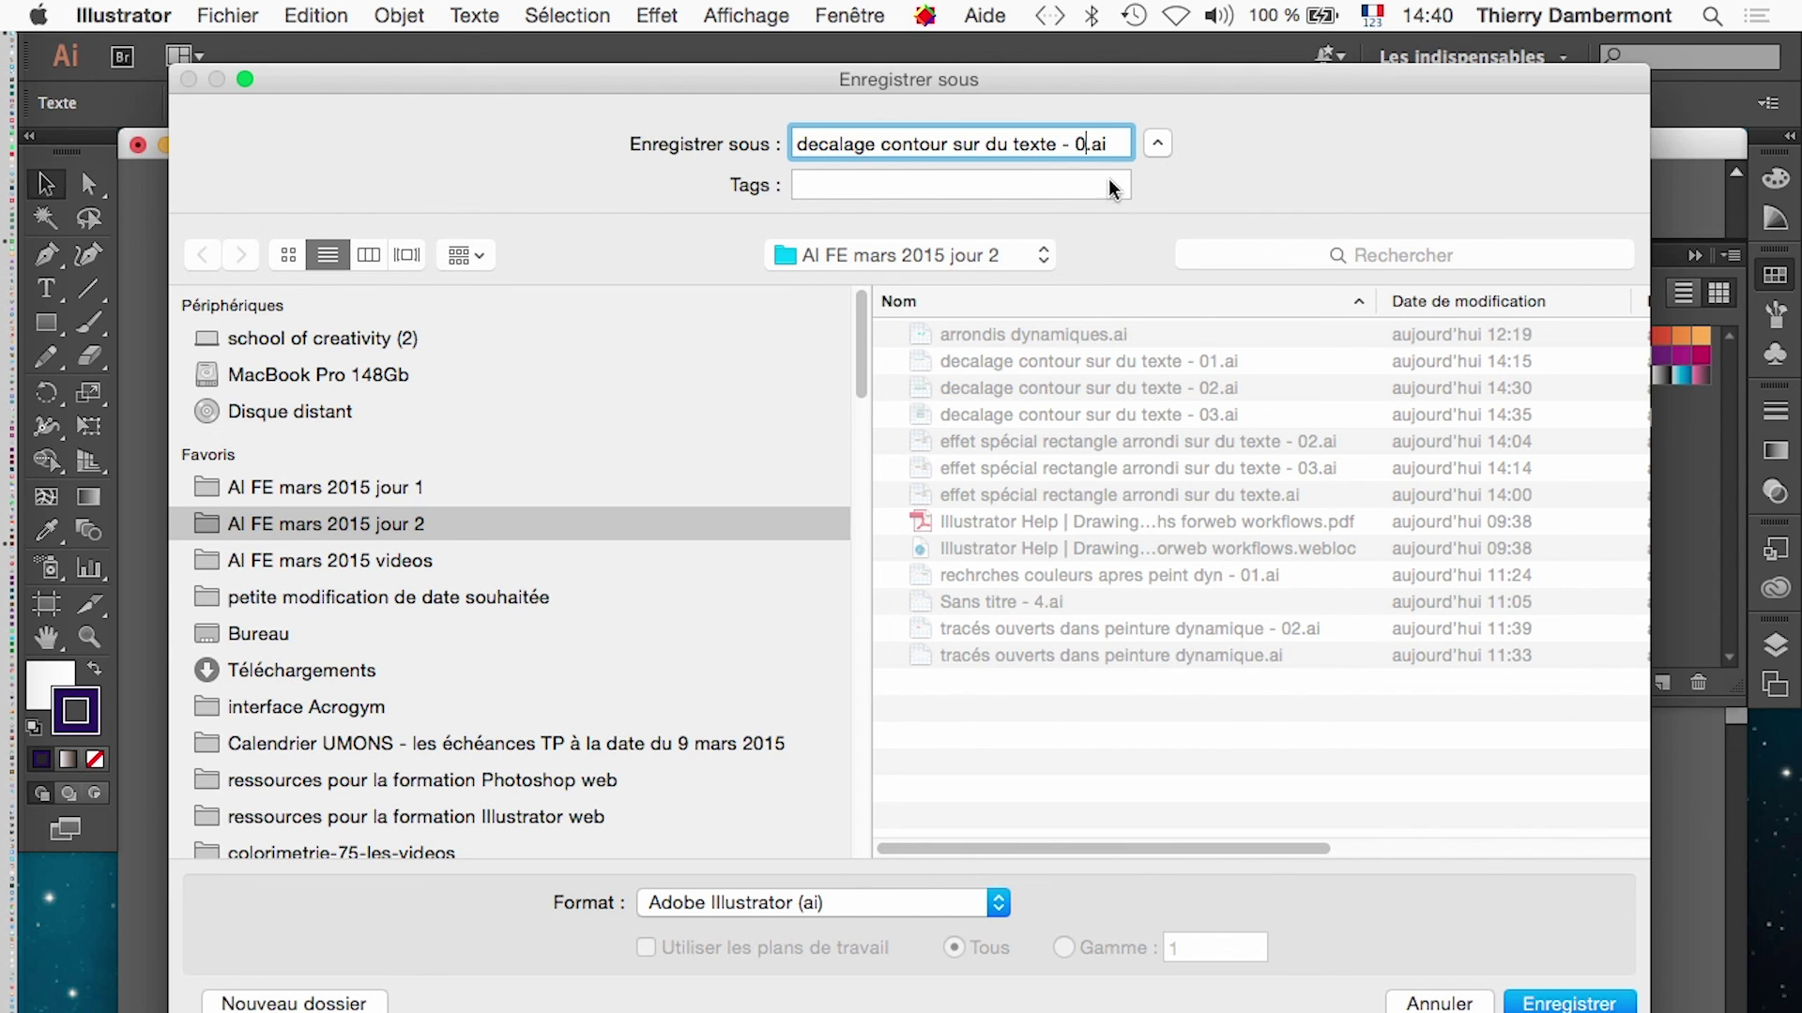
pyautogui.write('4')
pyautogui.press('Return')
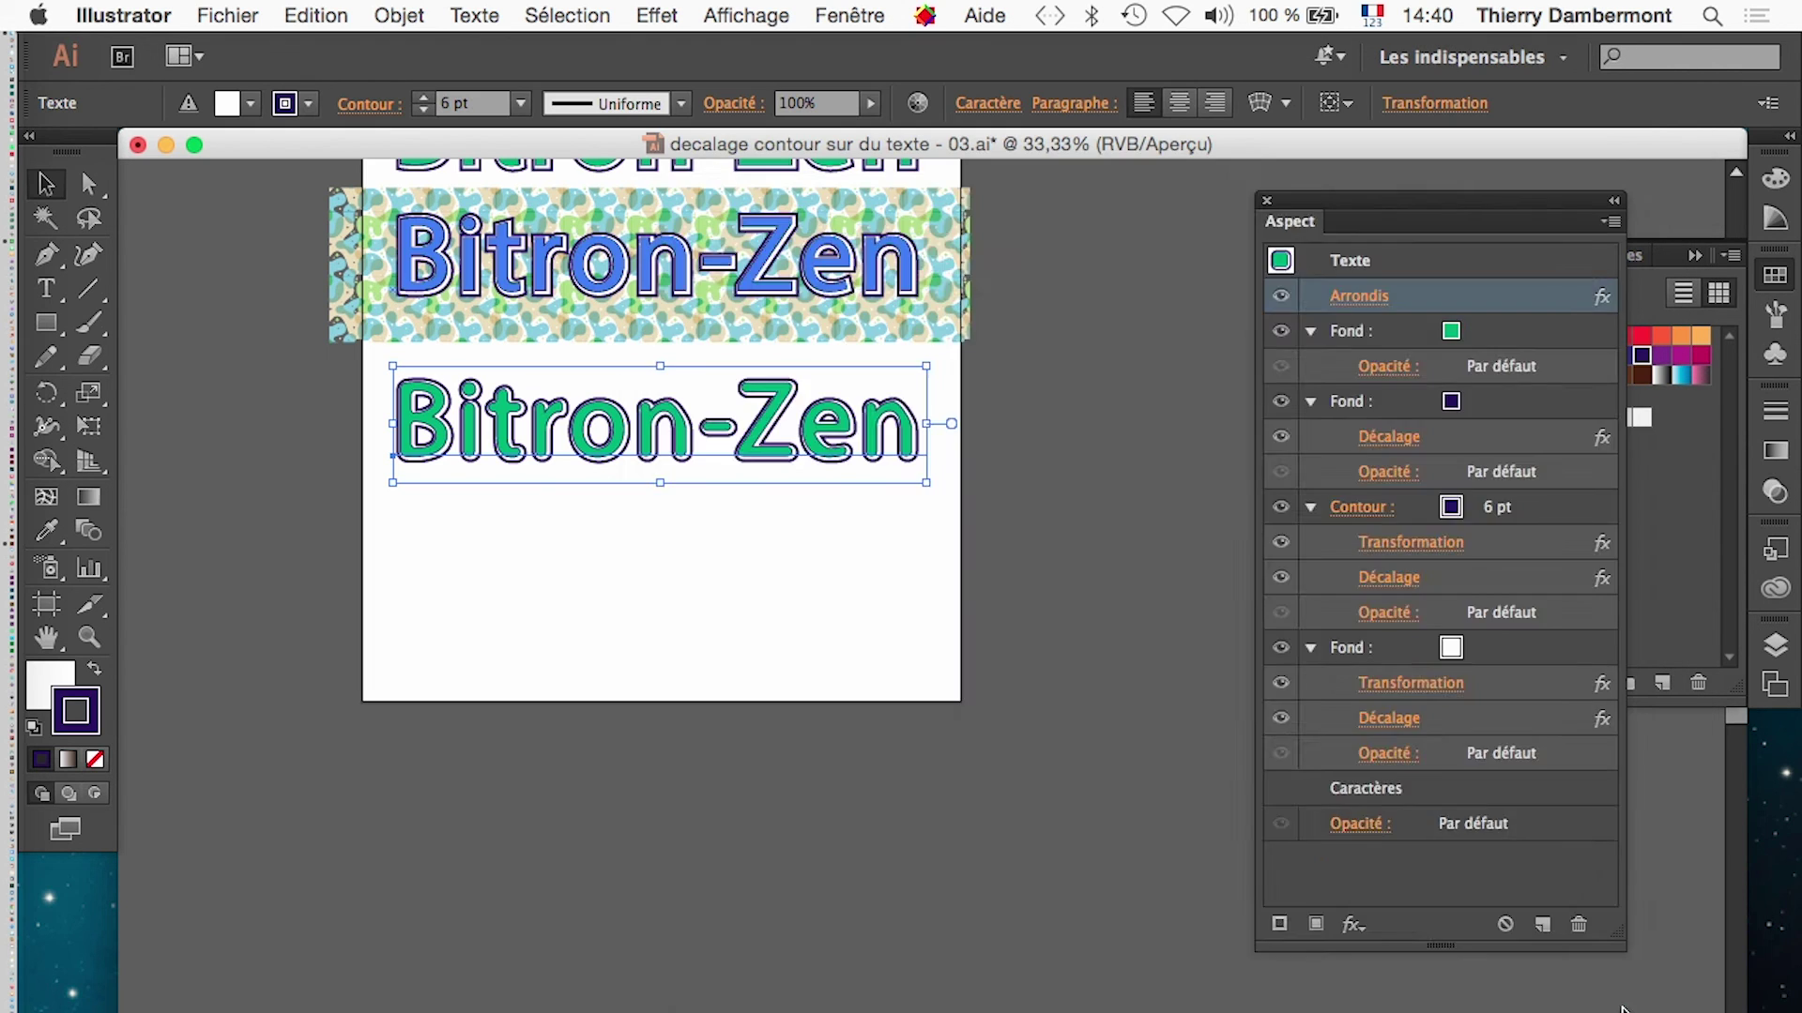
pyautogui.press('Return')
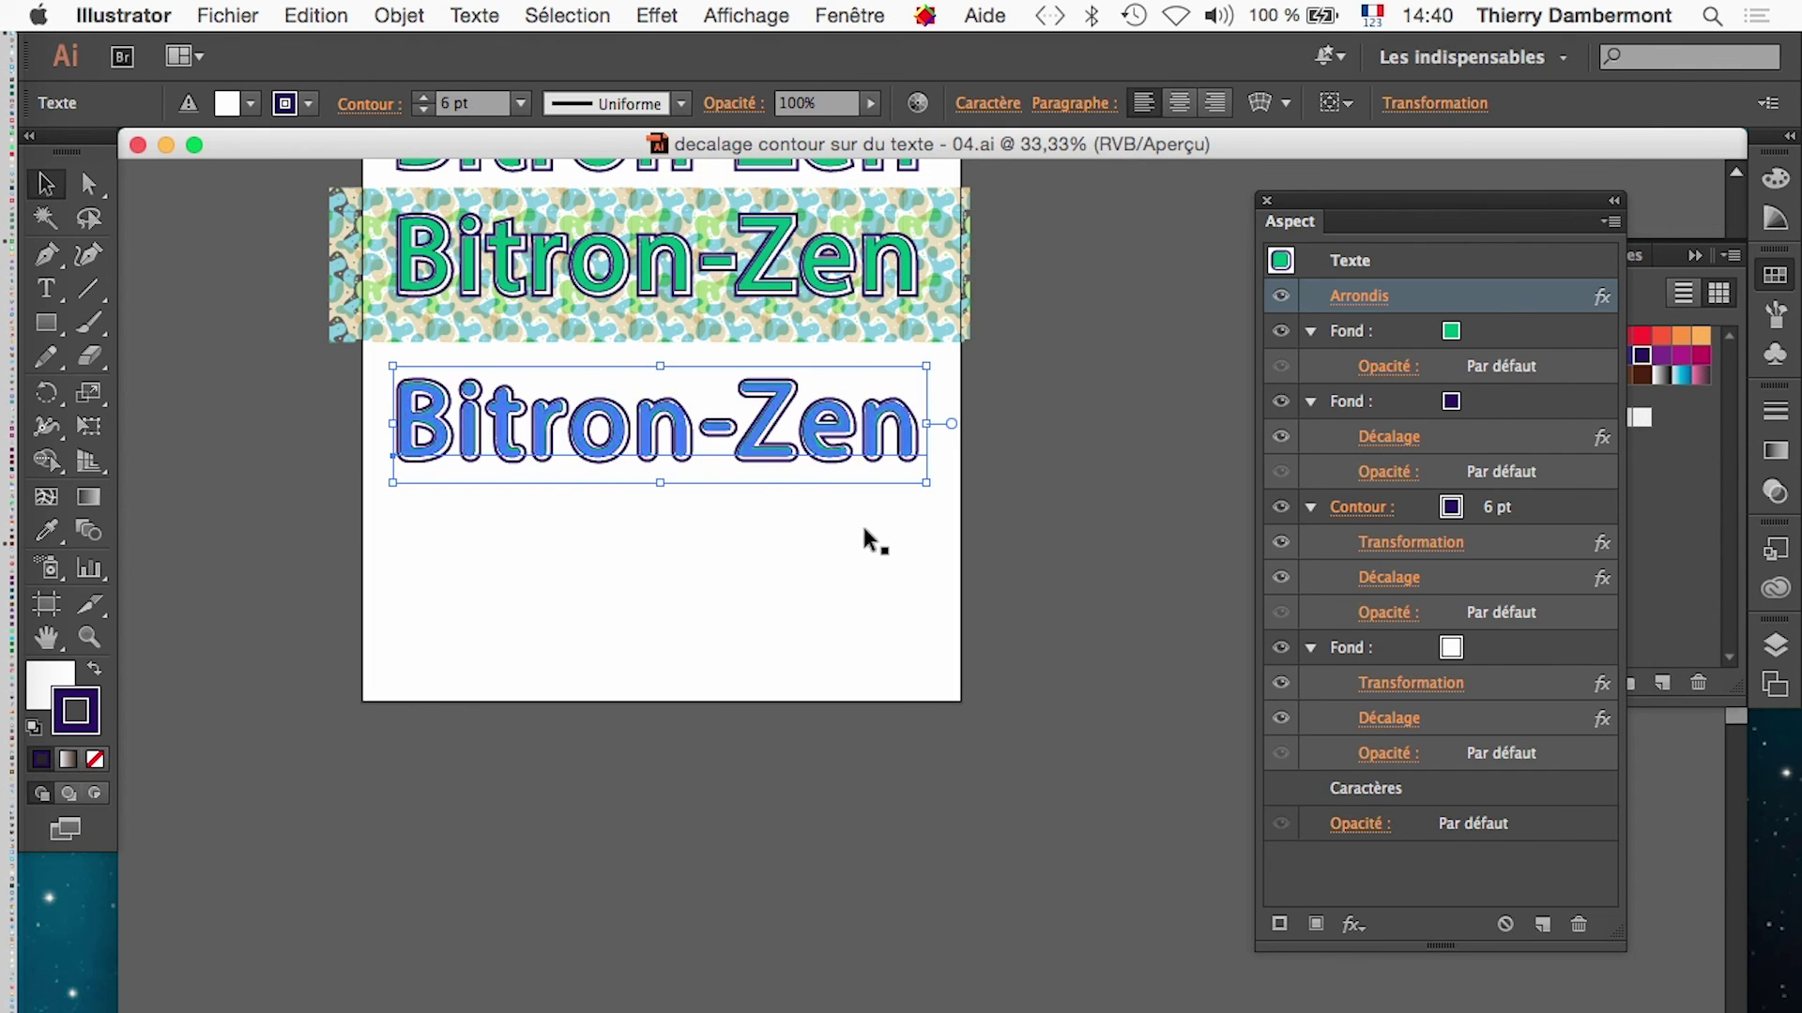